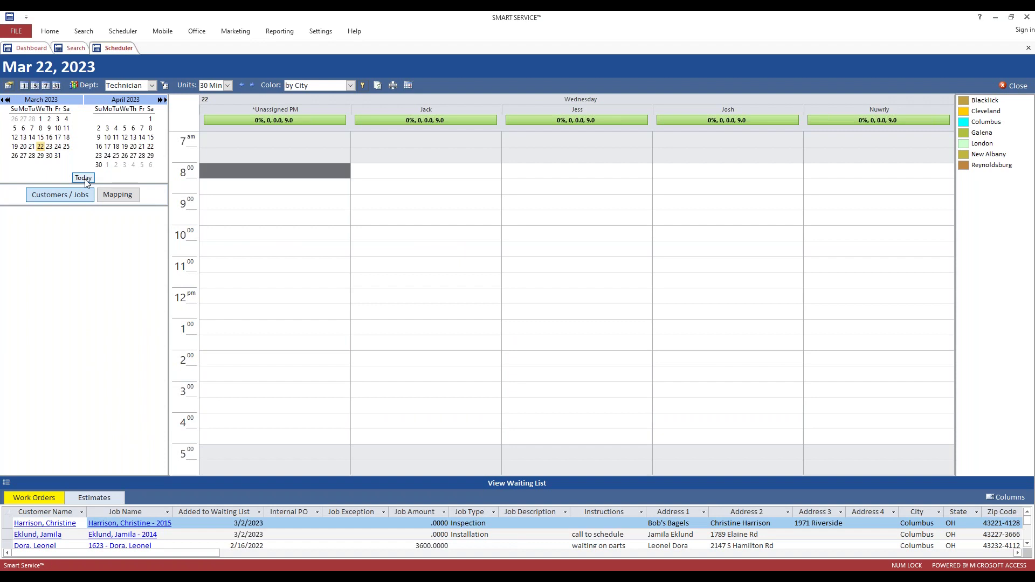
View the schedules for individual dates, including April 4 and April 19, and return to today's schedule.
click(84, 178)
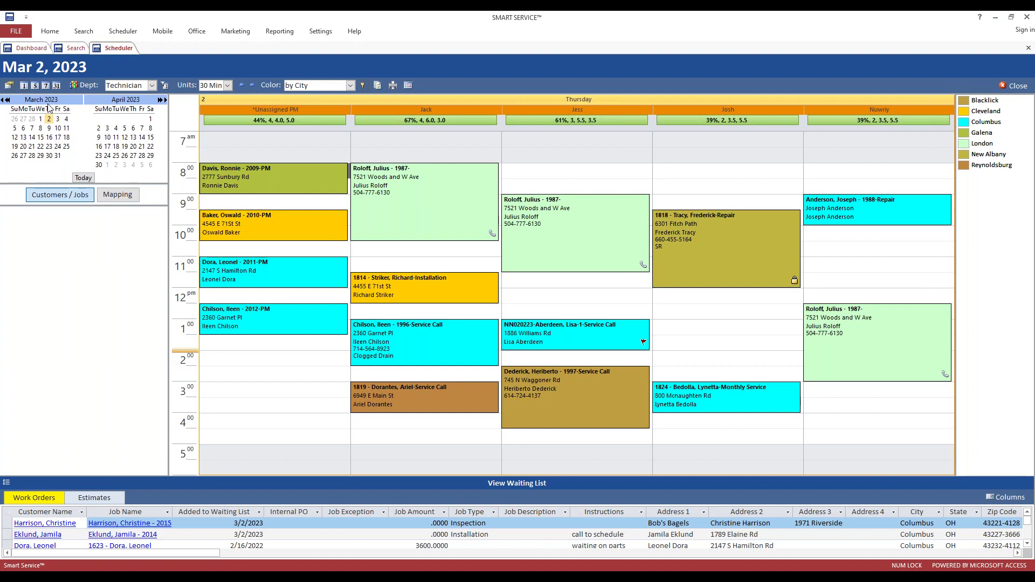
click(40, 137)
click(116, 128)
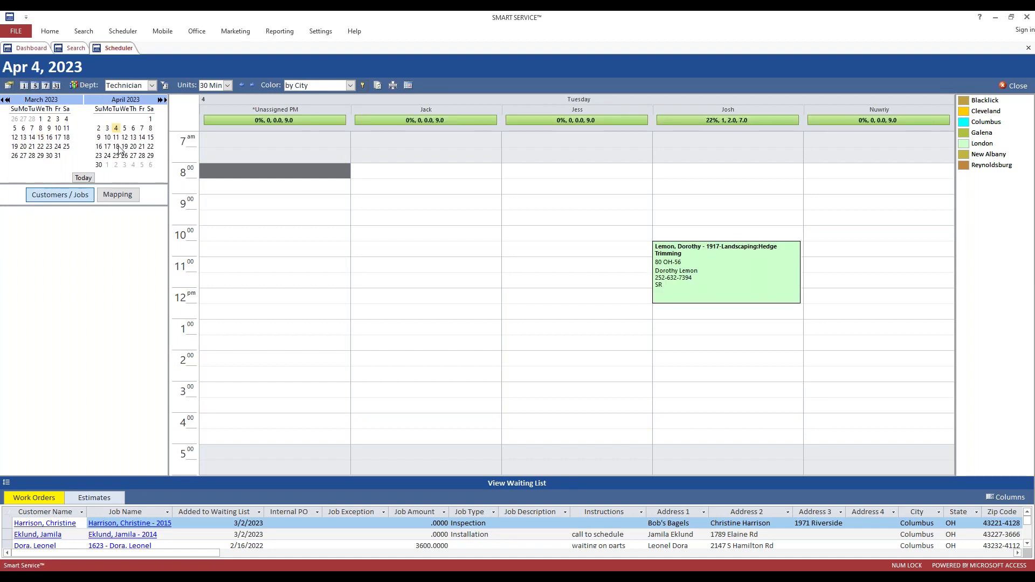
click(125, 149)
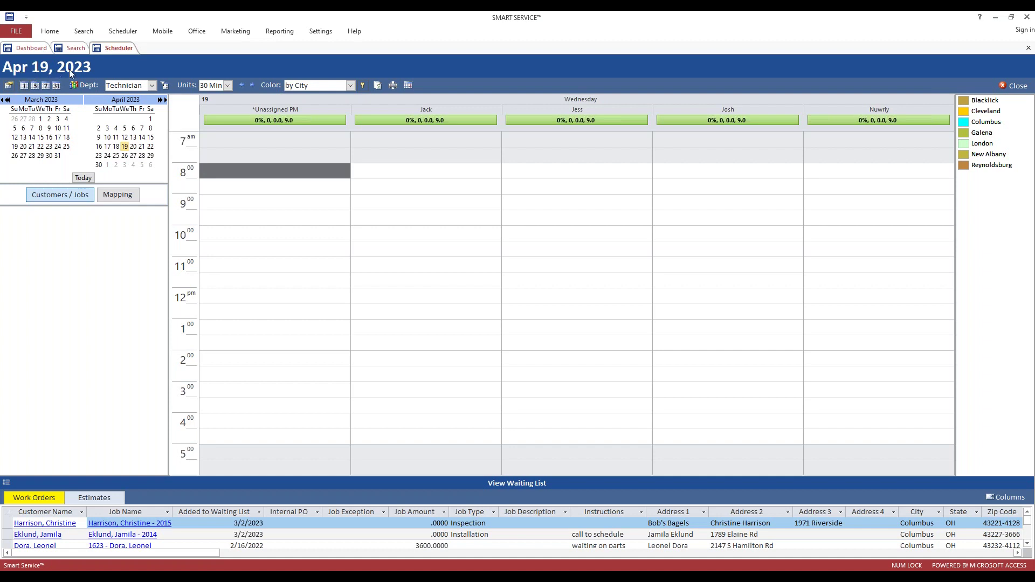
click(84, 178)
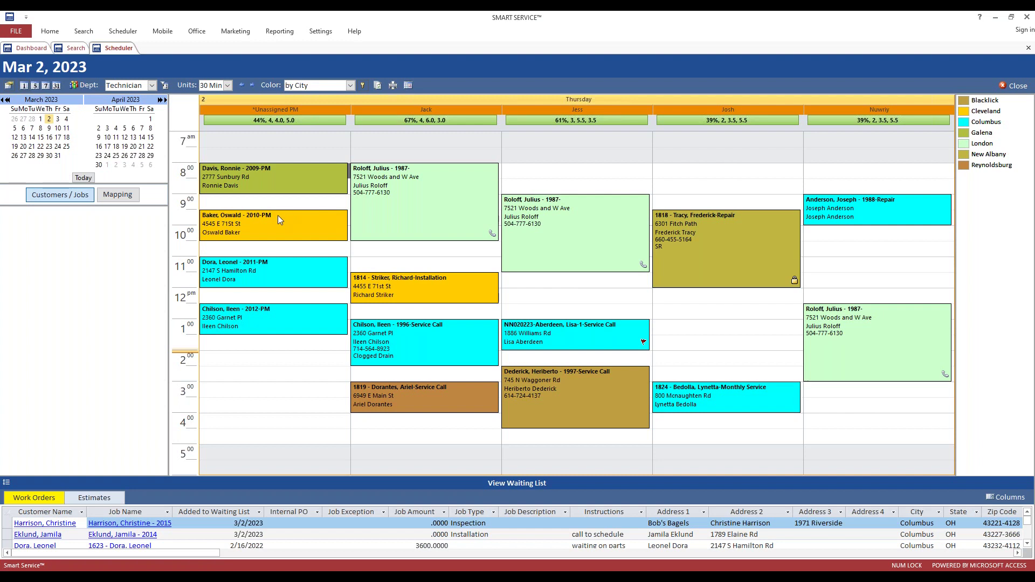
Show March 22 alongside March 2 and move the Thursday 9:00 am repair job to the third technician at 9:30 am on March 22.
ctrl+click(41, 148)
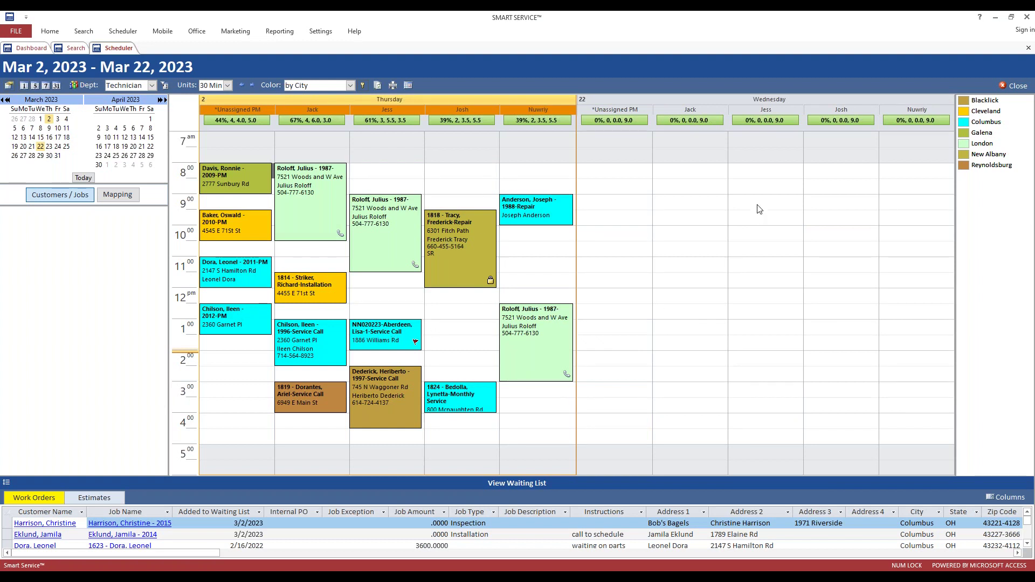
click(543, 219)
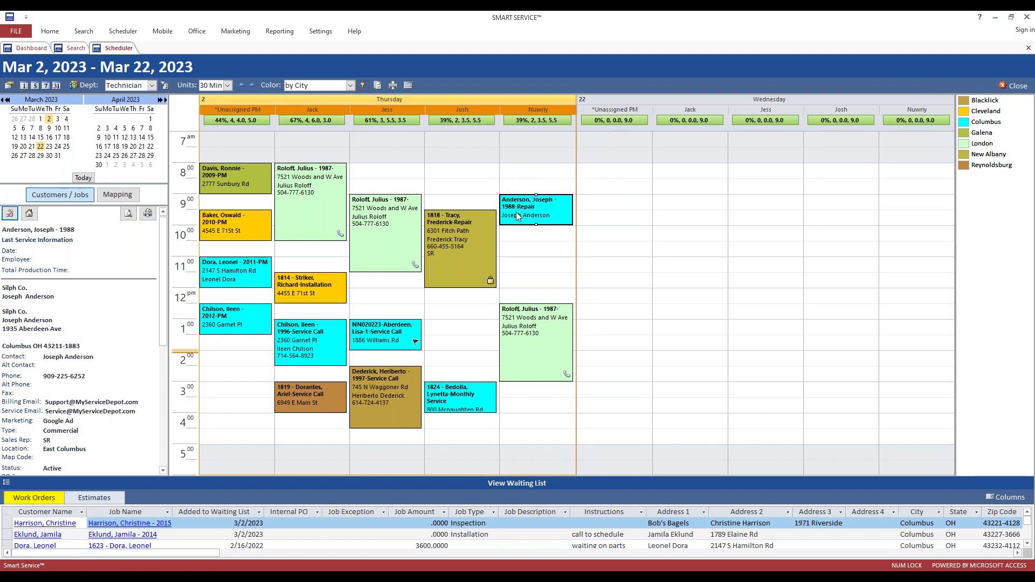
drag(637, 264, 730, 242)
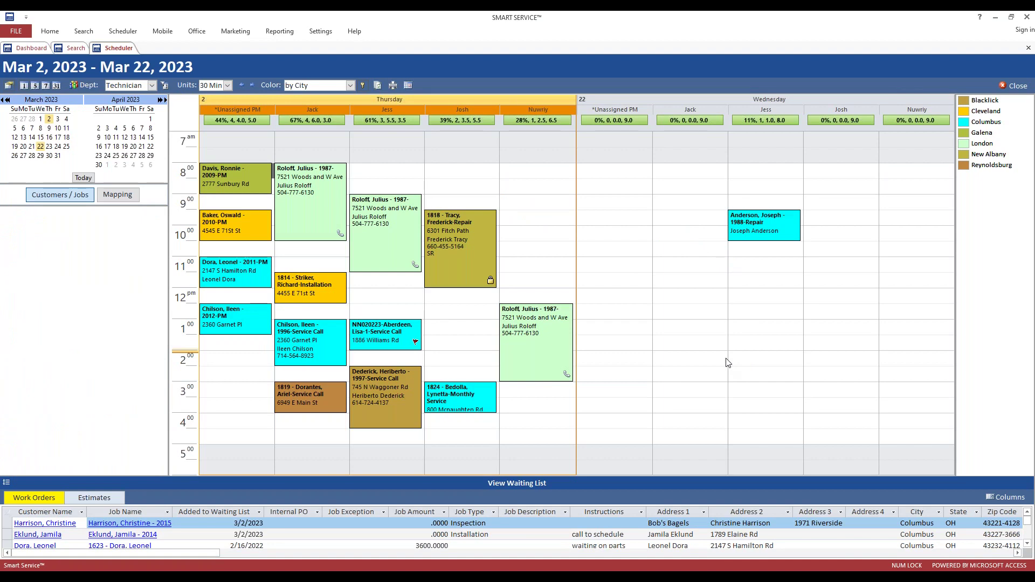
From today's schedule, show March 13 and March 16 alongside it for comparison, and return to today only.
click(85, 179)
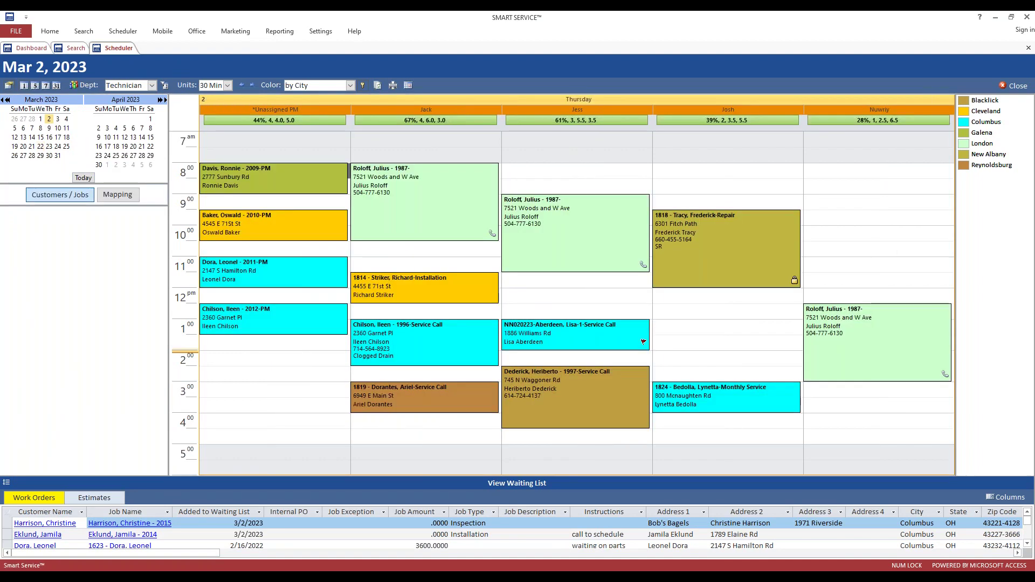
ctrl+click(24, 138)
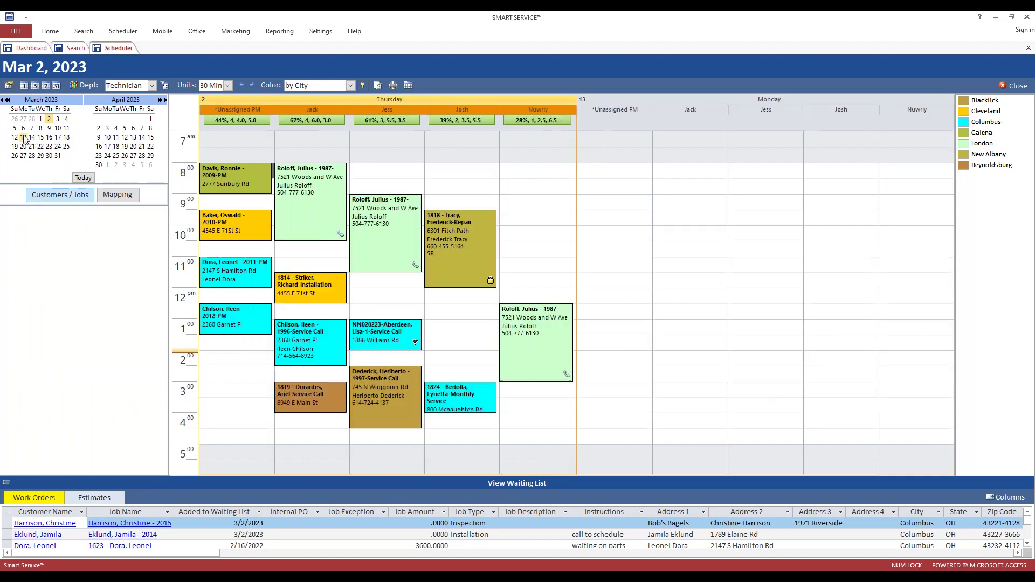
ctrl+click(49, 138)
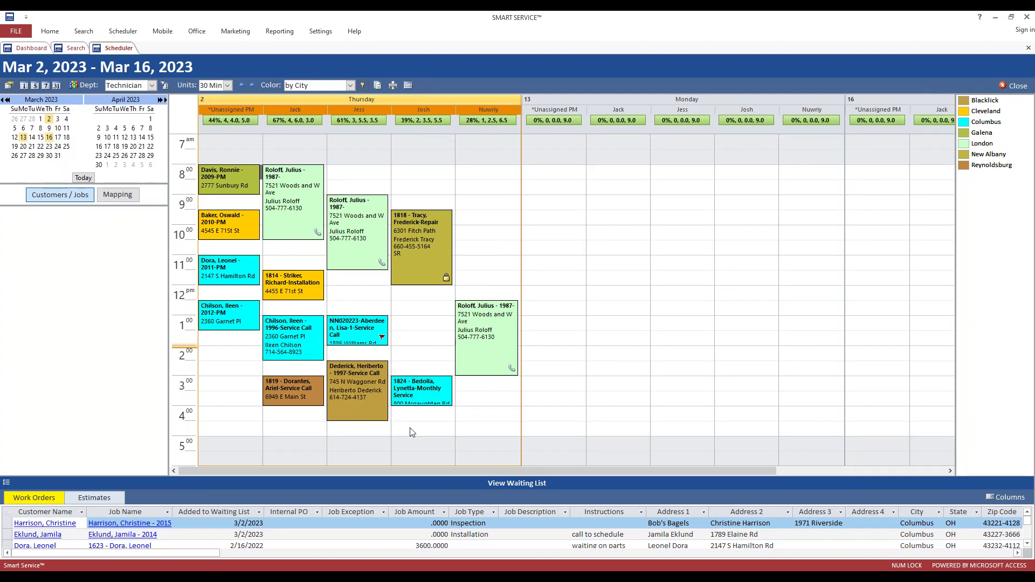
drag(393, 468, 348, 446)
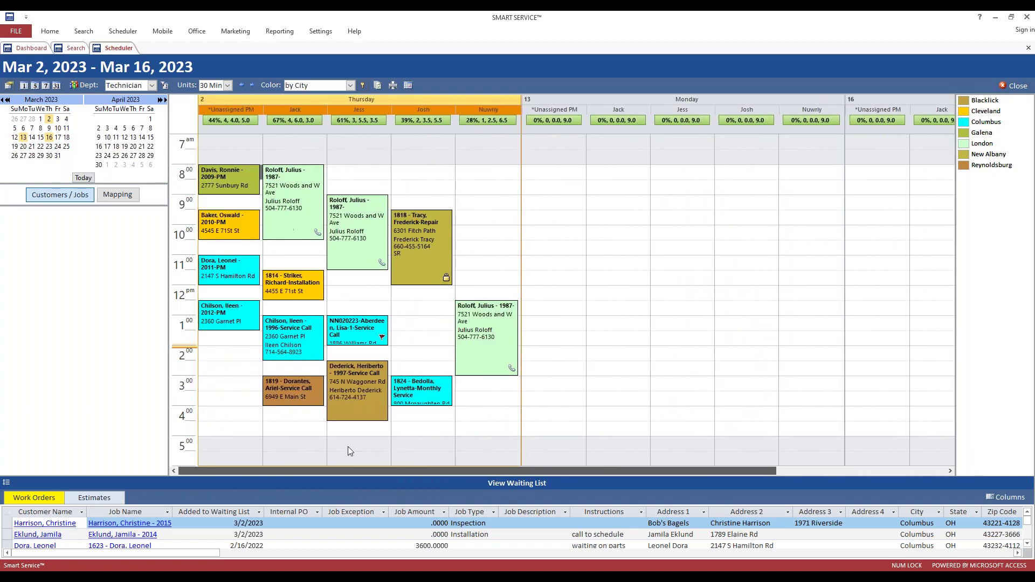
click(83, 178)
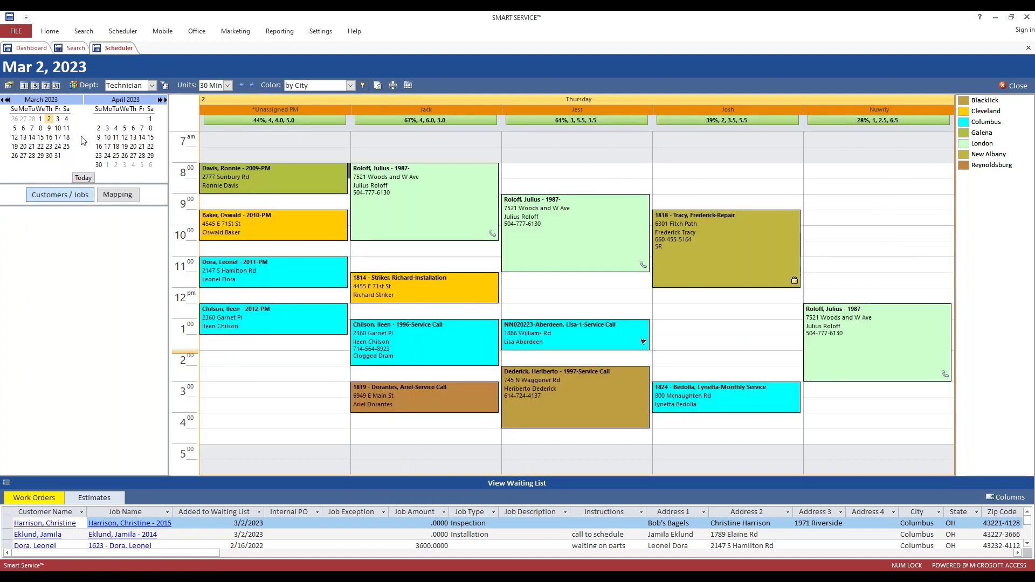
View the five-day work week schedule from February 27 to March 3 and return to today's schedule.
click(36, 86)
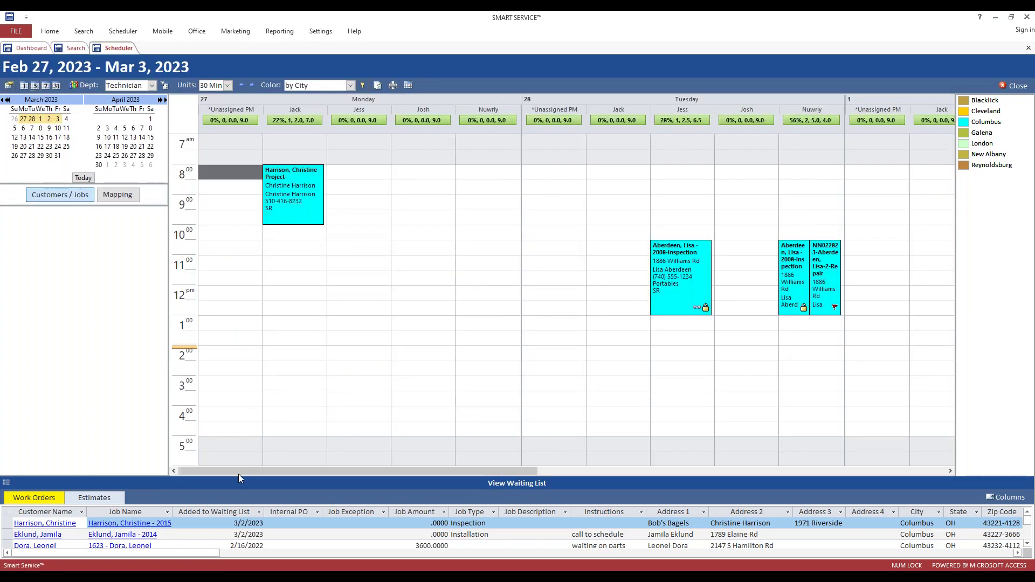
drag(240, 472, 99, 277)
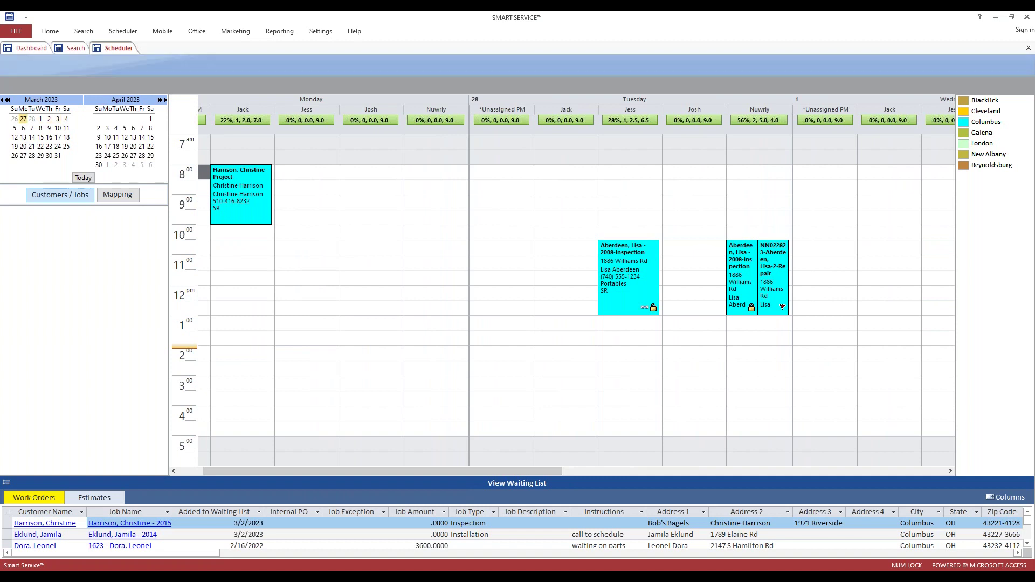
click(82, 178)
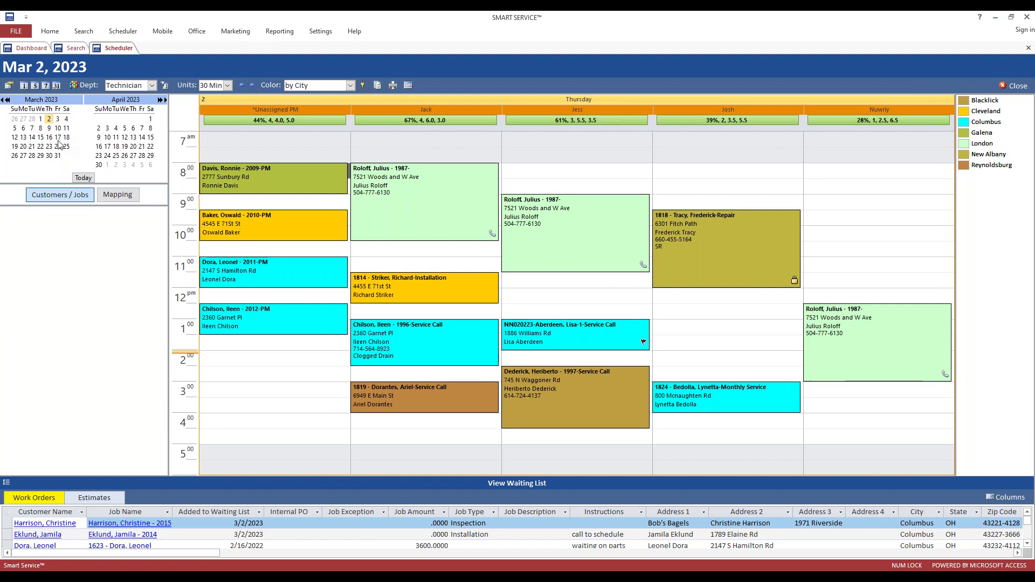
View the consecutive days March 2 through March 6 and return to the single-day view.
shift+click(23, 130)
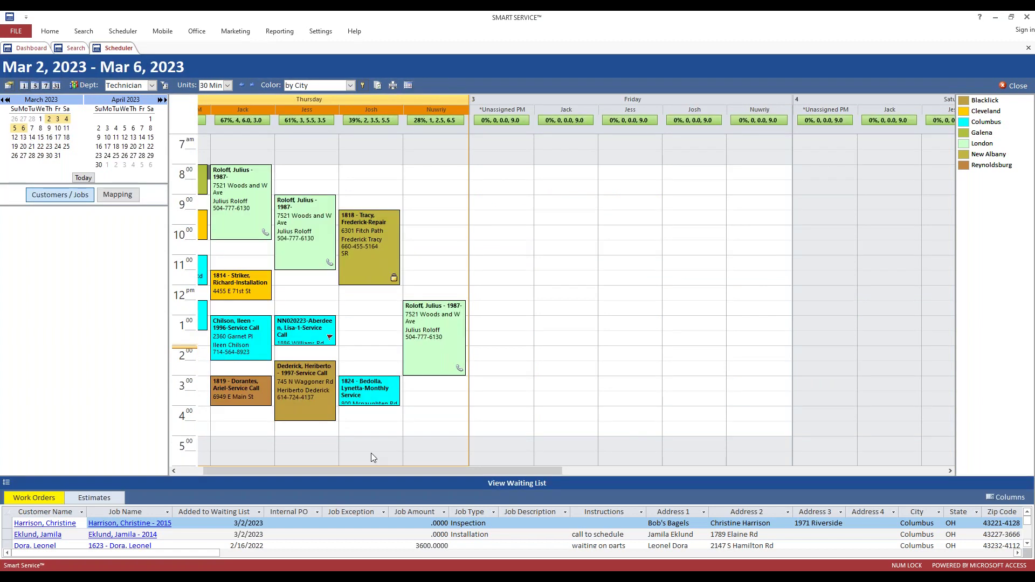
drag(352, 474, 323, 434)
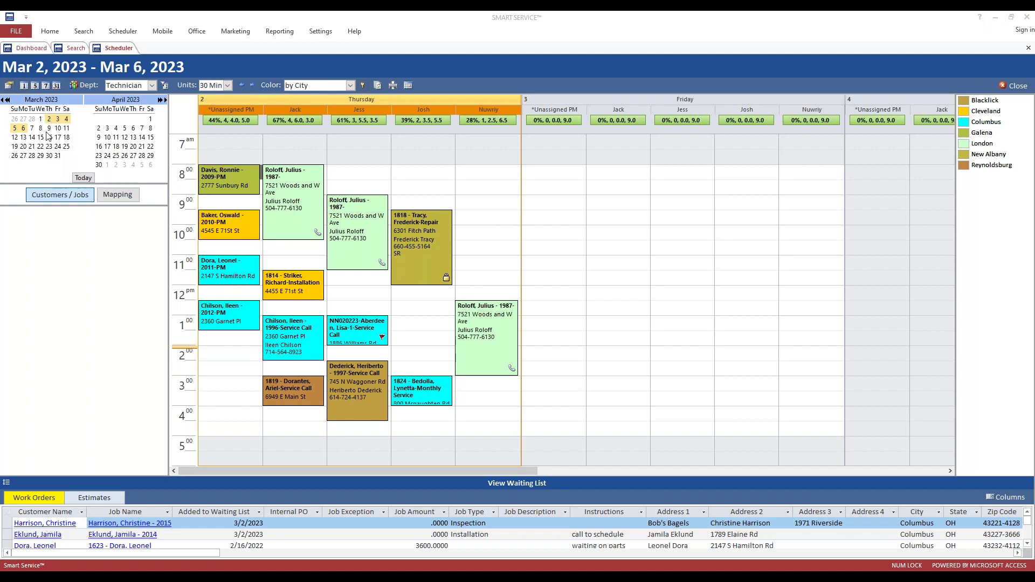
click(25, 86)
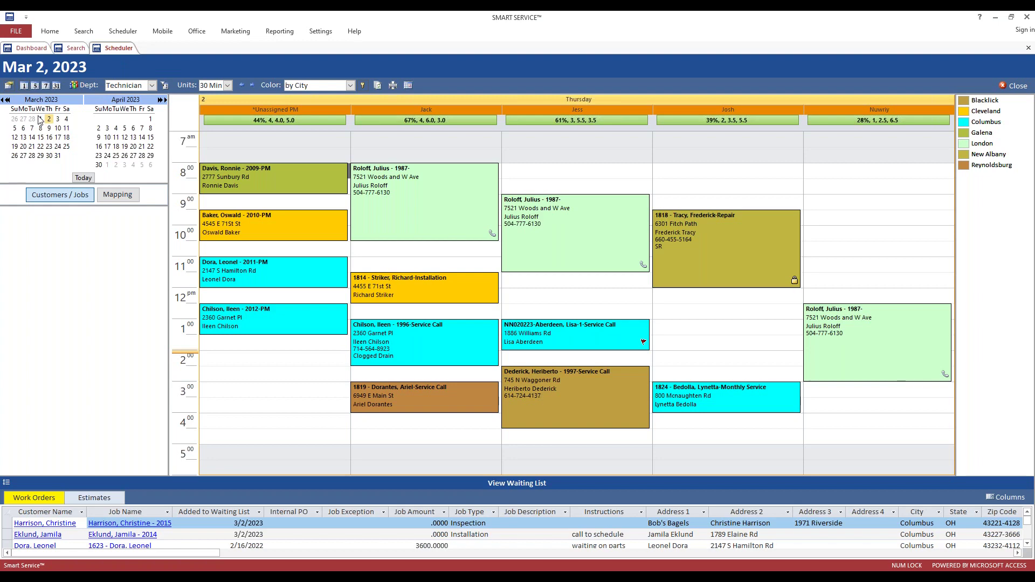
View the three-week schedule from February 26 to March 18, check the time unit options, and switch to the single day March 9.
drag(40, 120, 51, 140)
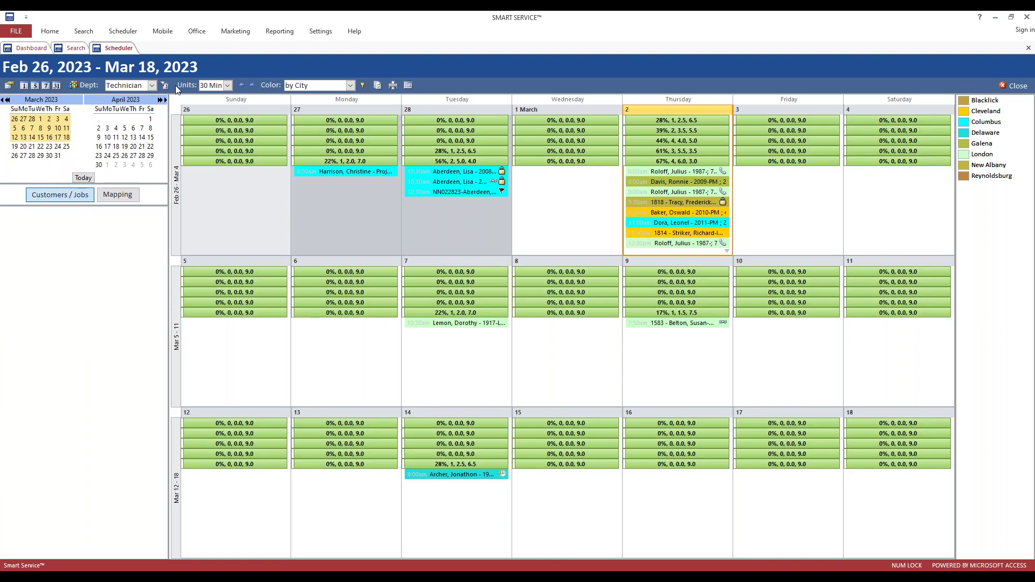
click(228, 86)
click(228, 85)
click(14, 119)
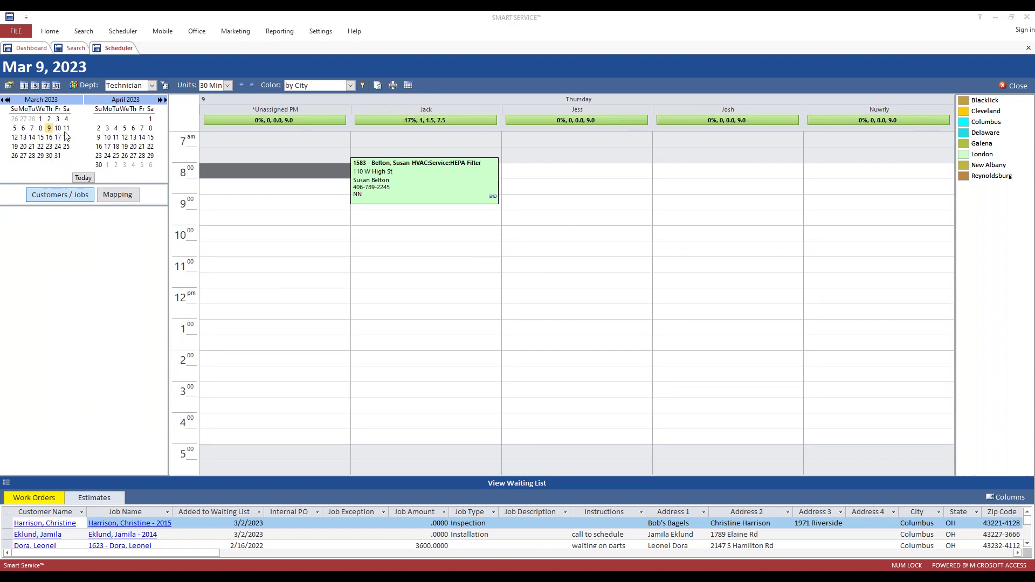
Browse the calendar months ahead to view the schedule for June 4, 2025, and return to today's schedule.
click(53, 101)
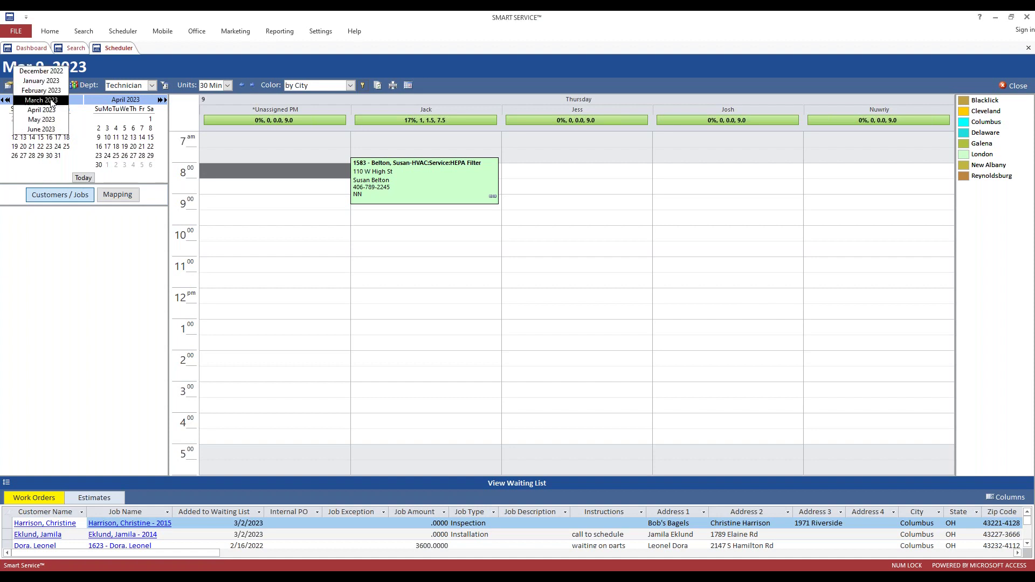
click(111, 100)
click(112, 100)
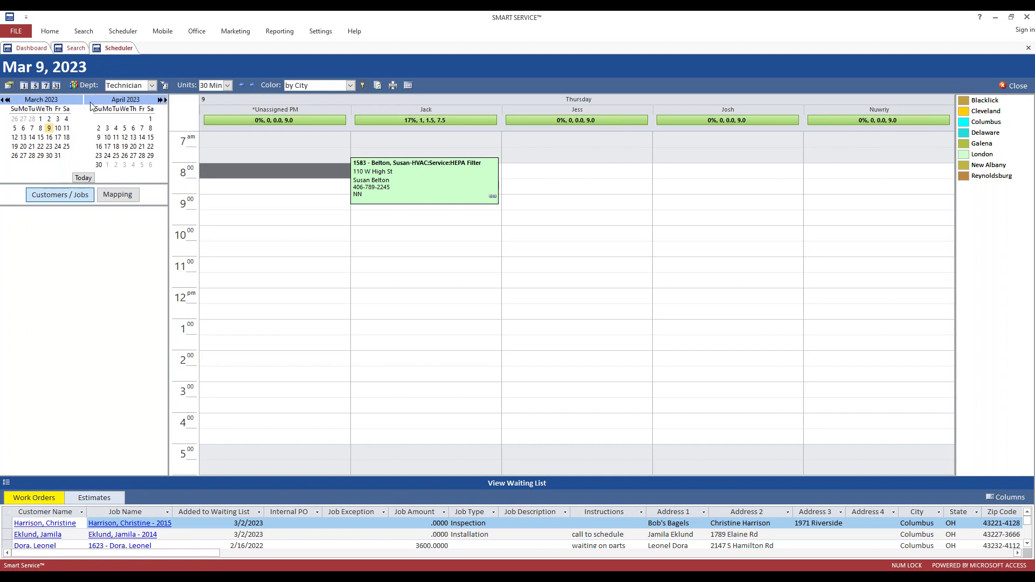
click(159, 99)
click(159, 99)
click(165, 99)
click(165, 100)
click(124, 121)
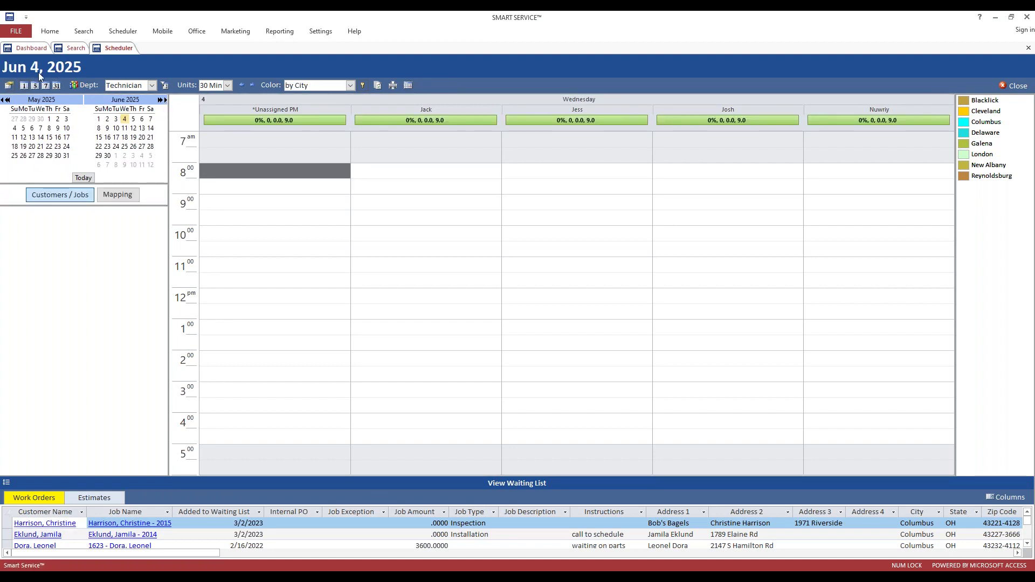
click(82, 178)
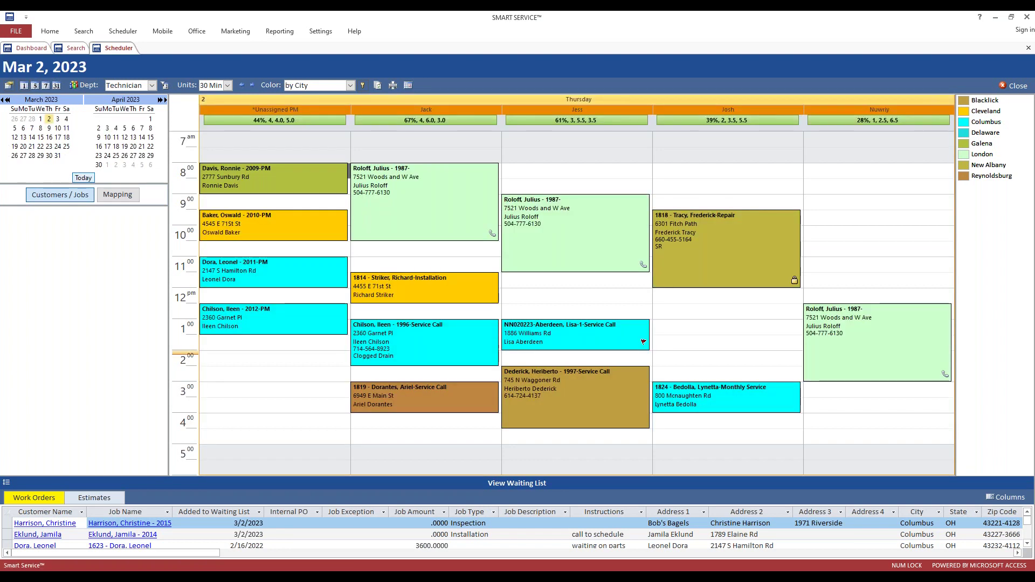
Filter the schedule by Route to the technician in the last column and show the work week February 27 to March 3.
click(152, 85)
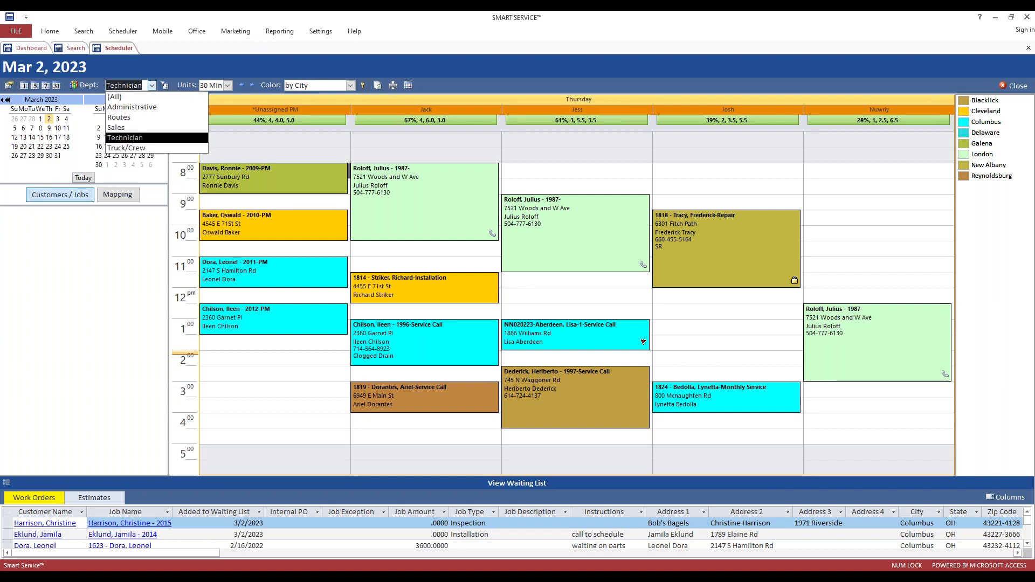
click(151, 86)
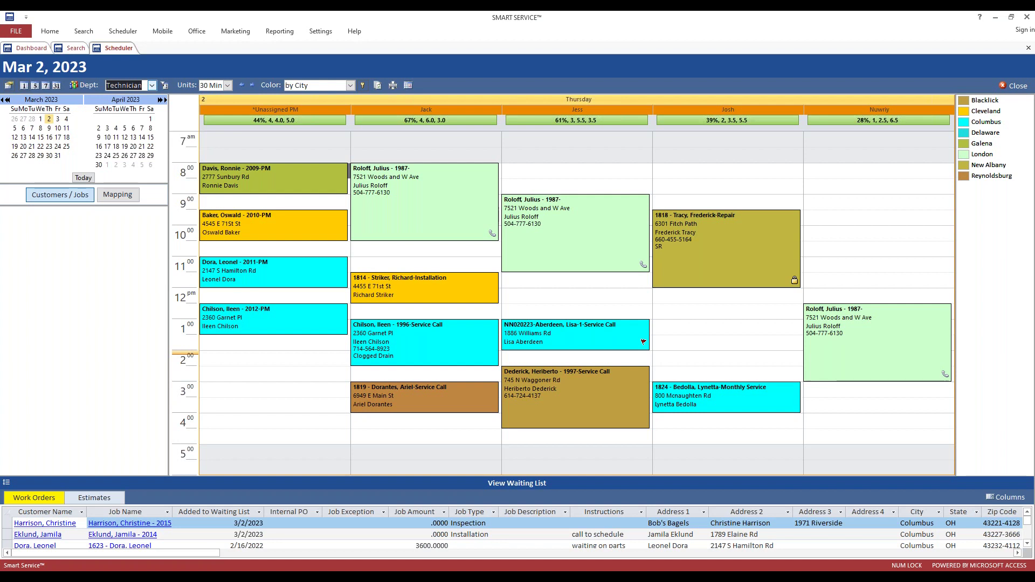
click(73, 87)
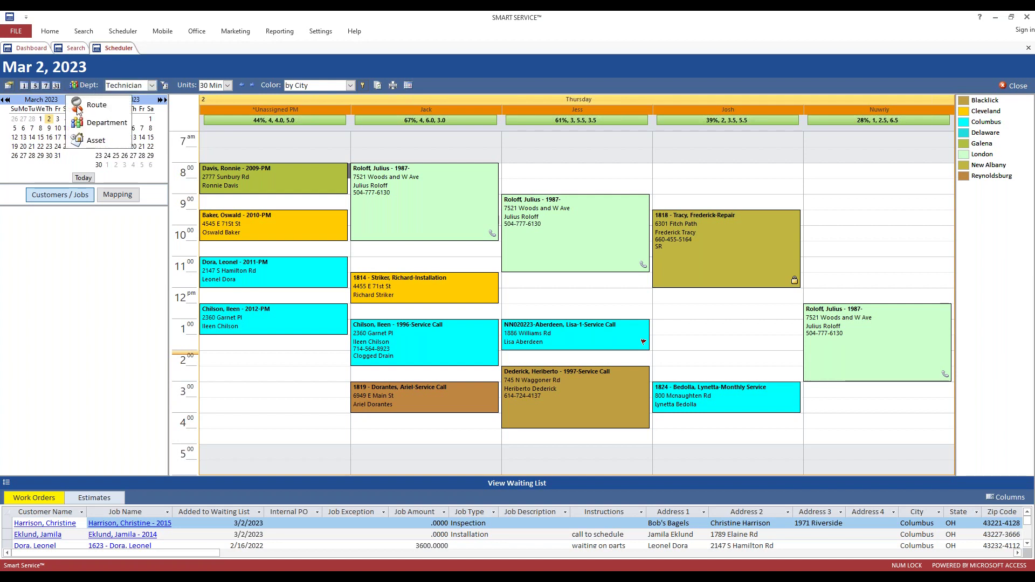
click(92, 105)
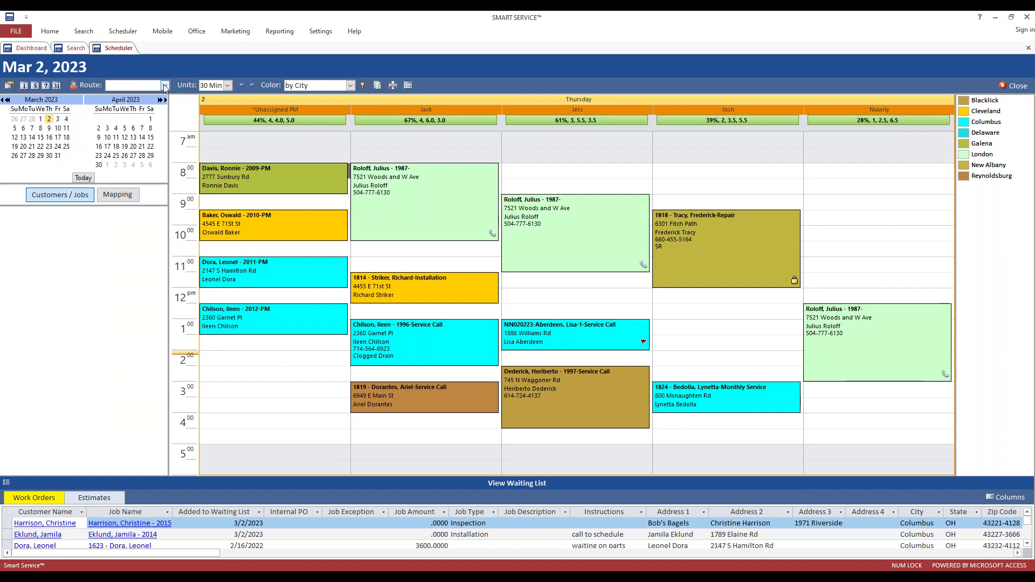
click(164, 85)
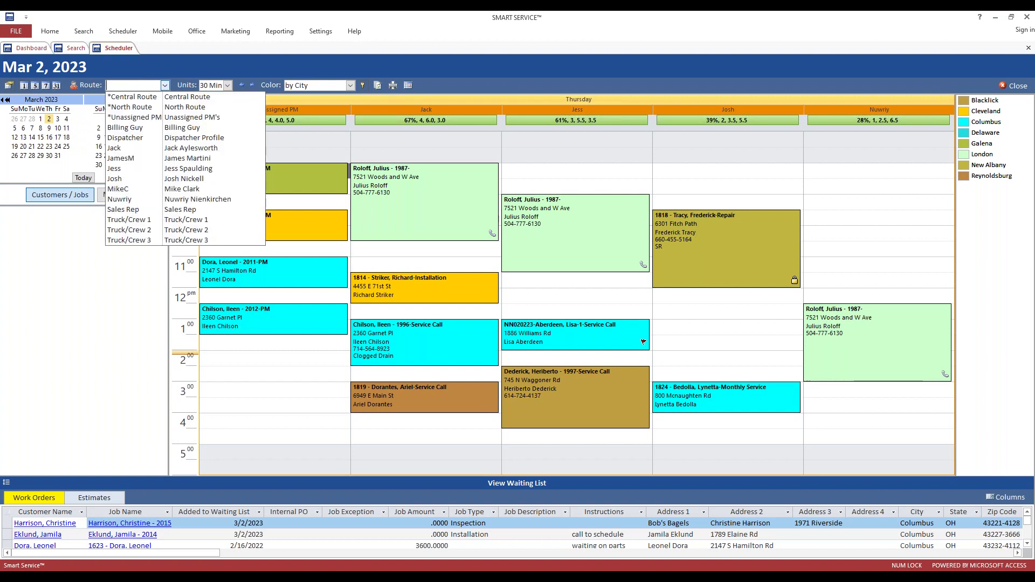
click(128, 199)
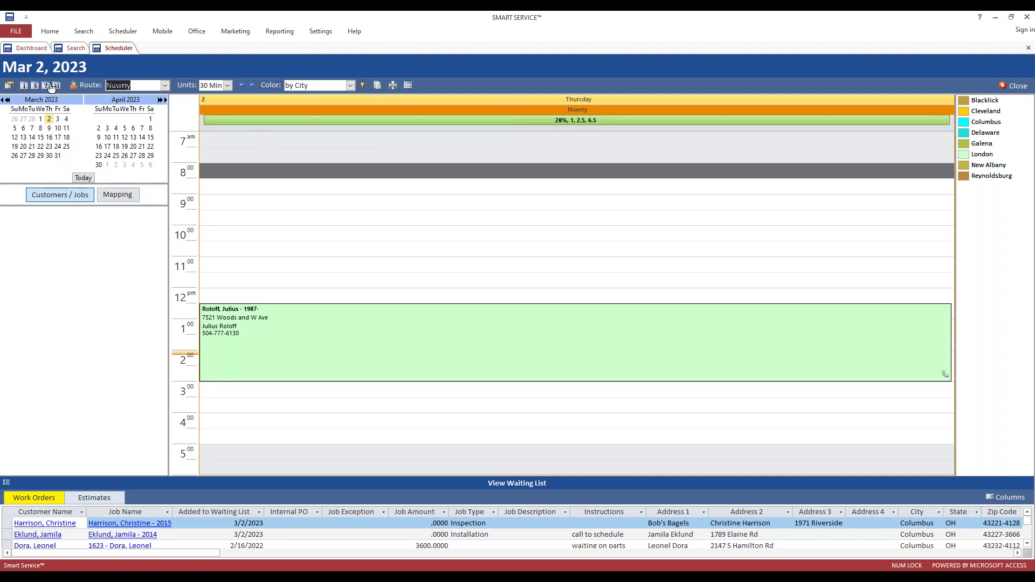
click(34, 85)
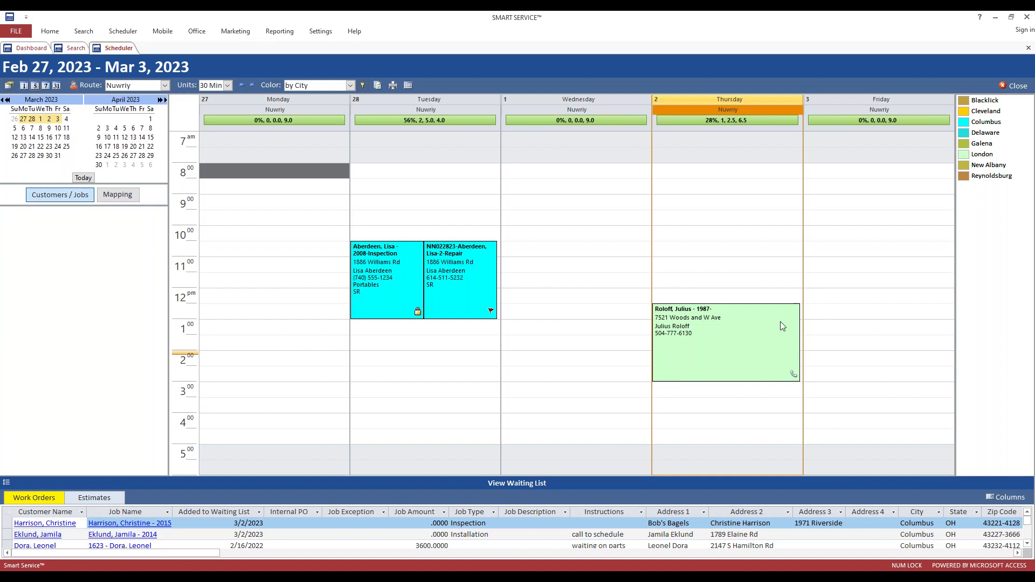
Switch the schedule filter from Route to Department and select the Technician department.
click(165, 86)
click(164, 87)
click(75, 86)
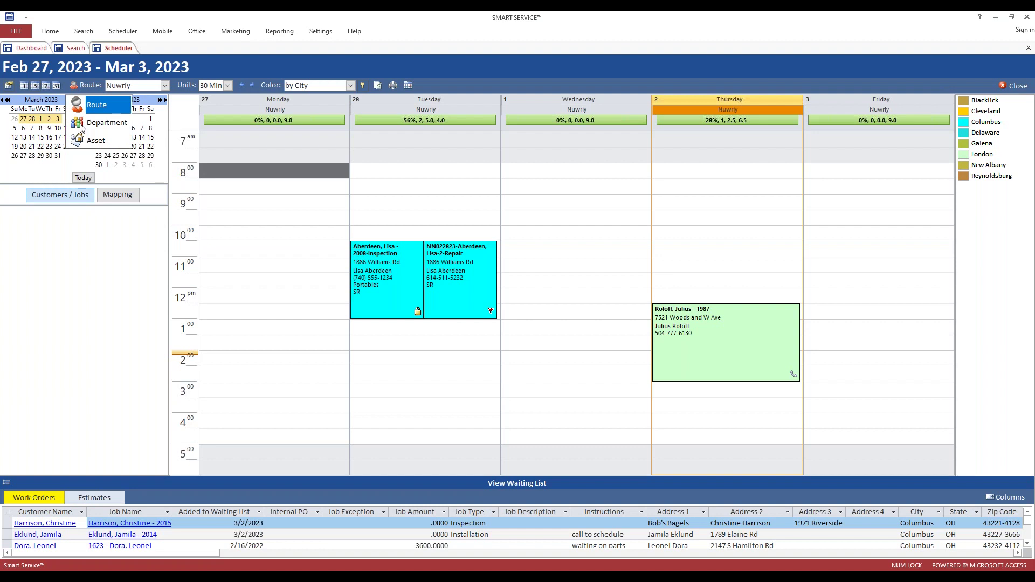
click(82, 124)
click(152, 86)
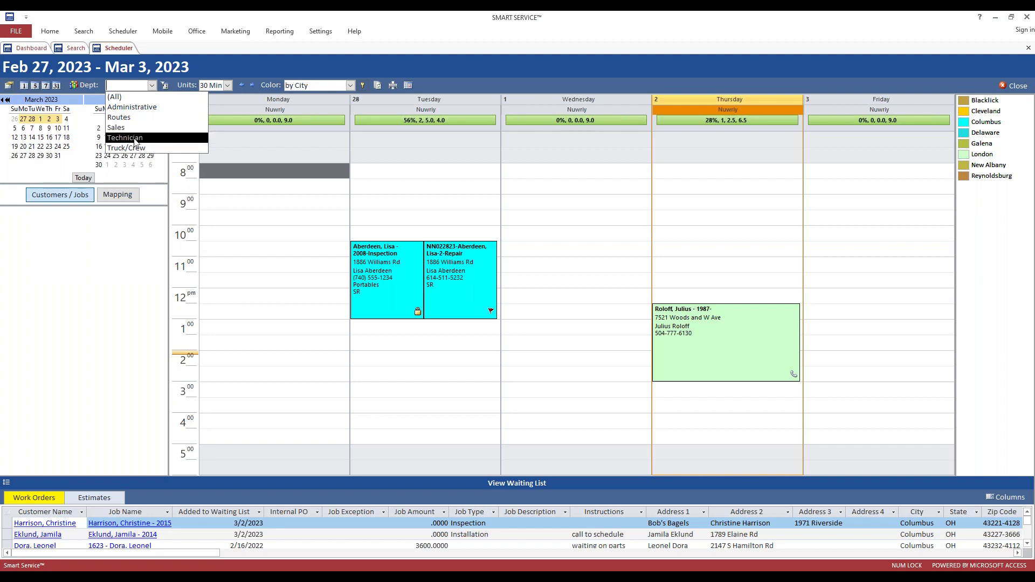
click(129, 138)
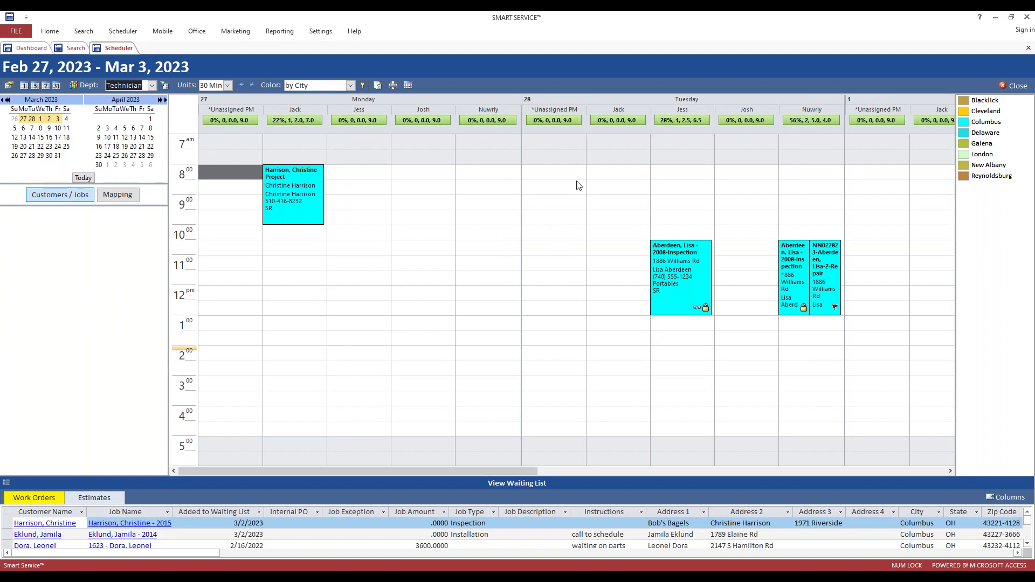
Show all departments and exclude both routes, the unassigned PM's, Billing Guy and Dispatcher in the employee filter.
click(152, 85)
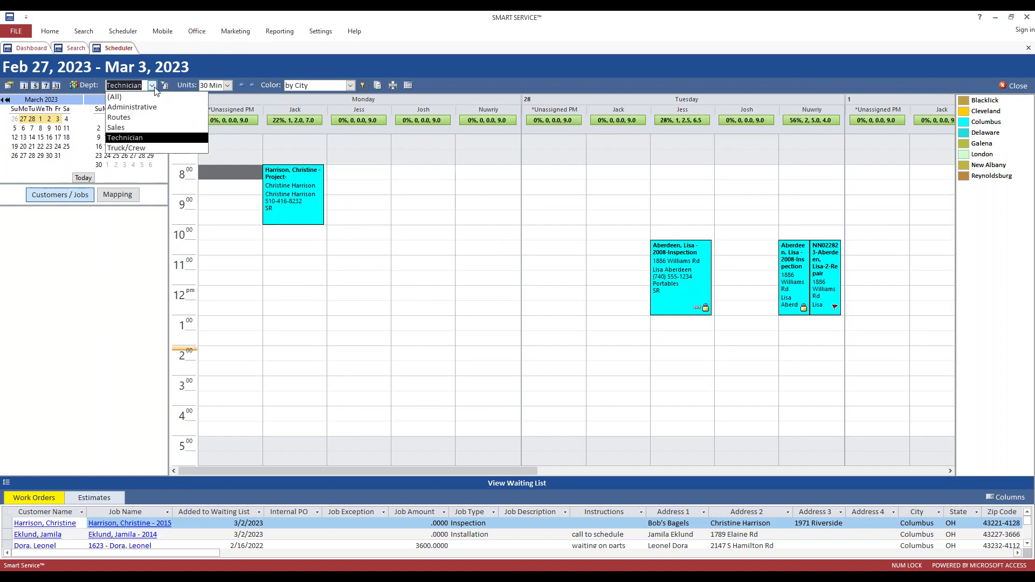
click(129, 99)
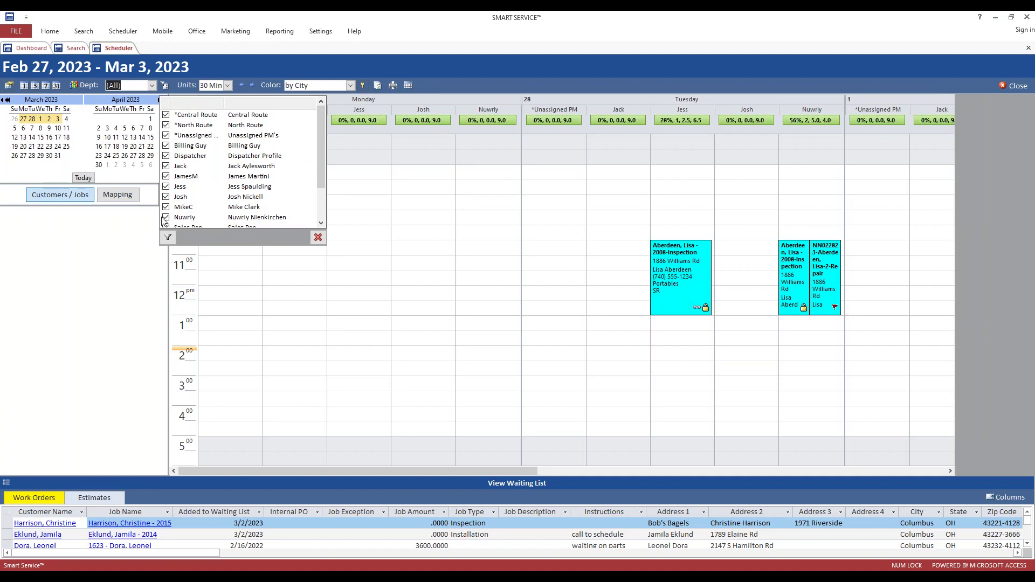
click(166, 114)
click(166, 125)
click(165, 135)
click(166, 145)
click(166, 157)
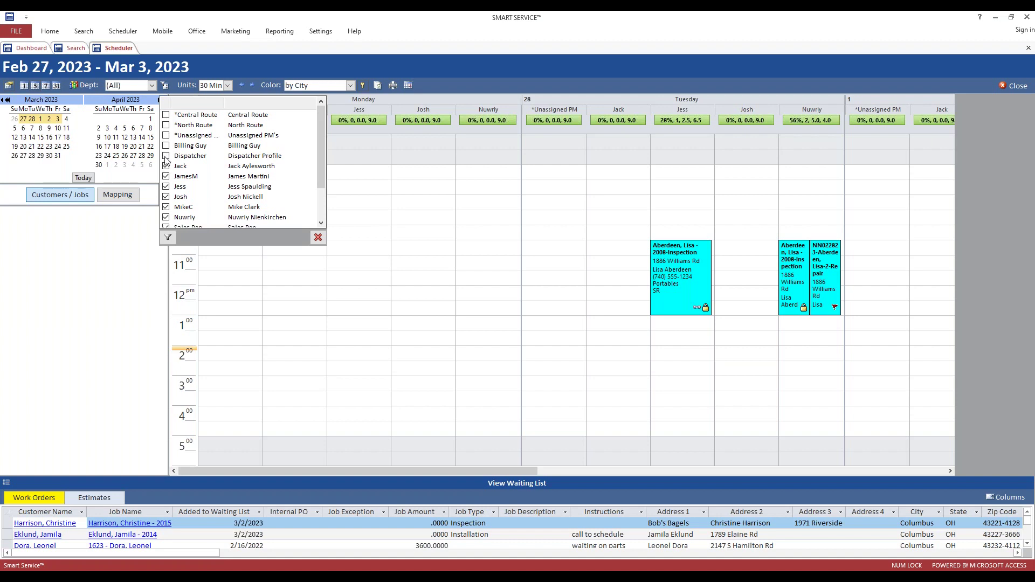
Include Dispatcher and three individual employees in the employee filter and apply it to the work week.
click(166, 107)
click(166, 107)
click(166, 157)
click(166, 166)
click(166, 187)
click(166, 208)
click(167, 238)
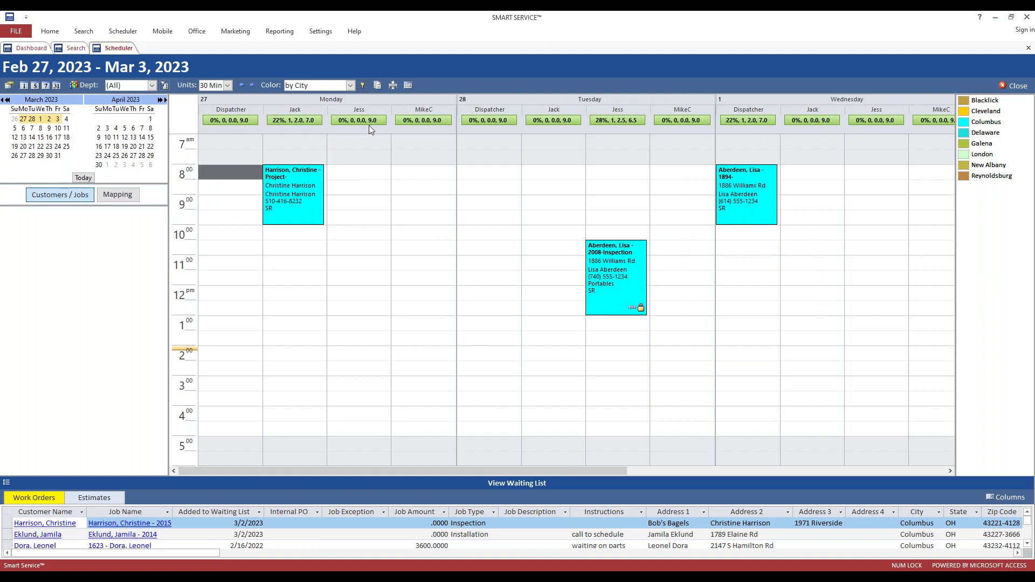
Set the department filter to Technician and go to today's schedule.
click(151, 86)
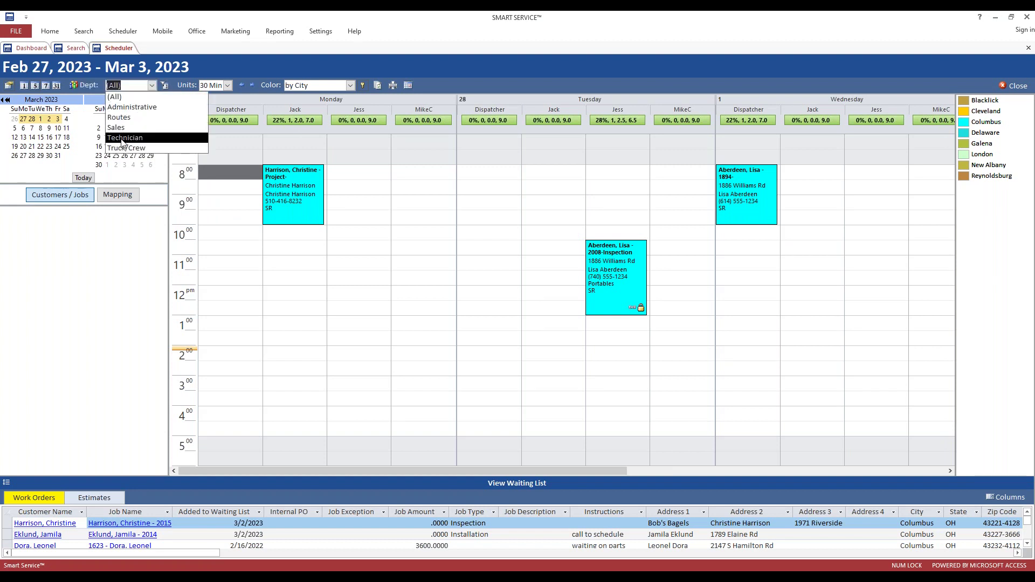
click(123, 139)
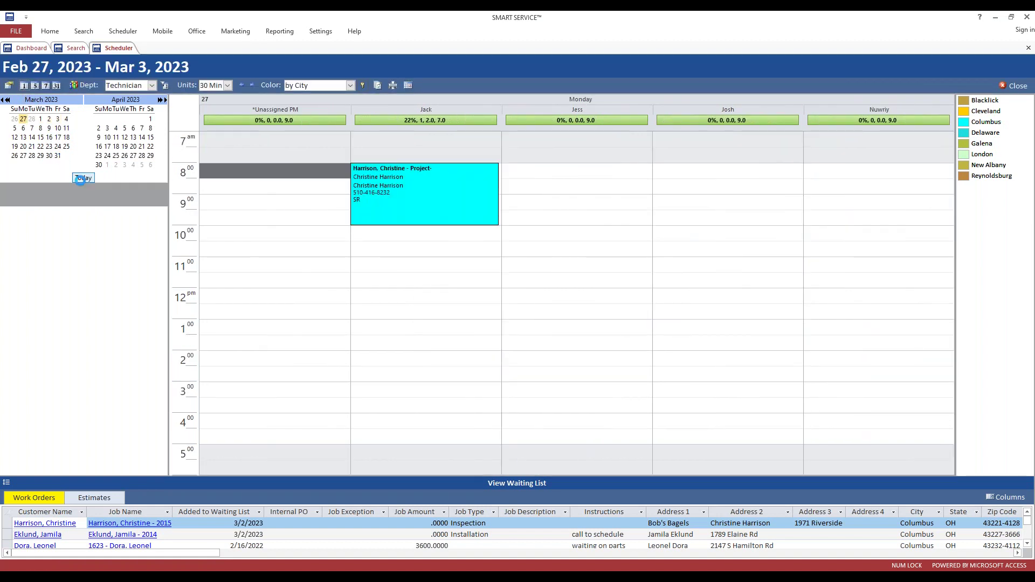
click(82, 177)
Check the Route, Department and Asset filter types, keep Department, and reselect the Technician department.
click(74, 85)
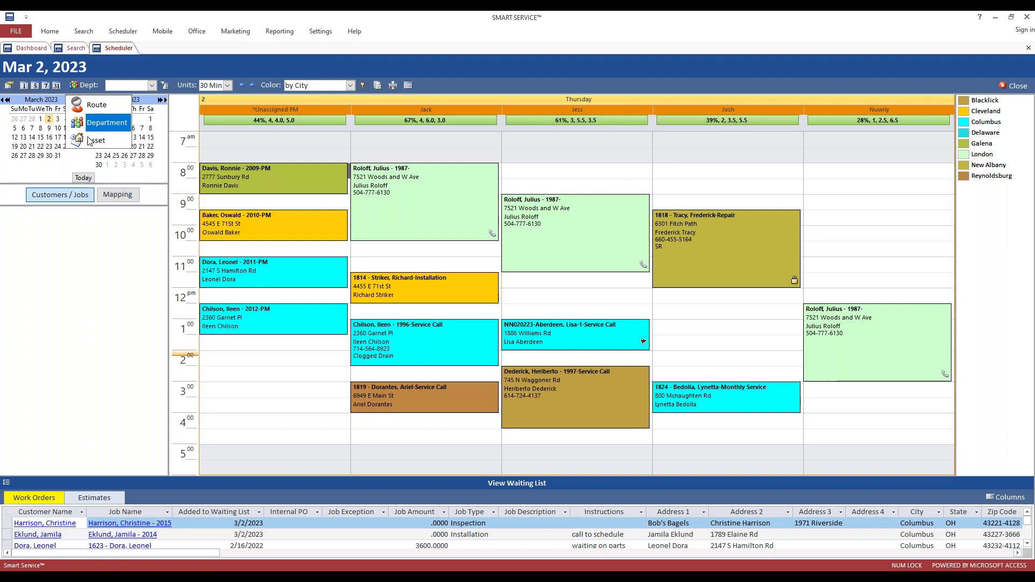
click(126, 85)
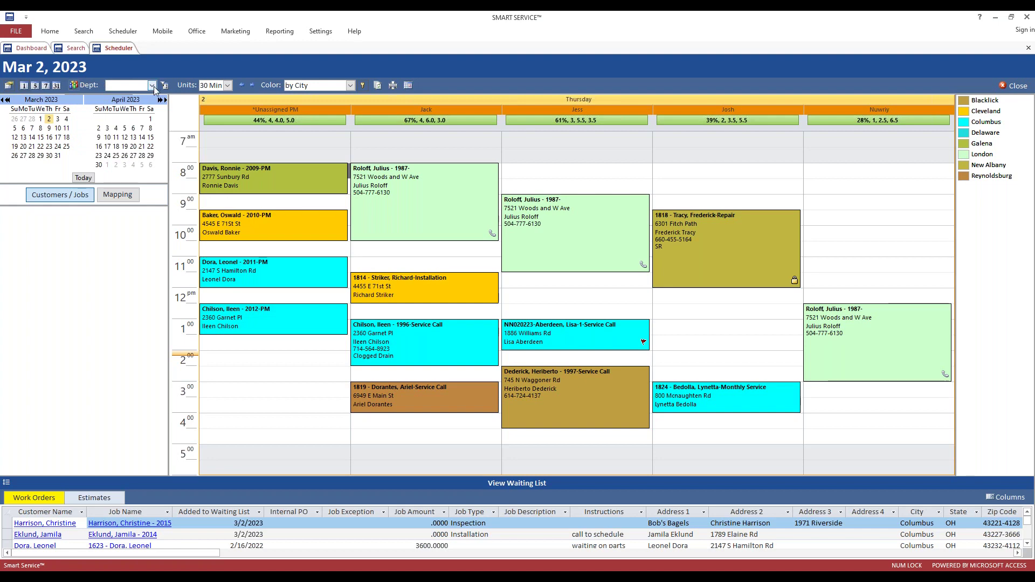
click(152, 85)
click(139, 138)
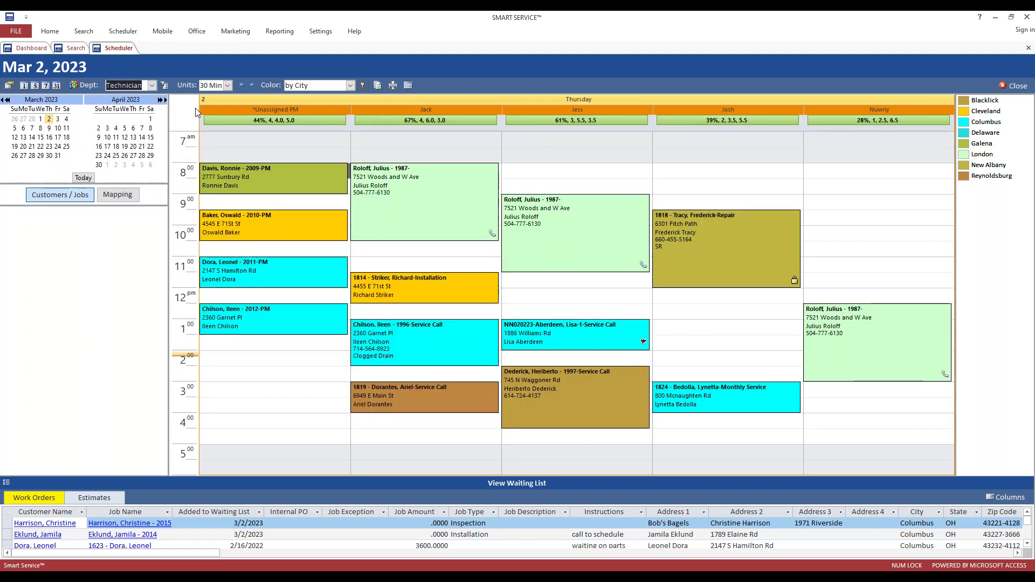
Mark the 2 PM to 5 PM slots in the Unassigned PM column and view the day in 10 Min units.
click(228, 85)
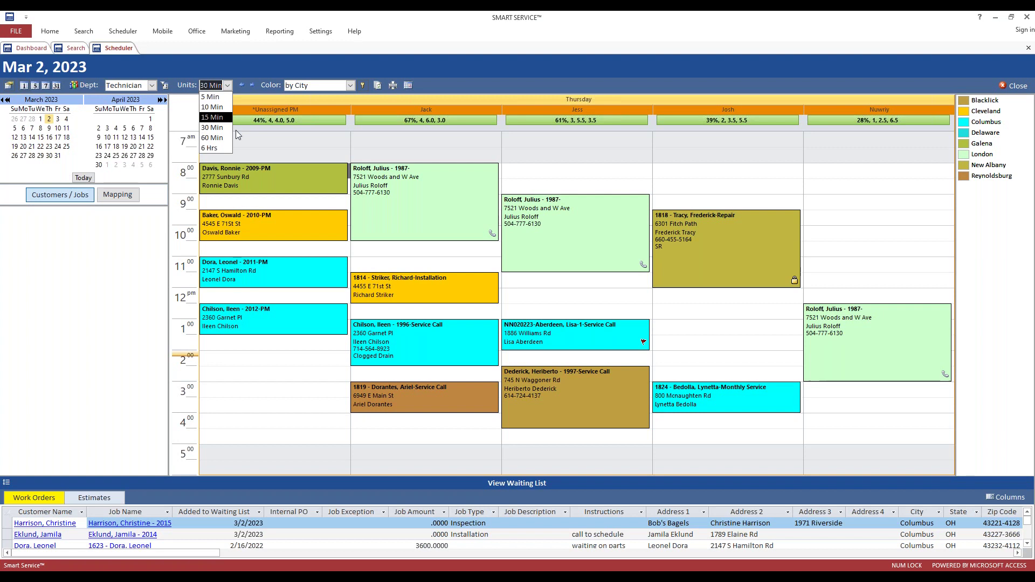
drag(274, 354, 275, 436)
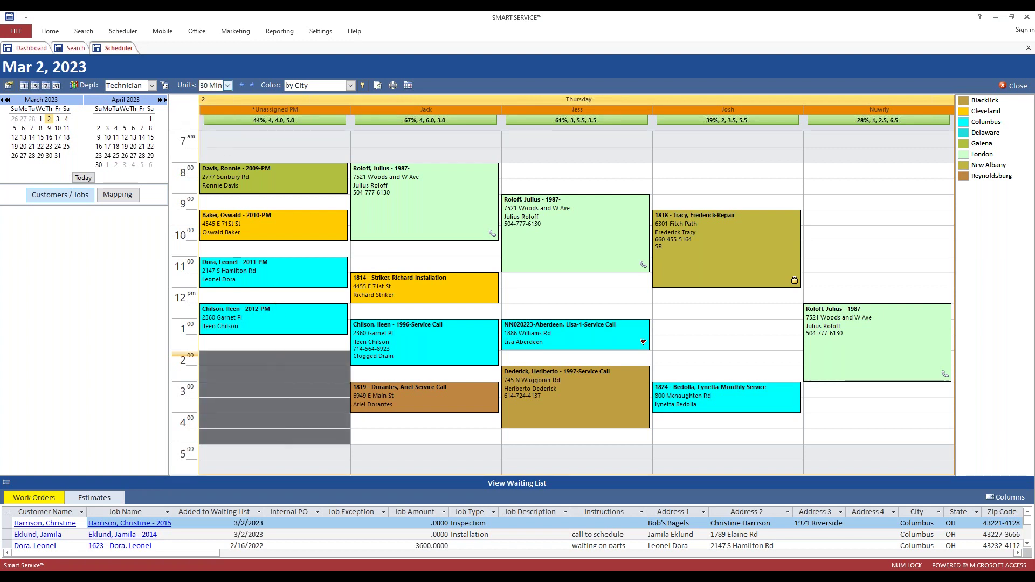
click(228, 85)
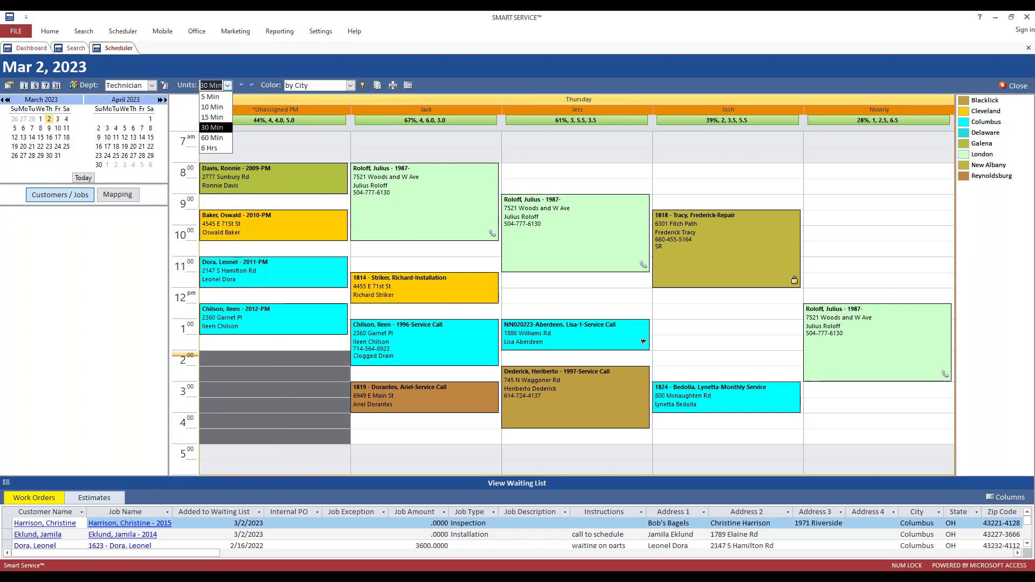
click(217, 106)
scroll(290, 187, down, 2)
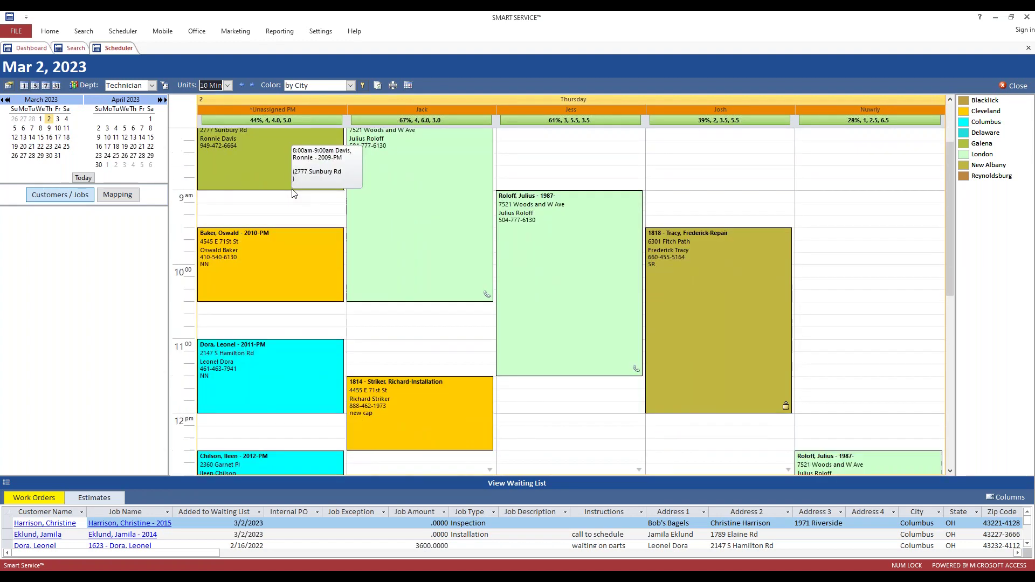
scroll(292, 191, down, 5)
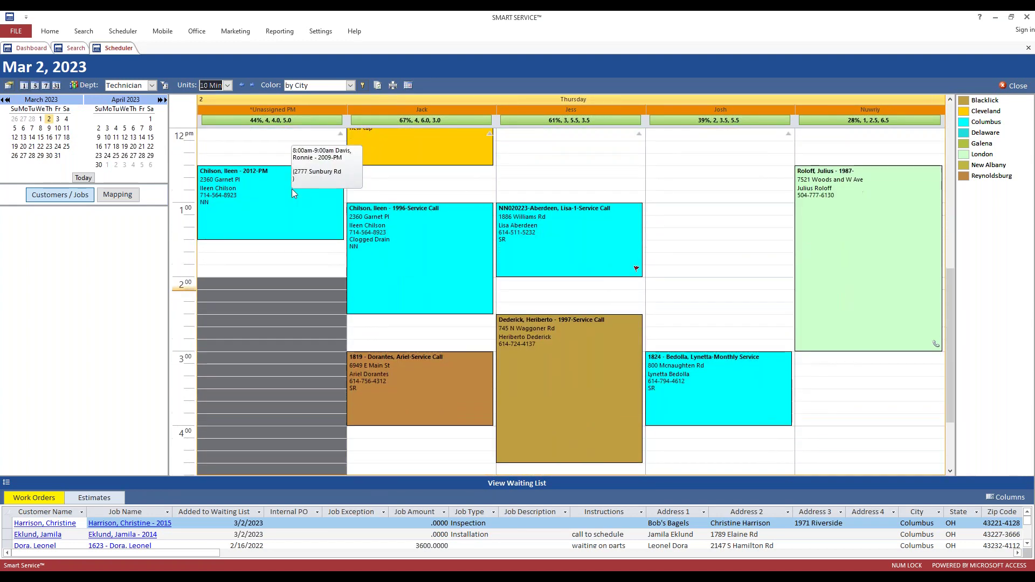
scroll(292, 189, down, 2)
scroll(292, 189, up, 4)
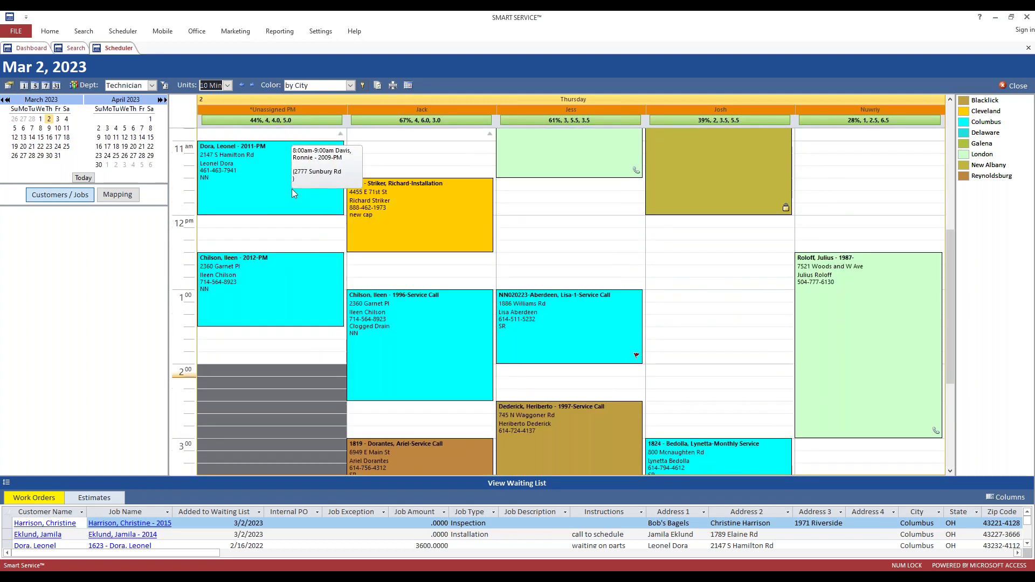
scroll(292, 188, up, 3)
Switch the schedule's time units to 60 Min and return them to 30 Min.
click(227, 85)
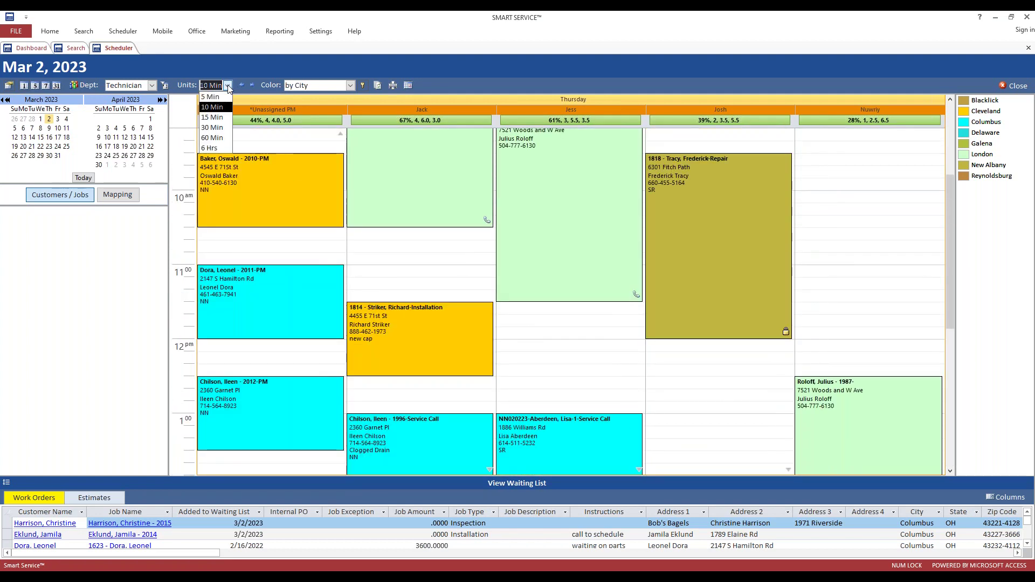
click(208, 138)
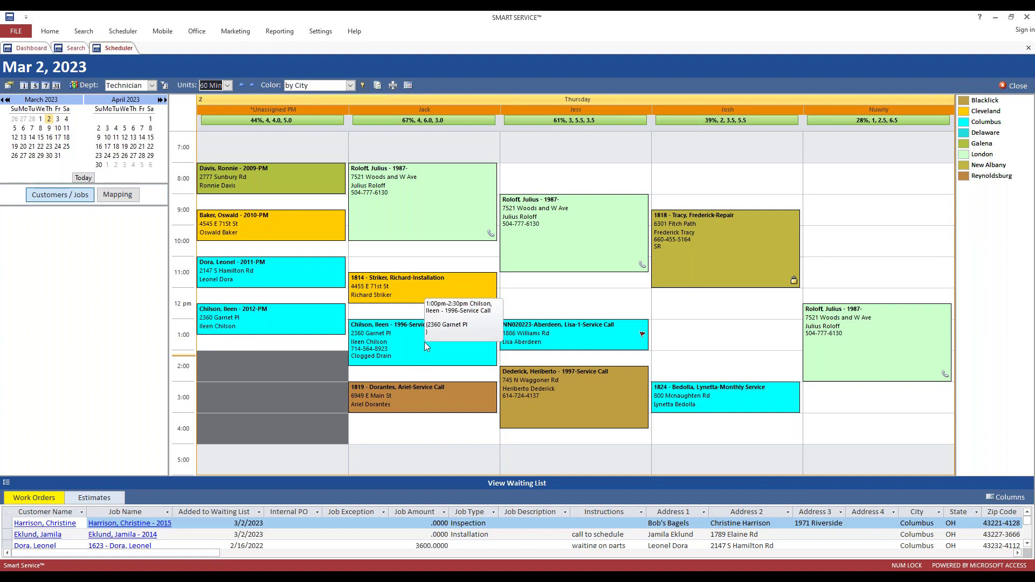
click(227, 85)
click(215, 128)
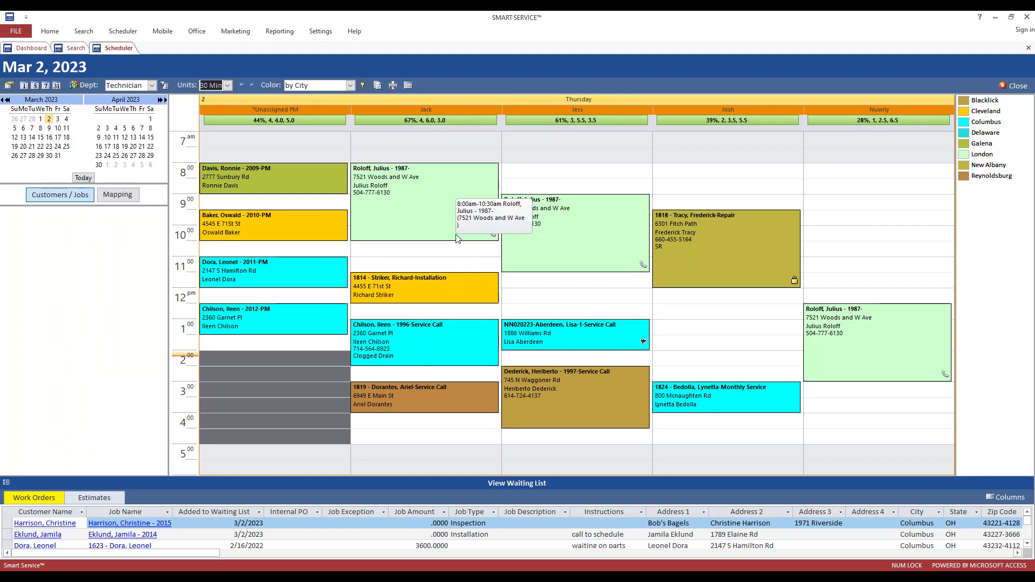
Reassign the 2011-PM job from Unassigned PM to the technician in the adjacent column, keeping its 11 AM start.
click(254, 269)
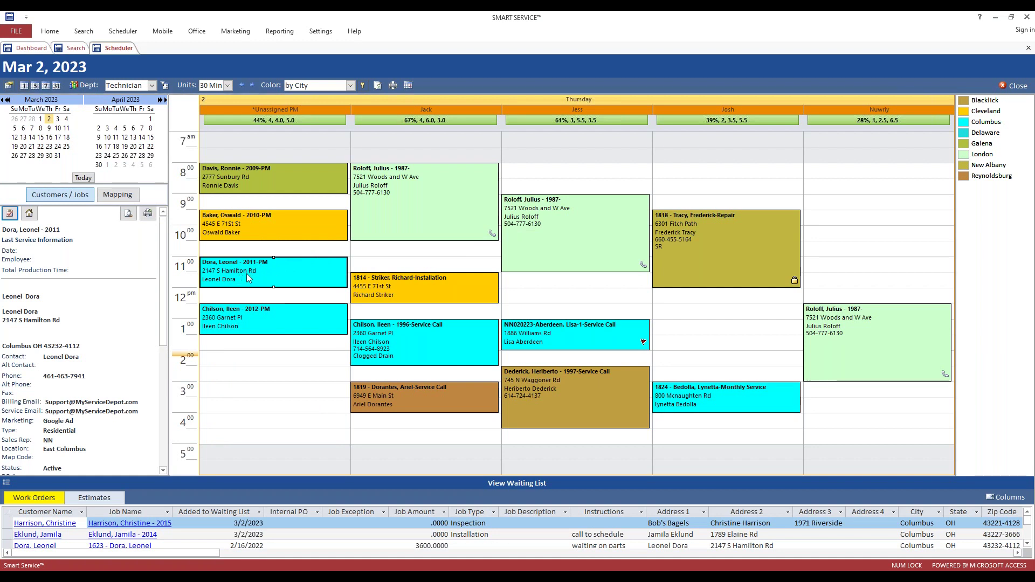
drag(248, 277, 426, 290)
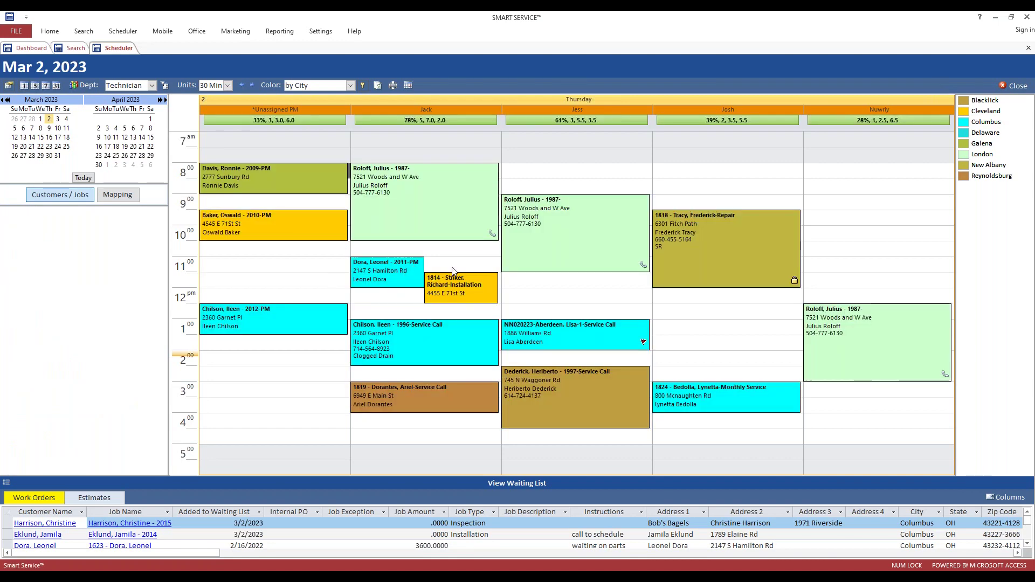
View the overlapping late-morning jobs in 60 Min units and restore the 30 Min units.
click(228, 84)
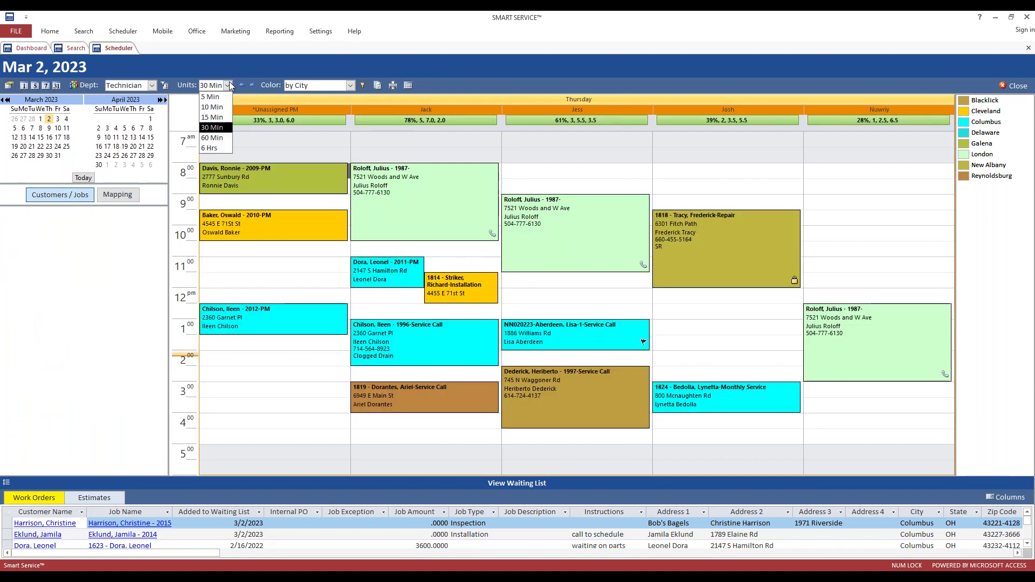
click(215, 140)
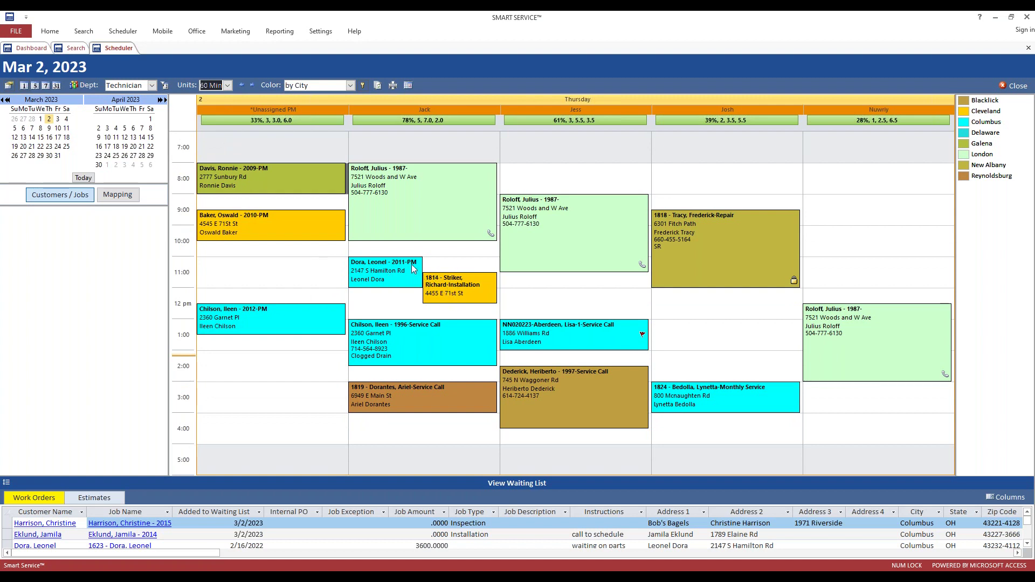
click(228, 86)
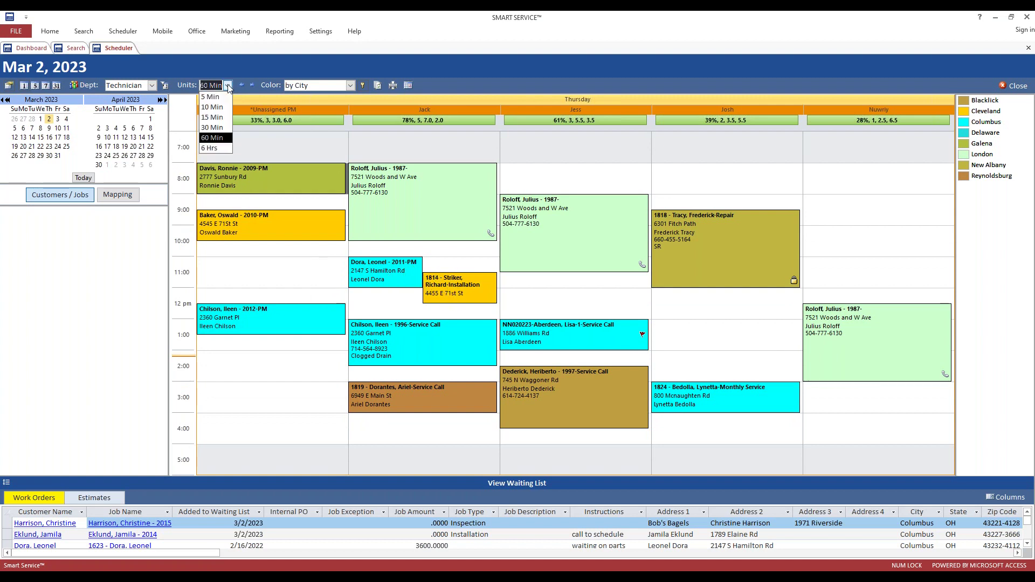
click(216, 127)
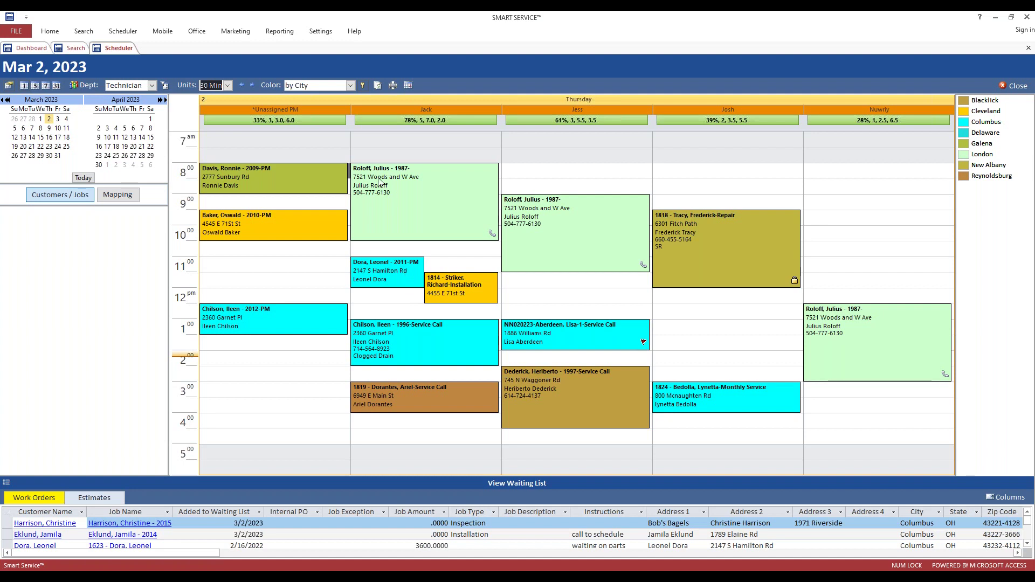
Check the job color options, keep coloring by City, and hide and redisplay the color key.
click(349, 85)
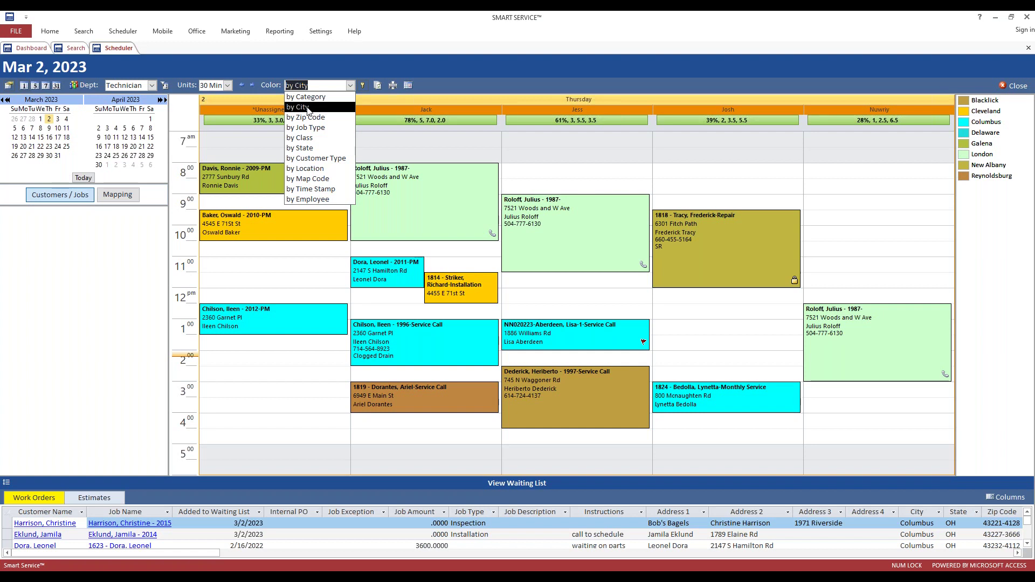
click(351, 86)
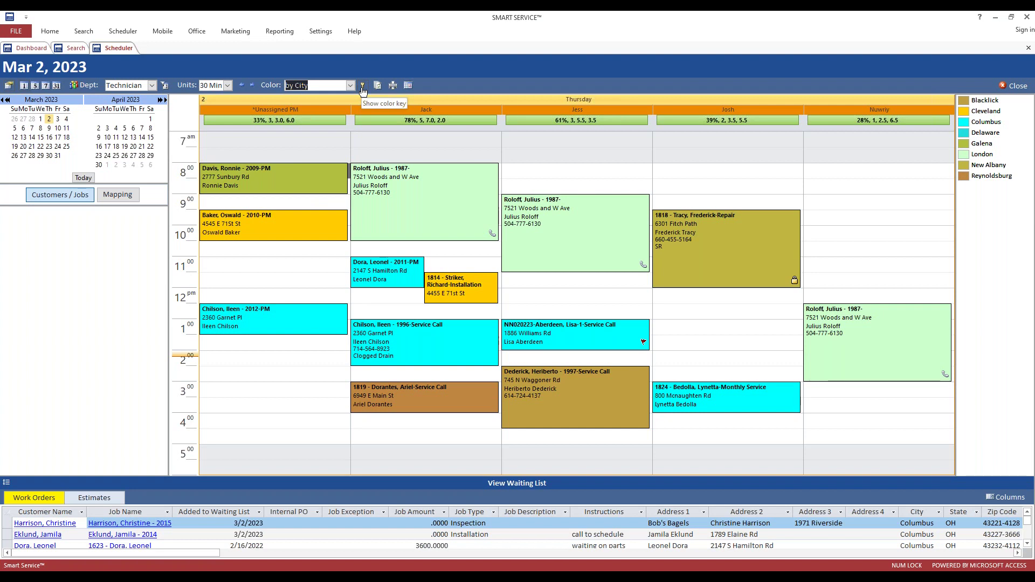
click(363, 87)
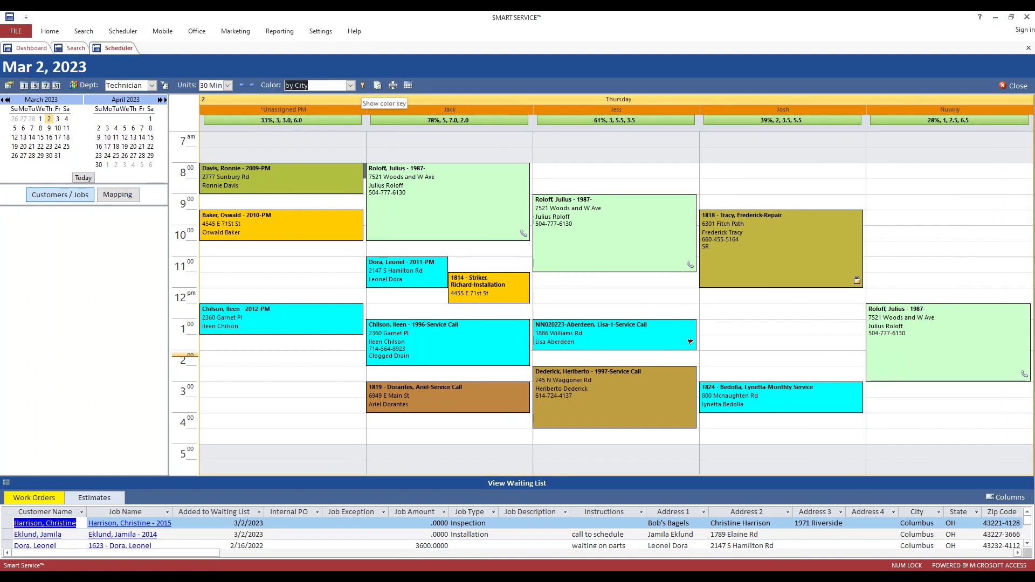
click(363, 85)
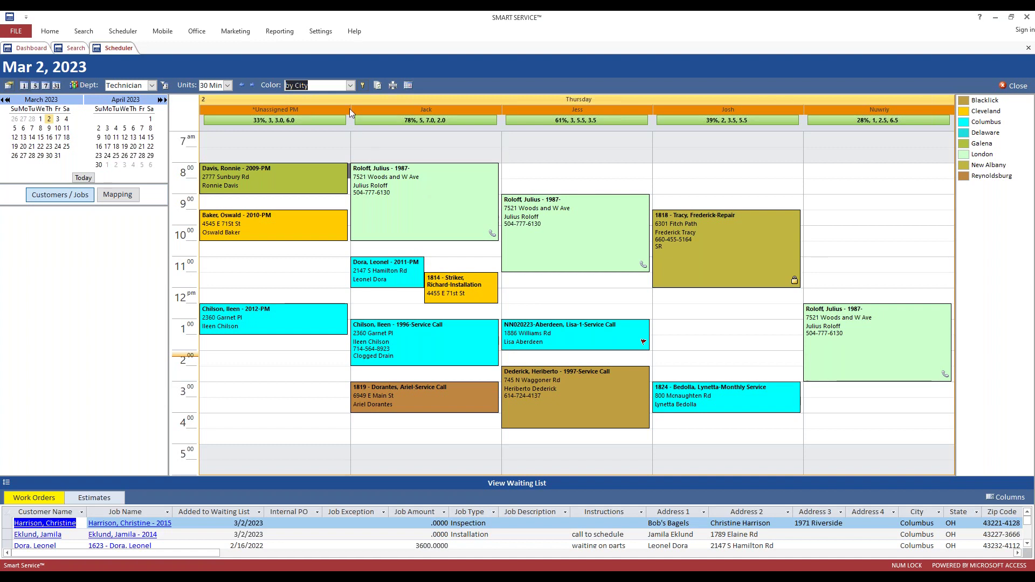
Color the scheduled jobs by Time Stamp and return the coloring to City.
click(350, 85)
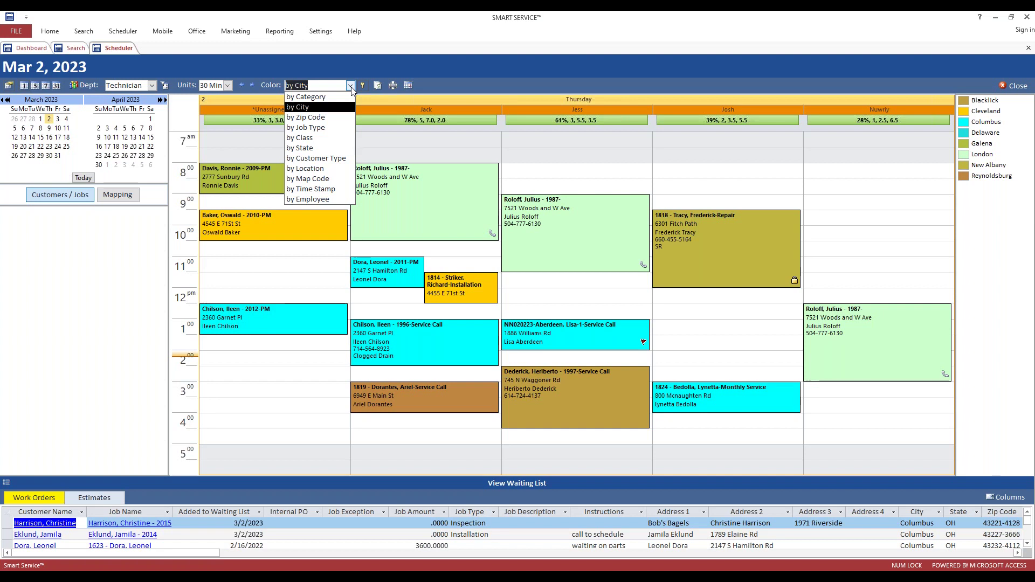
click(318, 189)
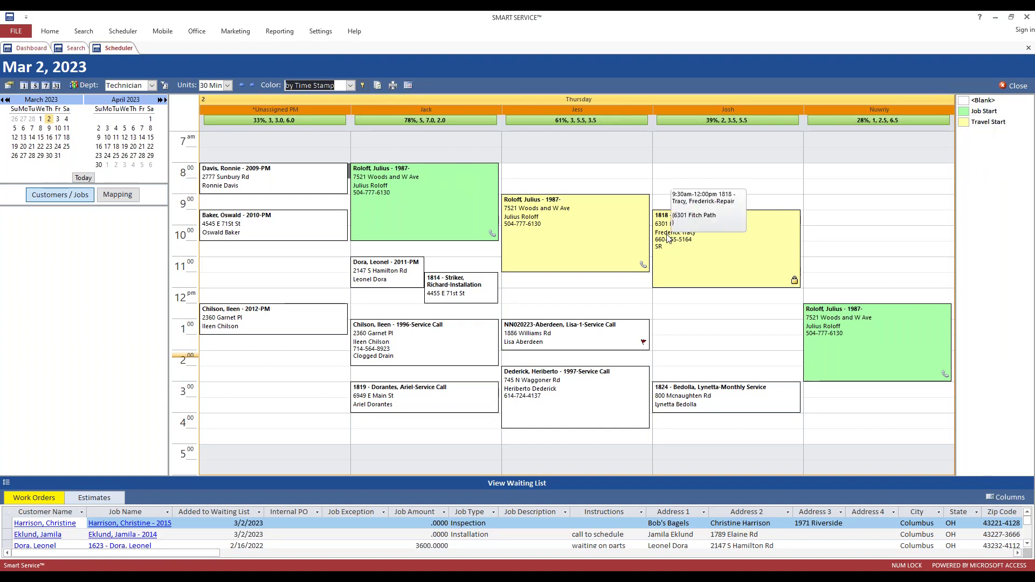
click(349, 86)
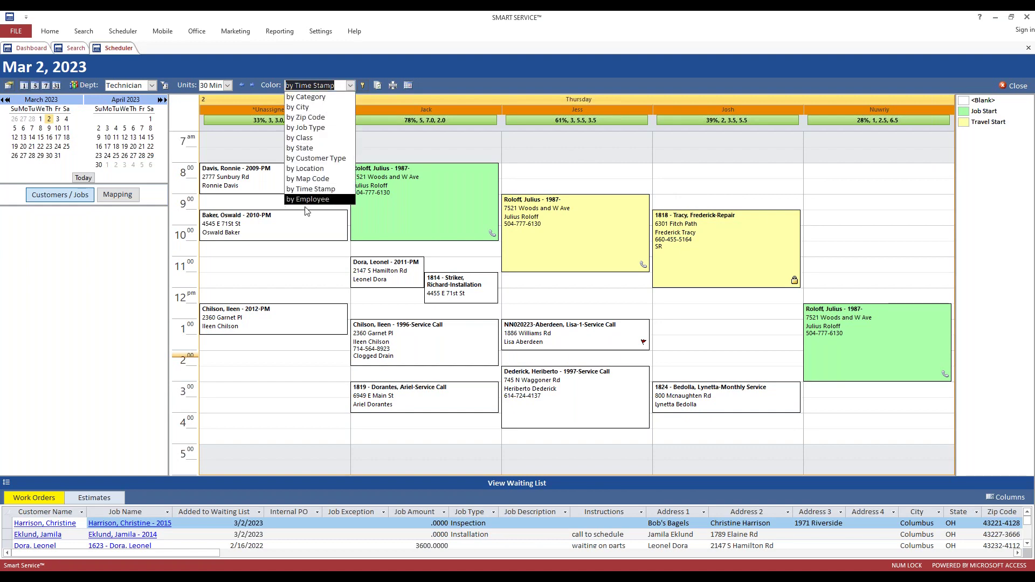
click(316, 107)
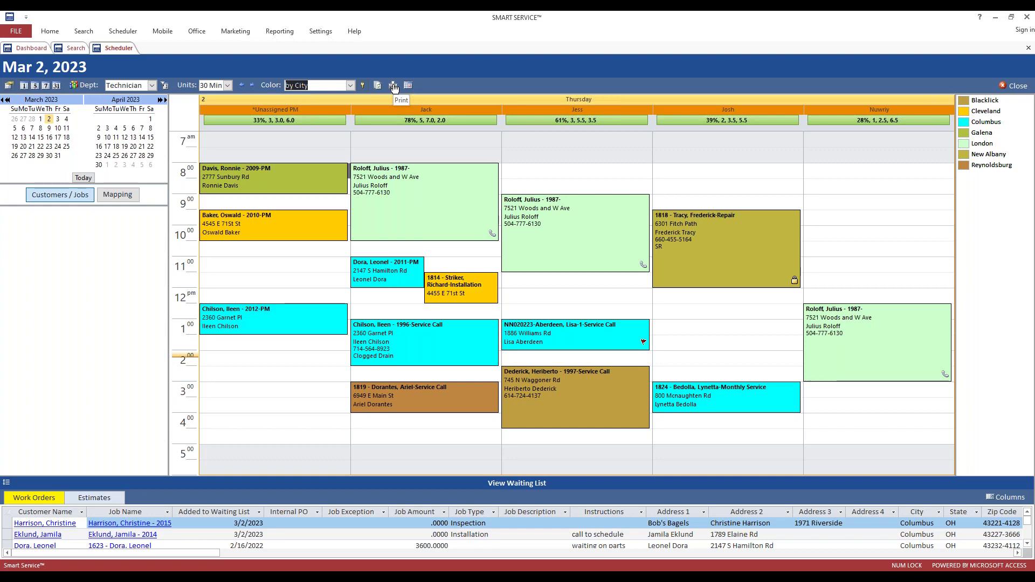
Review the calendar's print page setup without printing and check the option to send the current calendar to Outlook.
click(393, 85)
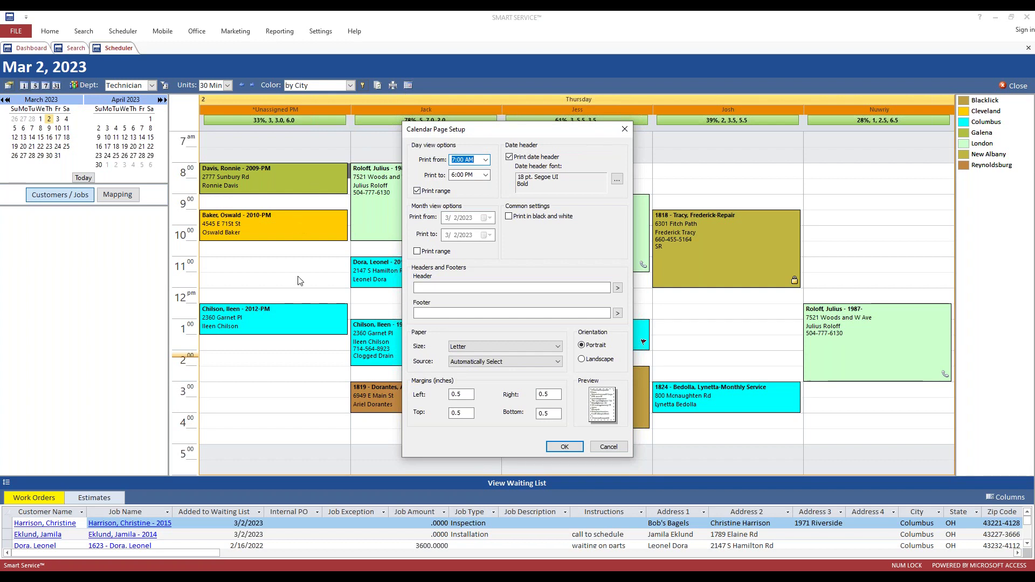
click(615, 447)
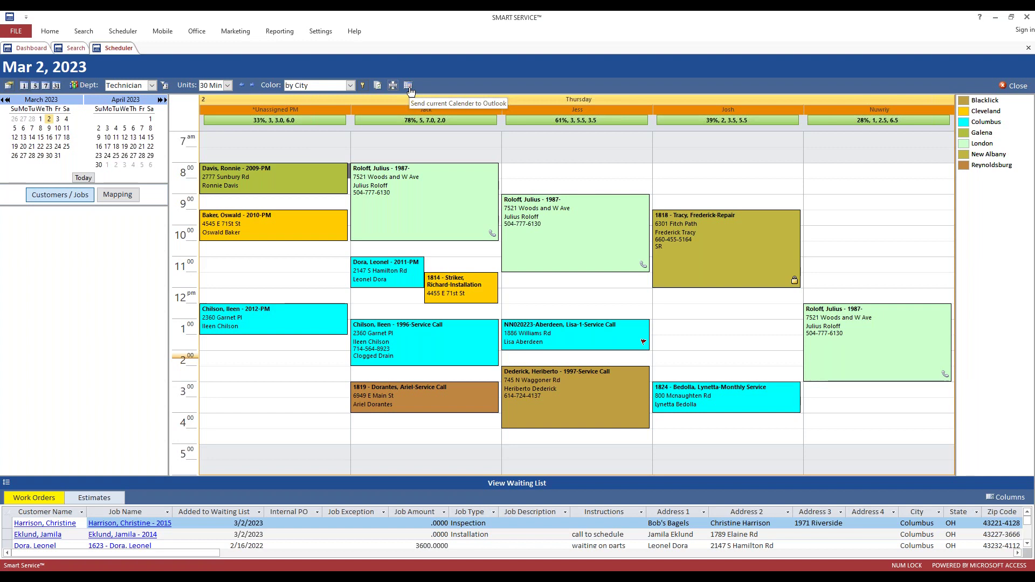
click(410, 88)
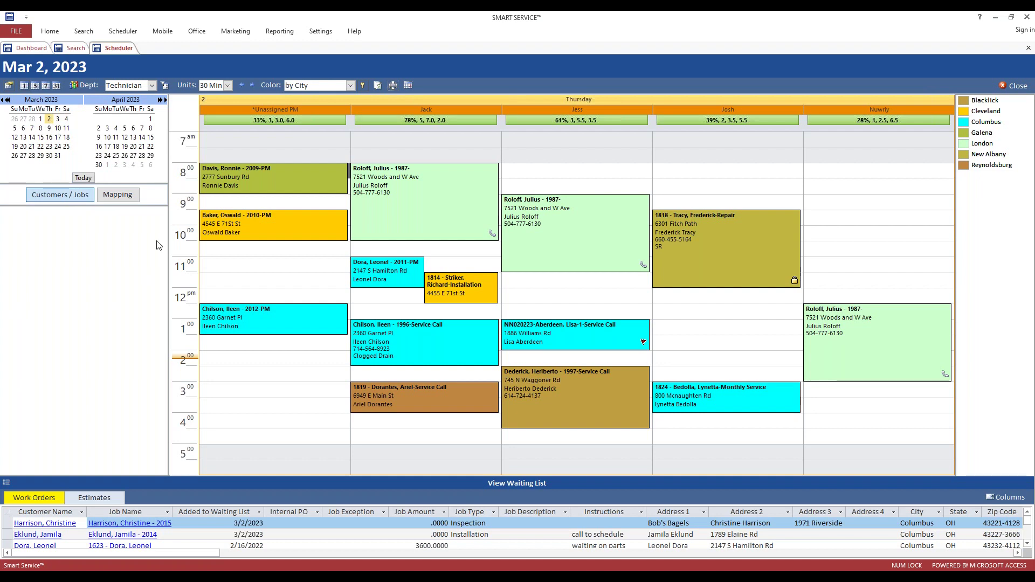
Hide and redisplay the side pane with the date navigator and job details.
click(8, 86)
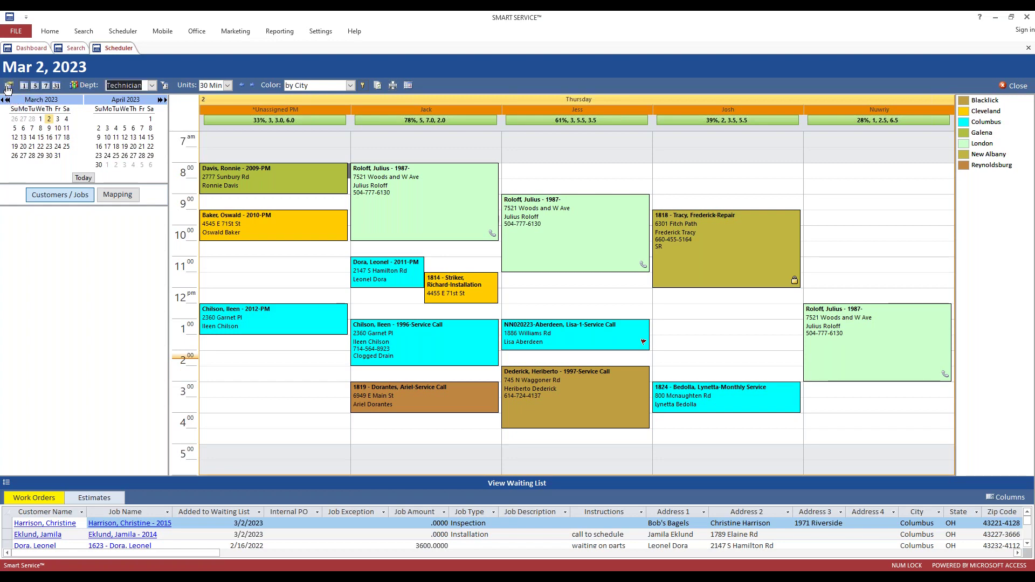
click(9, 86)
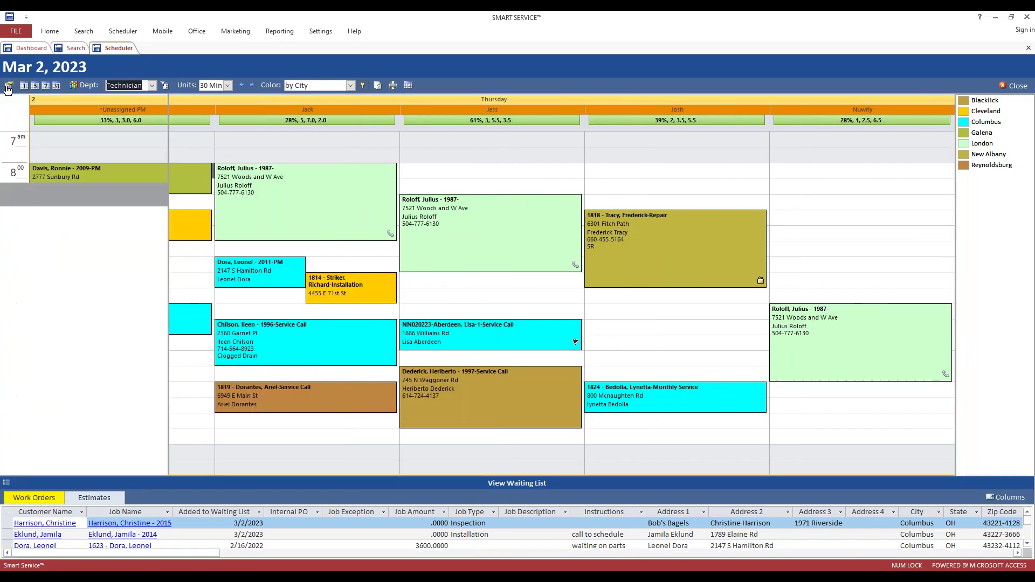
click(8, 86)
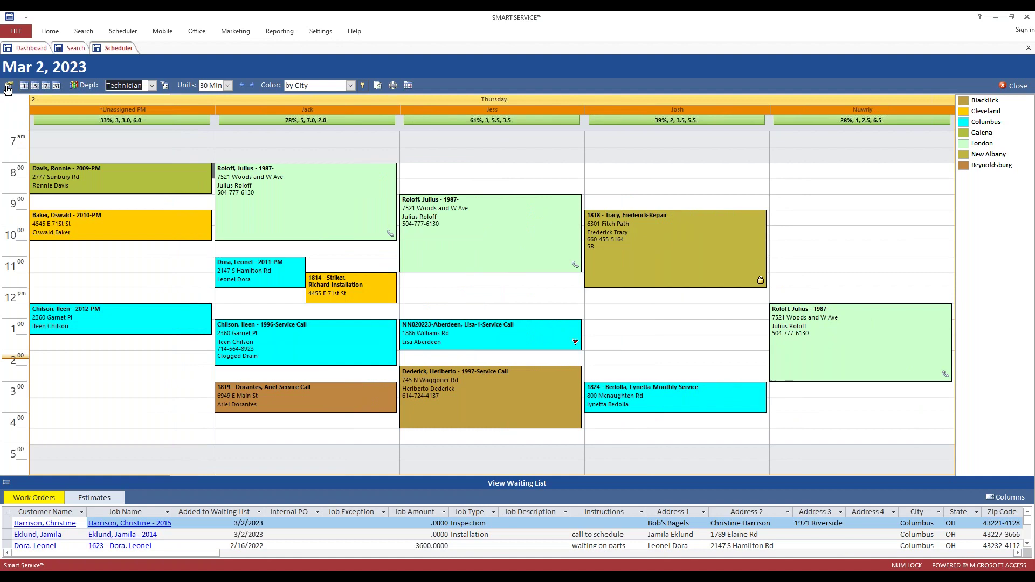
click(7, 86)
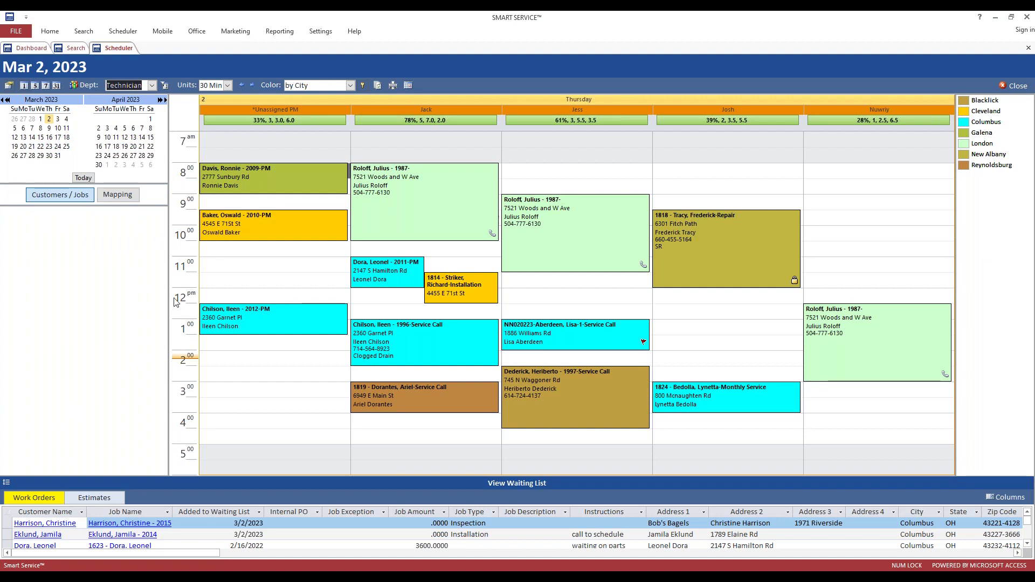
Review the customer, notes and billing details of the 8:00 am London job, and check the actions available for it.
mouse_move(245, 178)
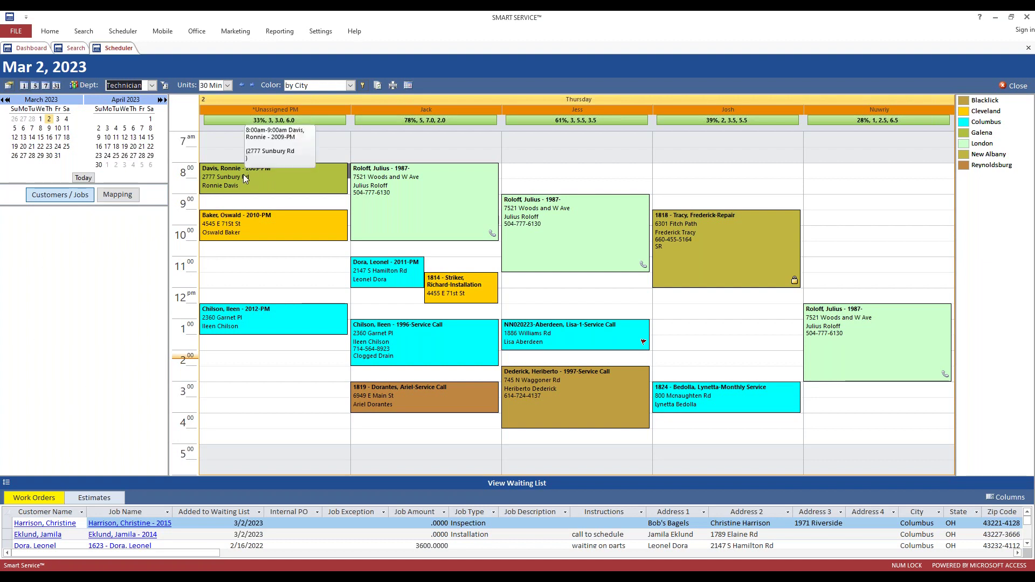
click(365, 197)
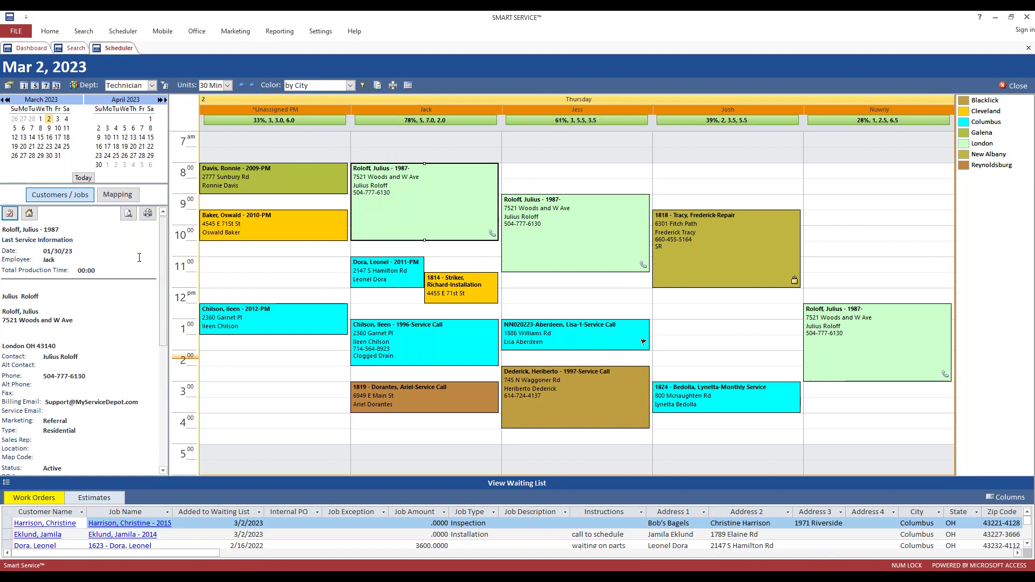
drag(165, 231, 159, 338)
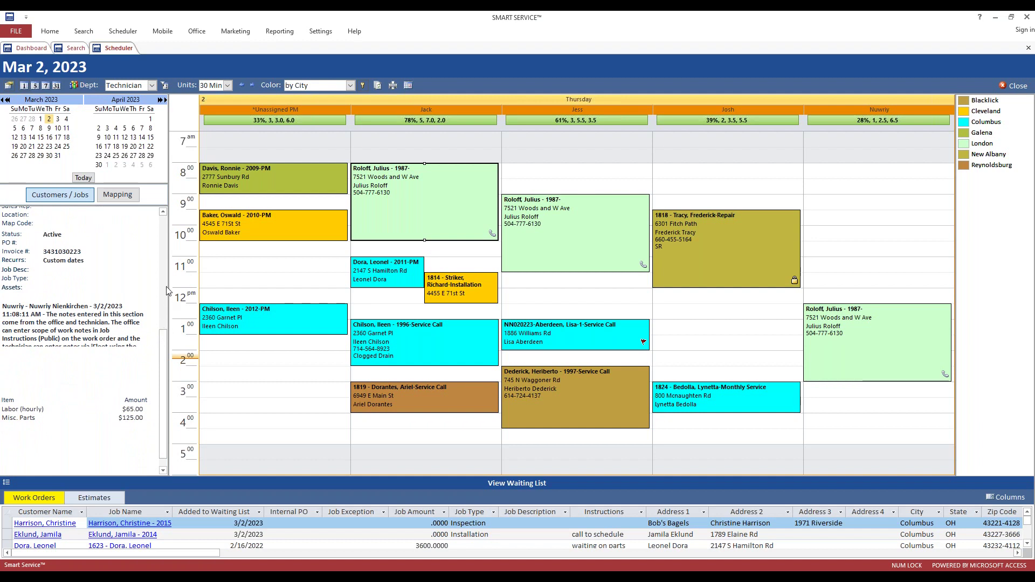
drag(163, 354, 165, 310)
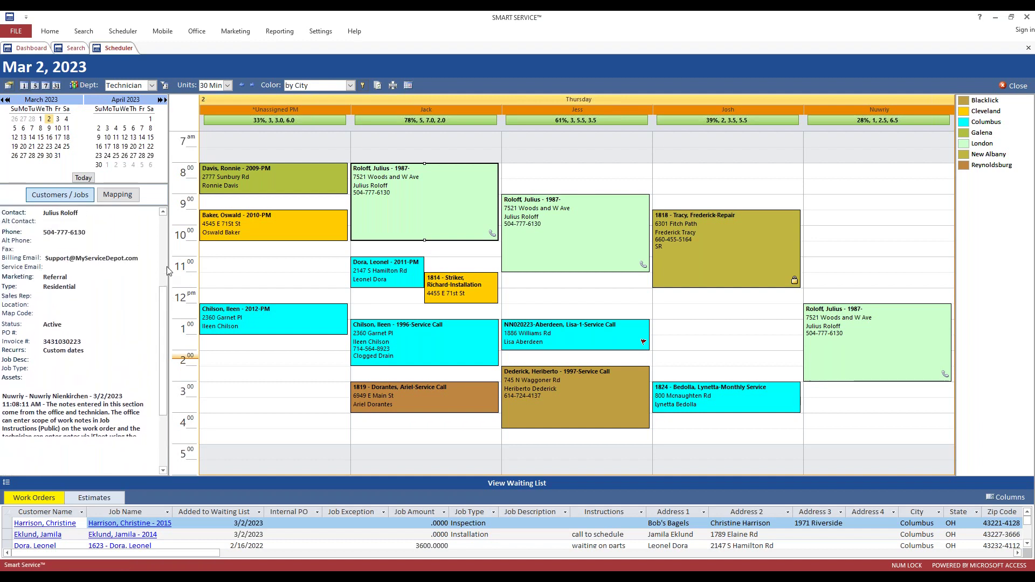
drag(168, 271, 170, 262)
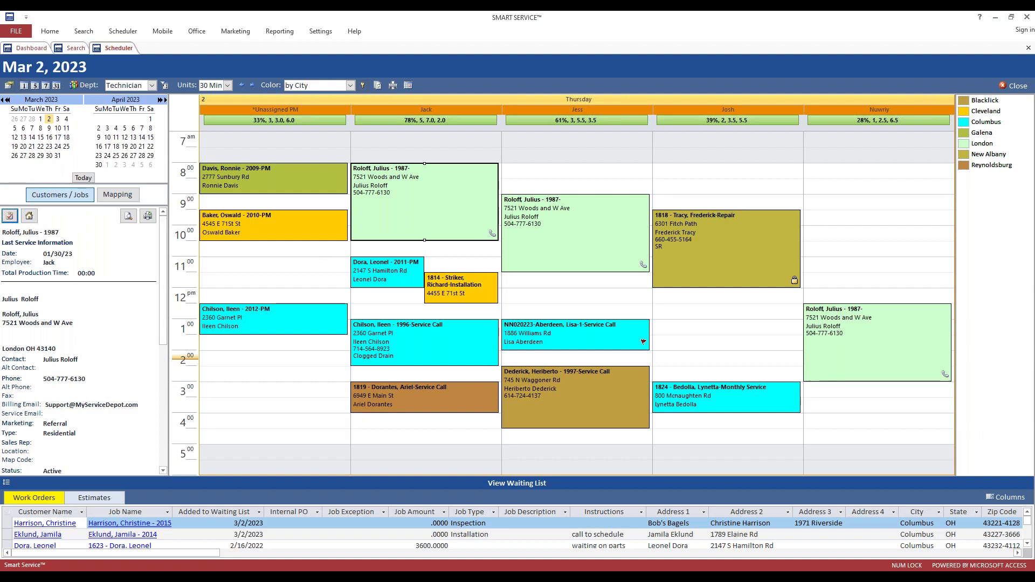
right_click(412, 216)
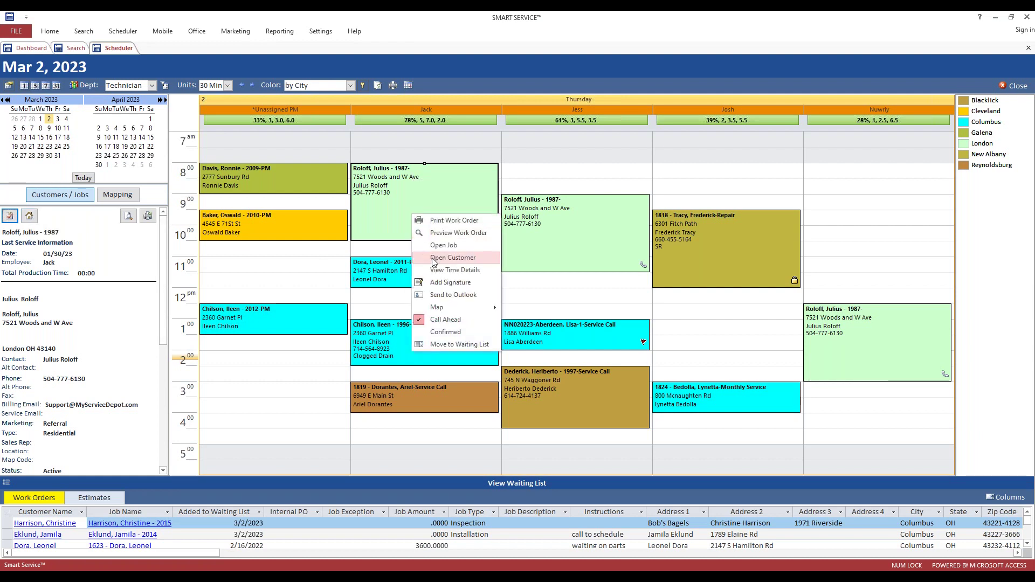
click(29, 217)
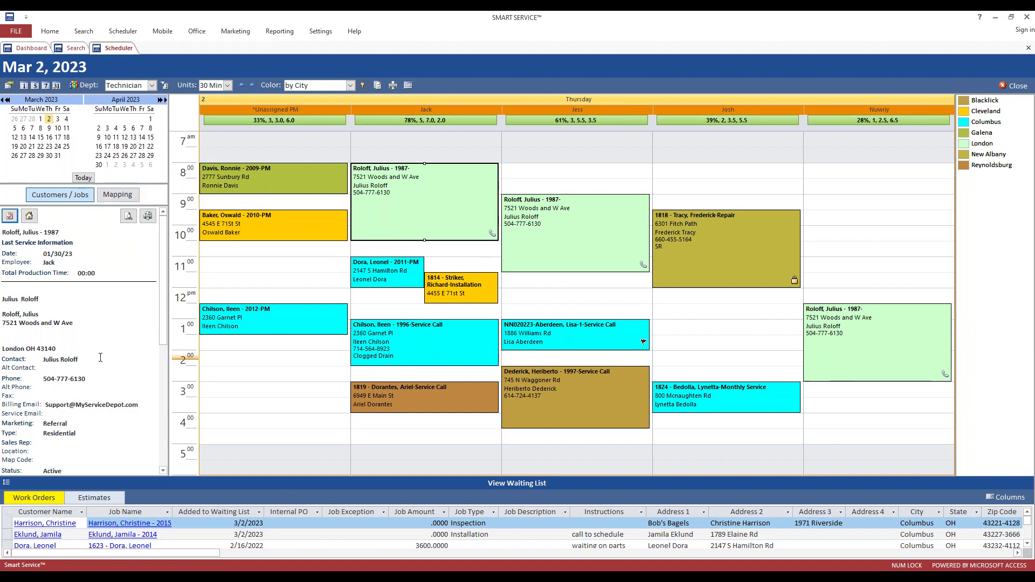
Extend the 8:00 am Unassigned PM job to end at 10:00 am, and open, save and close its record.
mouse_move(301, 219)
click(277, 185)
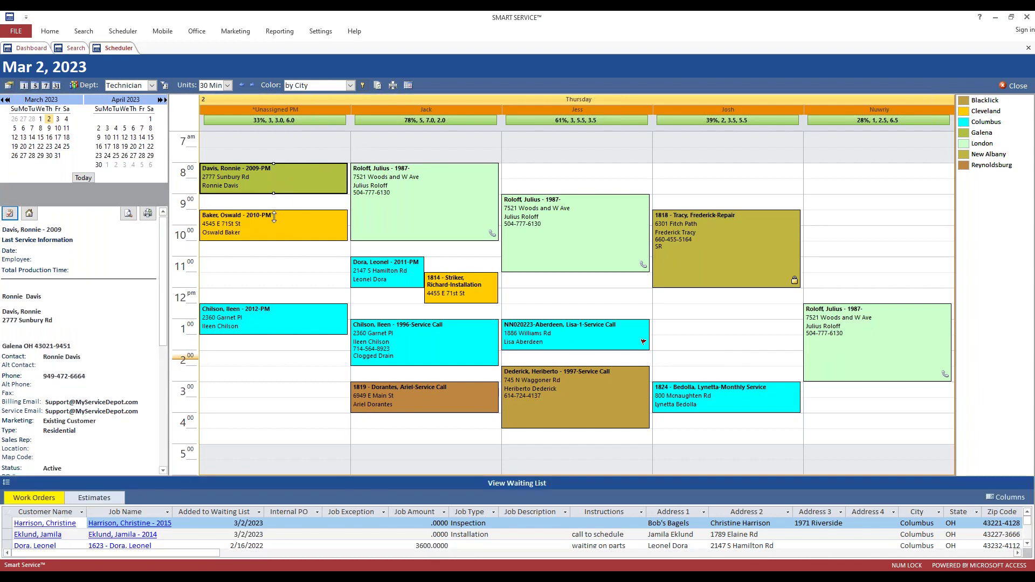
drag(274, 217, 274, 224)
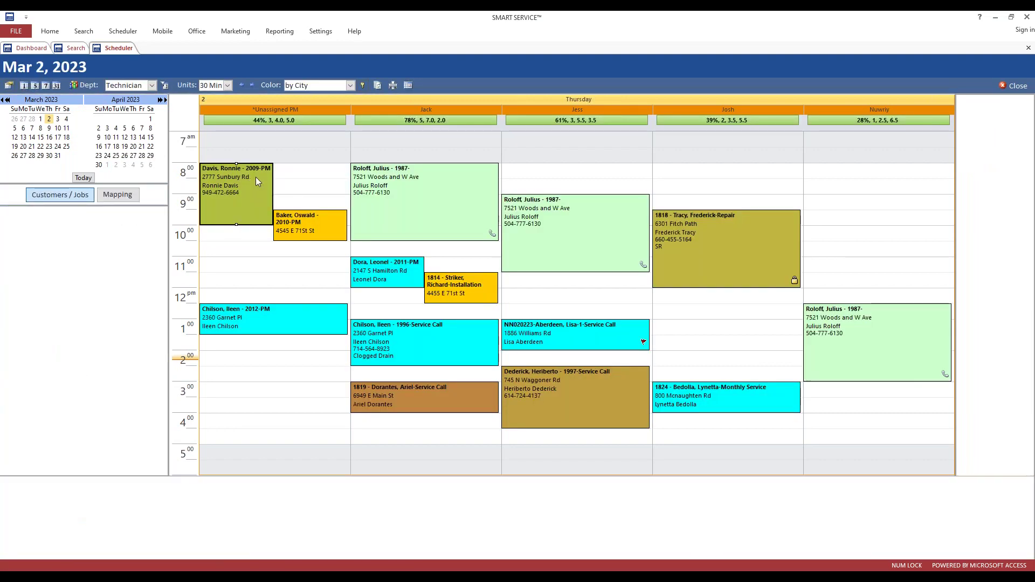
double_click(242, 201)
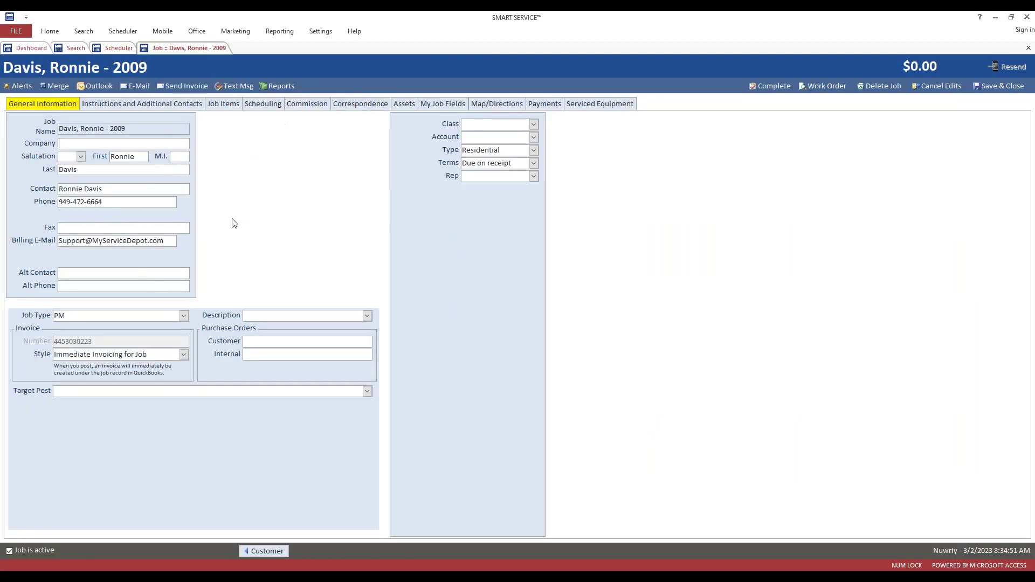
click(992, 87)
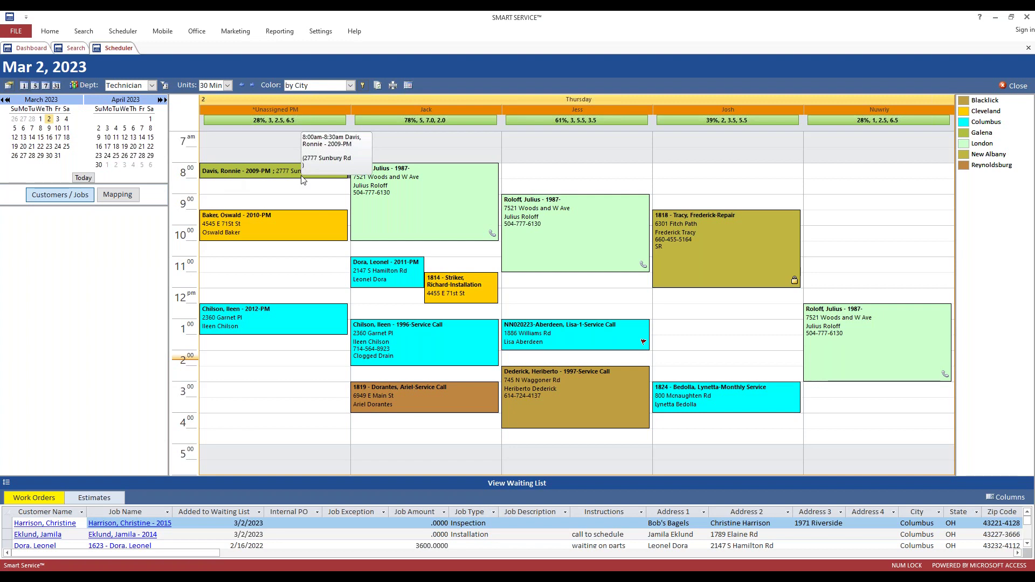
View the details of the 8:00–8:30 am Unassigned PM job, and open, save and close its record.
click(257, 173)
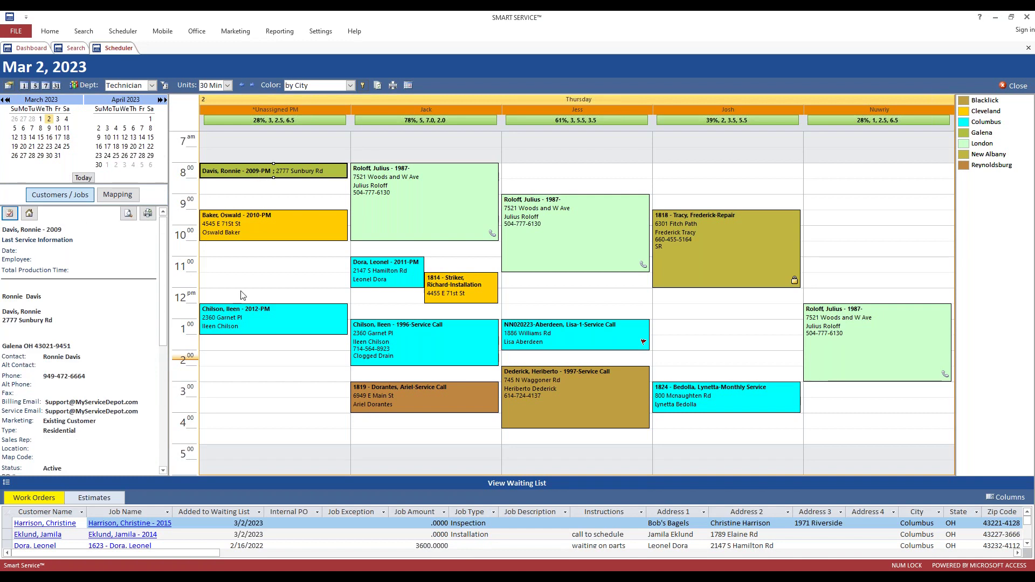
double_click(286, 172)
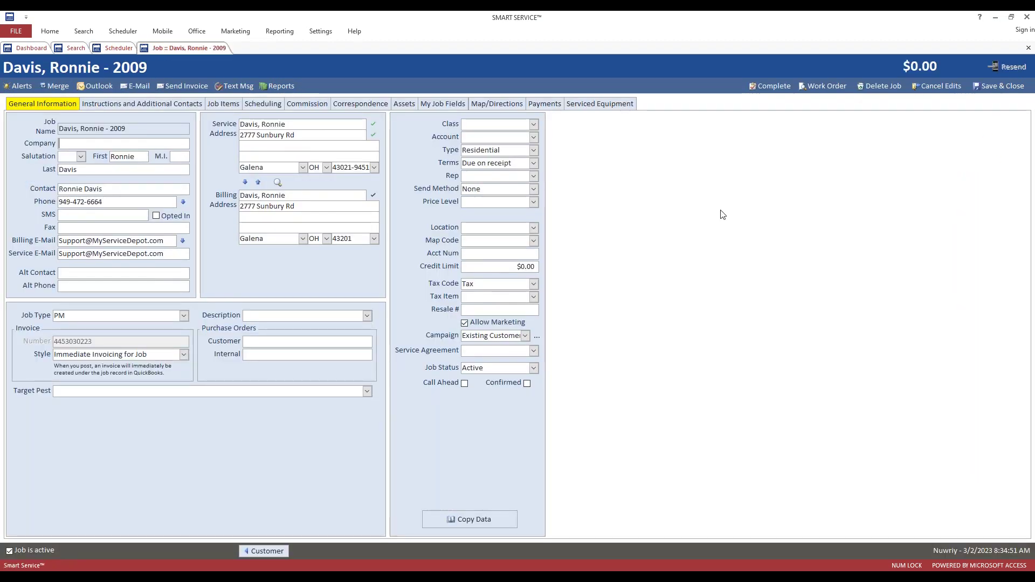
click(989, 87)
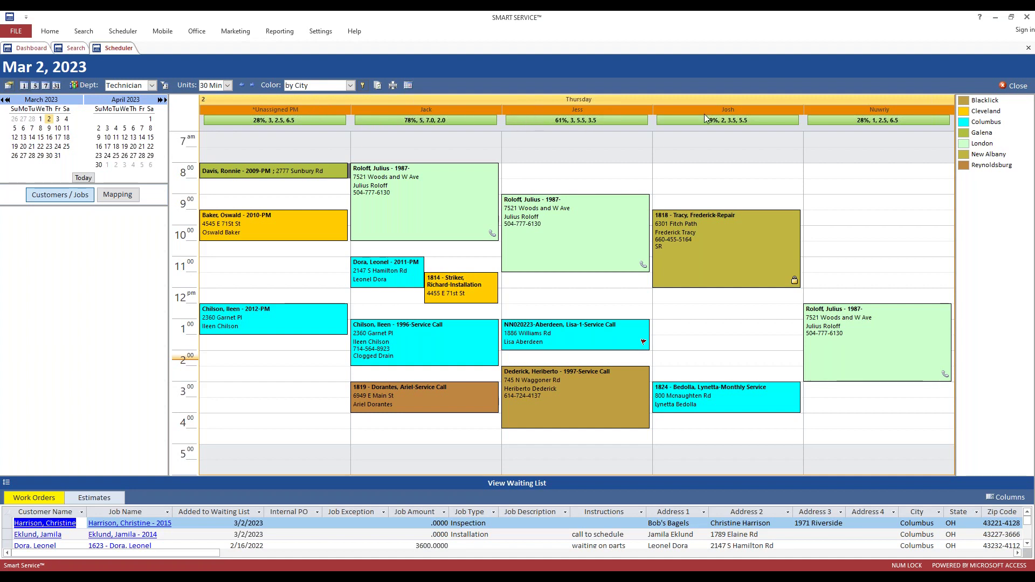
Review the Unassigned PM column's daily summary, compare the last technician's workday hours, and include a job summary with the work orders to print.
click(271, 121)
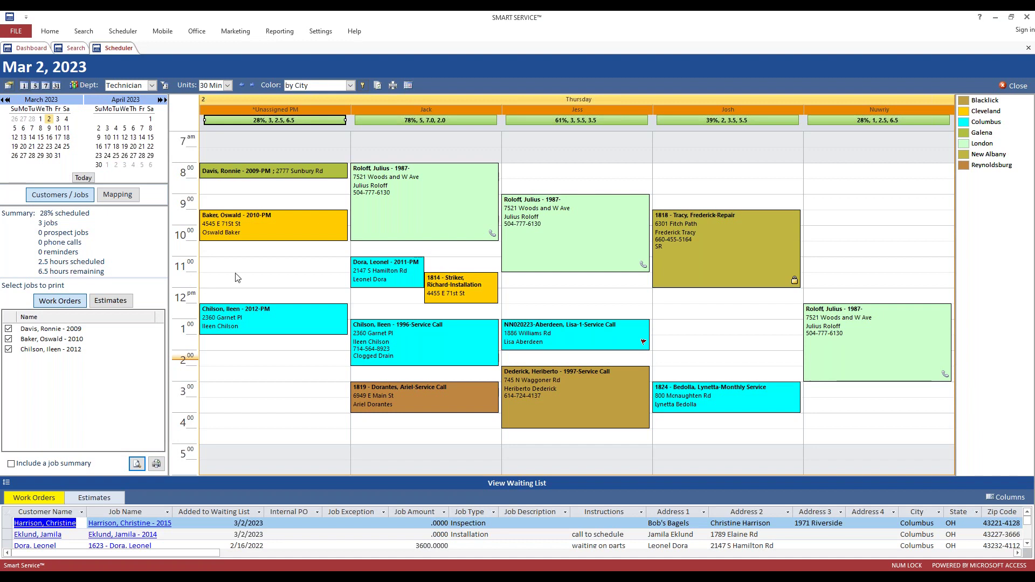
drag(857, 171, 862, 435)
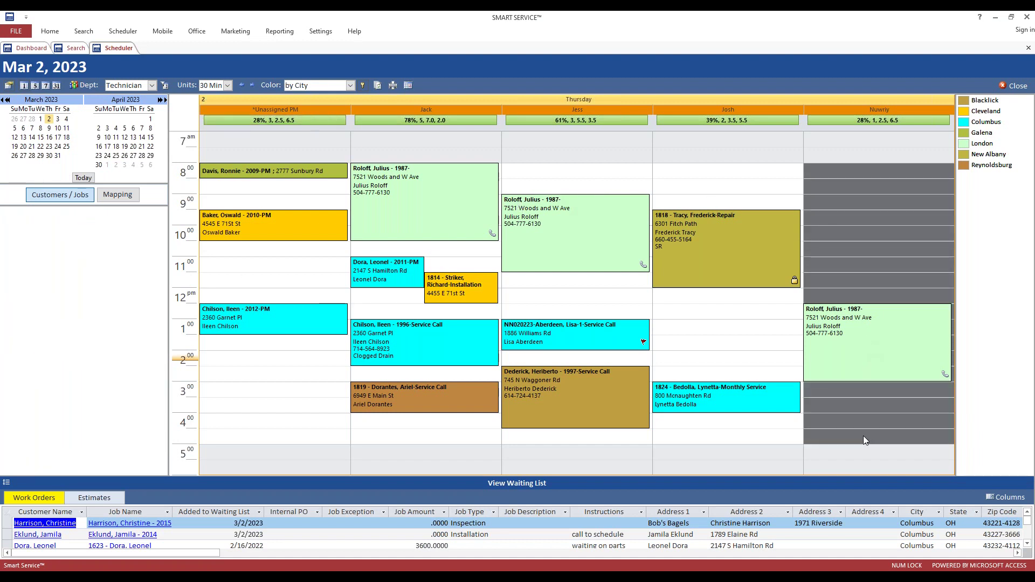
click(282, 120)
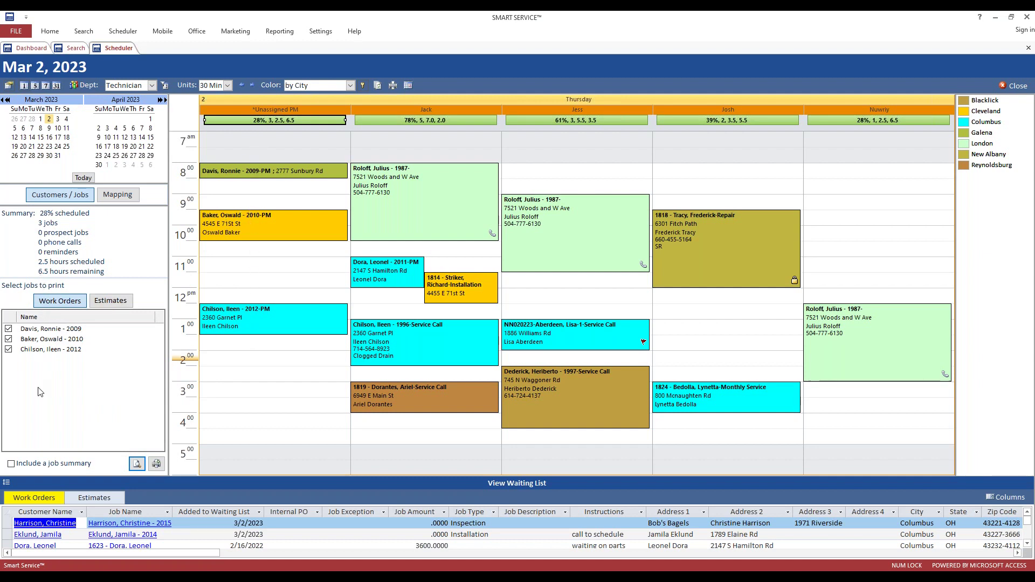
click(39, 464)
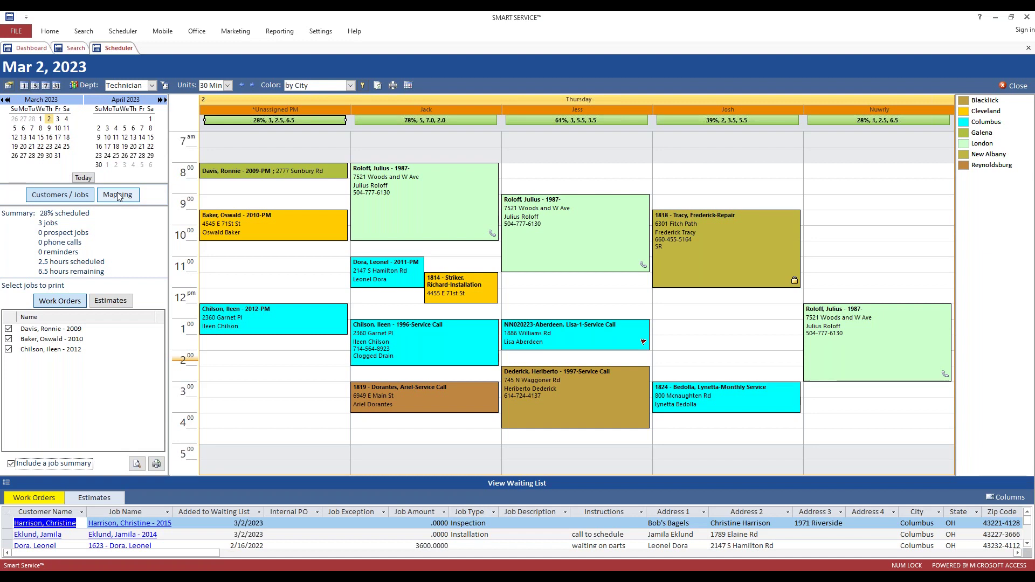
Highlight working hours in the last two technicians' columns and view the daily summary of the technician next to Unassigned PM.
click(875, 343)
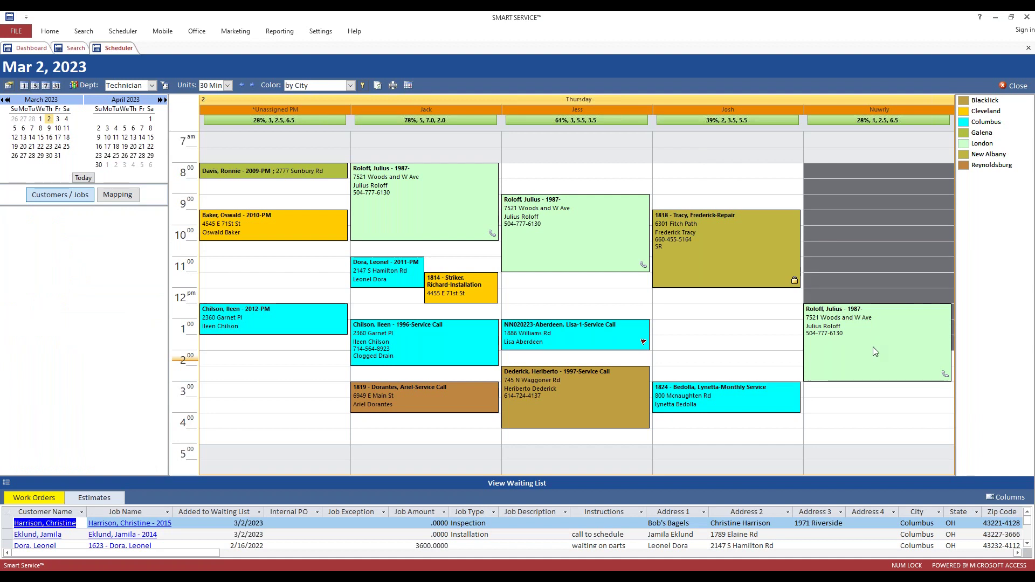
click(736, 177)
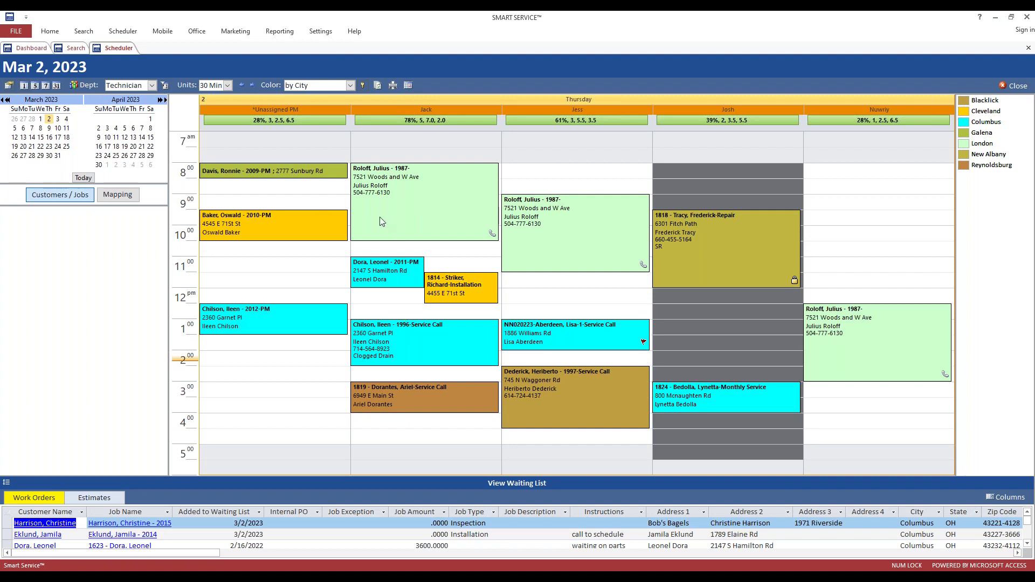
click(400, 119)
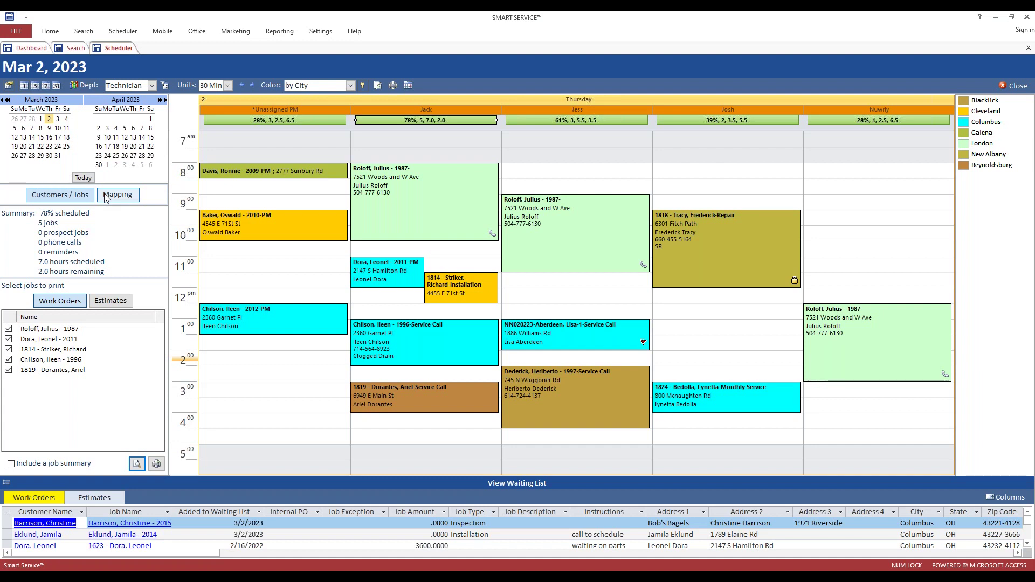
Point out open slots at 1:00 pm and 9:00 am in the last two columns and 12:00–1:00 pm in the middle column.
click(297, 267)
click(719, 327)
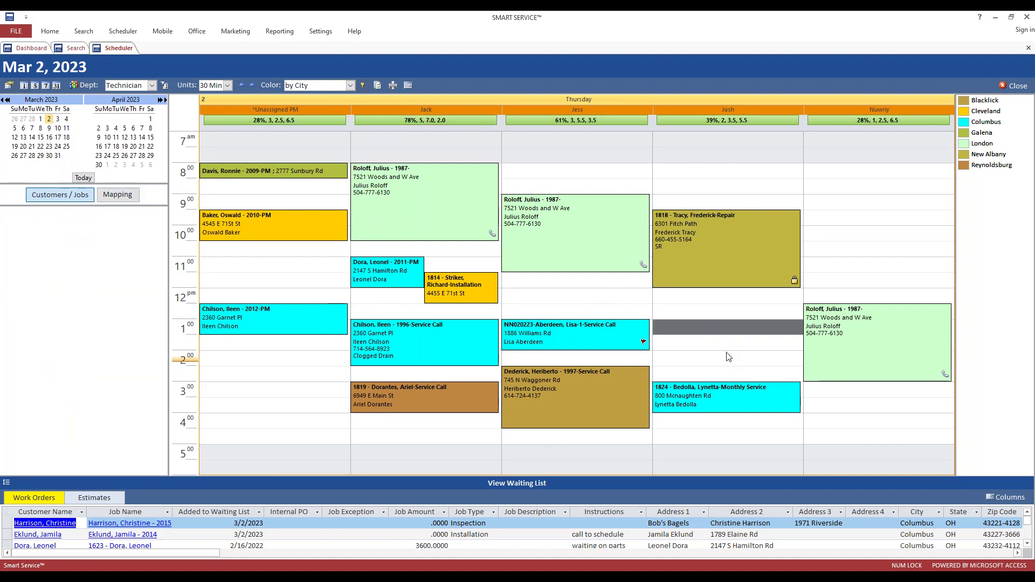
click(857, 201)
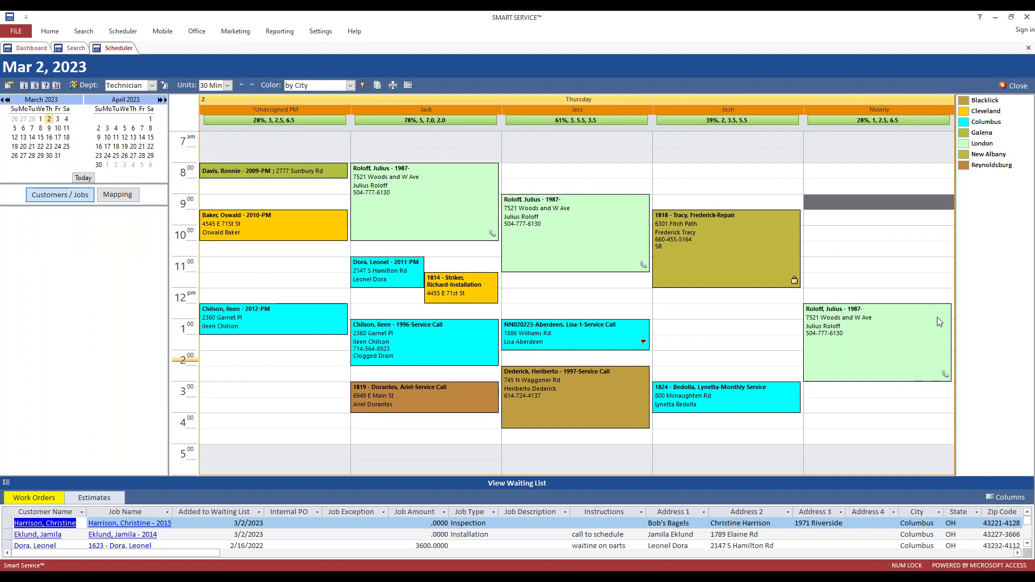
drag(538, 295, 541, 308)
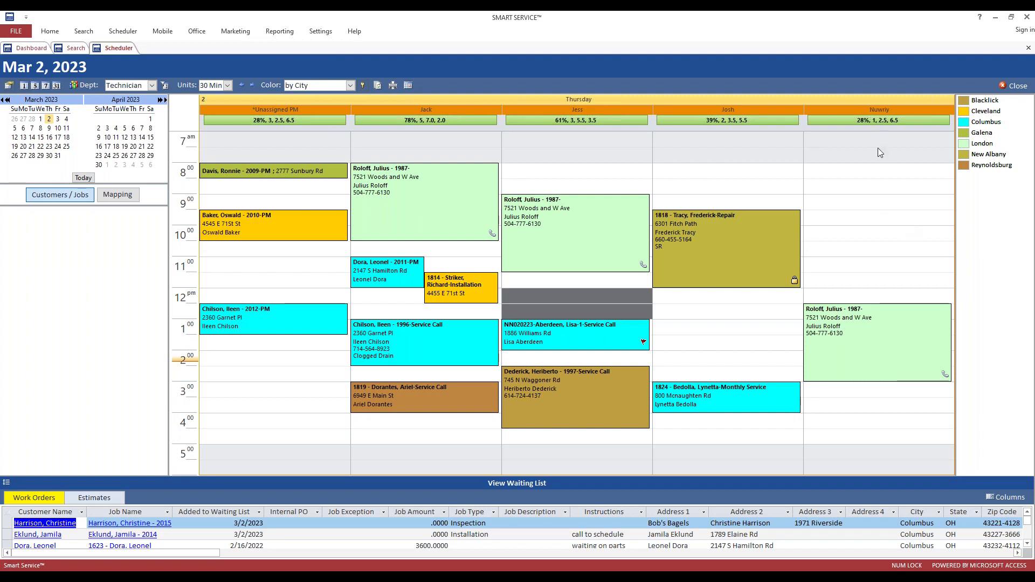
Check which entry types can be added to the 9:00–10:30 am slot in the last technician's column, without creating one.
drag(876, 202, 878, 232)
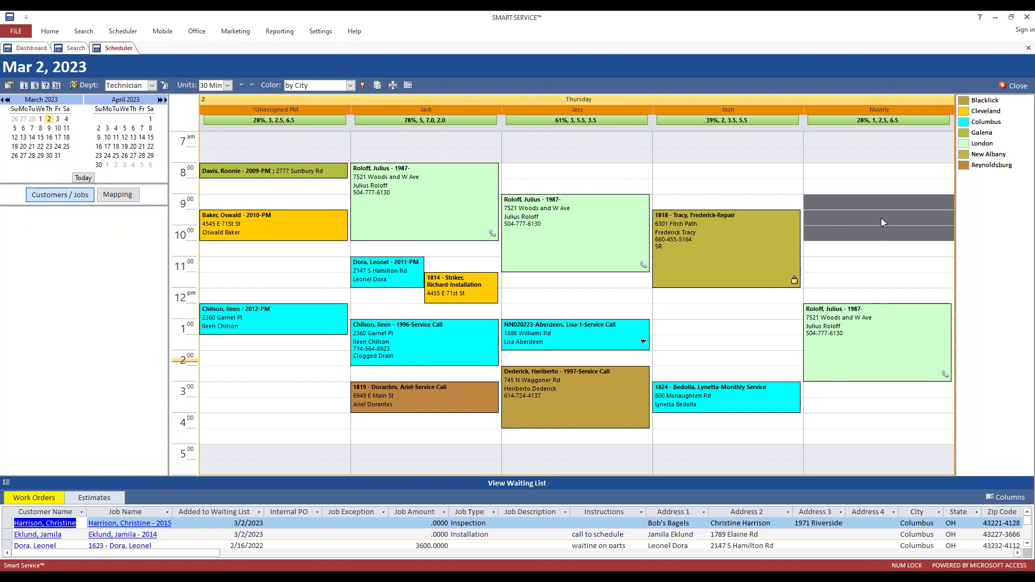
right_click(881, 222)
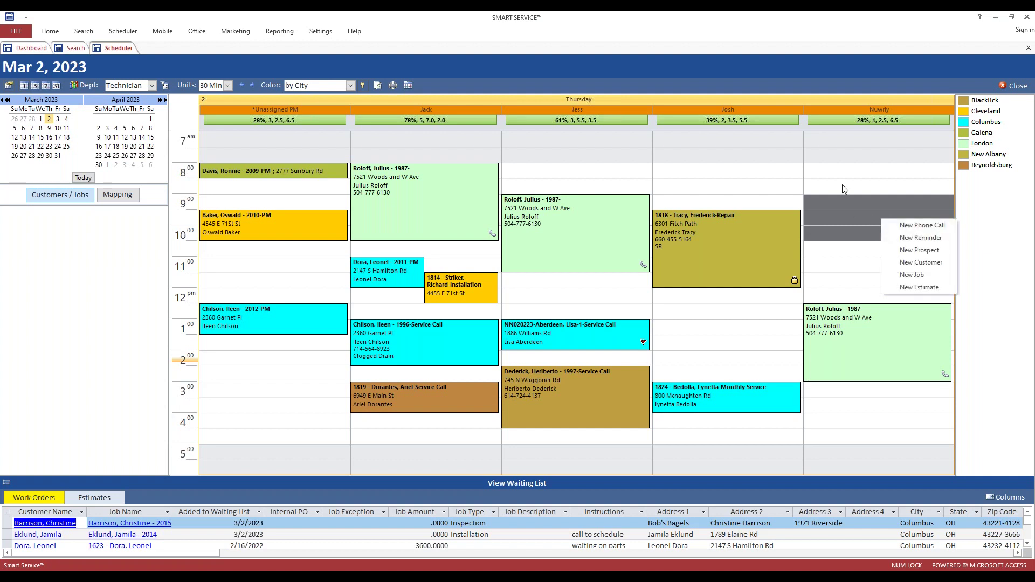
click(847, 170)
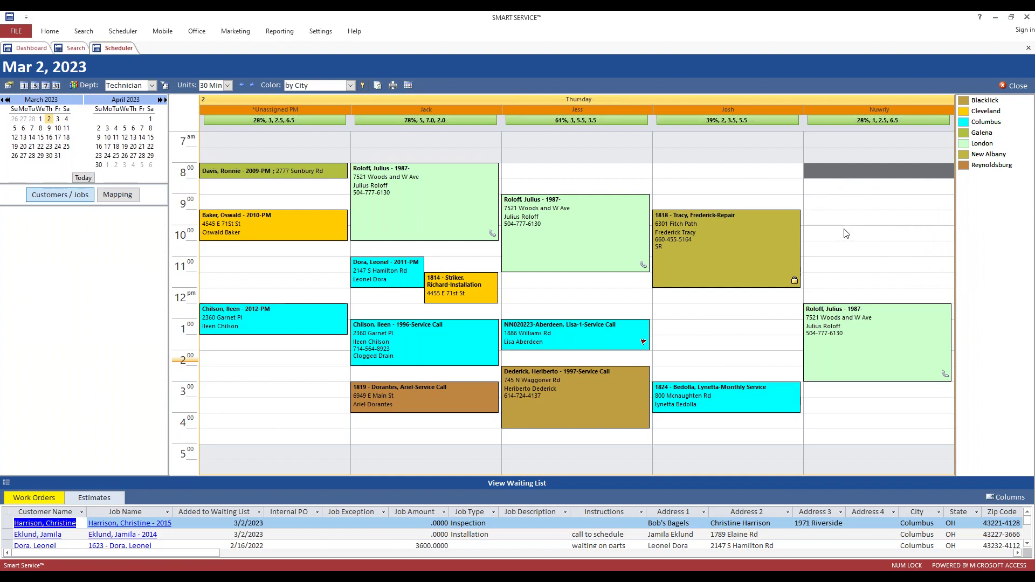
Start a new job at 8:30–10:30 am for the last technician, searching for "*" and choosing the first location after Blue Ridge Apartments - Apt. 56.
drag(852, 187, 849, 234)
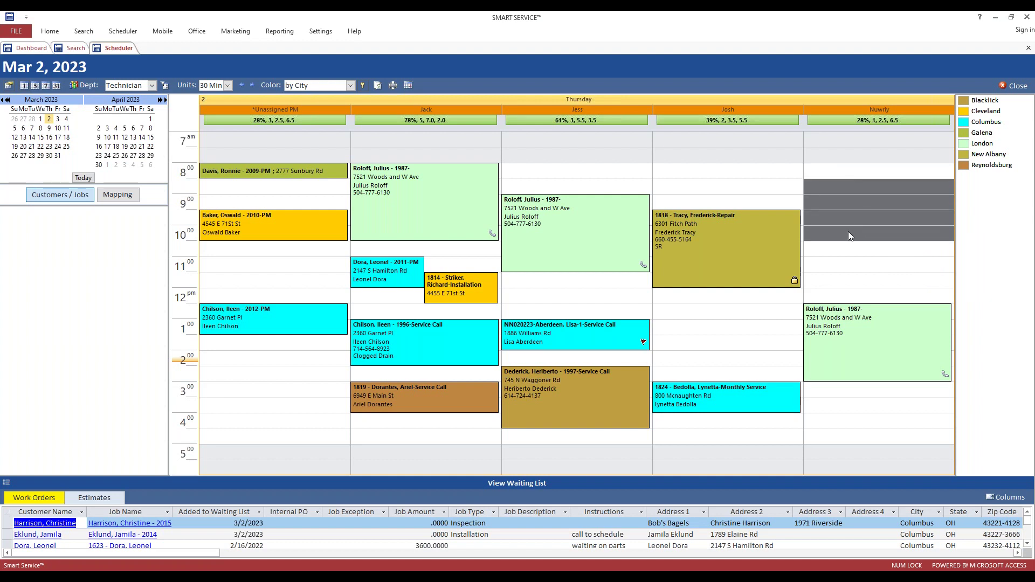
right_click(856, 214)
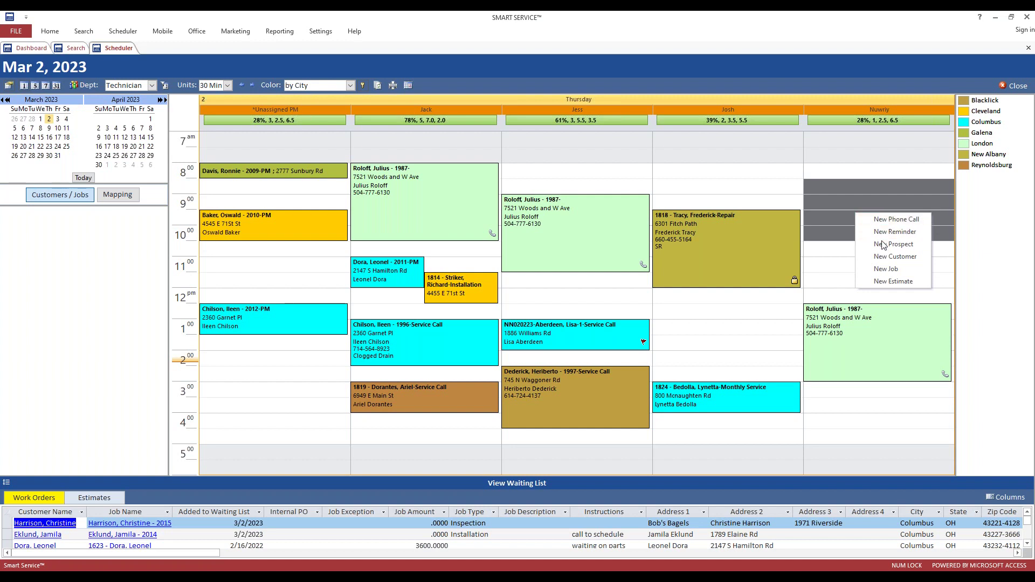
click(892, 269)
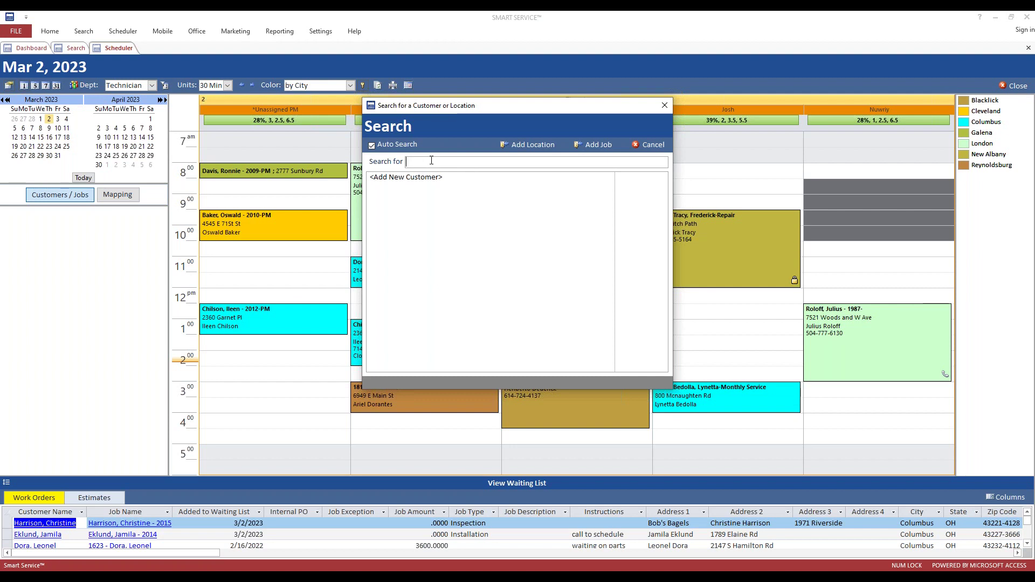
text(*)
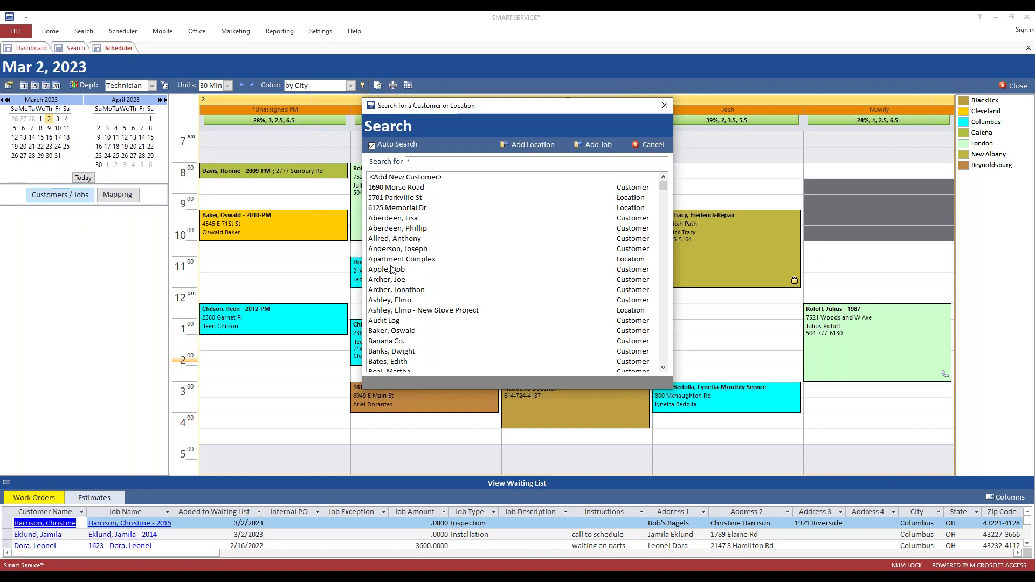
scroll(392, 291, down, 6)
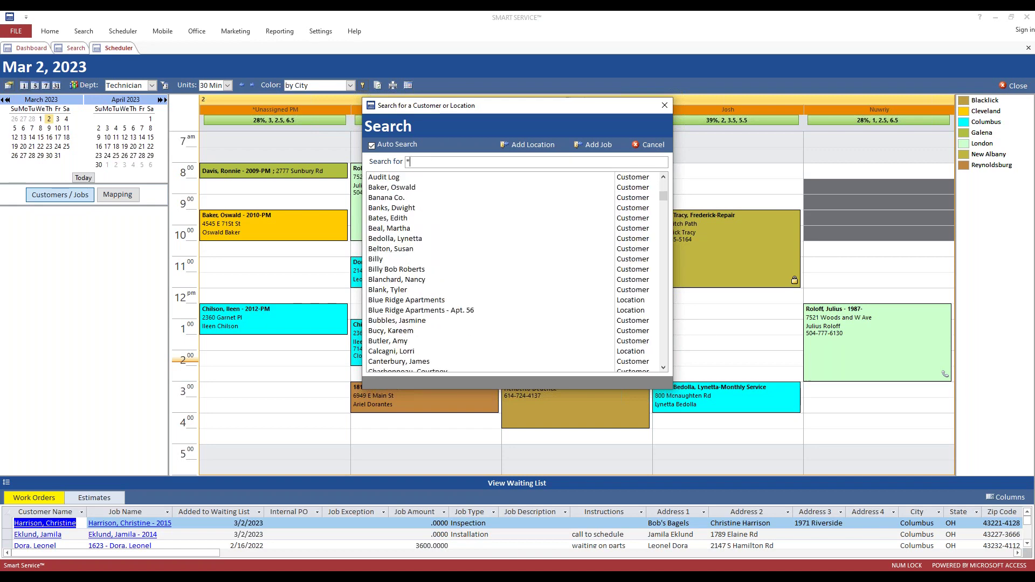
scroll(397, 304, down, 1)
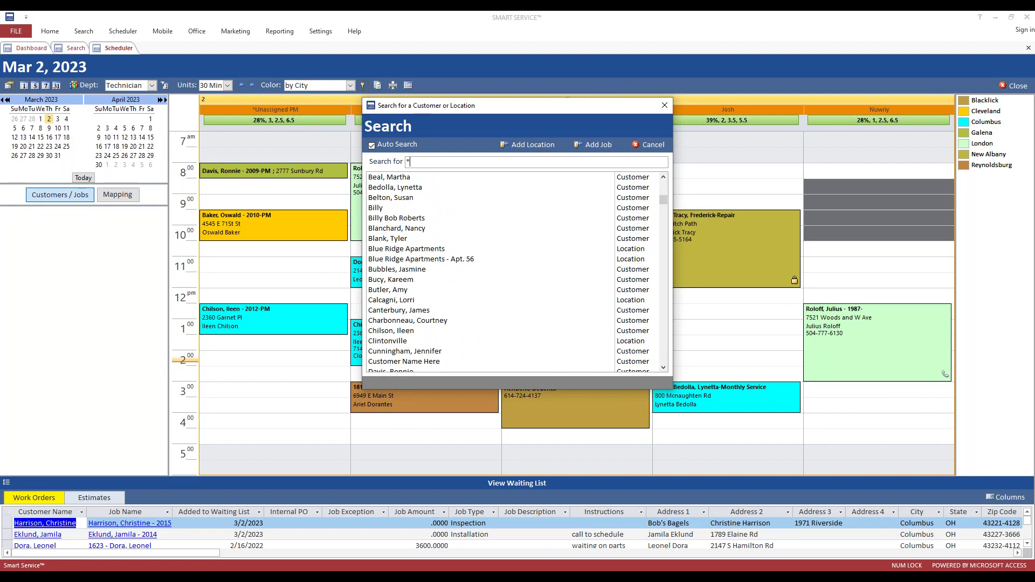
double_click(397, 303)
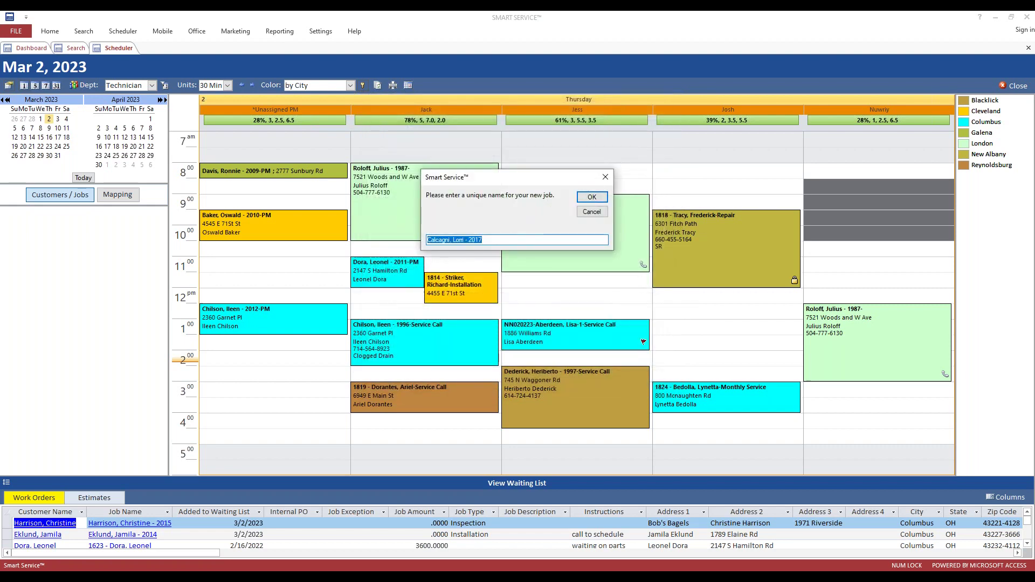
Highlight the customer name and number parts of the suggested job name and accept that name for the new job.
click(496, 237)
drag(485, 240, 431, 245)
click(469, 239)
click(486, 239)
drag(485, 239, 465, 240)
drag(428, 241, 485, 241)
click(591, 198)
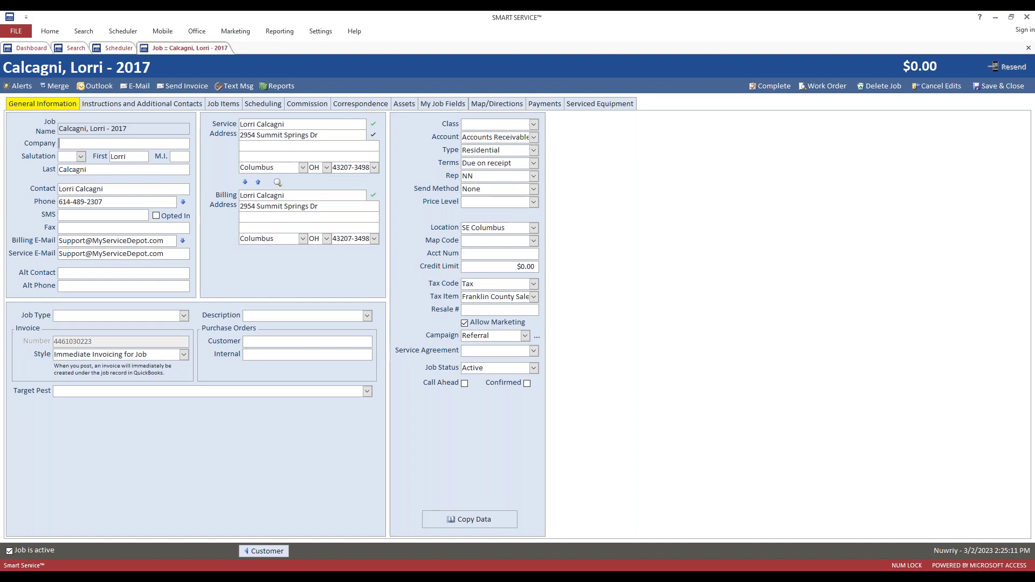
Set the job type to Service Call and the description to No Heat, and save and close the job.
click(185, 317)
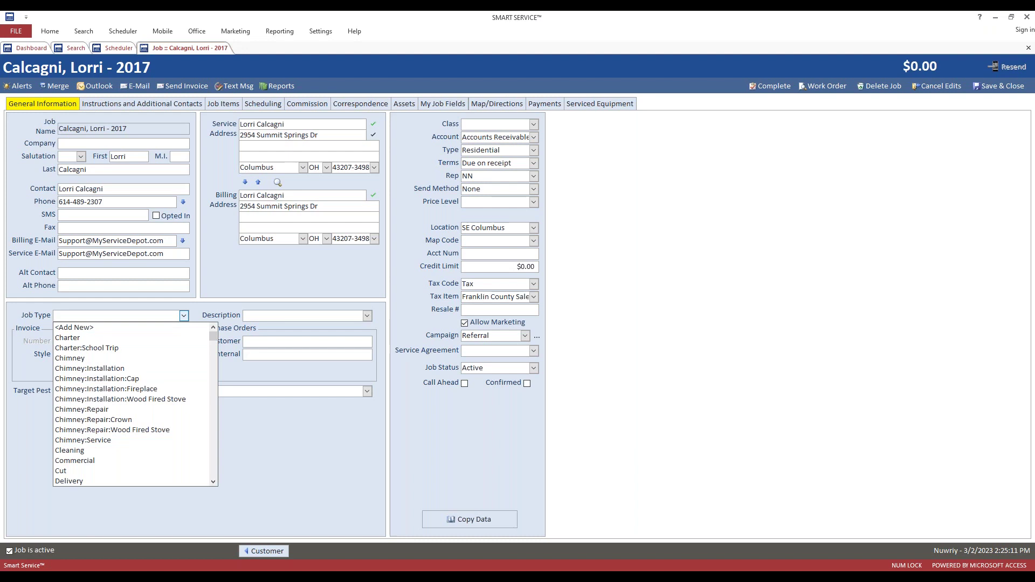
text(Service)
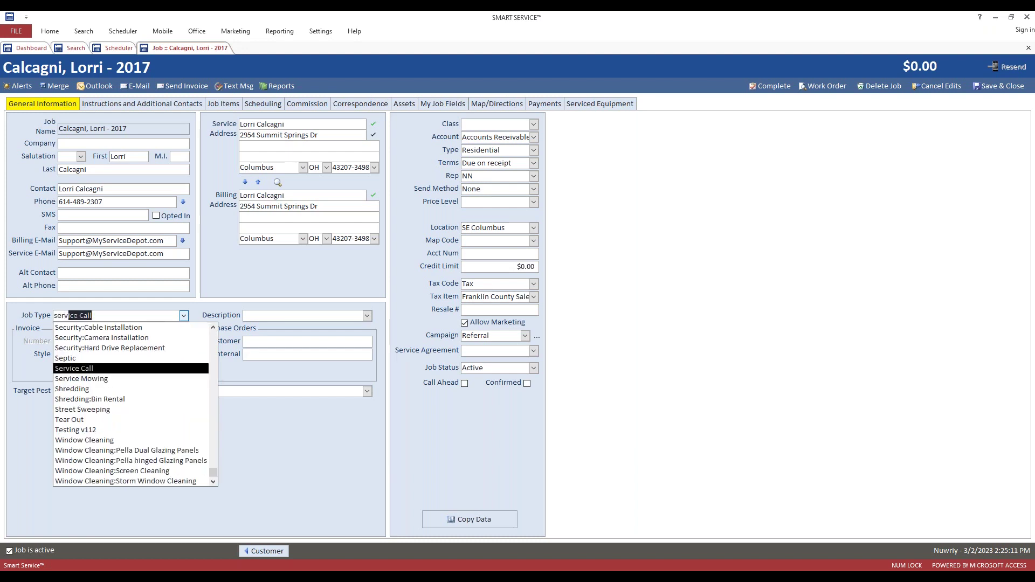
key(Tab)
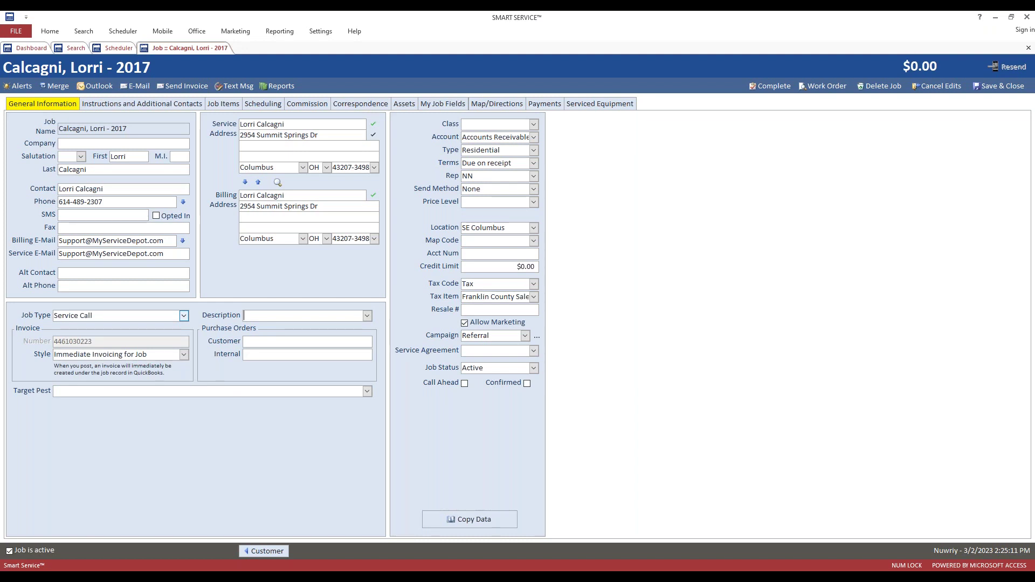
text(no heat)
click(167, 319)
click(990, 87)
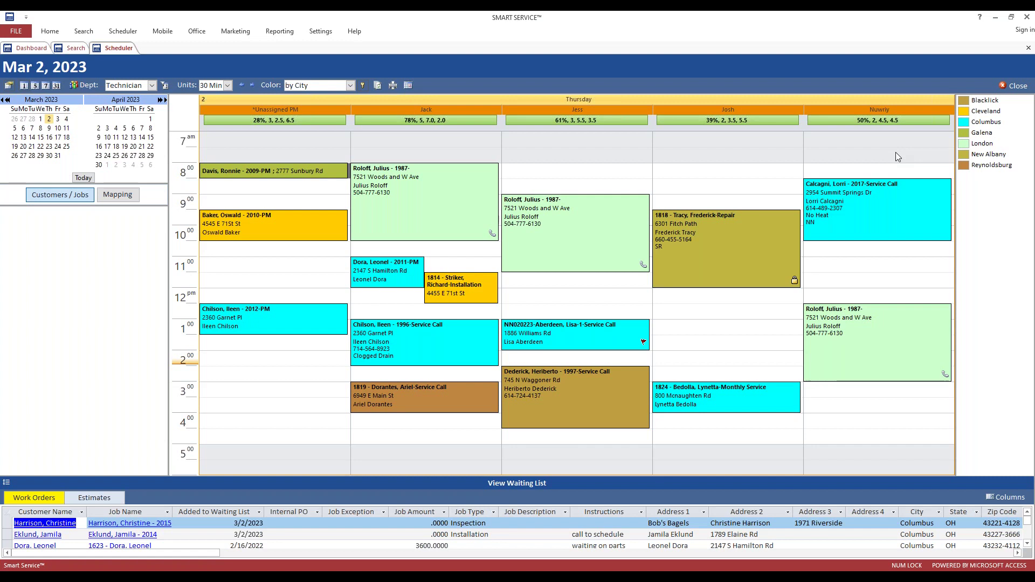
Reopen the new 8:30 am job in the last technician's column and review the available job type choices.
click(890, 193)
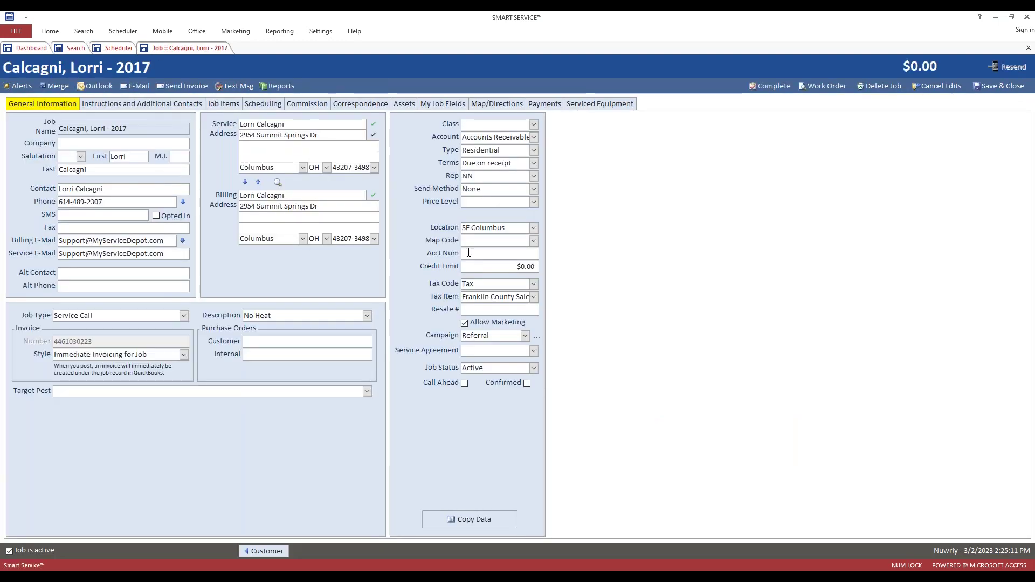
drag(104, 315, 46, 317)
click(100, 315)
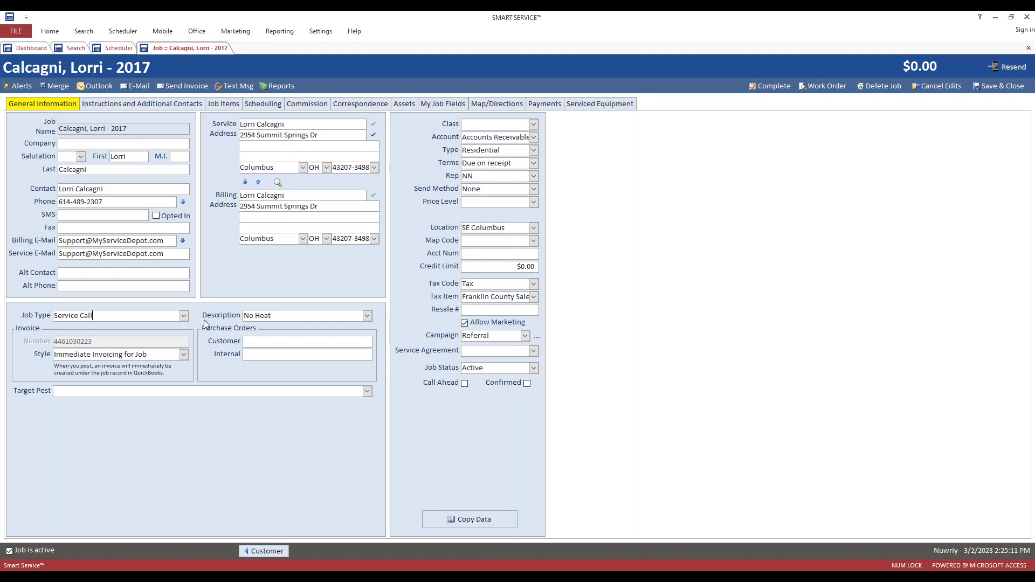
click(184, 316)
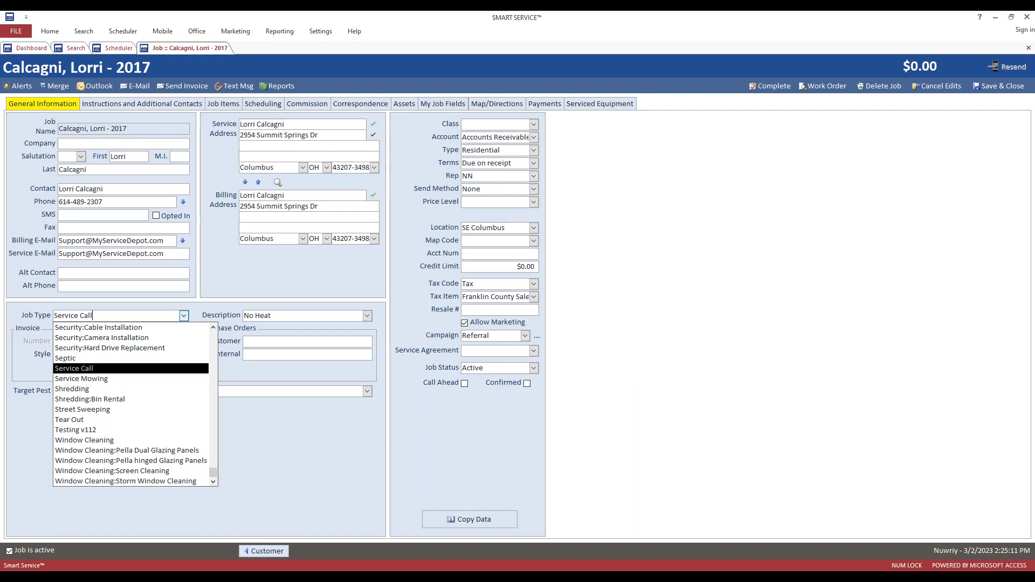
click(184, 318)
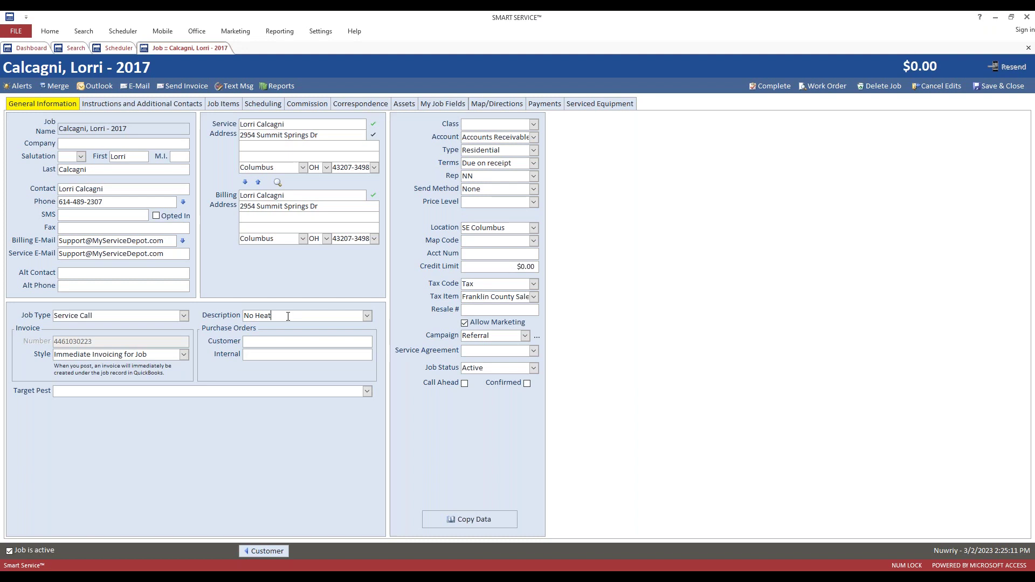
Extend the job's description to "No Heat & filter change" and highlight the full text.
text(& filter)
key(Tab)
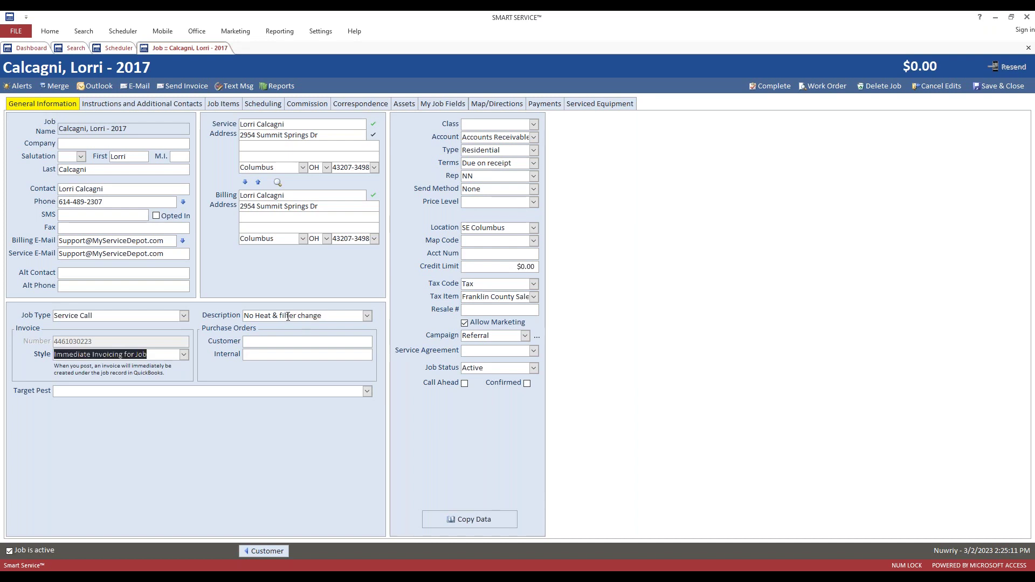
click(288, 316)
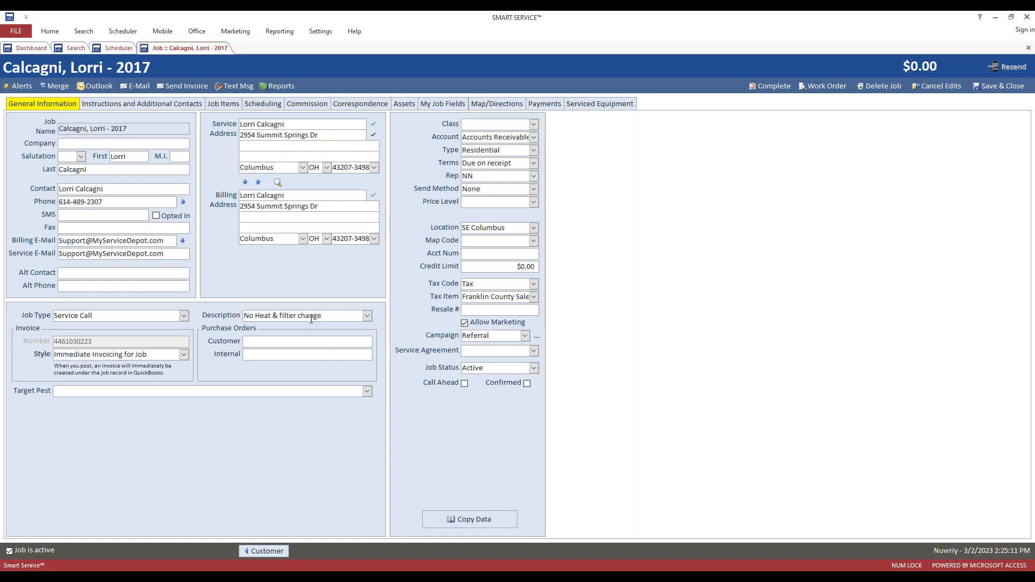
drag(326, 315, 237, 316)
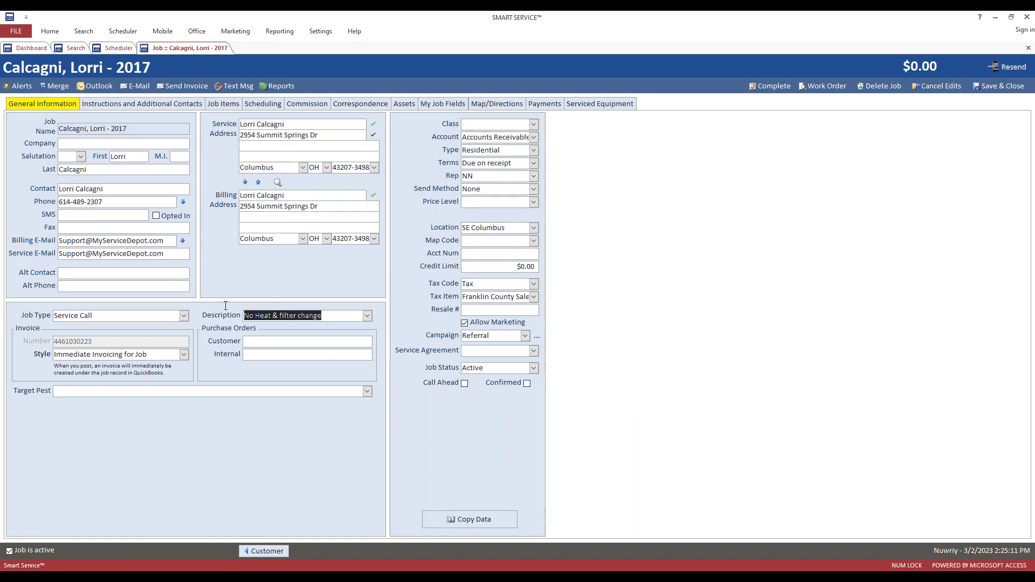
click(144, 316)
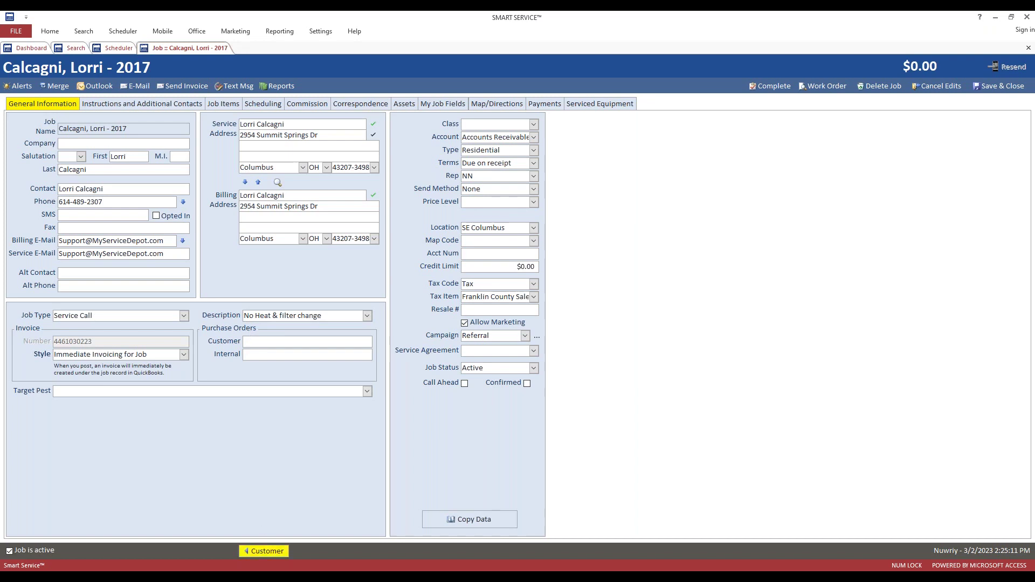
Open the job's location record and examine the job type, description, schedule date and assigned technician in its jobs list.
click(264, 551)
click(264, 552)
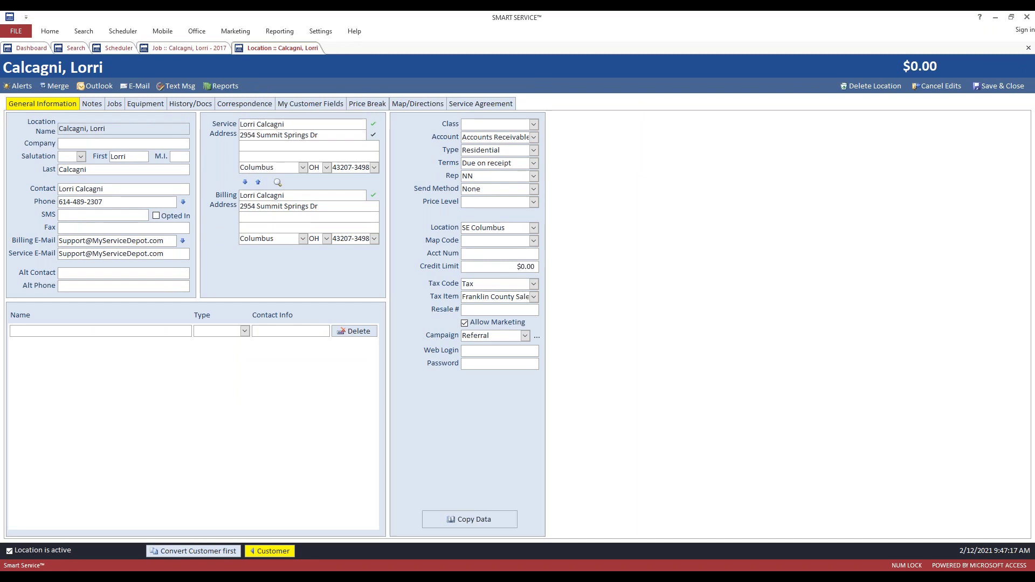
click(111, 104)
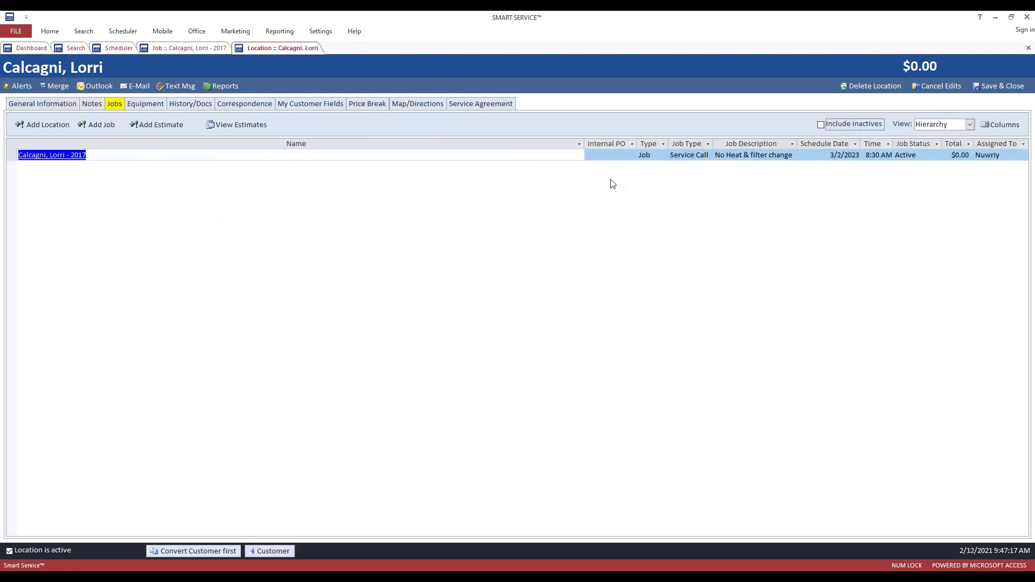
click(690, 144)
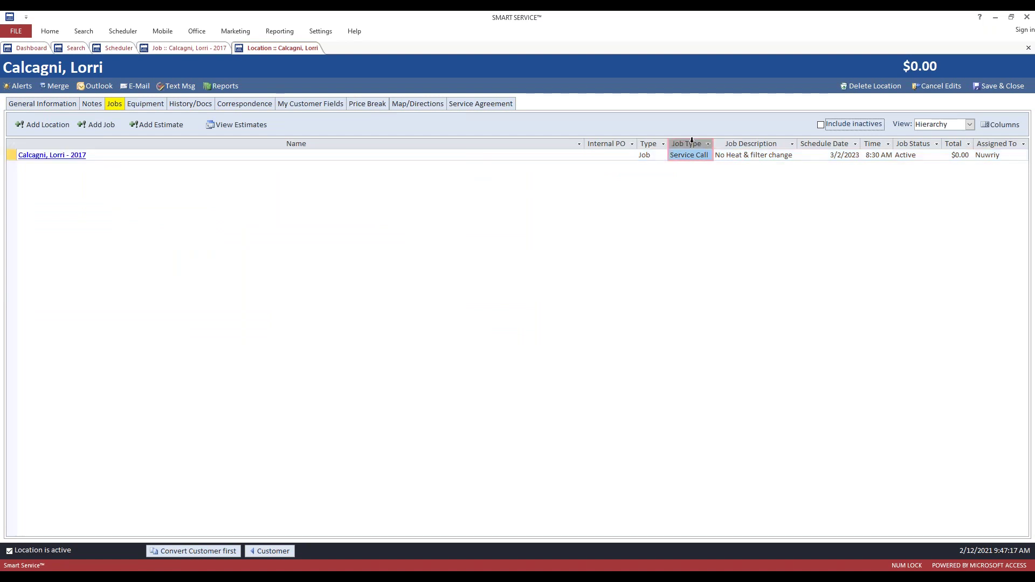
click(739, 143)
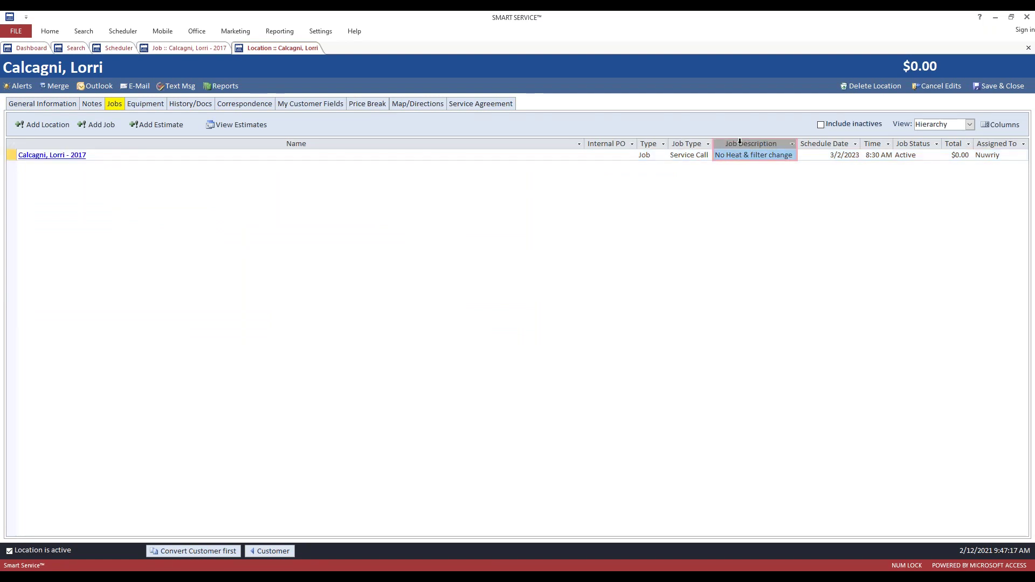
click(820, 144)
click(995, 144)
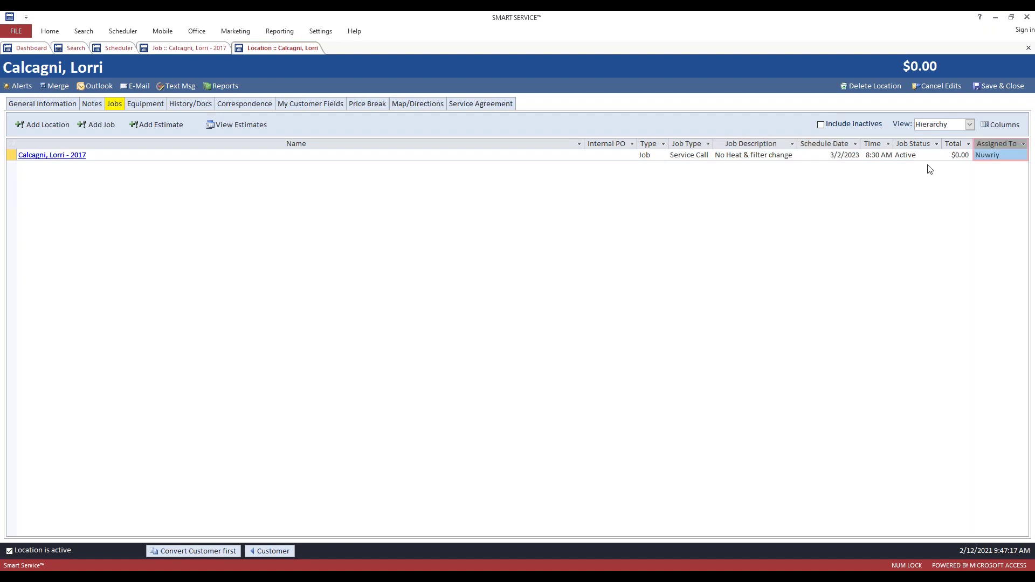
click(687, 144)
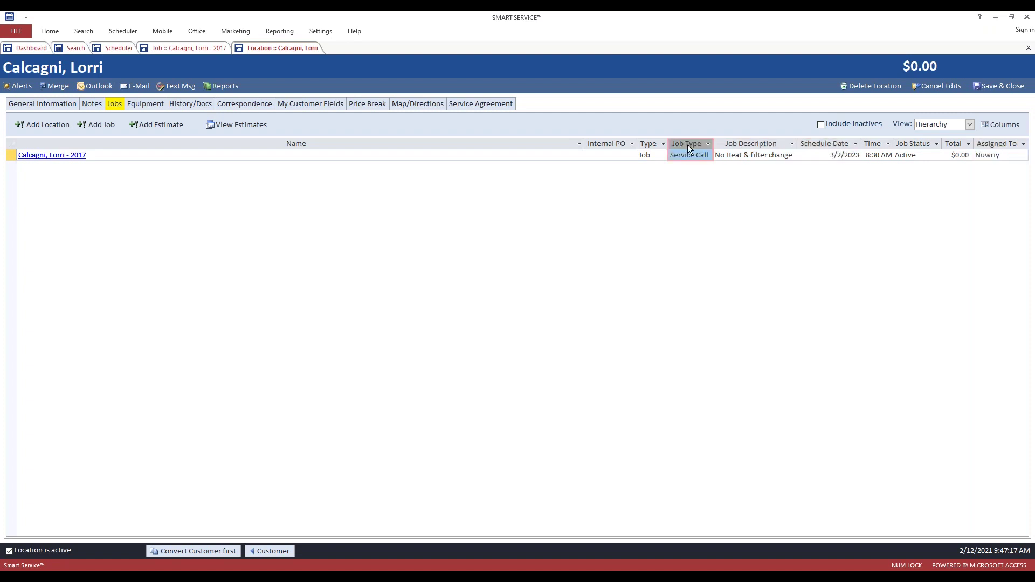
click(737, 144)
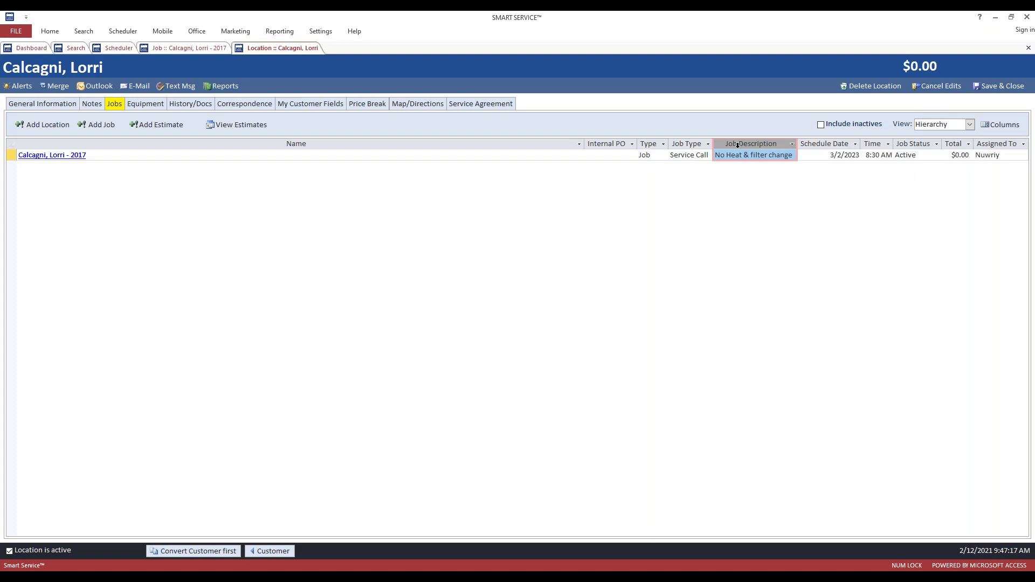
Save and close the location record and the job to return to the scheduler.
click(982, 88)
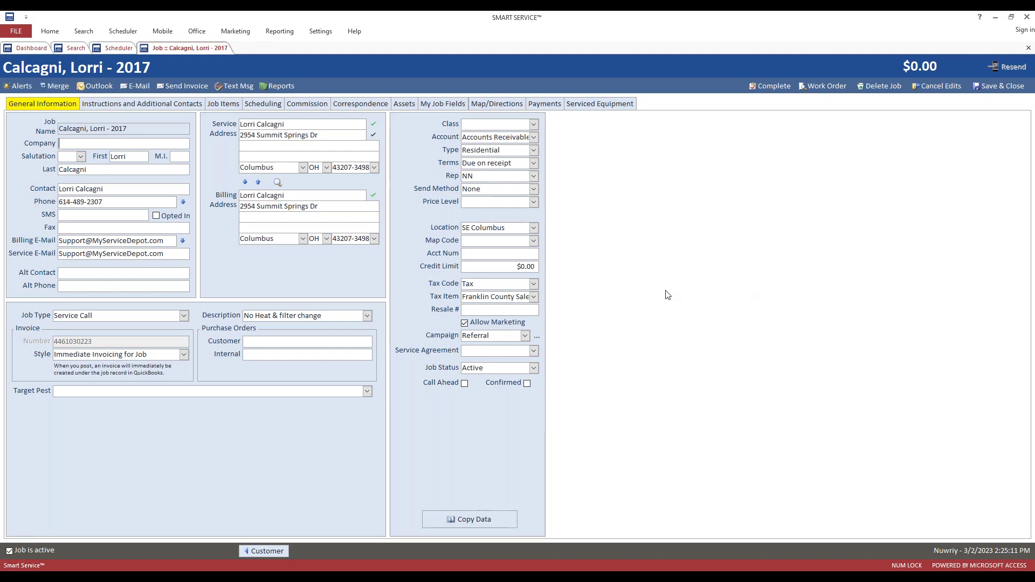
click(998, 87)
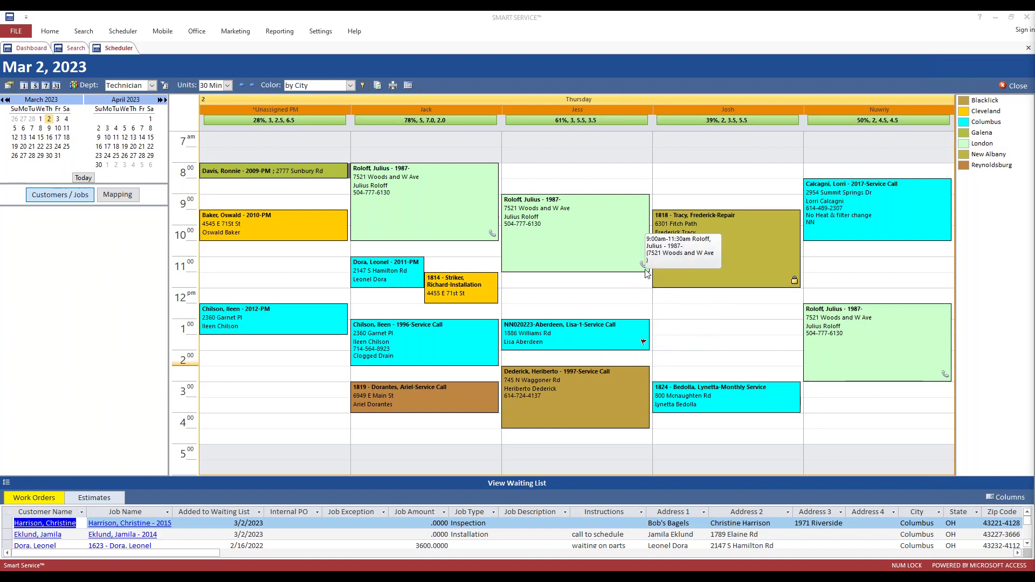
Compare the status icons on the middle technician's 1:00 pm and 9:00 am jobs and on the next technician's 9:30 am repair job.
click(630, 335)
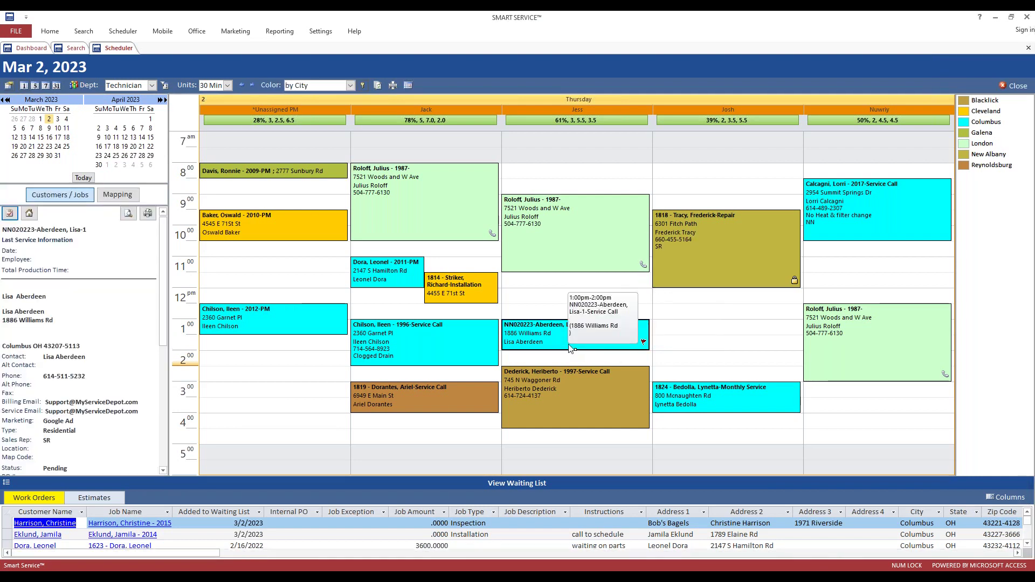
click(586, 233)
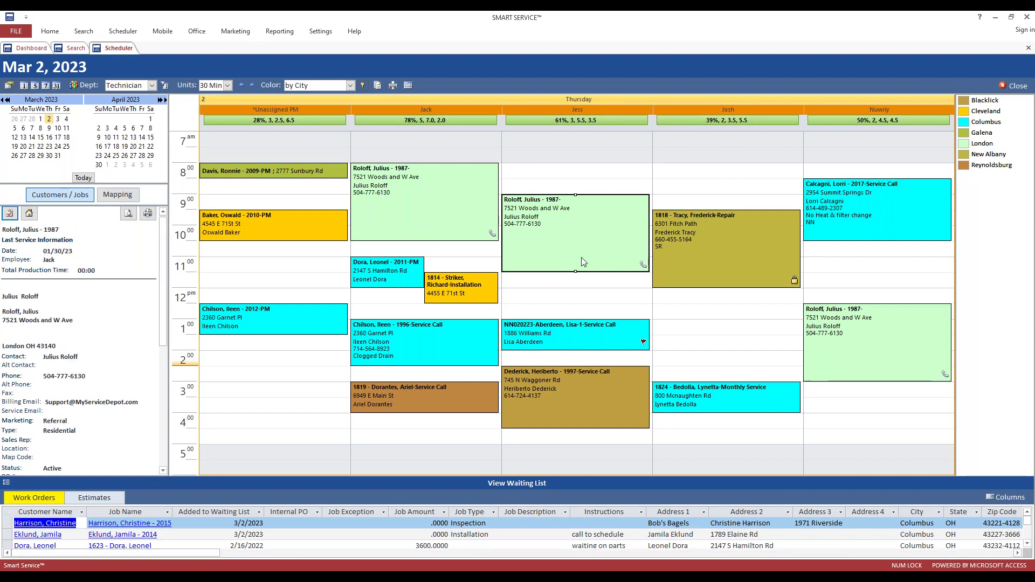
click(730, 247)
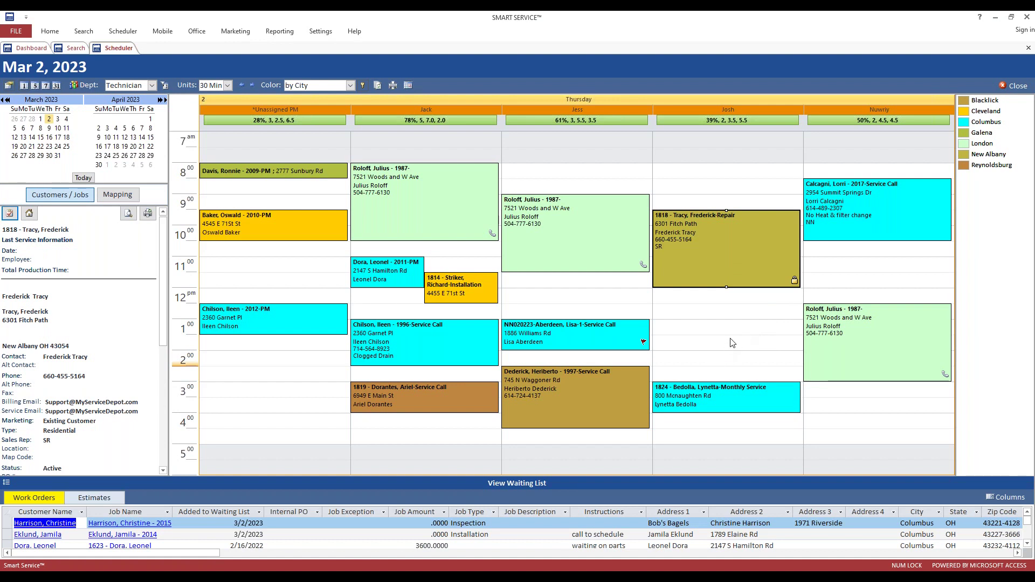
click(642, 348)
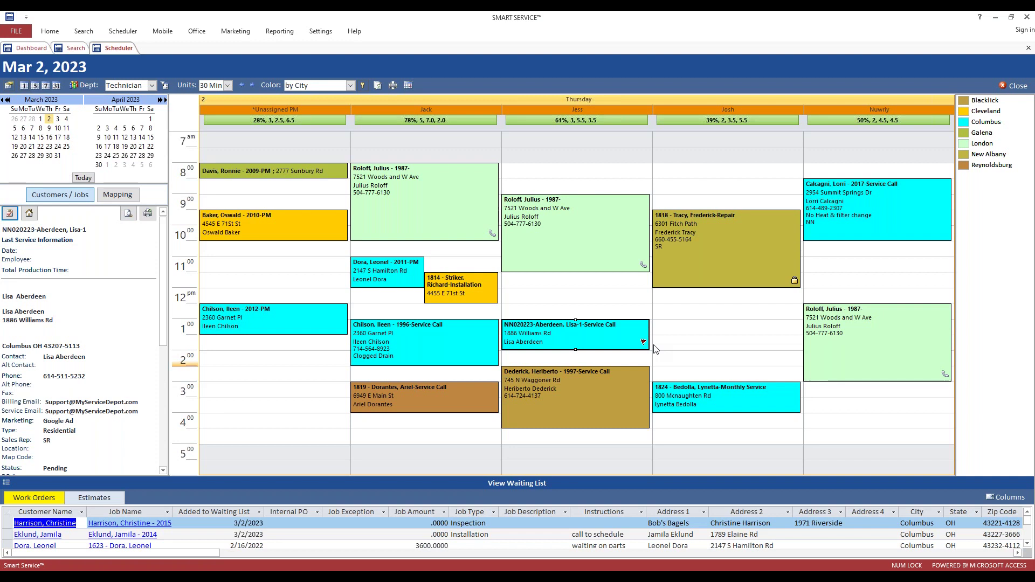
Examine the Call Ahead and Confirmed options of the middle technician's 9:00 am job and the status choices in its job record, saving and closing it.
click(579, 244)
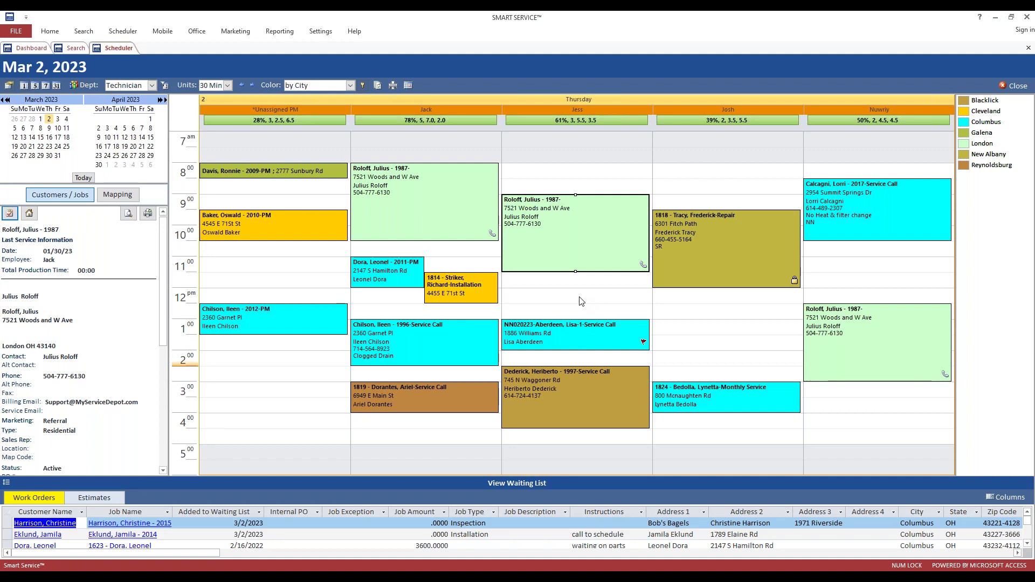
right_click(573, 253)
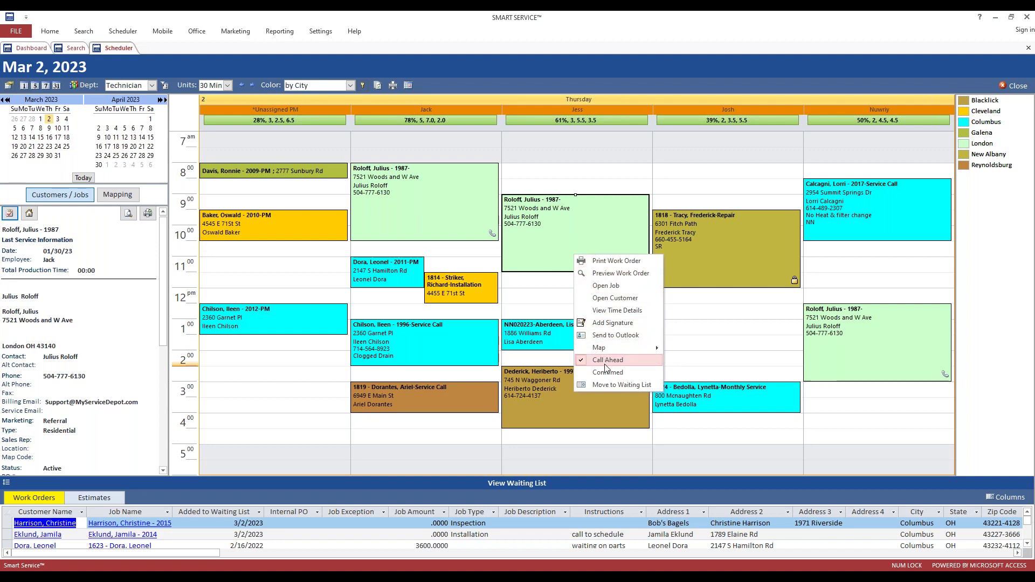
click(545, 224)
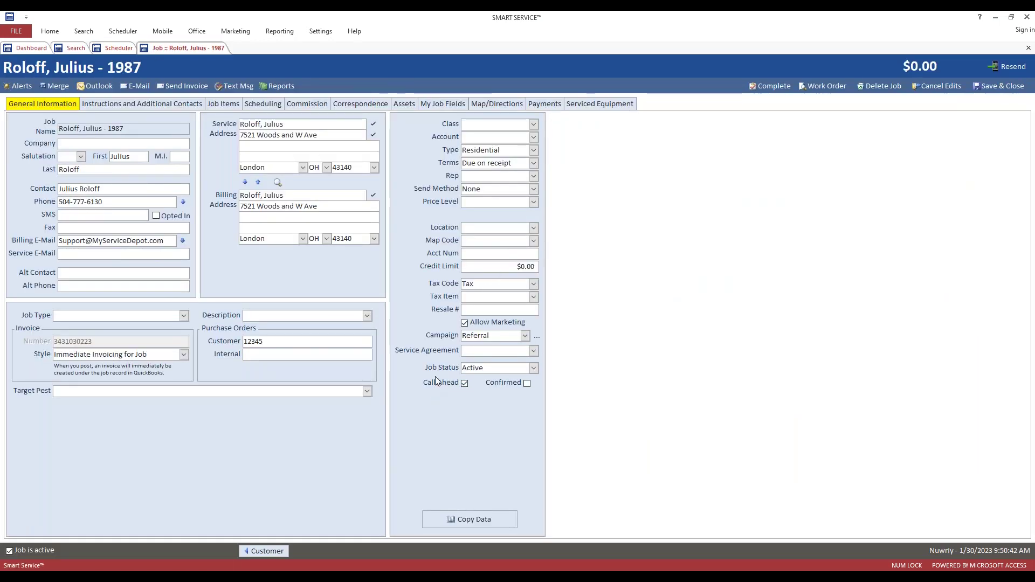
click(533, 368)
click(533, 368)
click(533, 368)
click(533, 368)
click(998, 88)
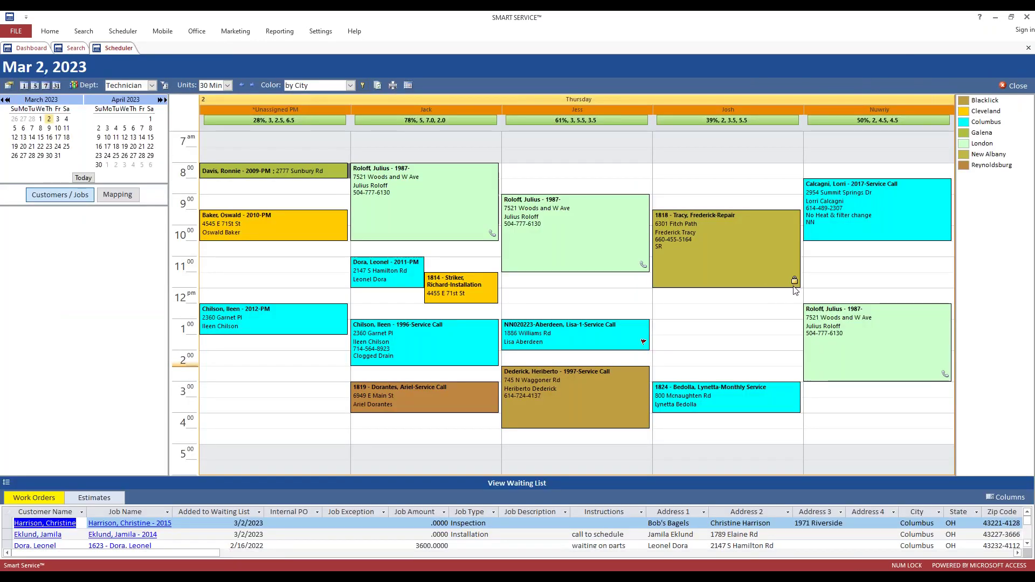
Move the middle technician's 9:00 am job to 10:00 am in the same column.
click(754, 270)
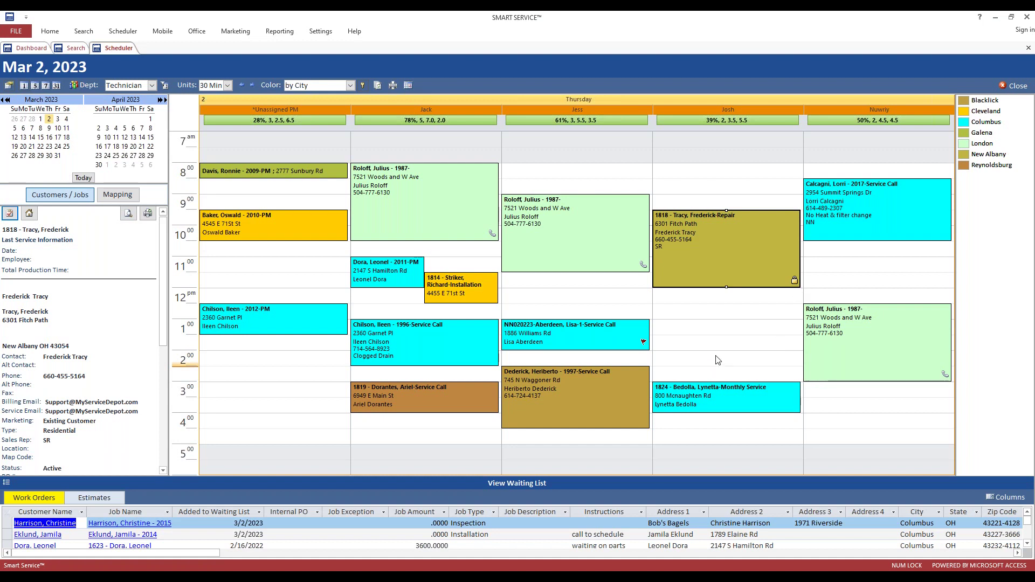
click(541, 224)
drag(577, 224, 574, 255)
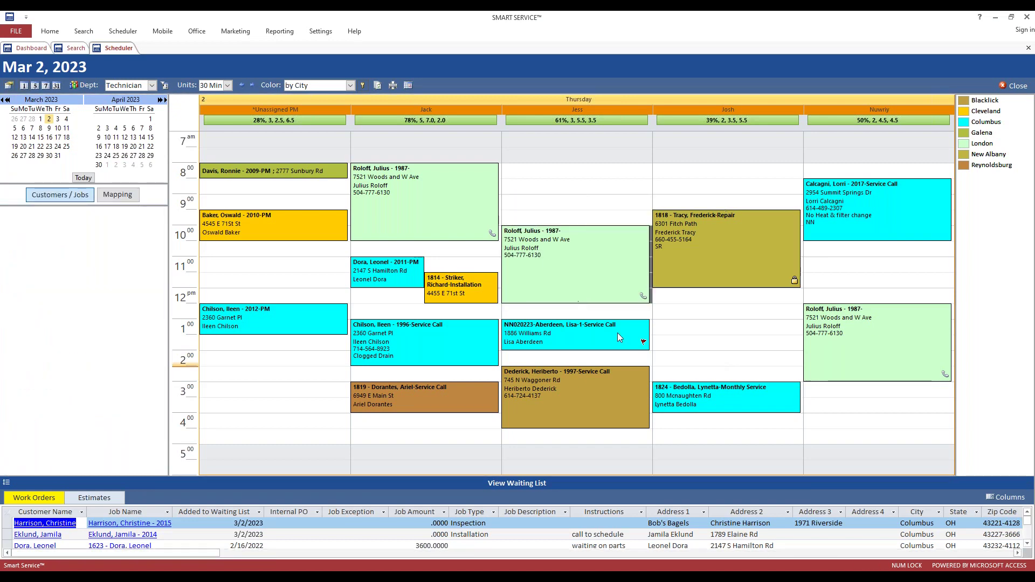
Try to move the 9:30 am repair job to an earlier time in its technician's column.
click(725, 242)
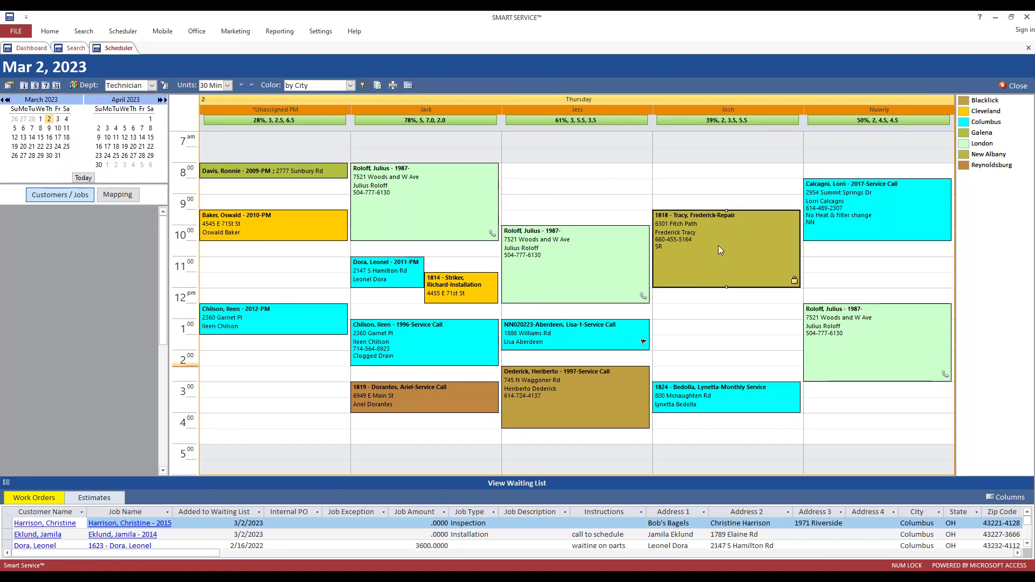
drag(704, 237, 746, 159)
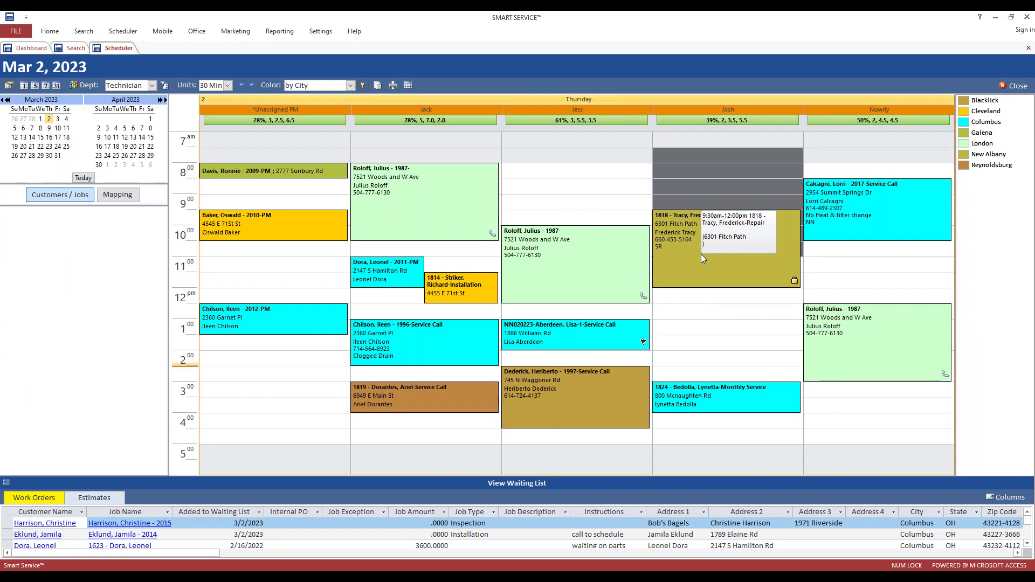
click(706, 338)
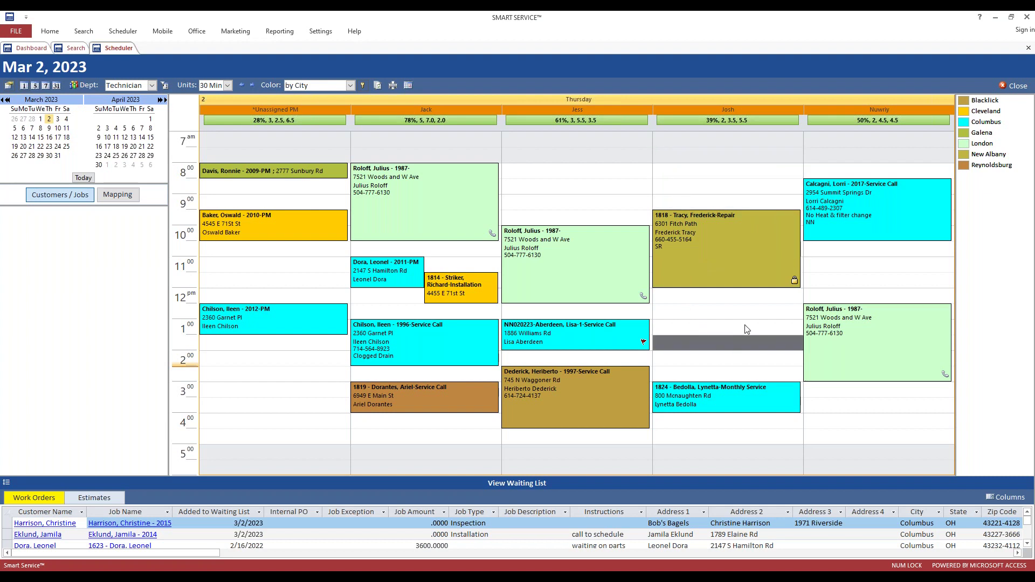
Examine the Call Ahead and Confirmed options of the 9:30 am repair job.
click(730, 250)
right_click(730, 250)
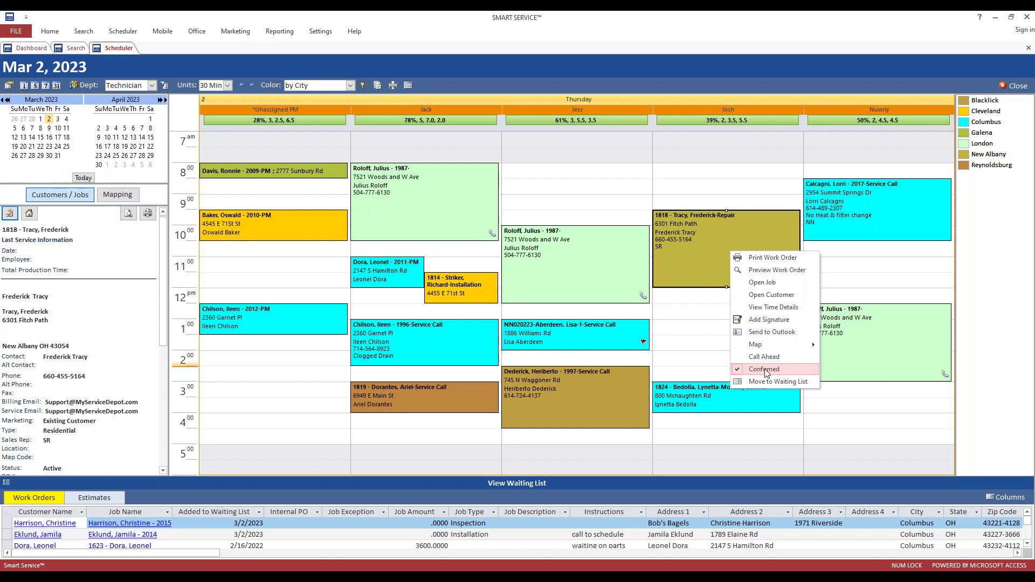
click(689, 344)
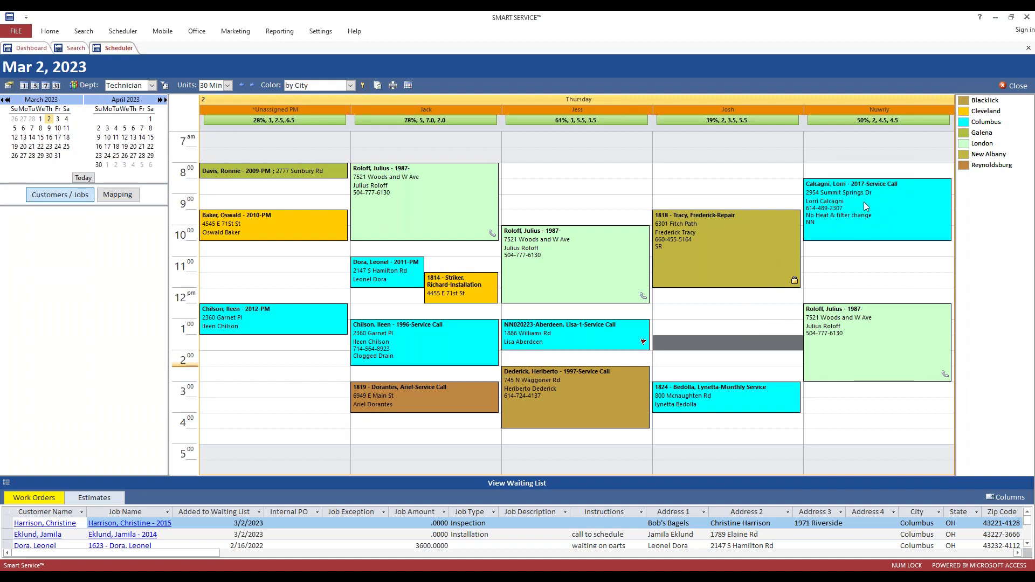
Add the repair job's technician as an additional employee on the last technician's 8:30 am service call, and save and close the job.
click(859, 225)
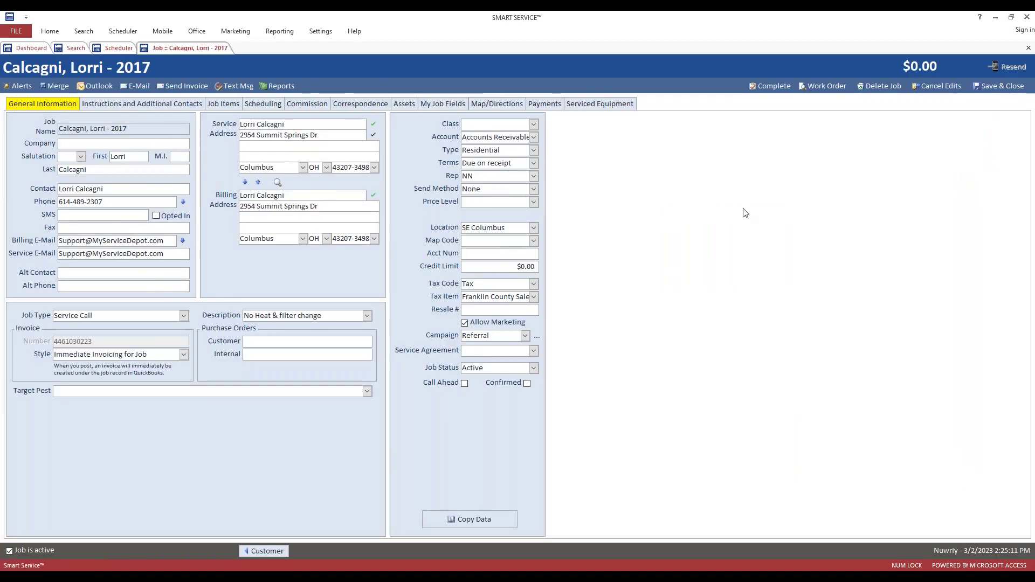
click(264, 104)
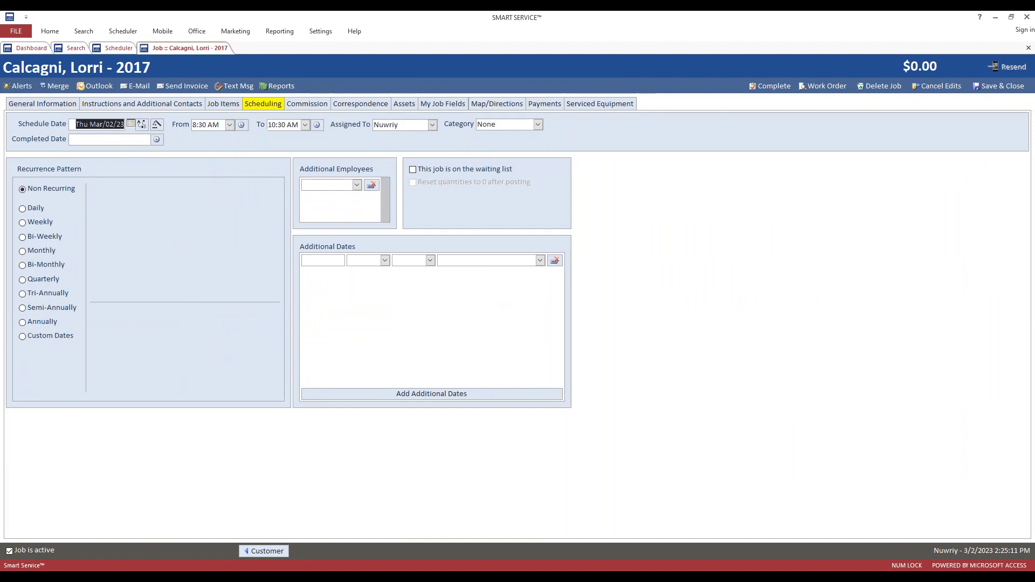
click(357, 185)
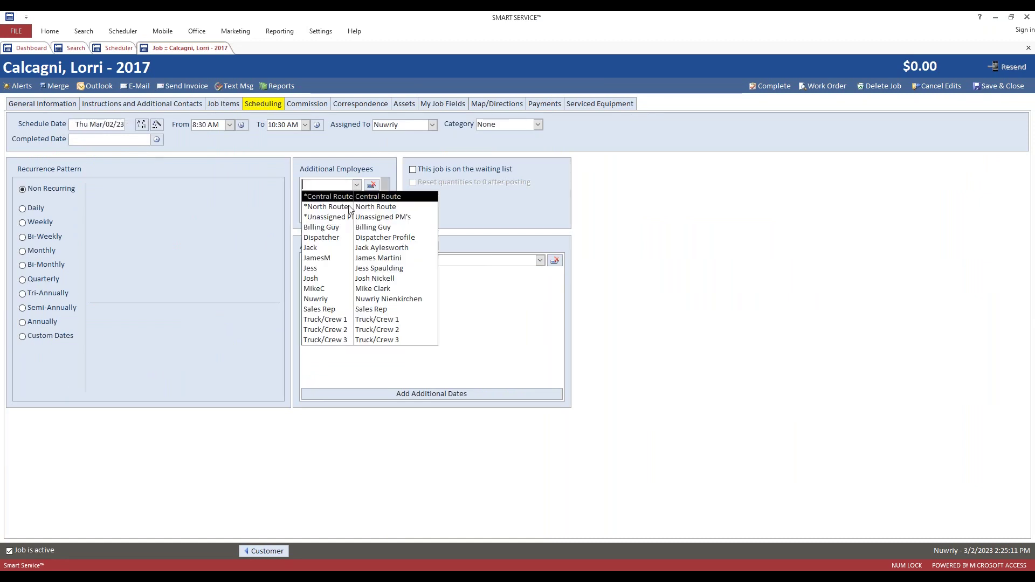
click(326, 278)
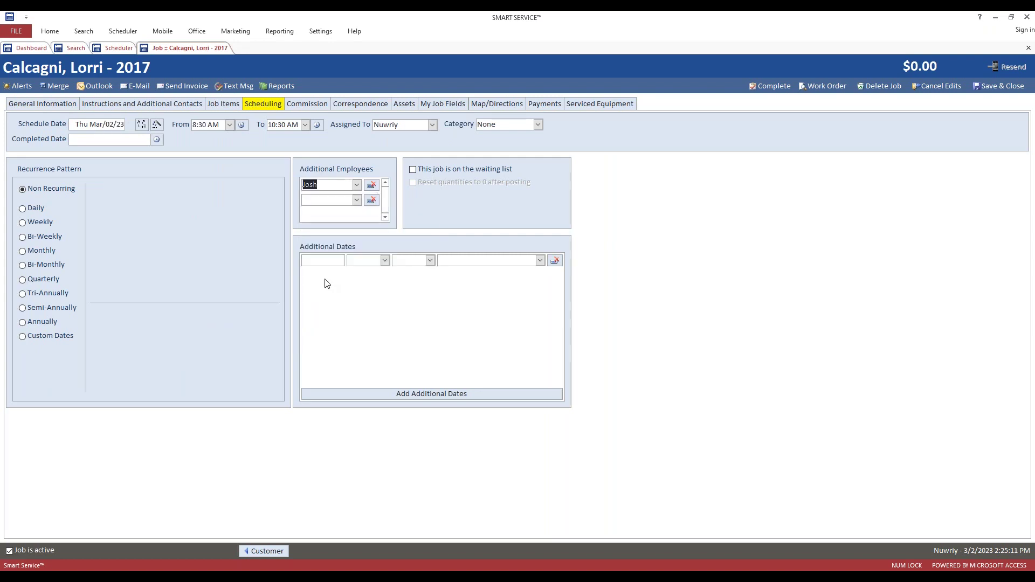
click(997, 86)
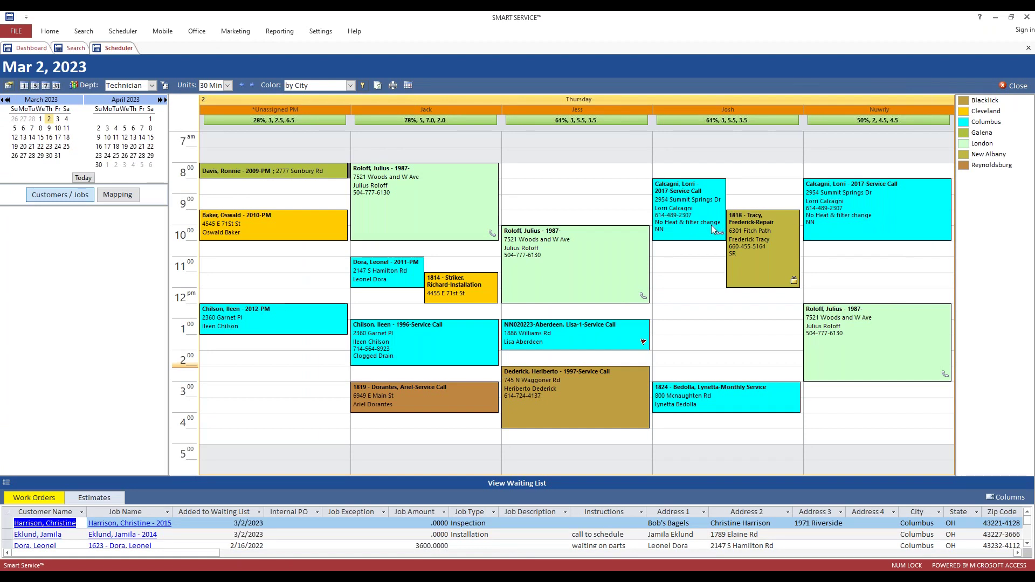
Move the shared 8:30 am service call to 10:30 am in the last technician's column.
click(708, 239)
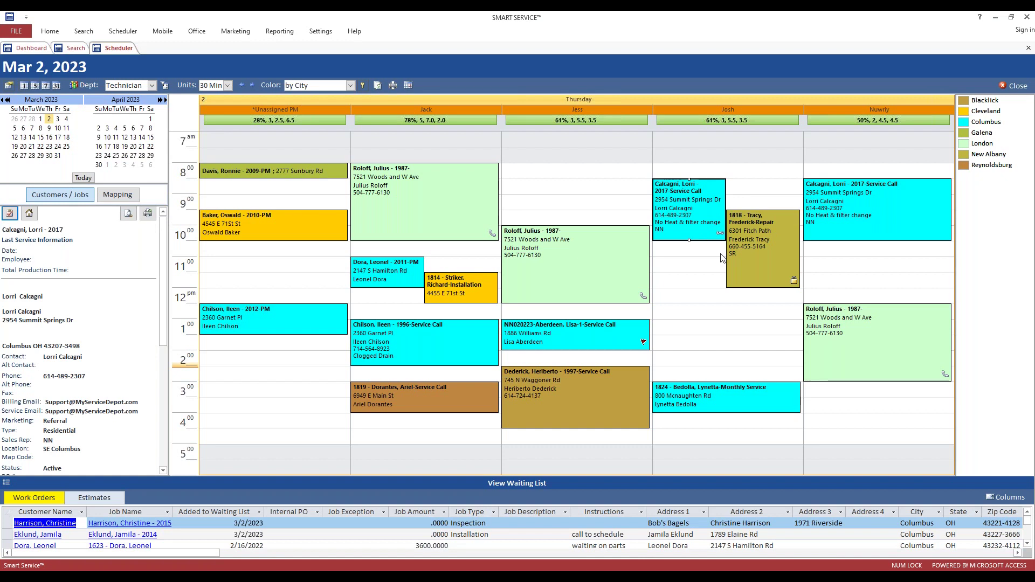
click(854, 221)
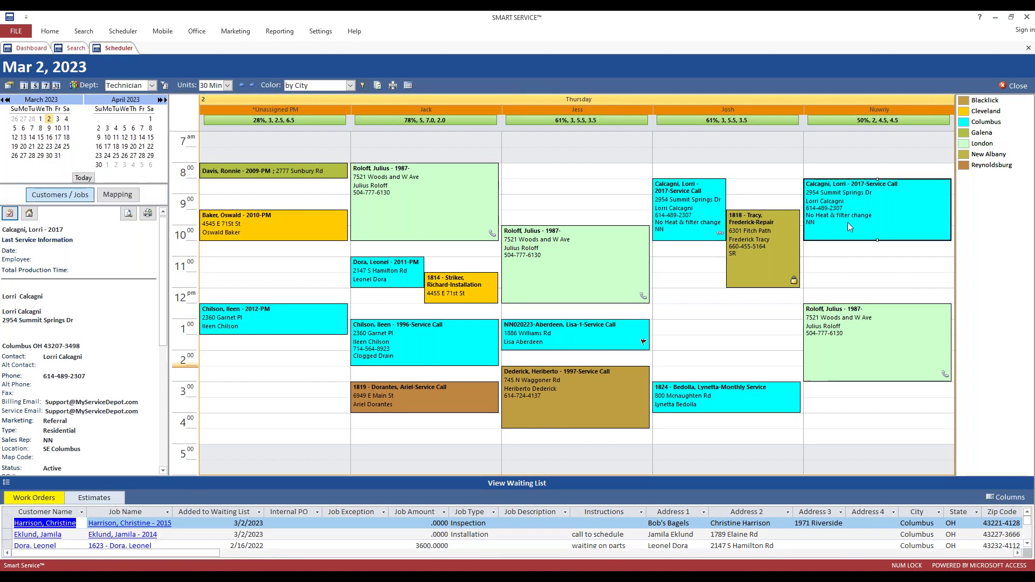
drag(848, 208, 851, 269)
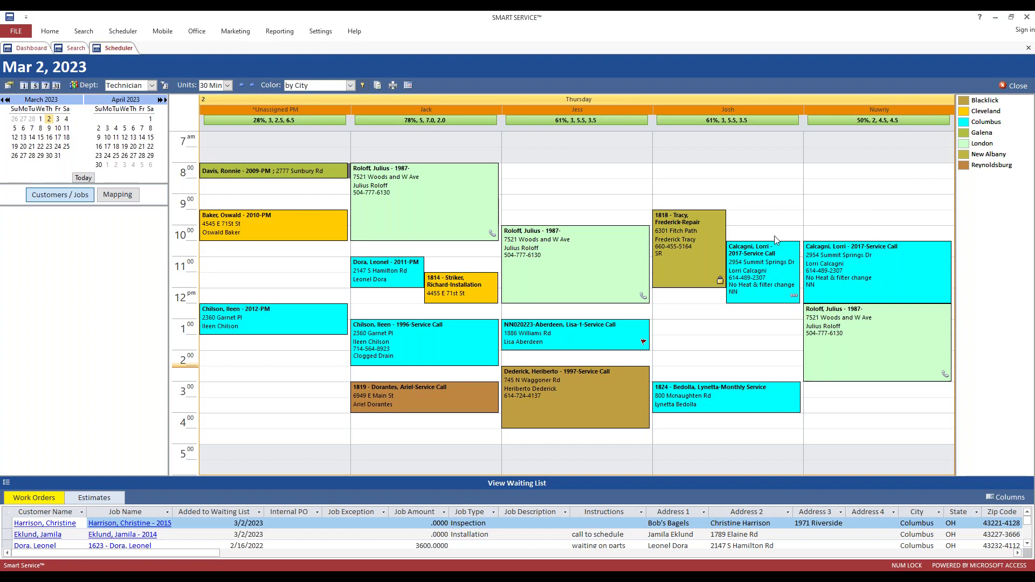
Open the shared 10:30 am service call and review its assigned and additional employees, then save and close it.
click(769, 274)
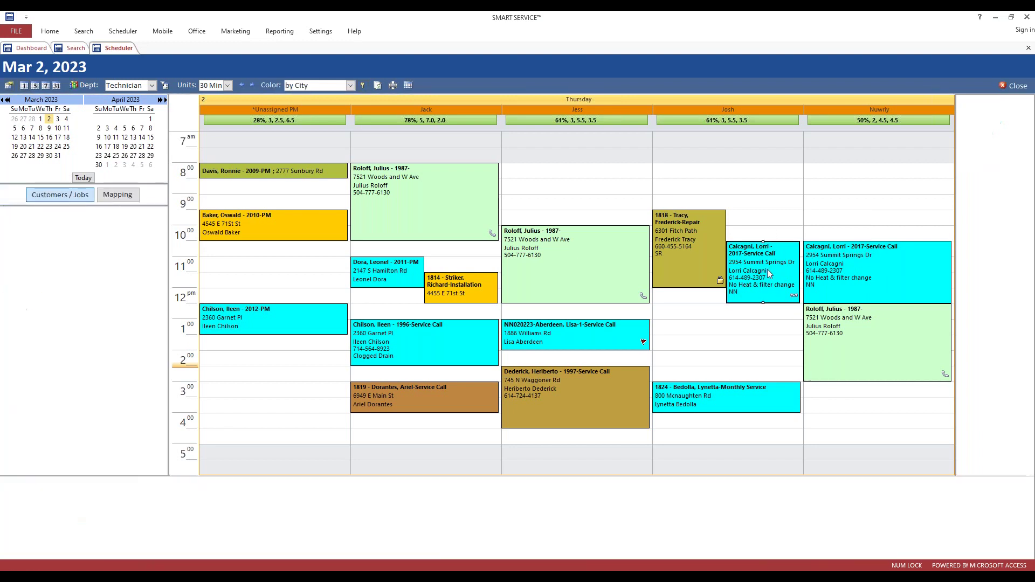
double_click(765, 269)
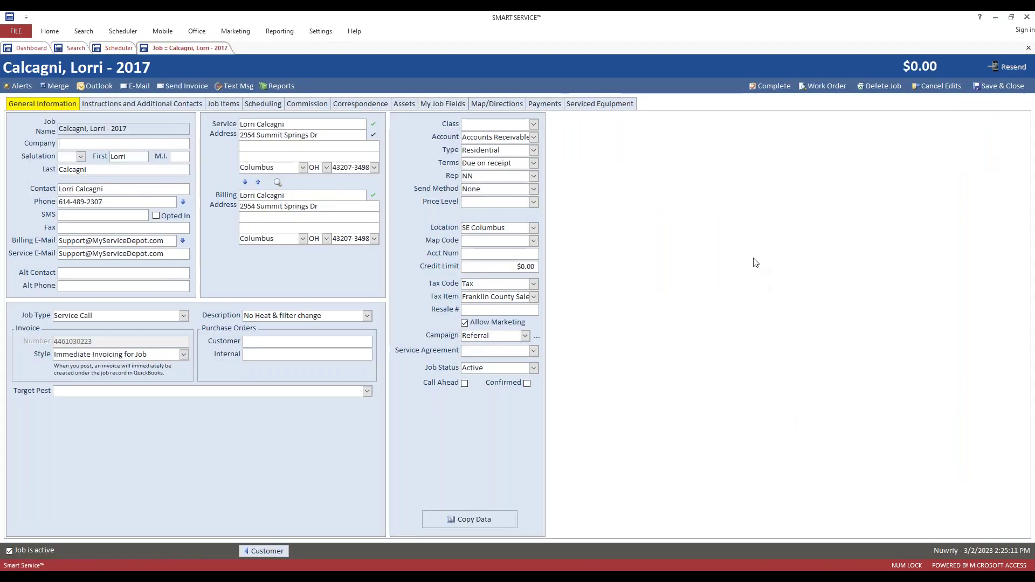
click(263, 103)
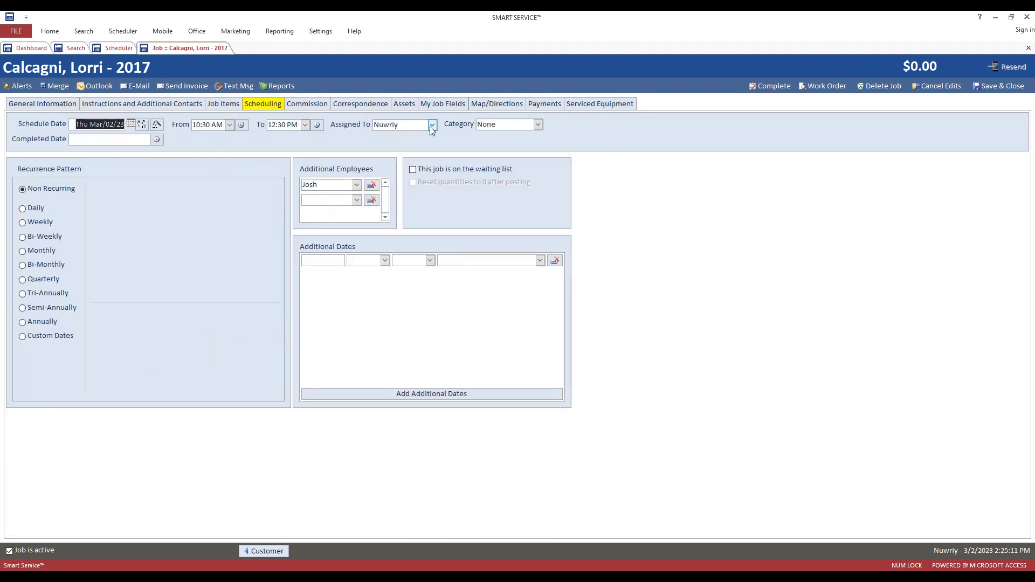
click(432, 125)
click(432, 124)
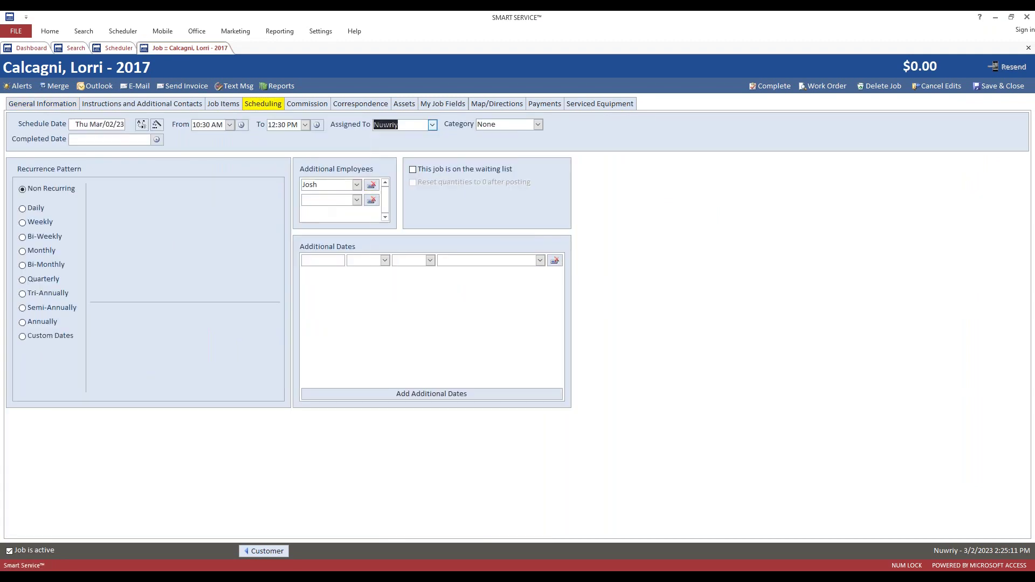
click(357, 185)
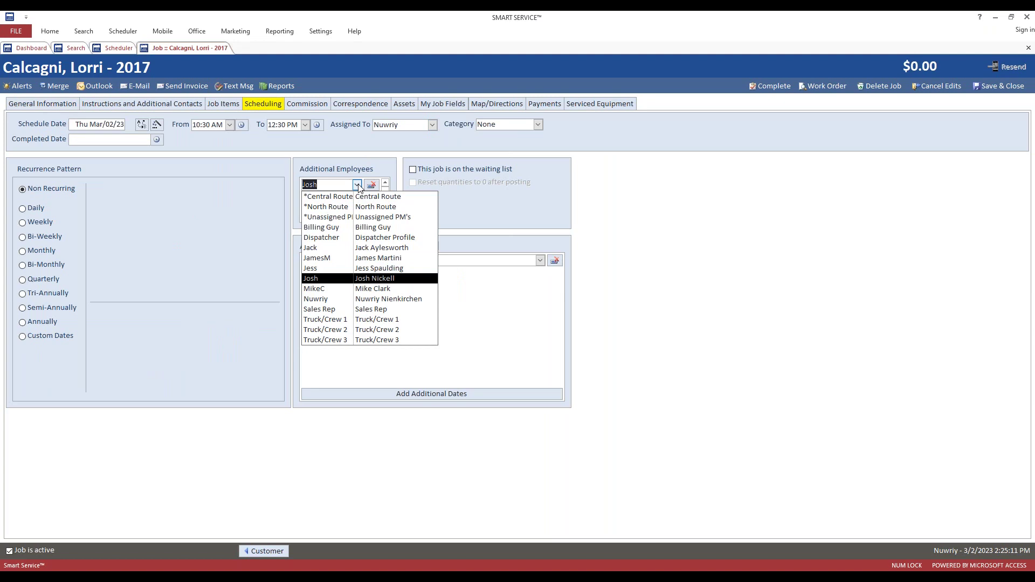
click(357, 185)
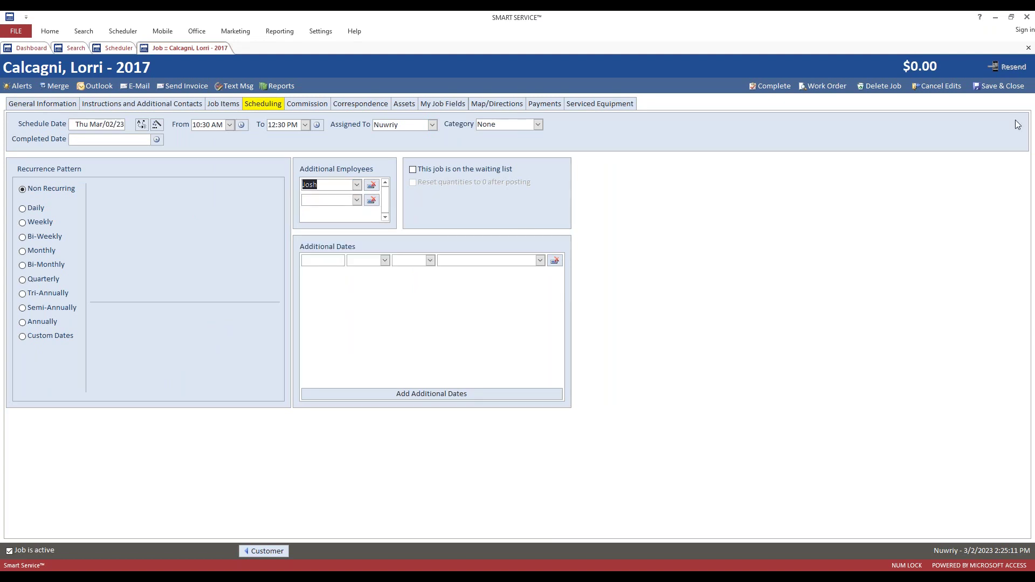
click(1005, 90)
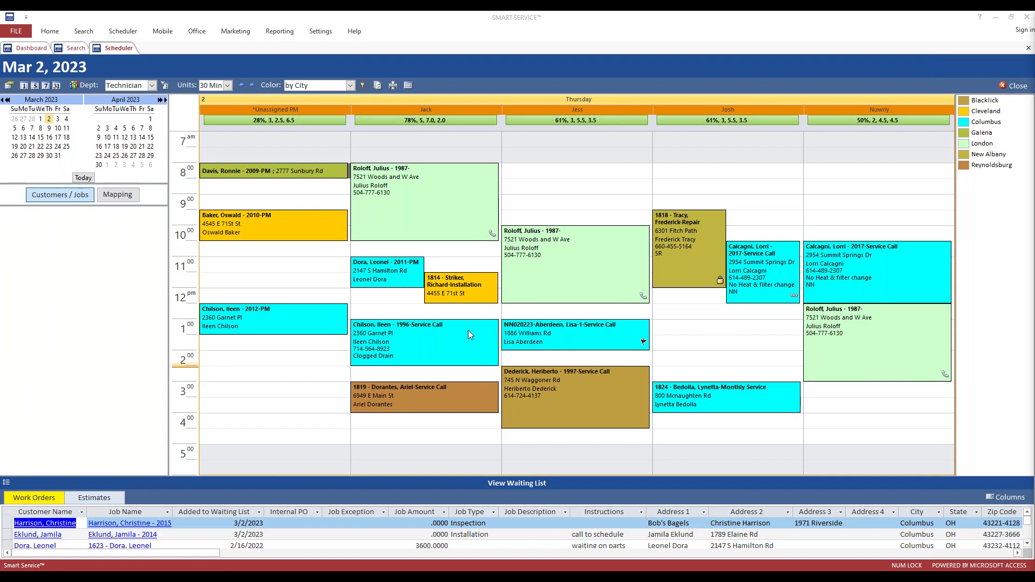
Show the schedule for all departments with every employee, and return the department filter to Technician.
click(152, 85)
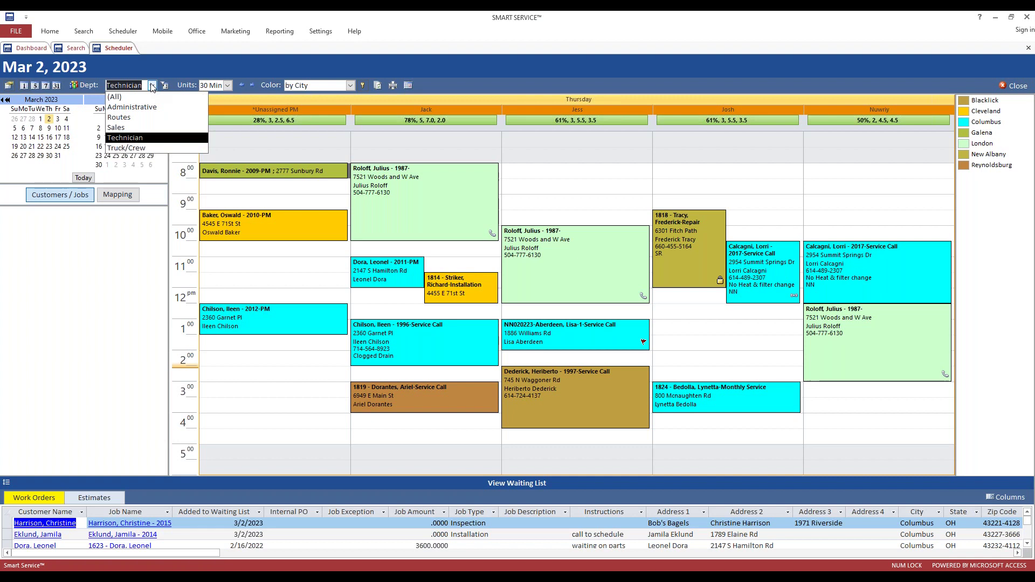
click(119, 98)
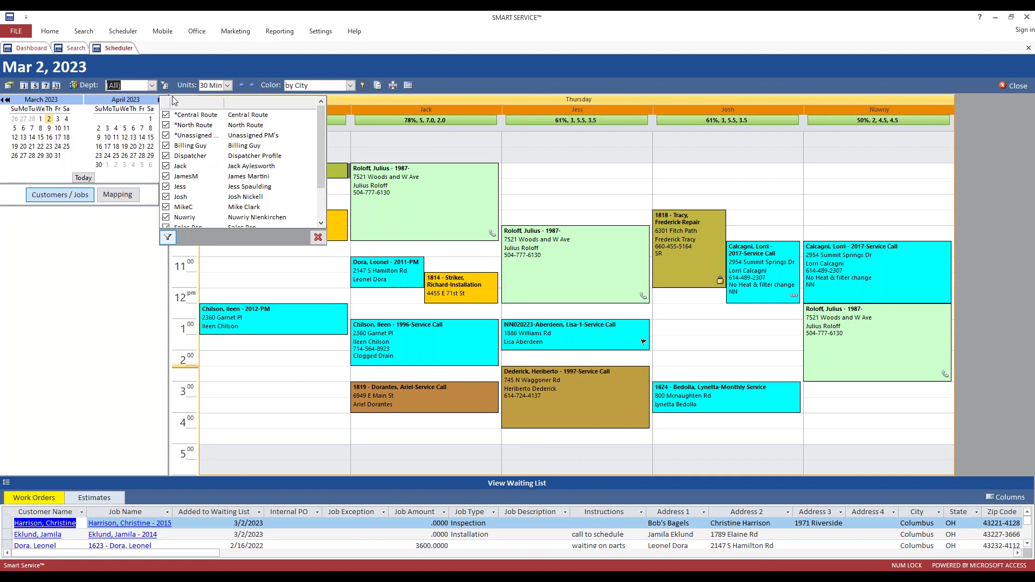
click(168, 238)
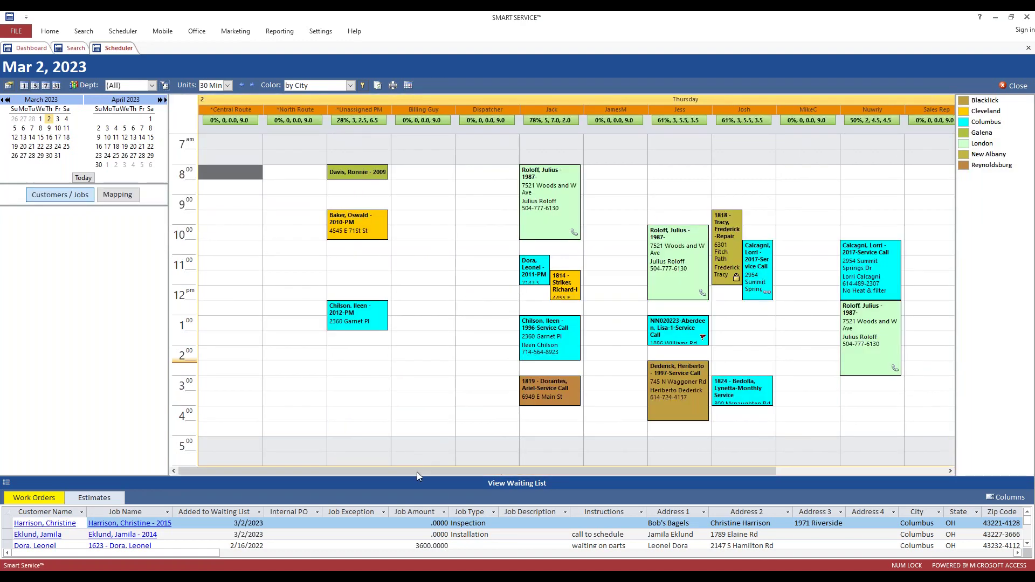
mouse_move(416, 472)
mouse_down()
mouse_move(524, 473)
mouse_move(400, 473)
mouse_up()
click(153, 85)
click(151, 143)
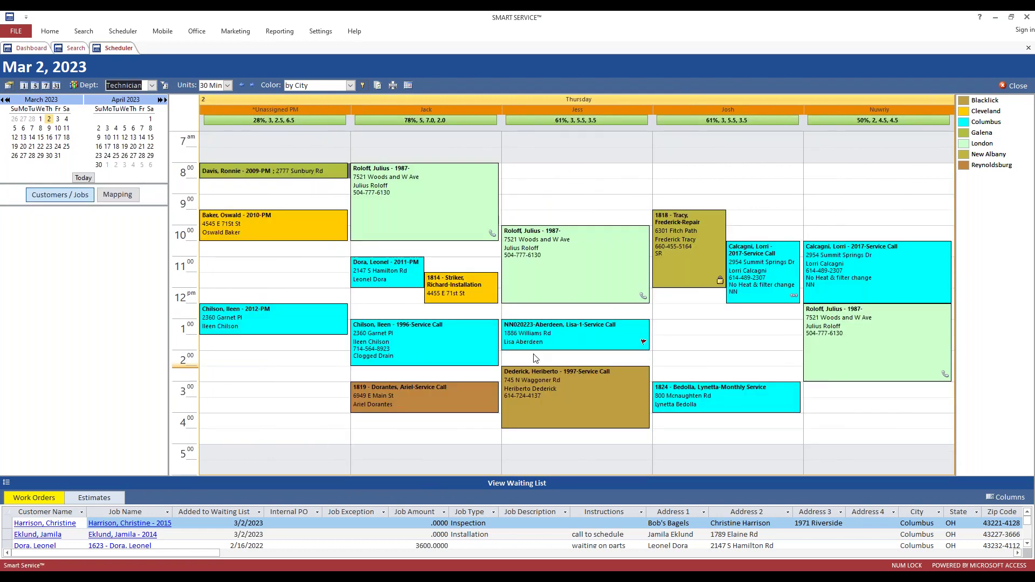
Open a technician's user record in the employee settings, review the available department options, and save the record.
click(34, 48)
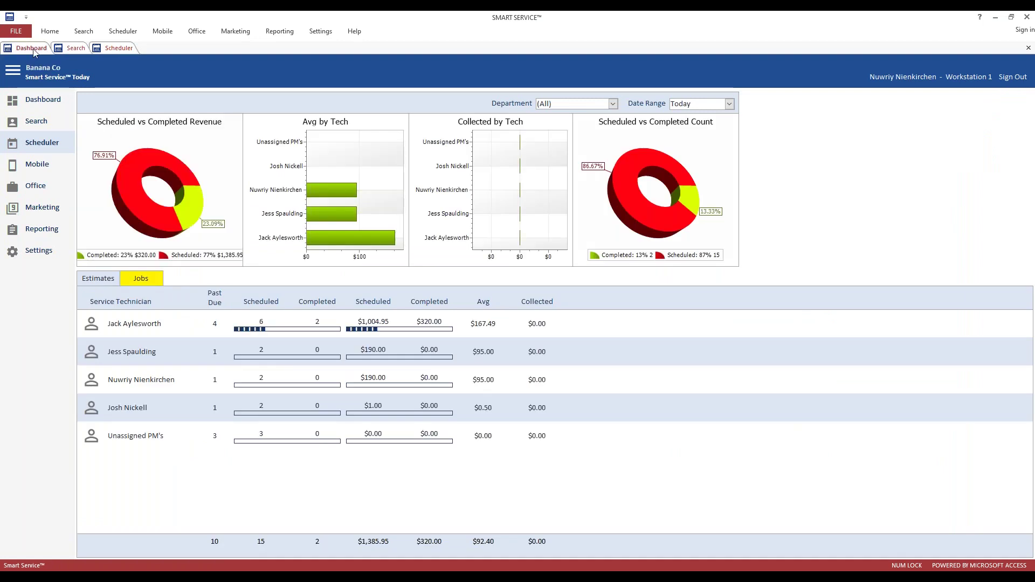
click(50, 257)
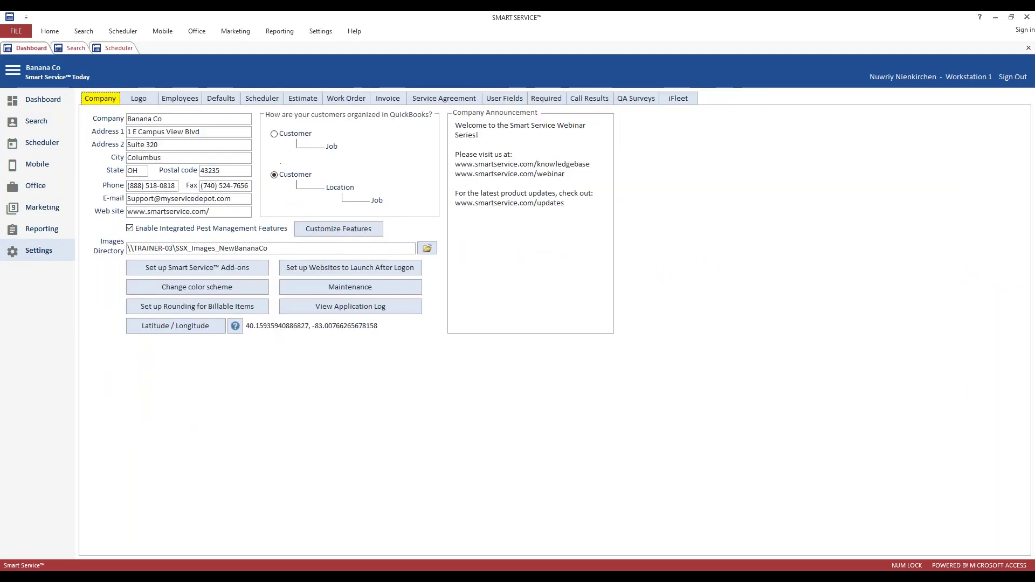
click(192, 103)
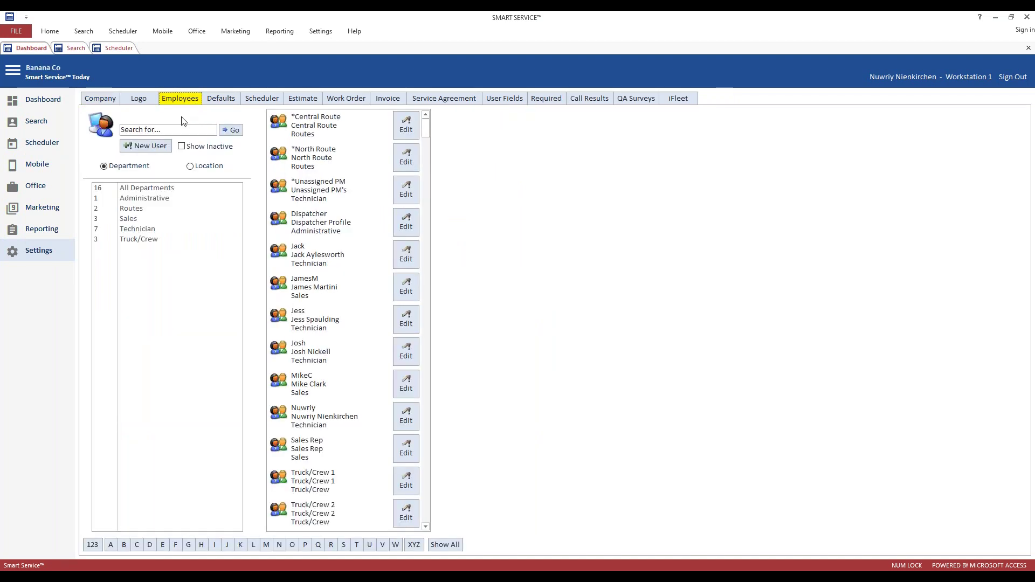
click(406, 351)
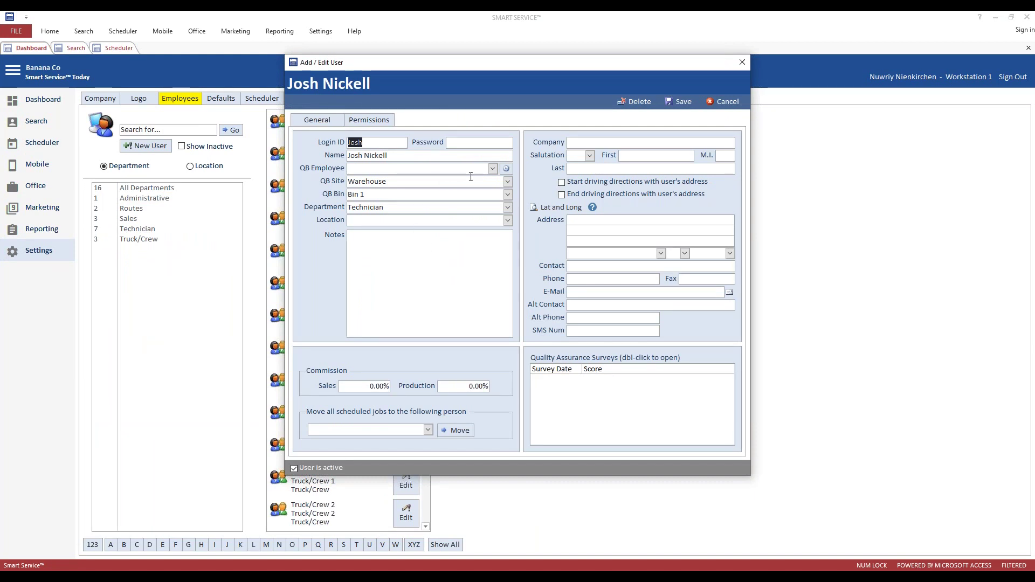
click(507, 207)
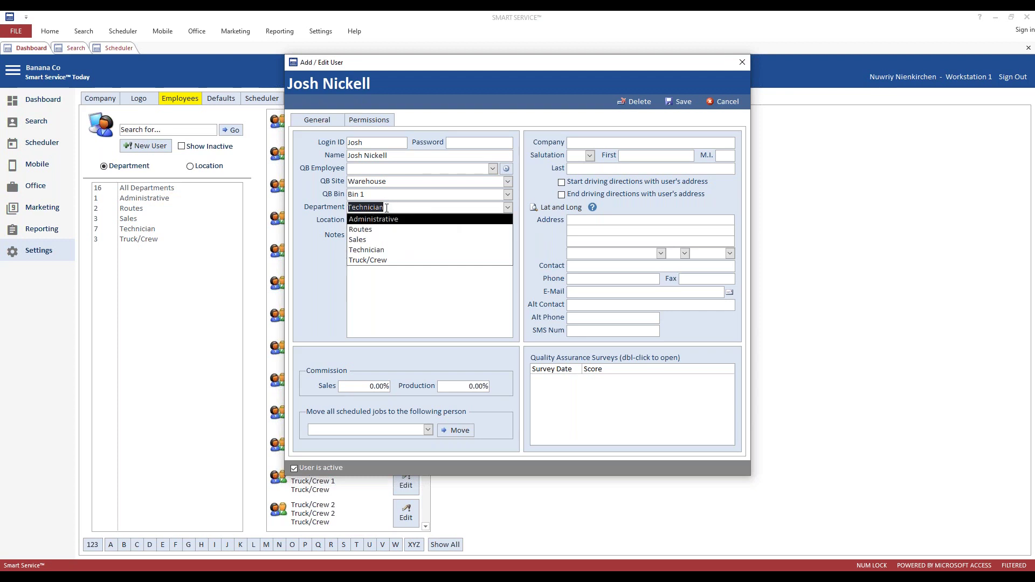
click(679, 101)
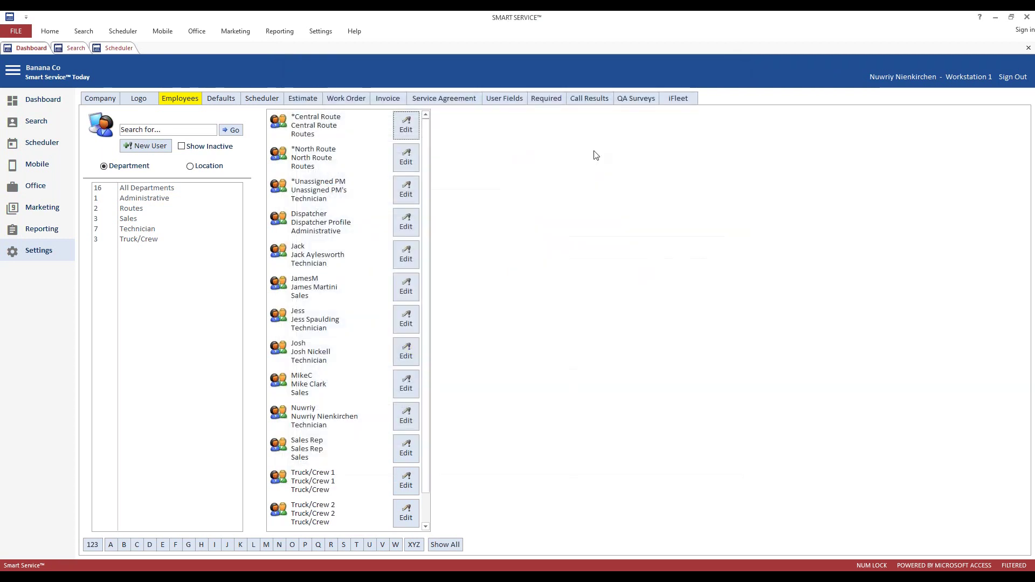
View the schedule for the Sales department, return the department filter to Technician, and check the list of departments.
click(116, 48)
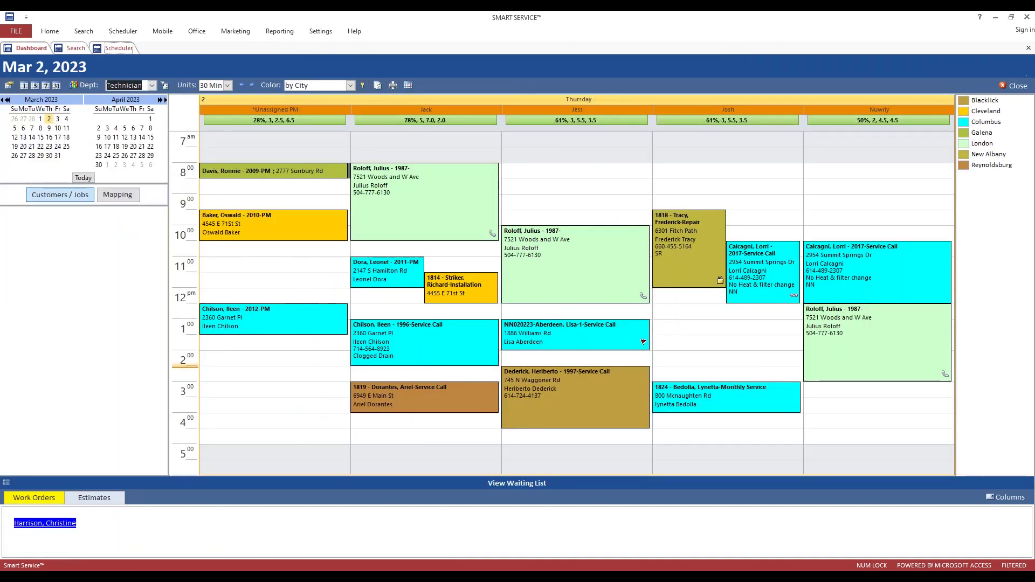
click(152, 85)
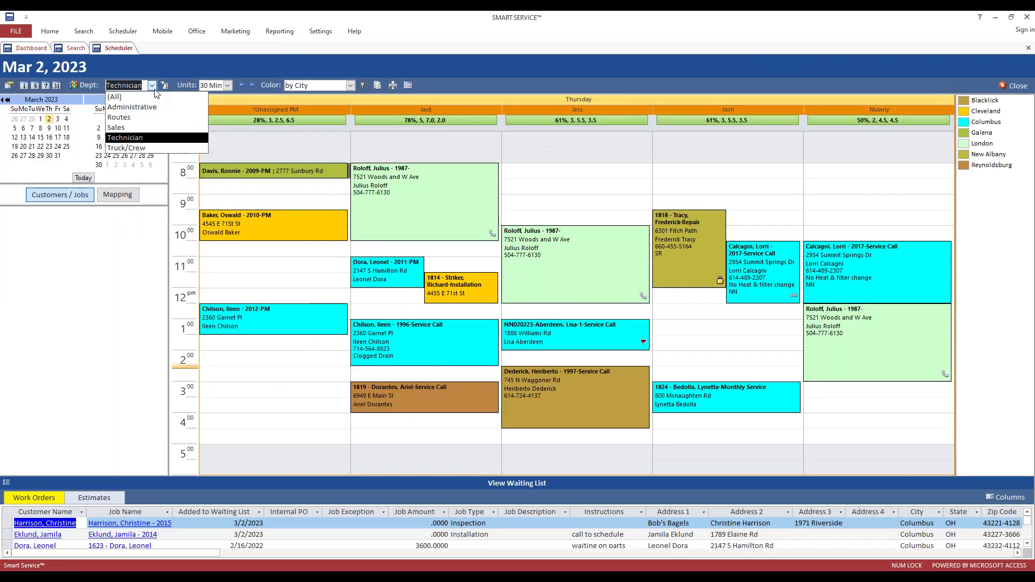
click(133, 128)
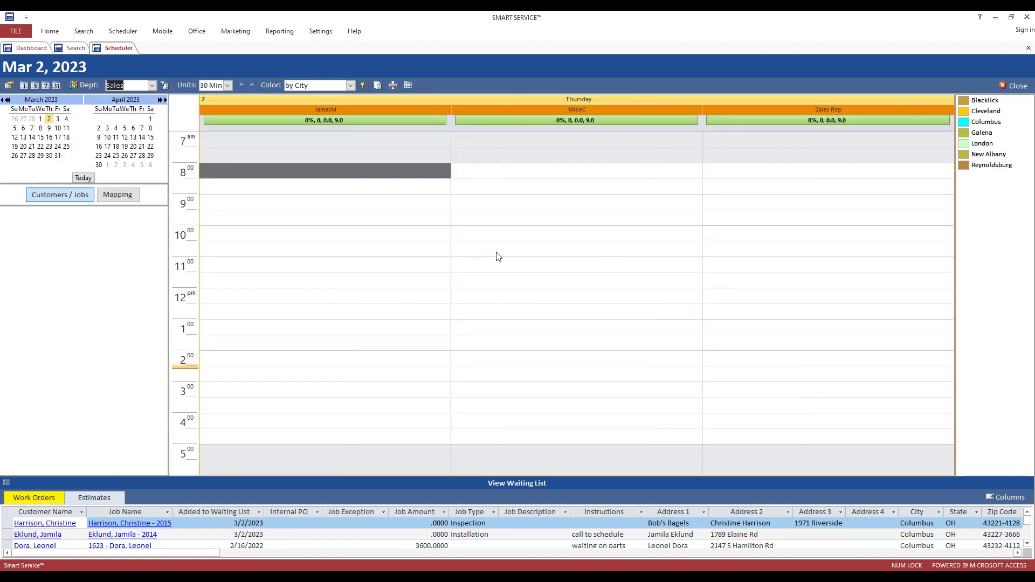
click(152, 85)
click(136, 139)
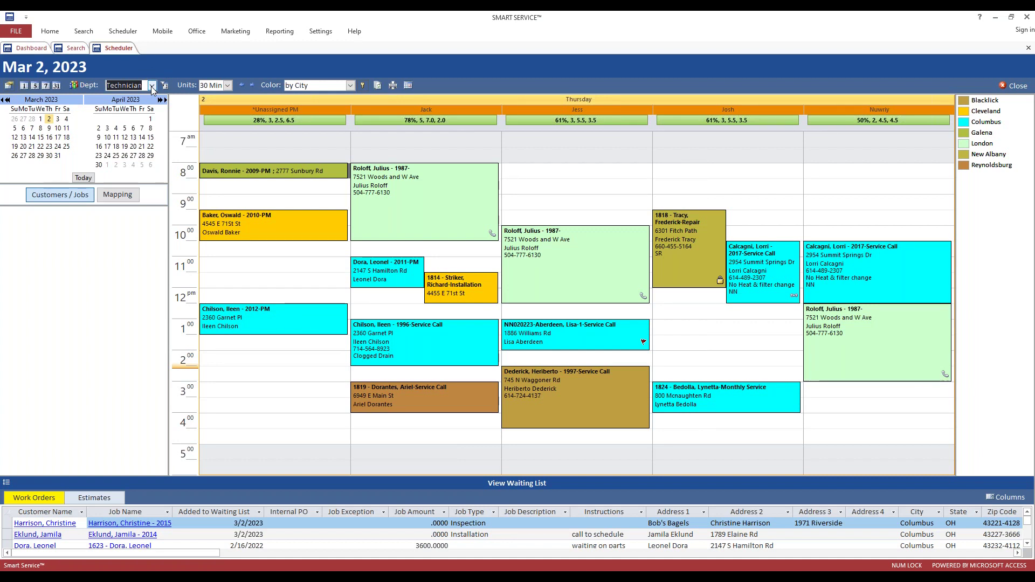
click(152, 87)
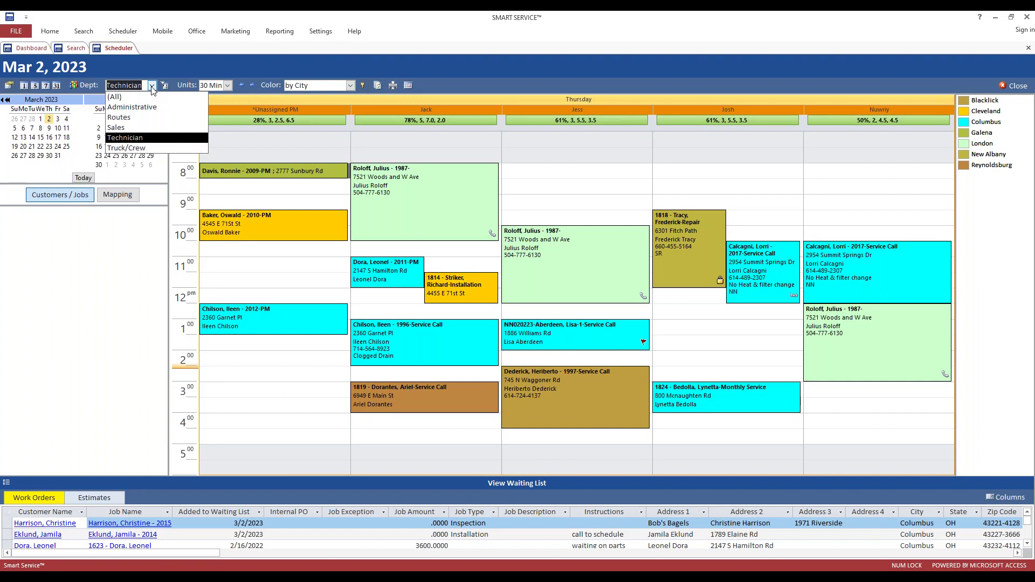
click(152, 87)
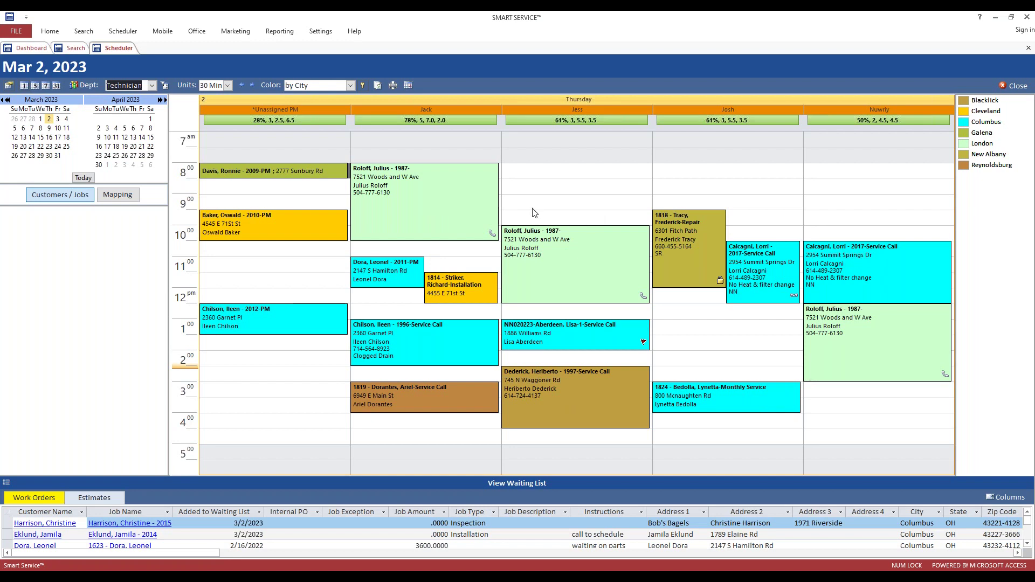
View the customer and job details of the 8:00 am job in the second technician column.
click(397, 188)
mouse_move(165, 257)
mouse_down()
mouse_move(152, 371)
mouse_move(155, 246)
mouse_up()
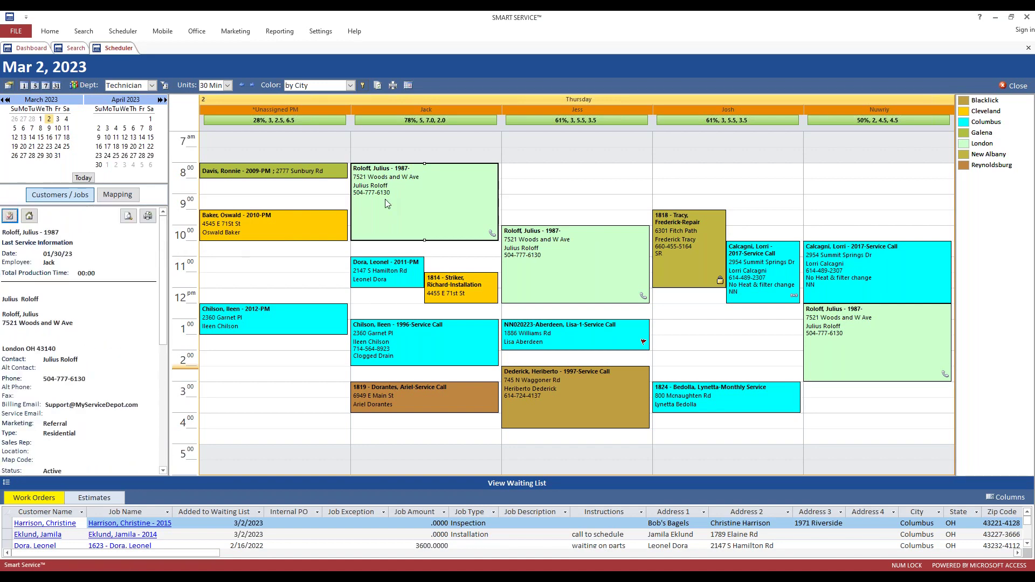
click(562, 185)
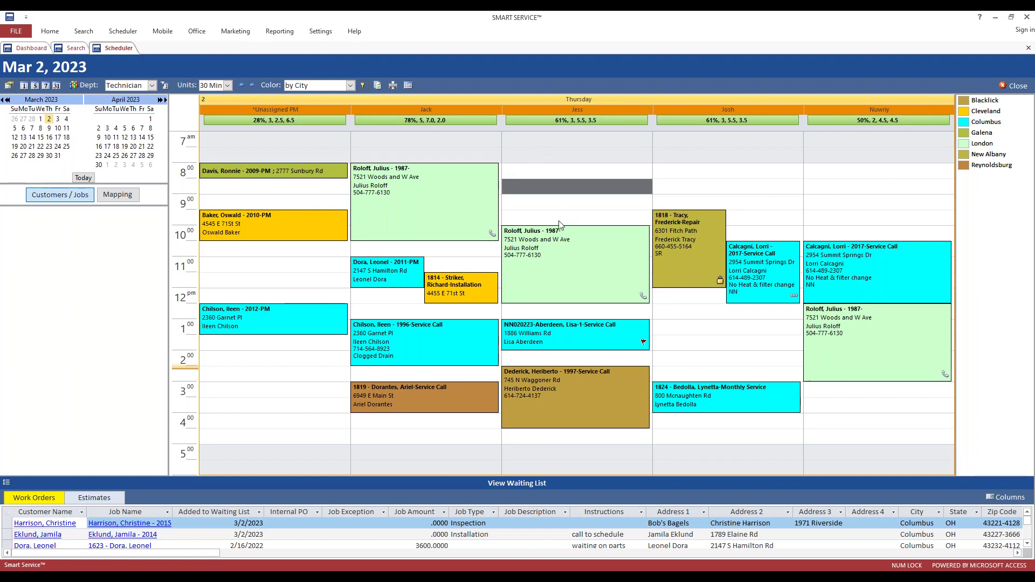
click(423, 196)
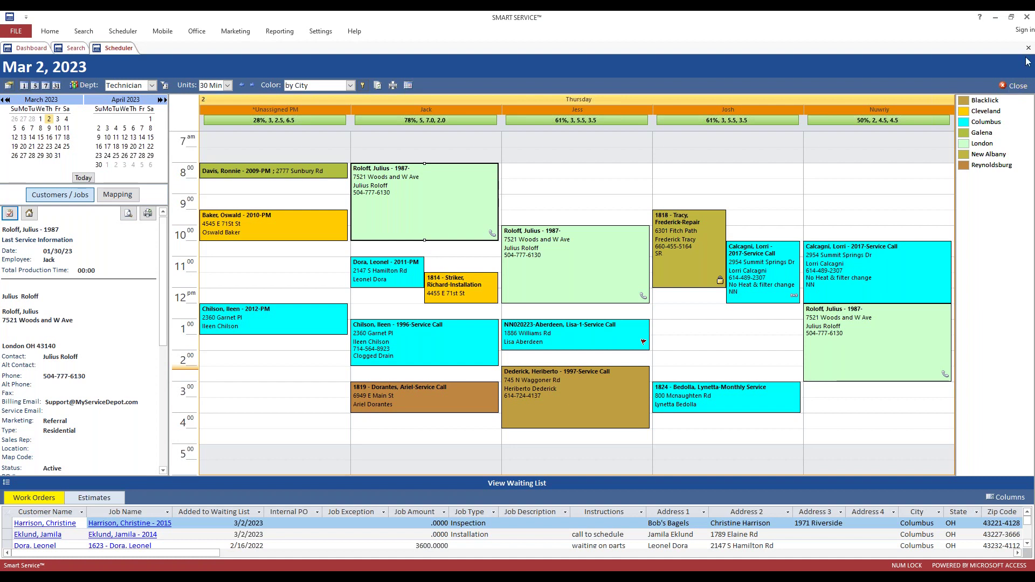
Close the schedule and open the scheduler settings.
click(1017, 86)
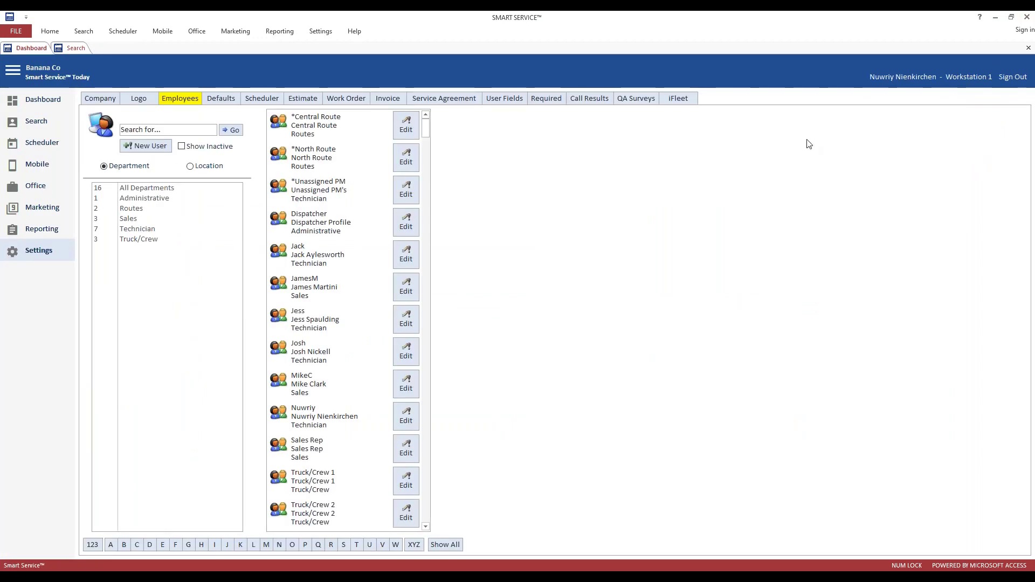
click(20, 258)
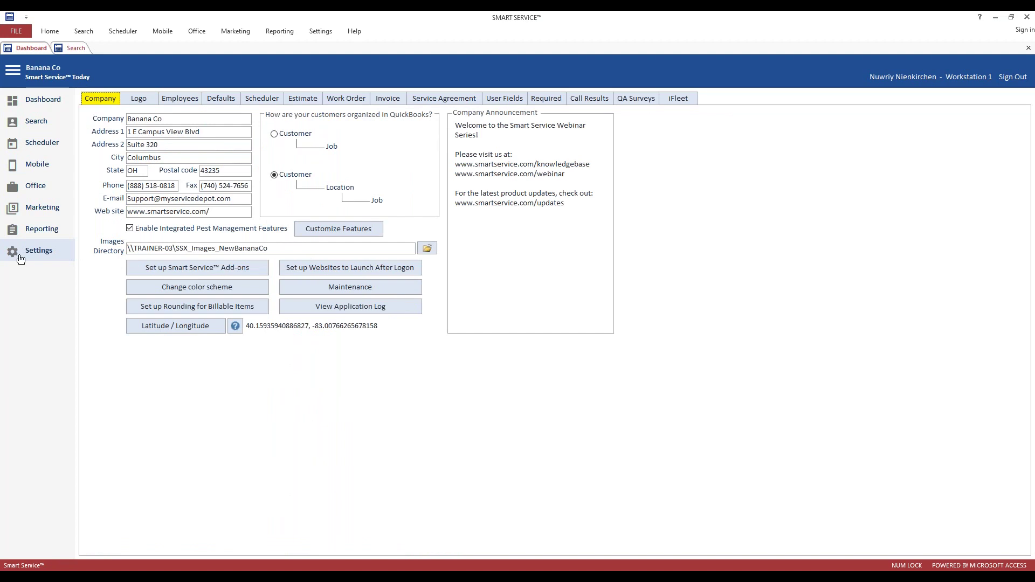
click(256, 98)
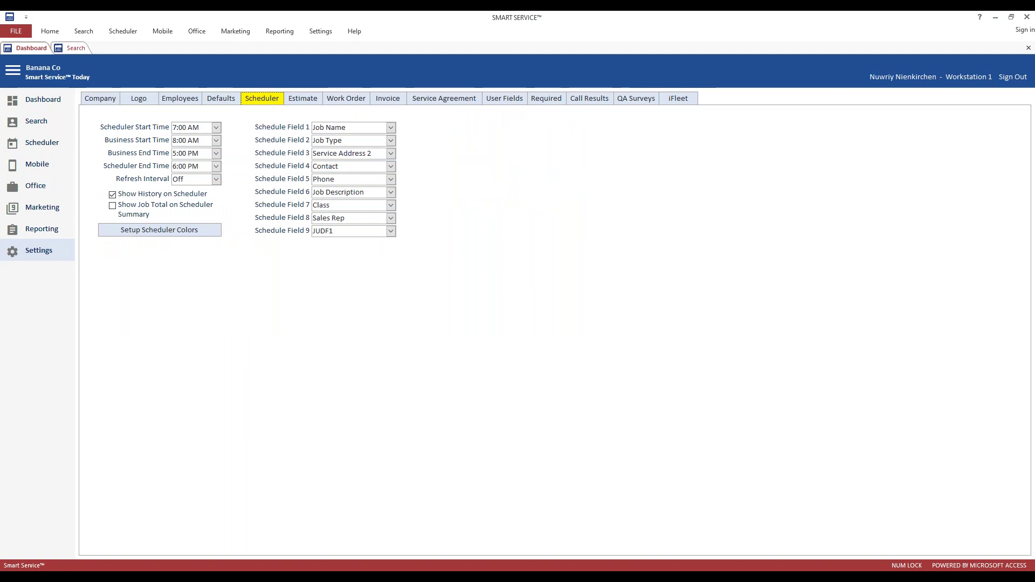
Open the schedule color setup and review the colors assigned by city and the available color-by categories.
click(162, 236)
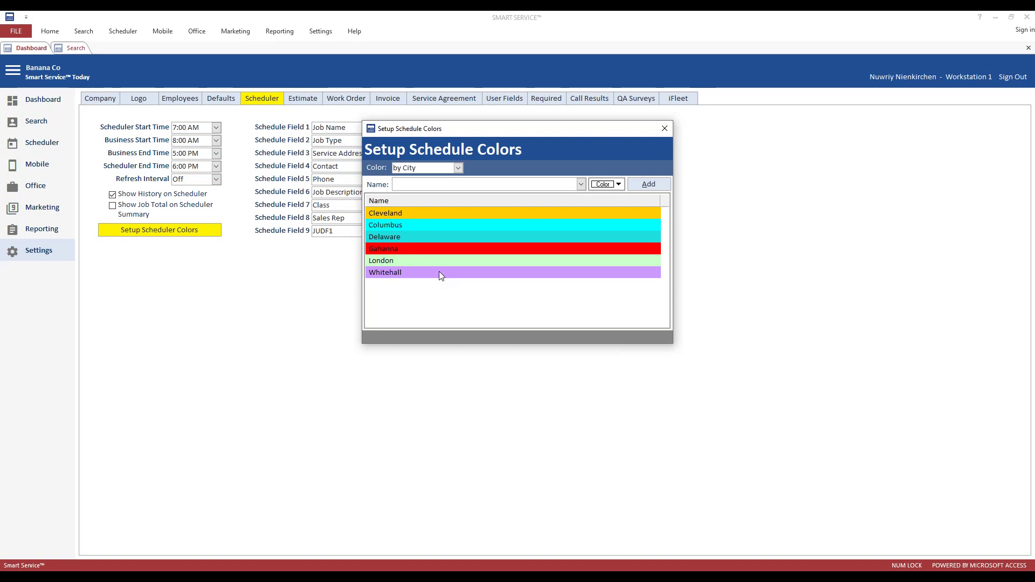
click(423, 225)
click(421, 241)
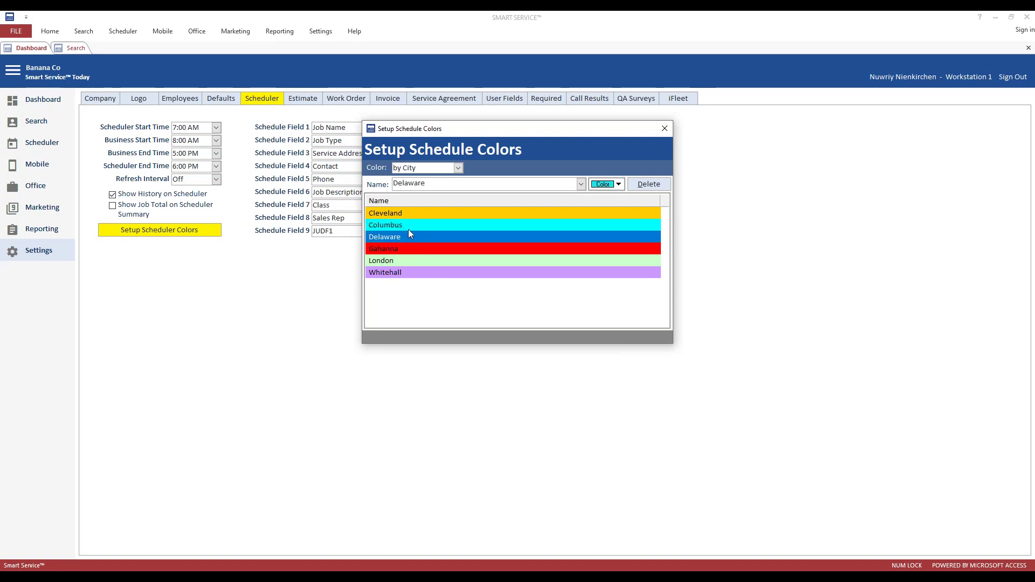
click(383, 300)
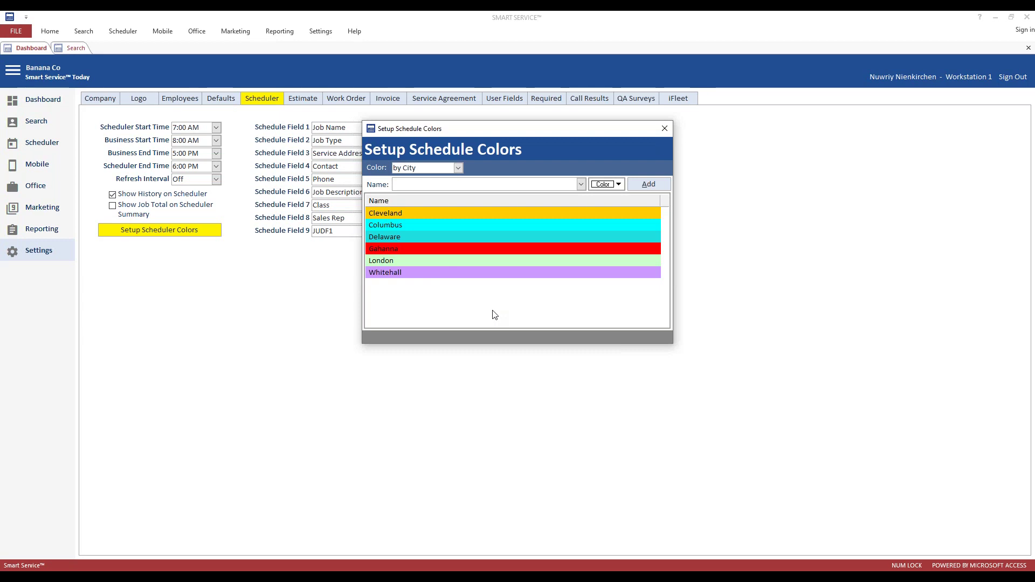
click(457, 168)
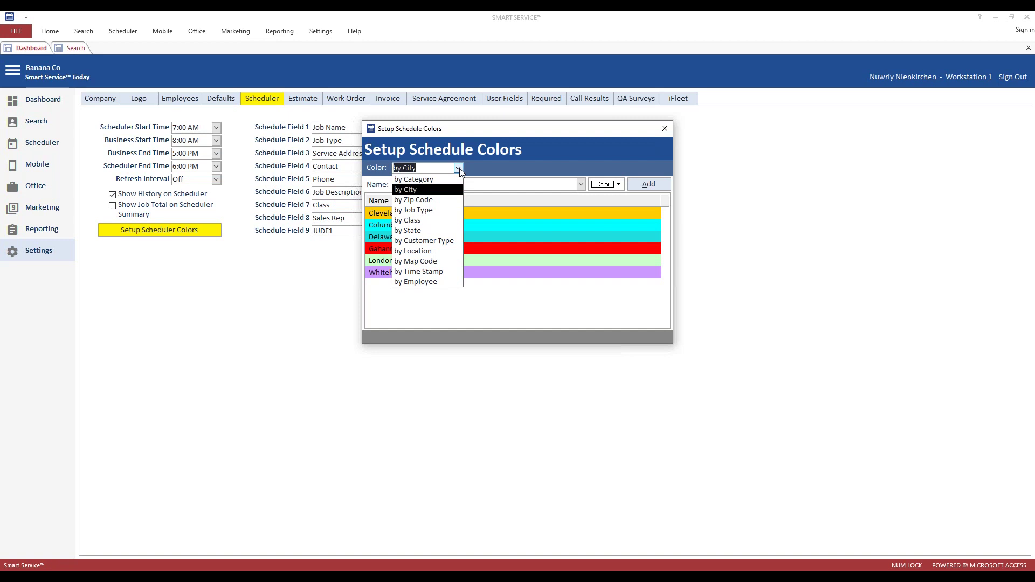
click(459, 171)
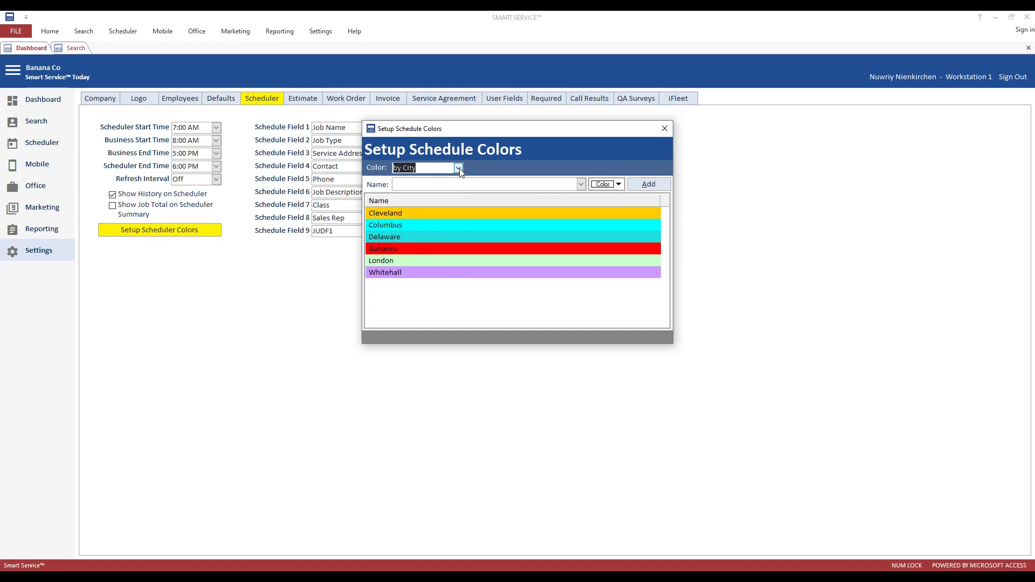
Try to give the city Lockbourne a custom green color of red 3, green 251, blue 160.
click(581, 184)
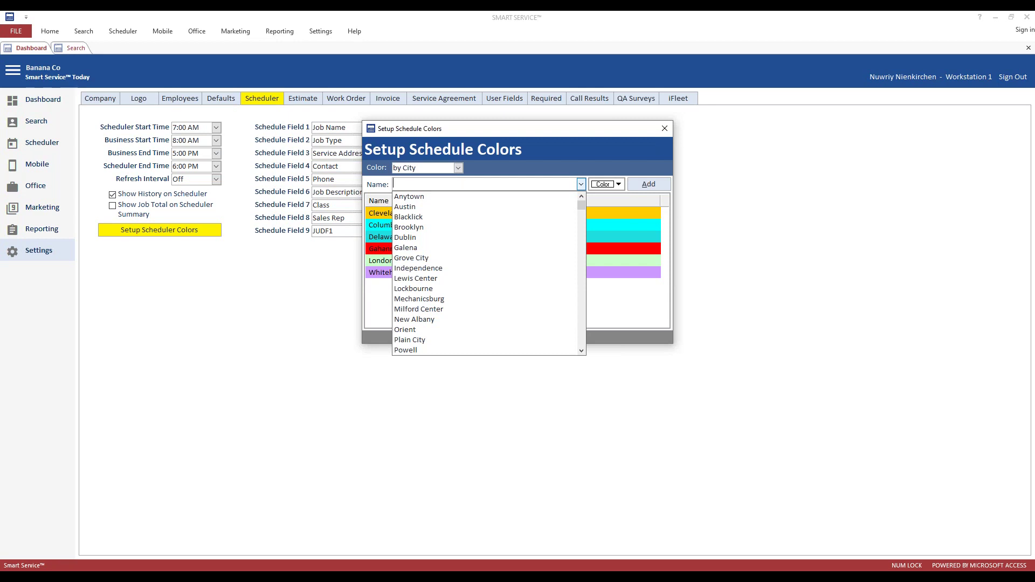
click(413, 290)
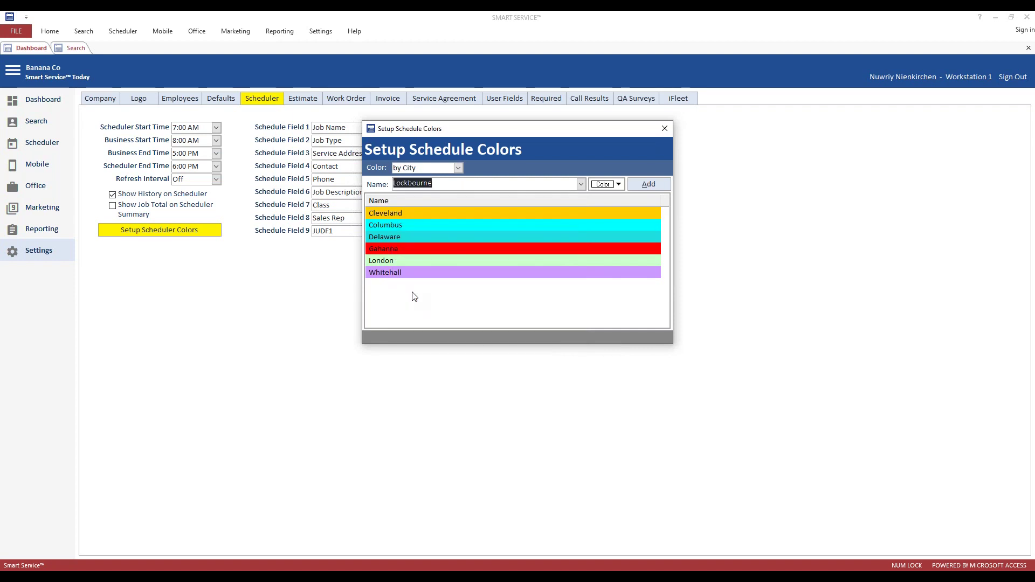
click(618, 184)
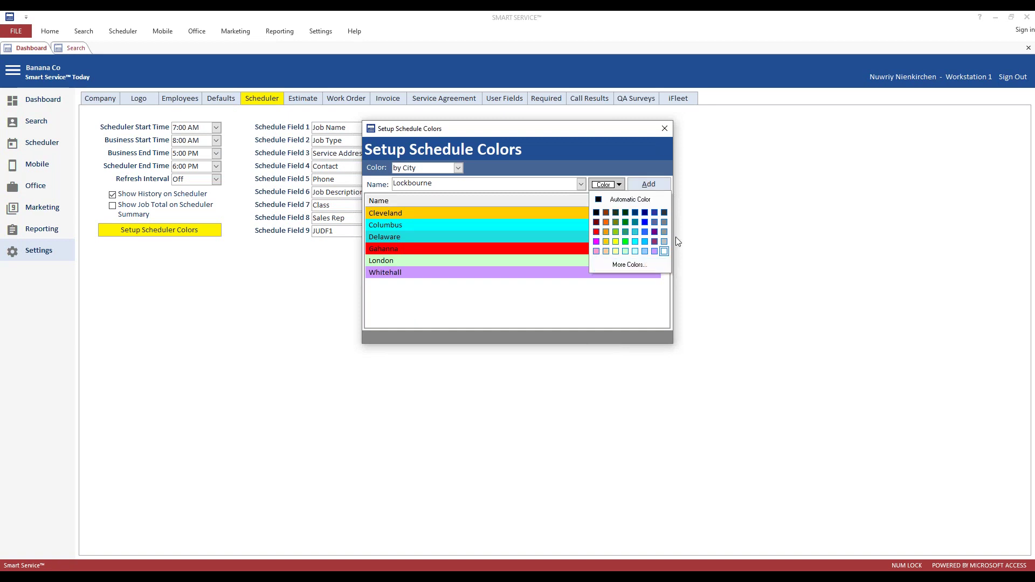
click(622, 266)
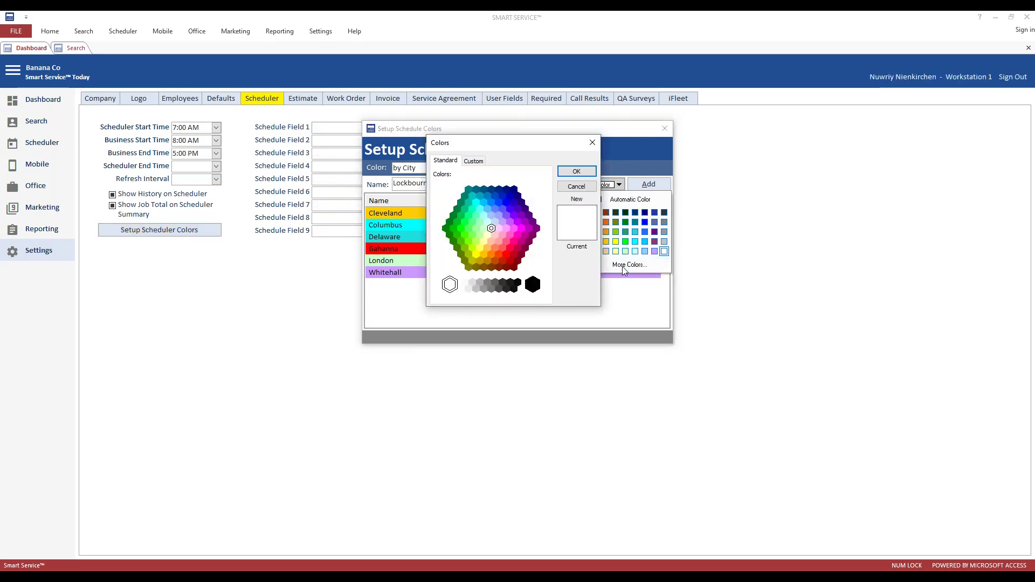
click(473, 162)
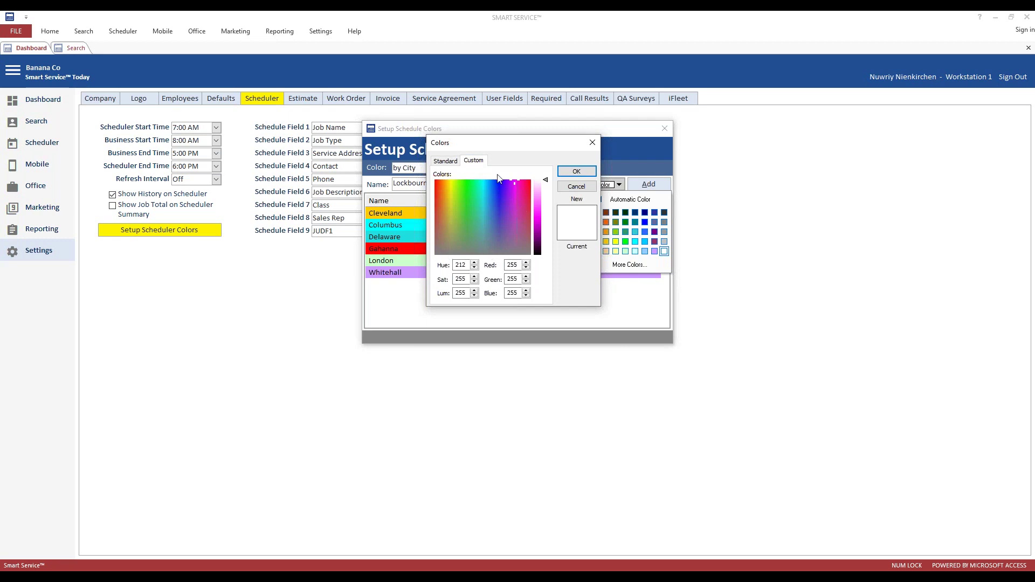
click(467, 189)
drag(468, 189, 477, 182)
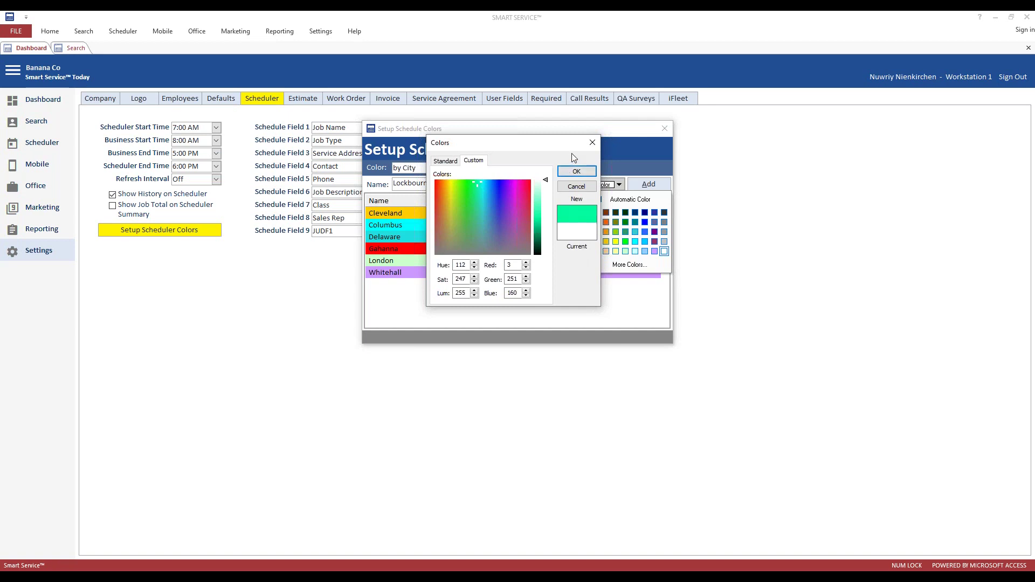
click(576, 171)
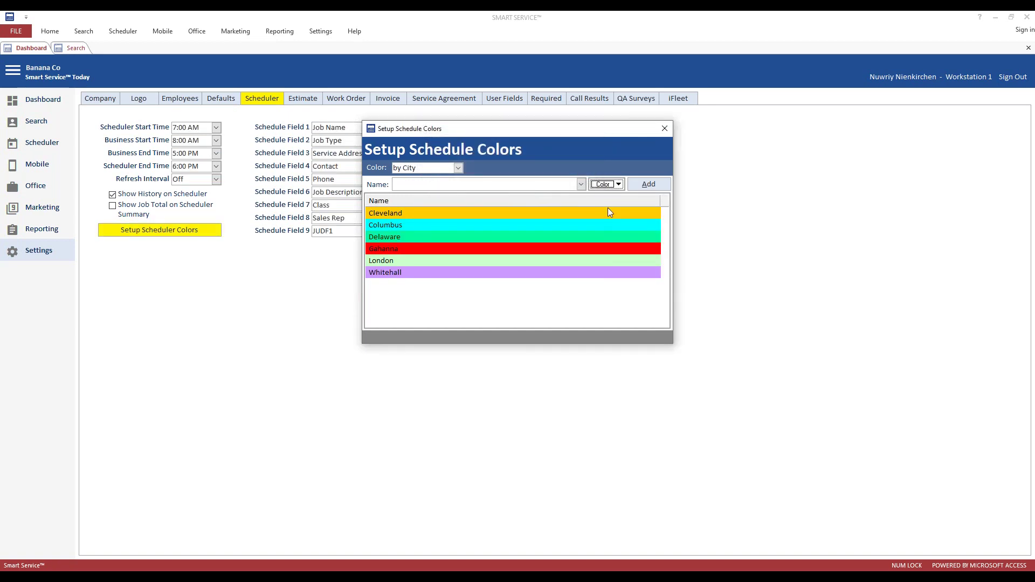
Add Lockbourne to the city color list and set its color to olive.
click(581, 185)
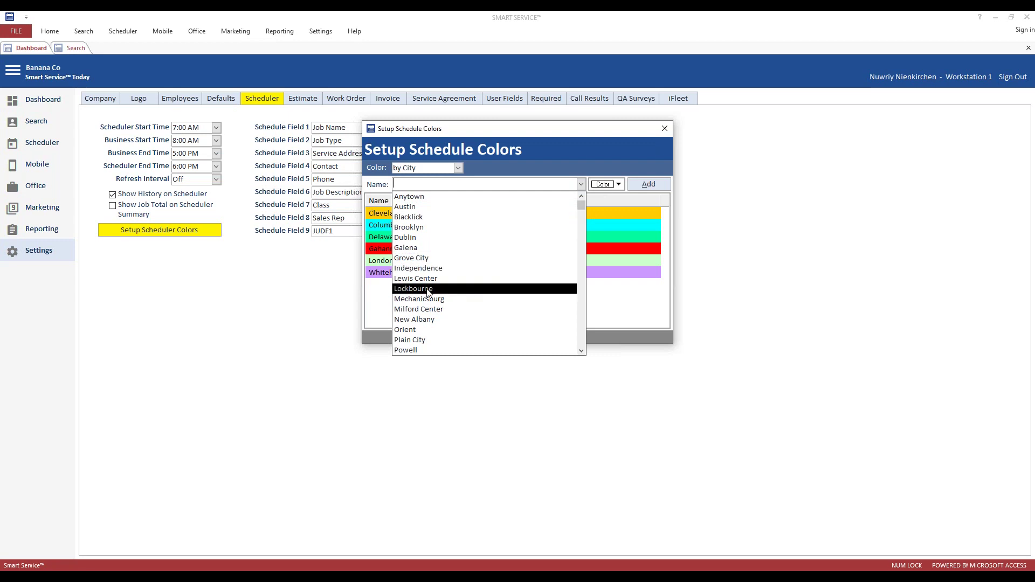
click(448, 291)
click(649, 184)
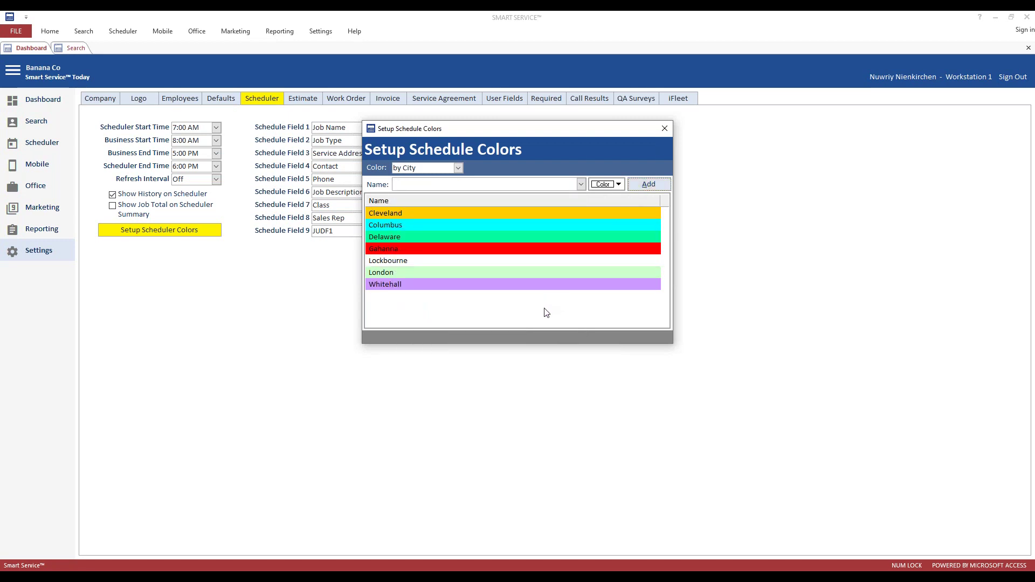
click(543, 262)
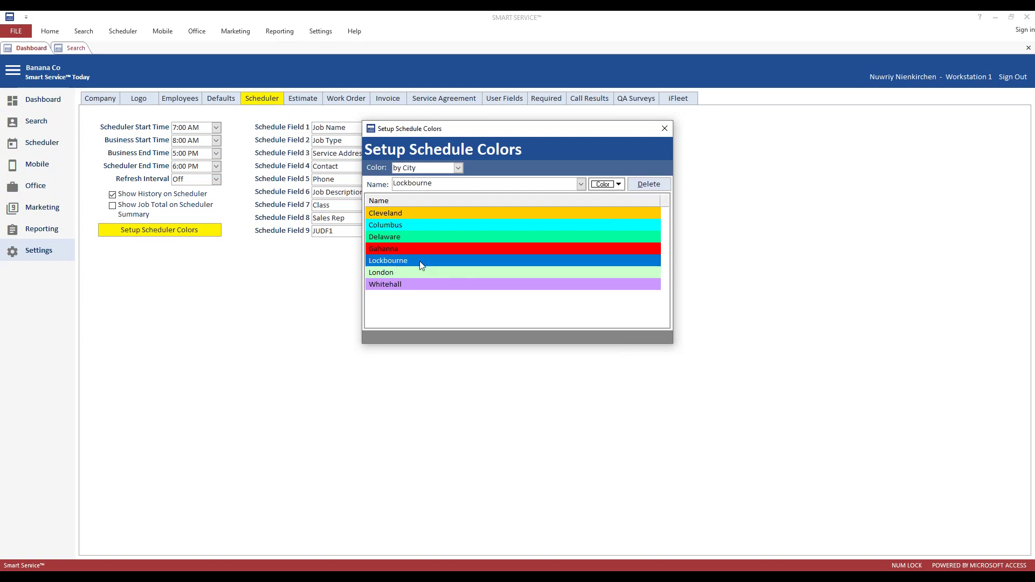
click(618, 185)
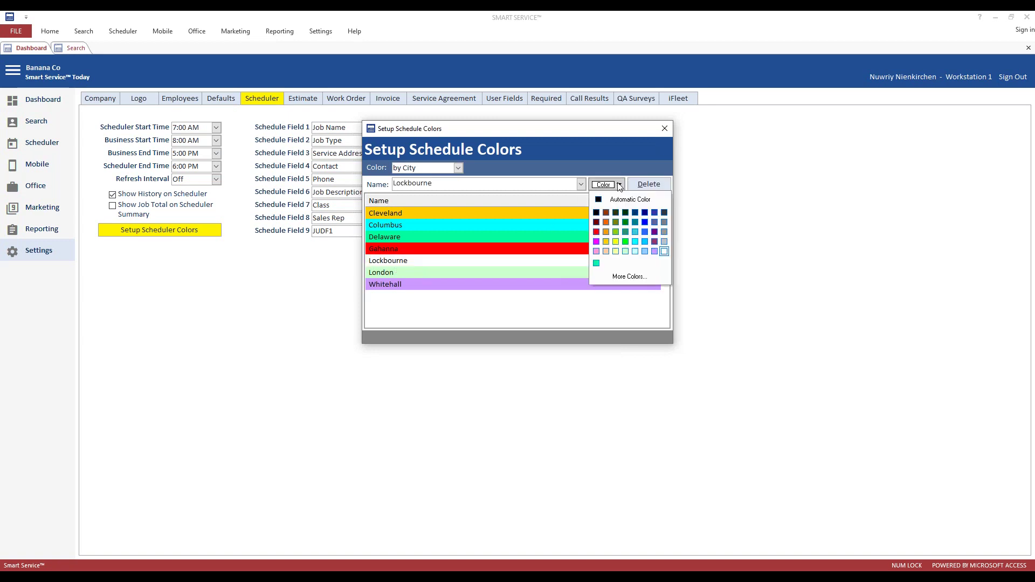
click(615, 221)
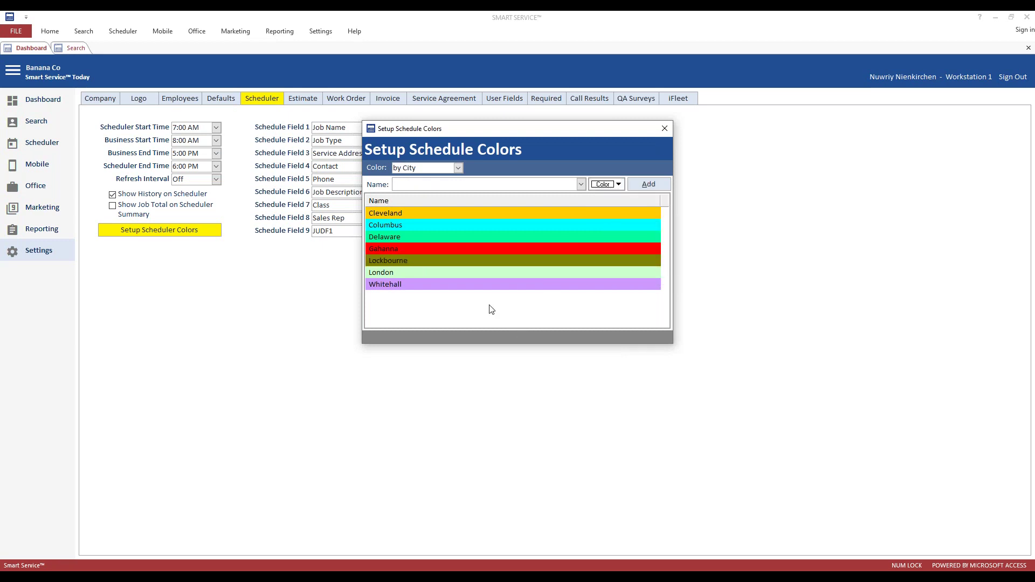
Change the schedule color of the city Lockbourne from the color palette to the same cyan as Columbus.
click(412, 263)
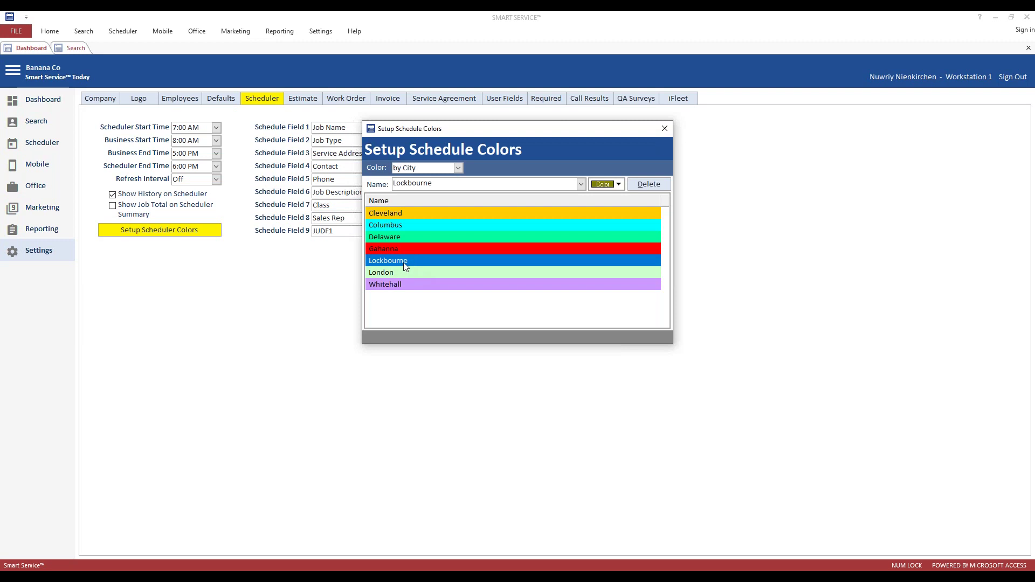
click(428, 299)
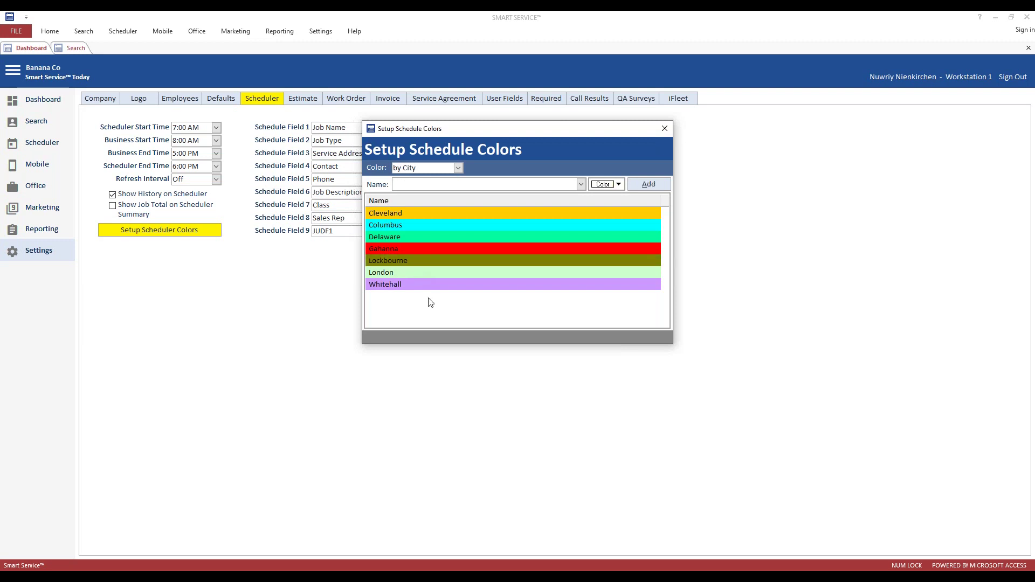
click(461, 263)
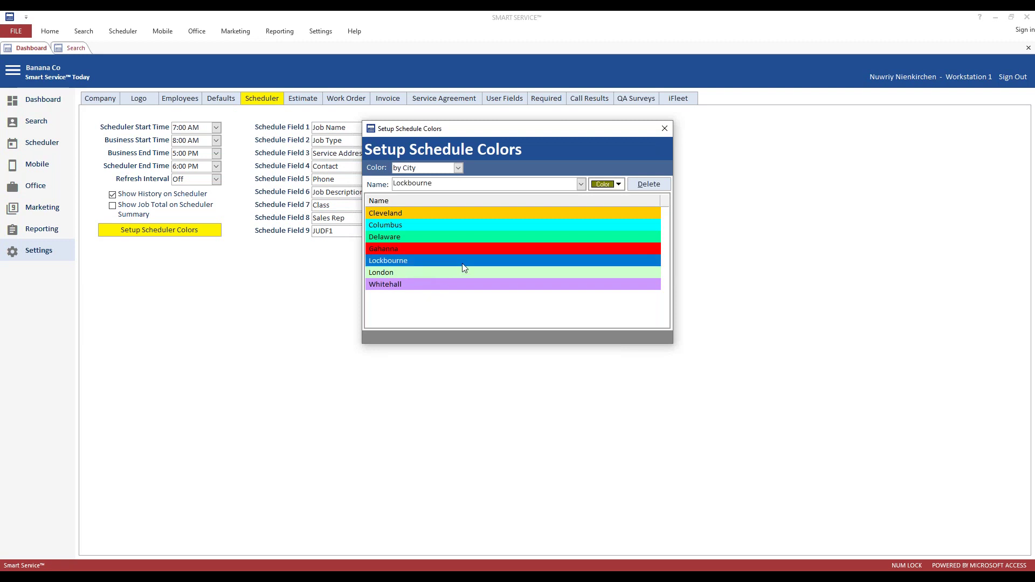
click(619, 184)
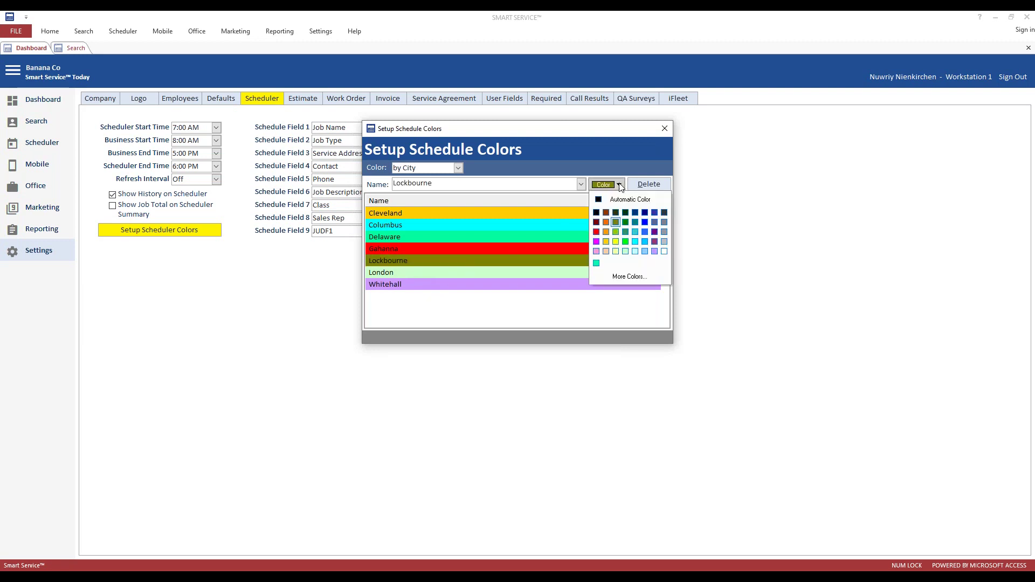
click(634, 241)
click(533, 322)
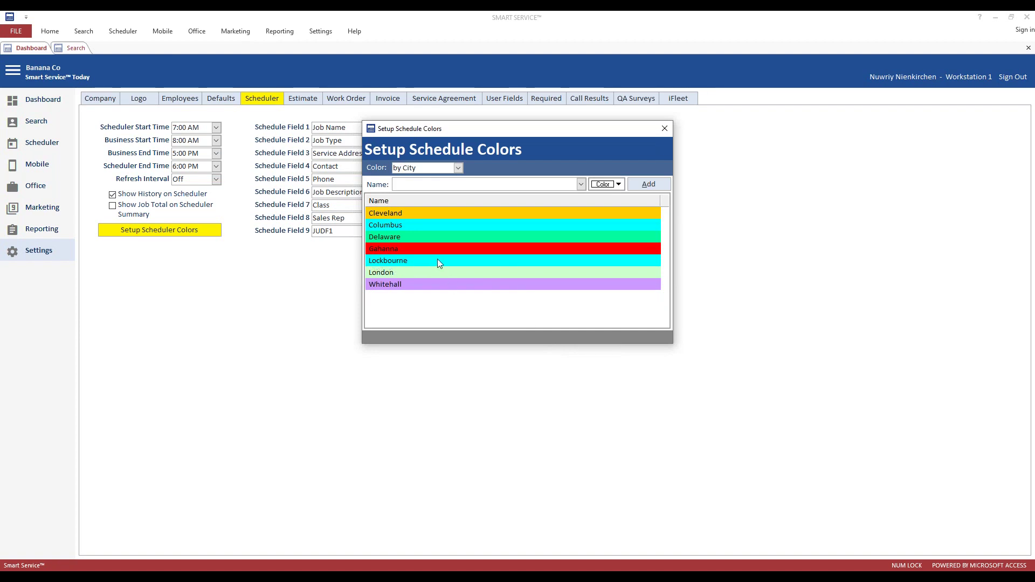
Check the available cities, close the schedule color setup, and list all customers in the customer search.
click(581, 184)
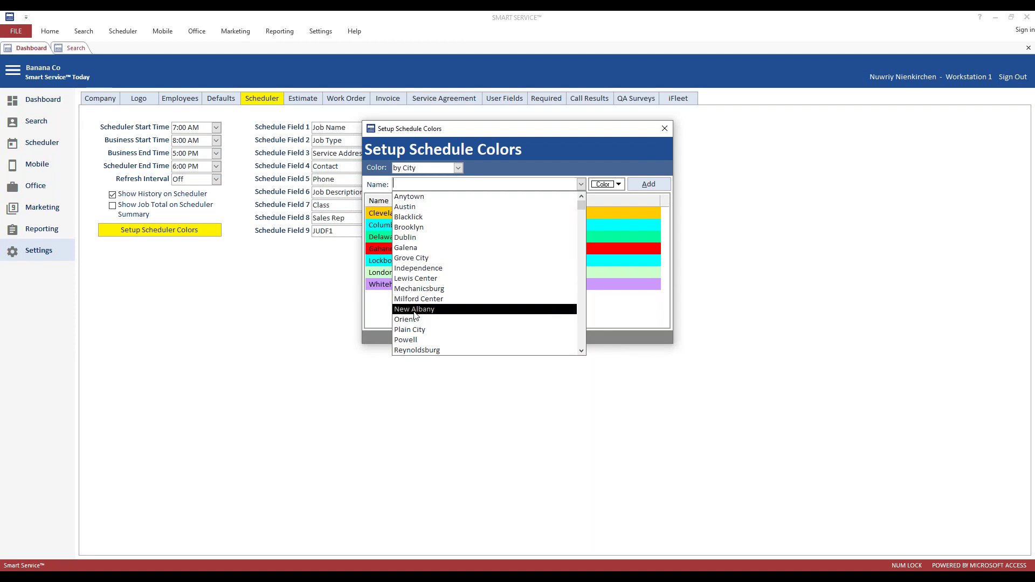
click(665, 128)
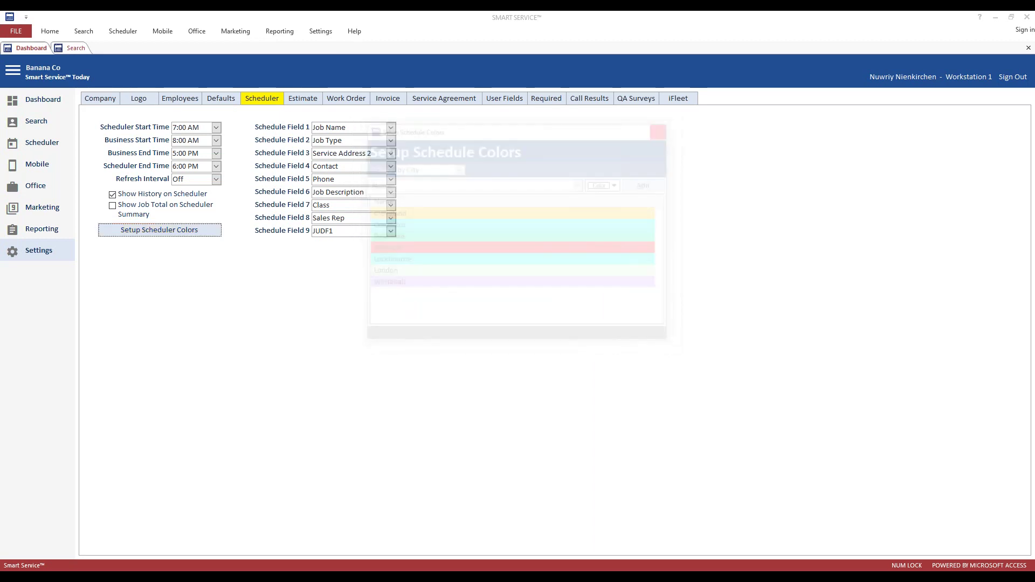
click(31, 123)
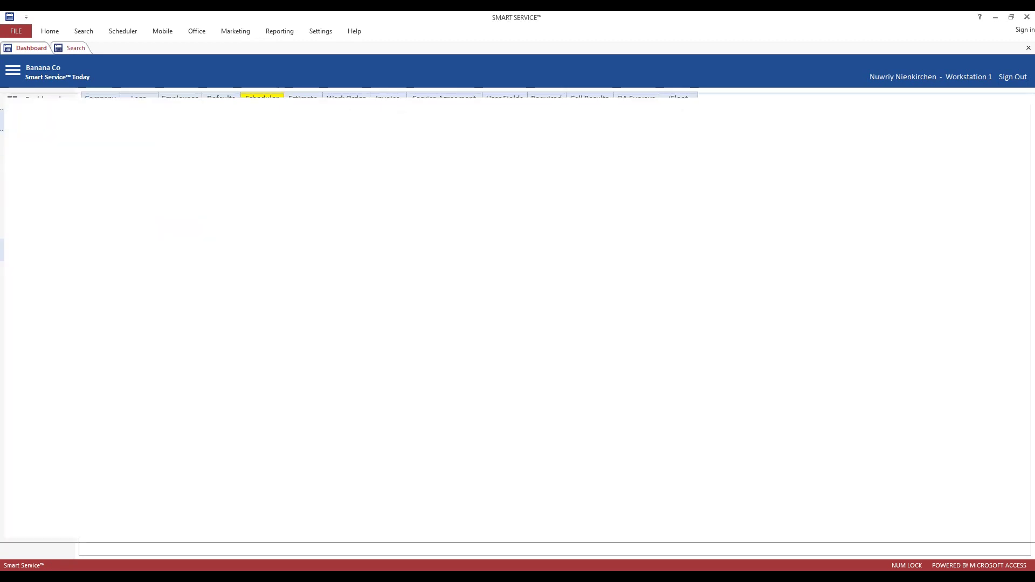
click(117, 86)
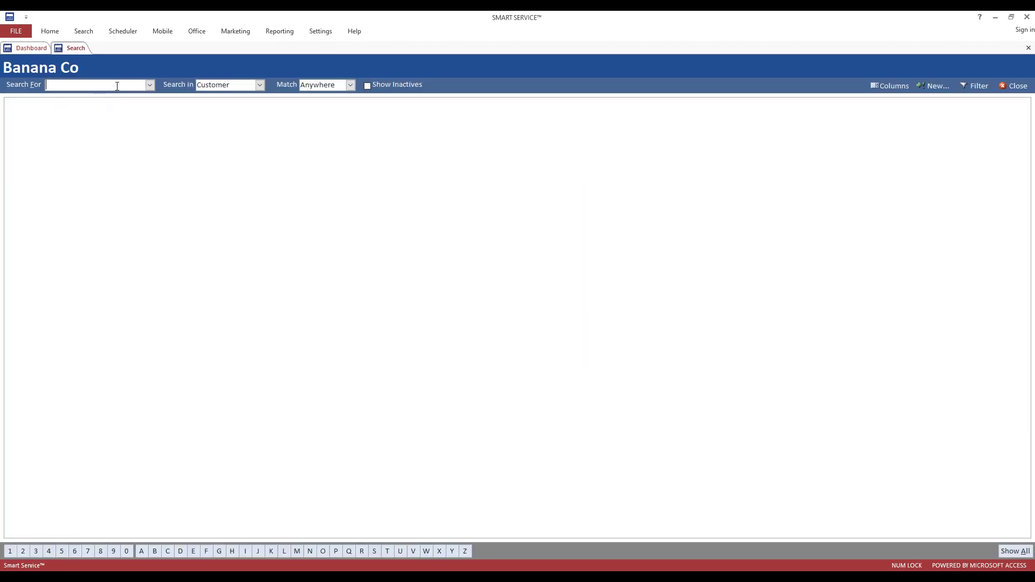
key(Return)
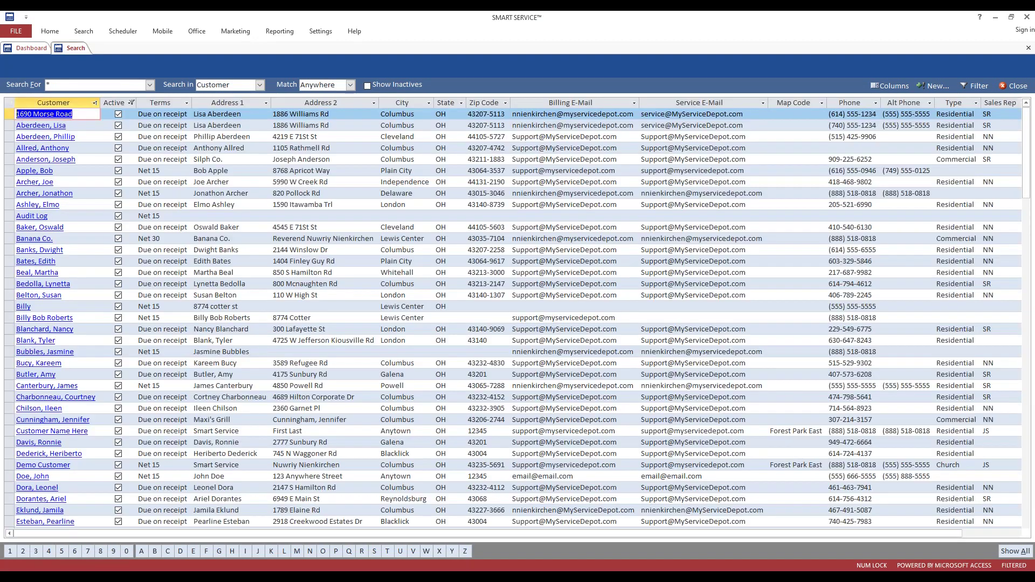
Filter the customer list by Billing City to show only customers in Upper Arlngtn.
click(978, 87)
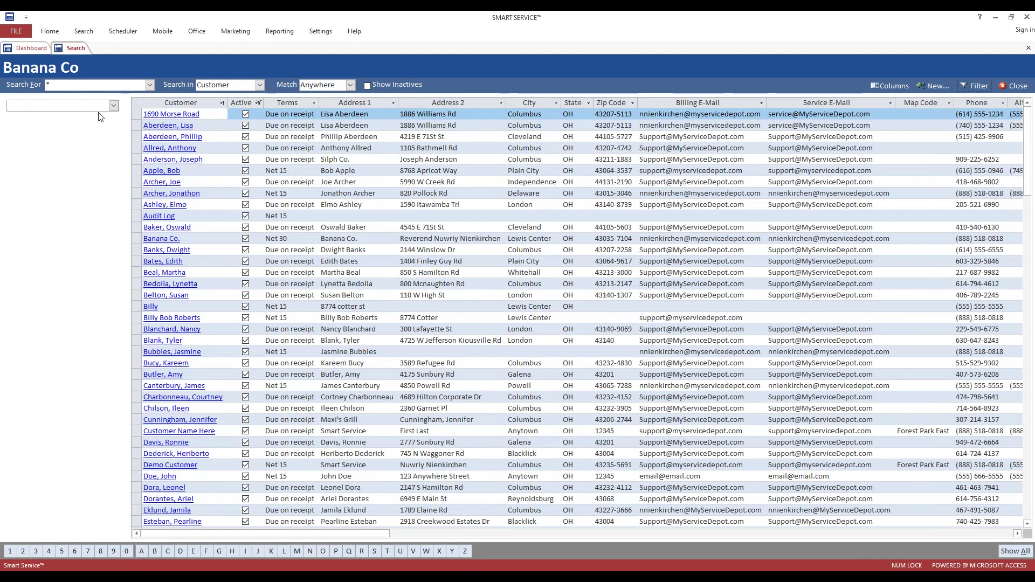
click(113, 105)
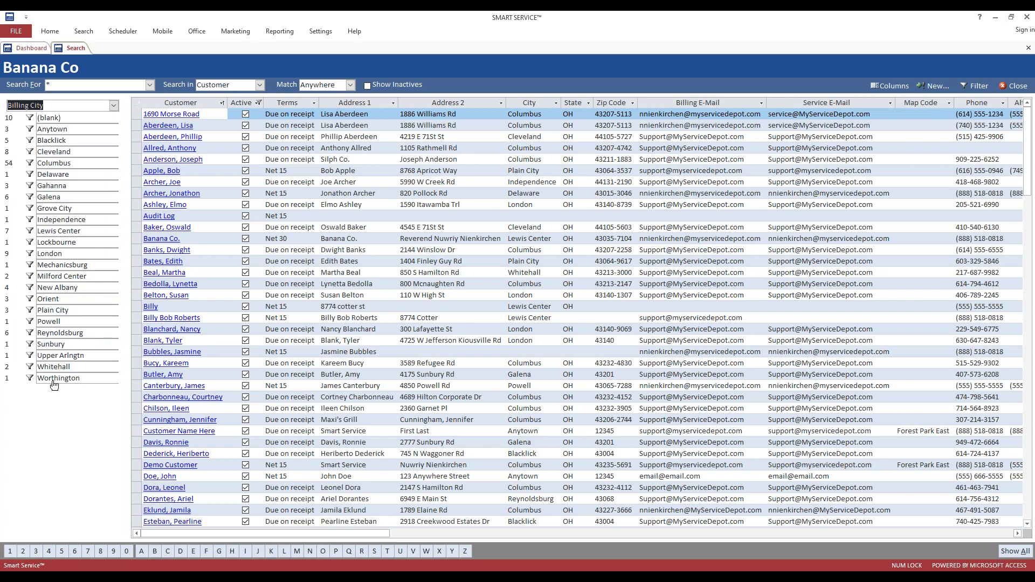
click(29, 355)
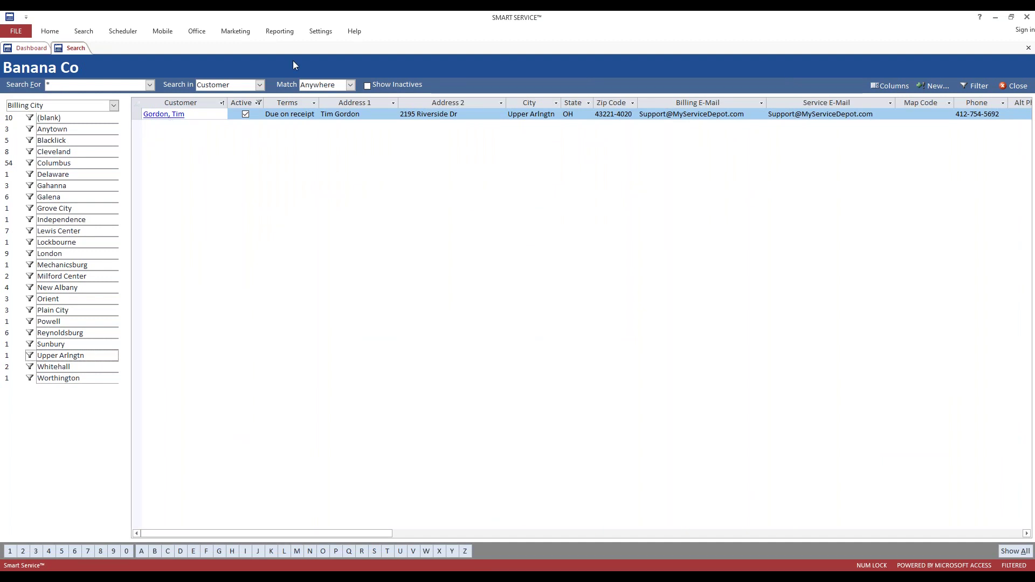
Go back to the scheduler settings and review the color-by categories in the schedule color setup, then close it.
click(40, 50)
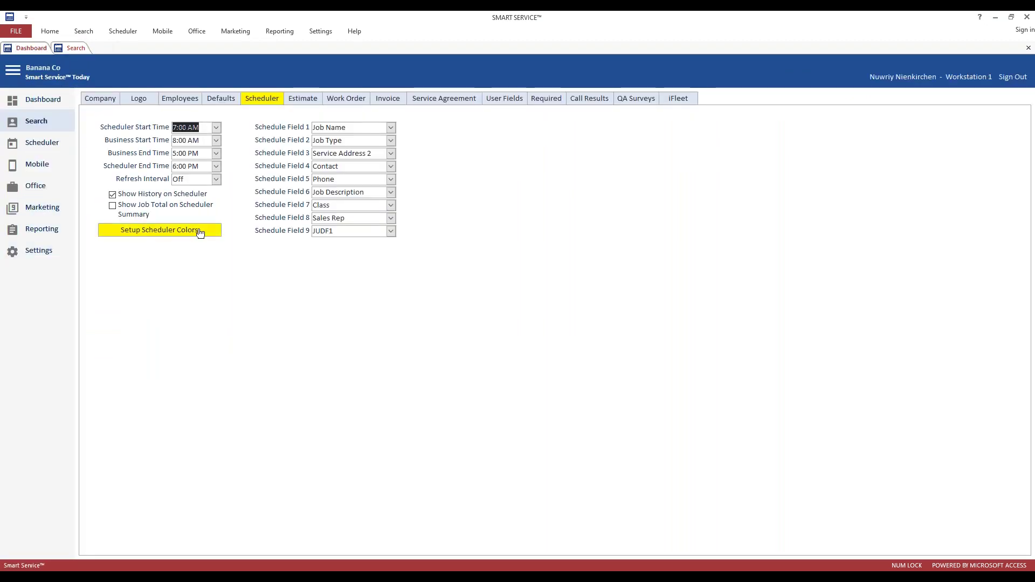
click(163, 235)
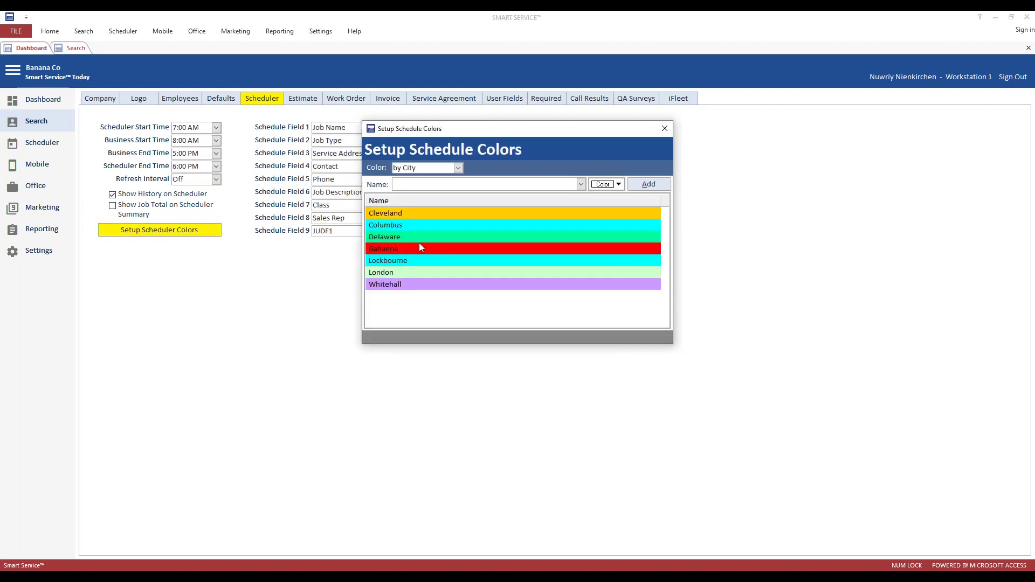
click(457, 168)
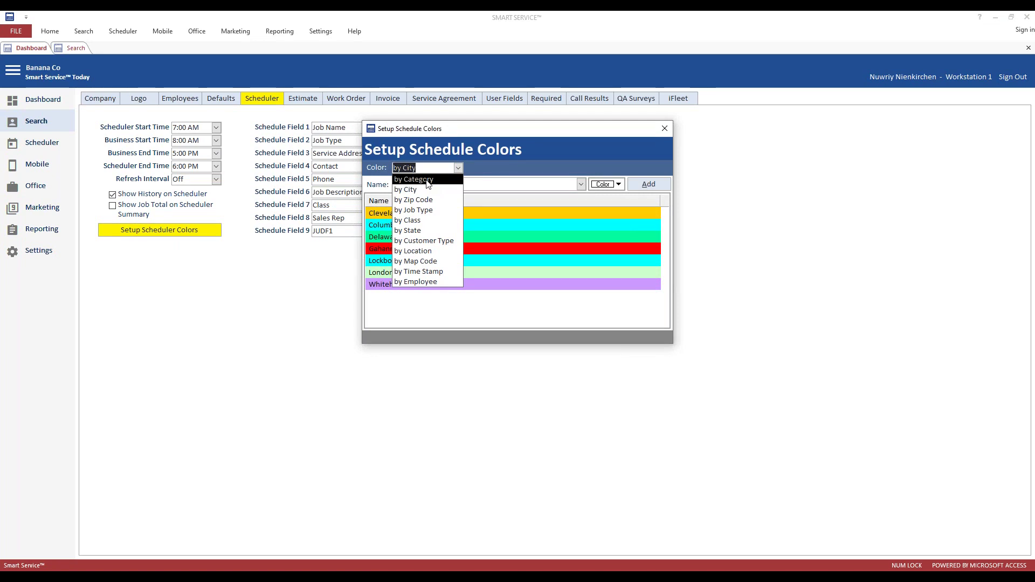
click(457, 168)
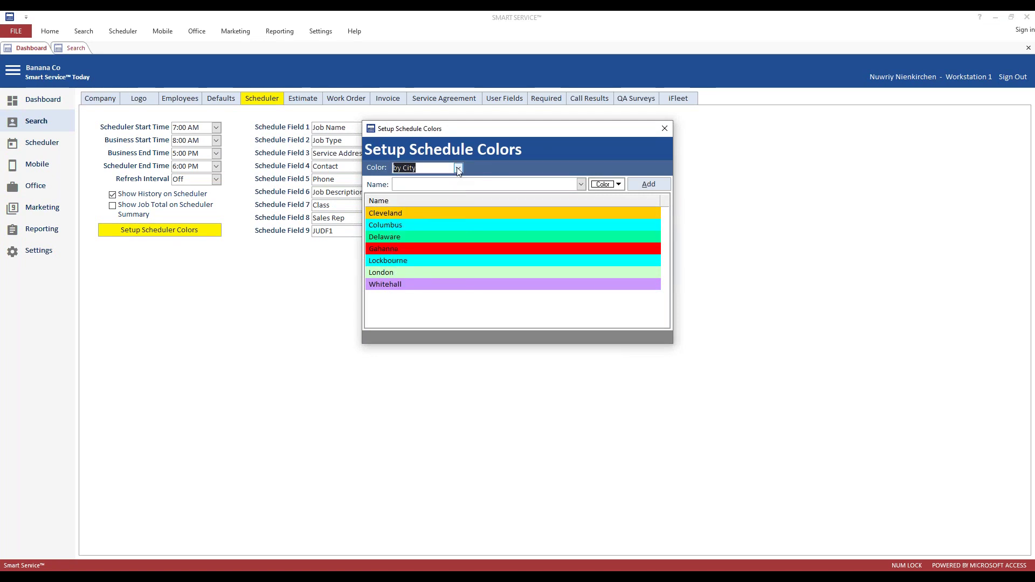
click(664, 129)
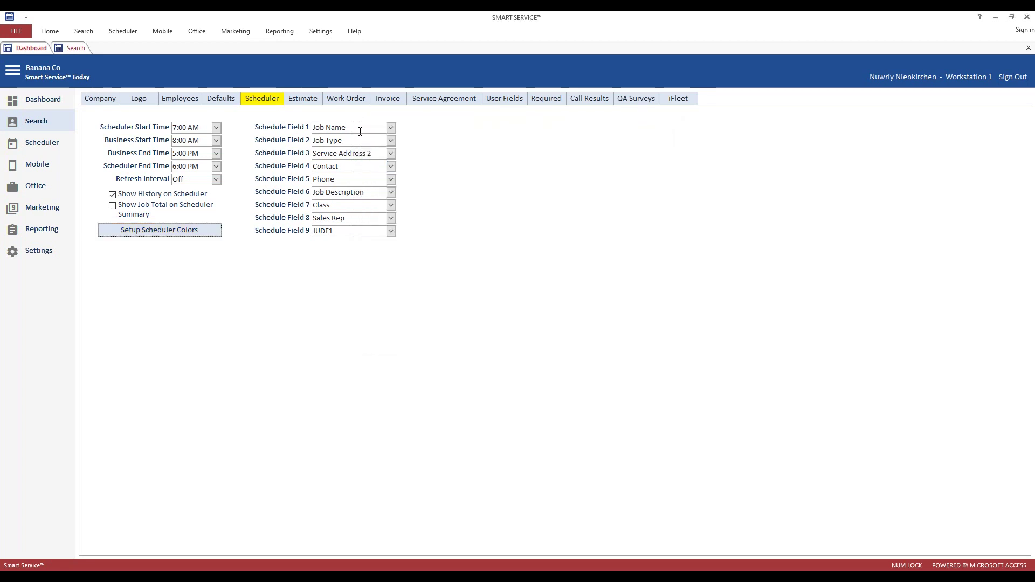
Set Schedule Field 3 to Job Description in the scheduler settings.
drag(362, 129, 313, 167)
click(56, 149)
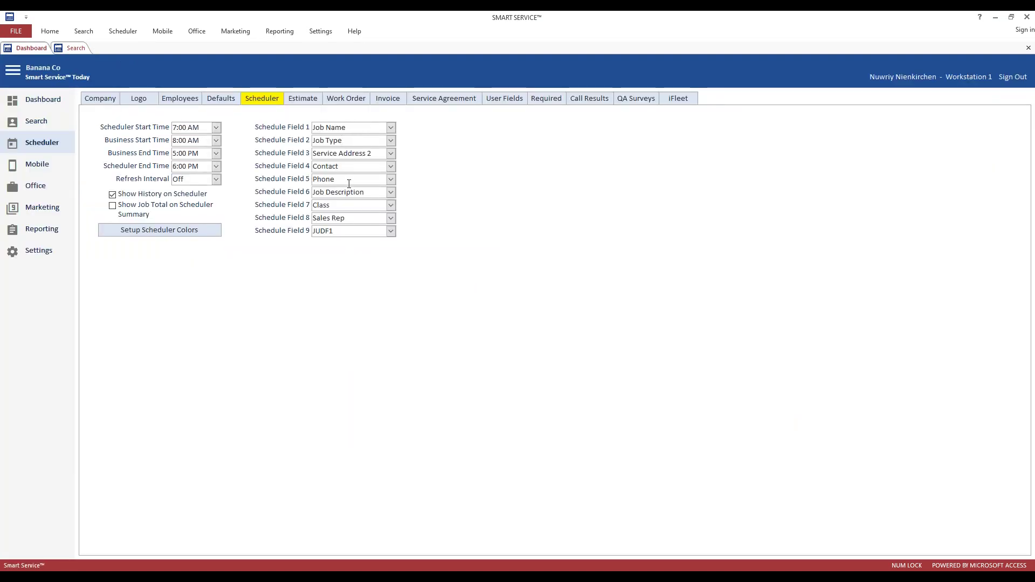
click(391, 155)
text(Job D)
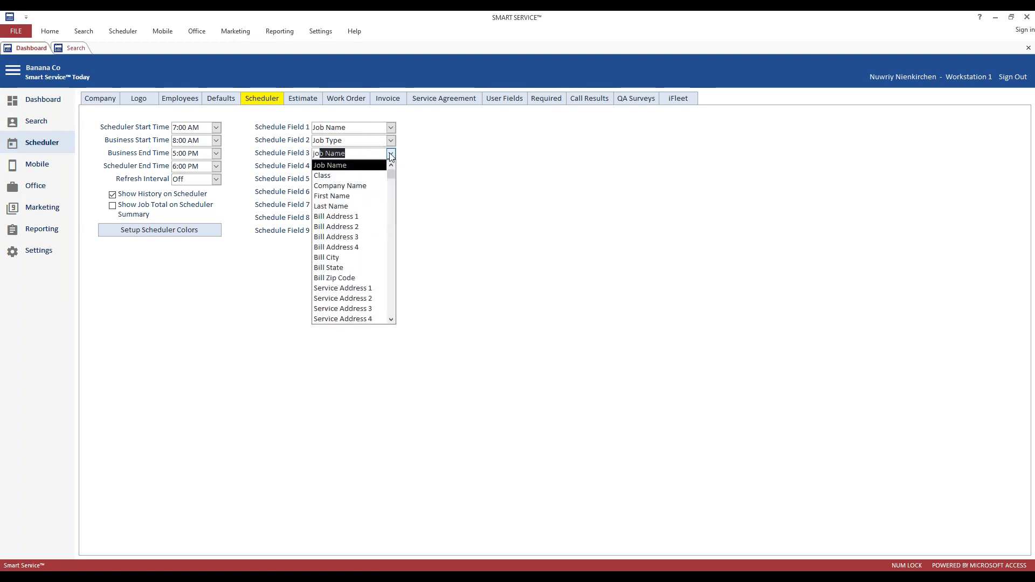
key(Tab)
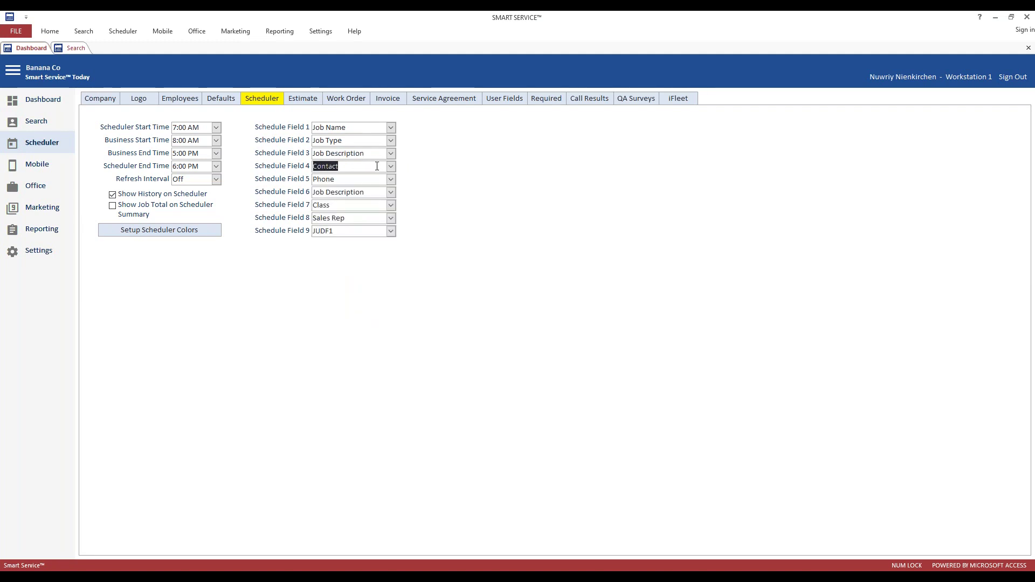
Set Schedule Field 4 to Service Address 2.
text(se)
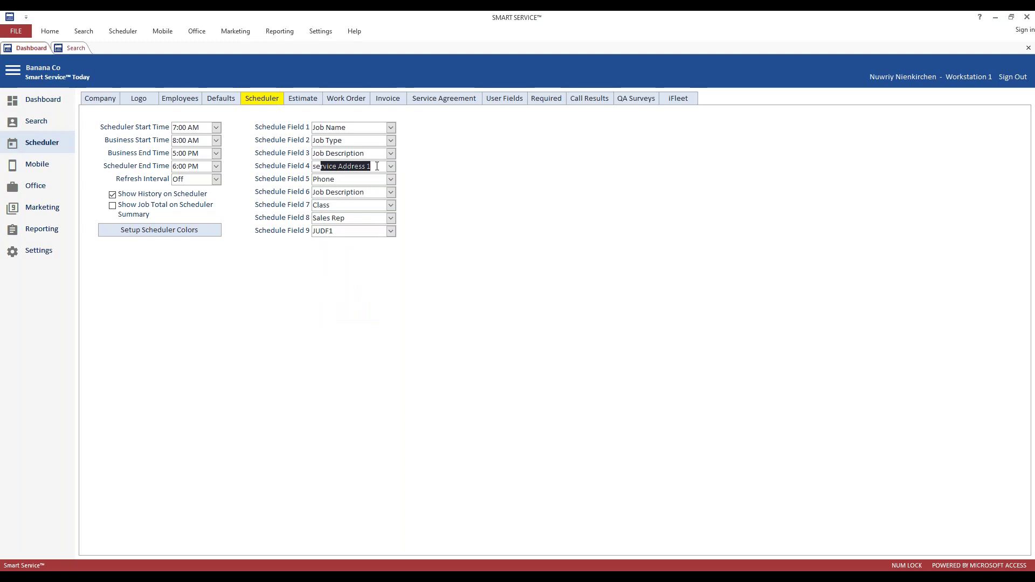
text(r)
click(390, 166)
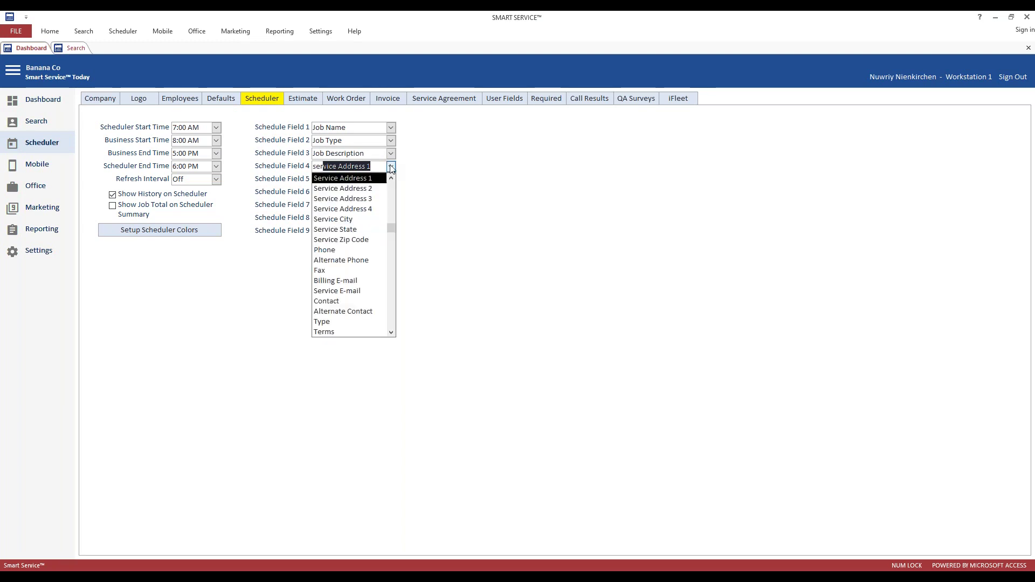
click(362, 188)
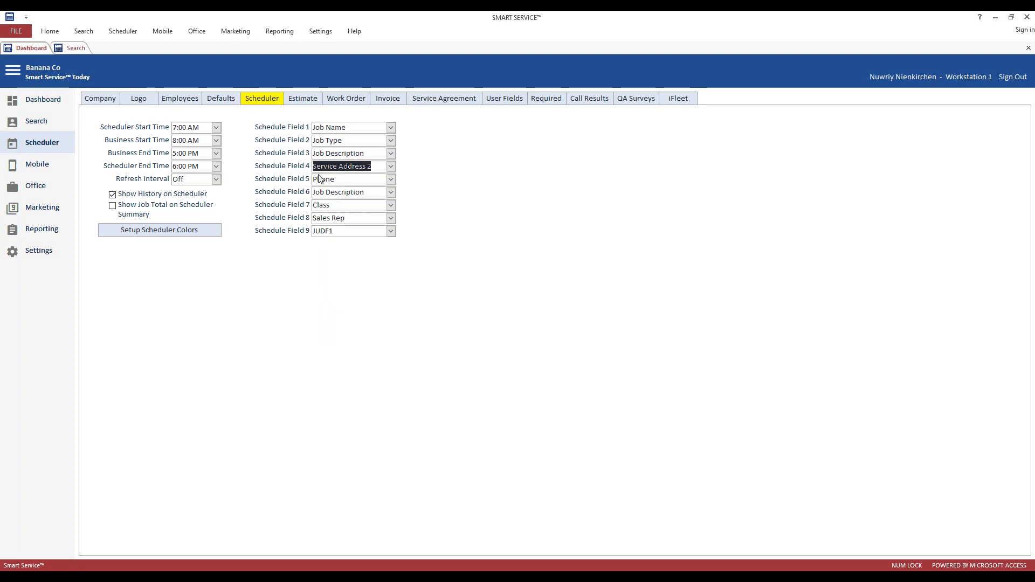
Set Schedule Field 6 to Contact.
click(391, 193)
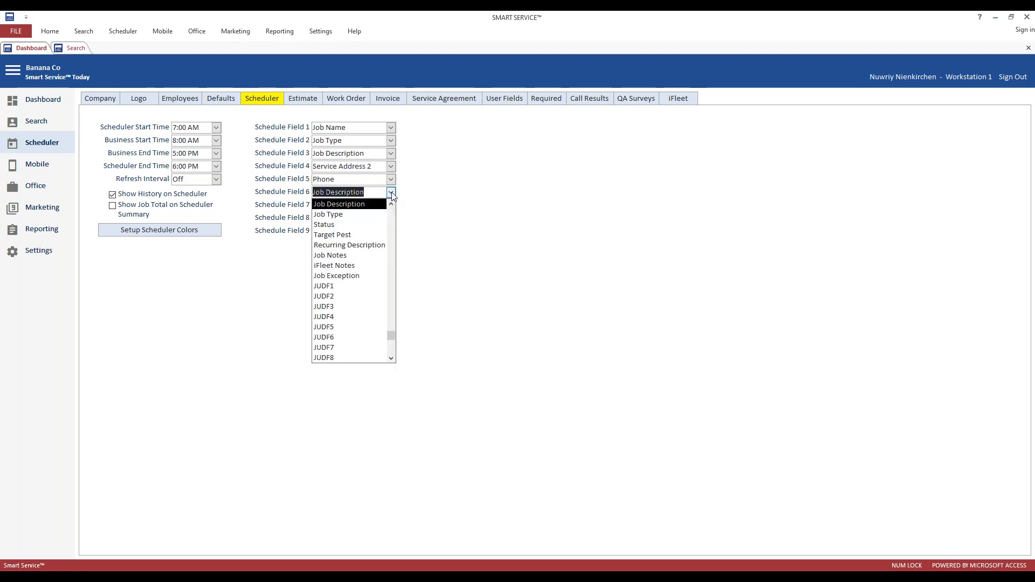
text(contact)
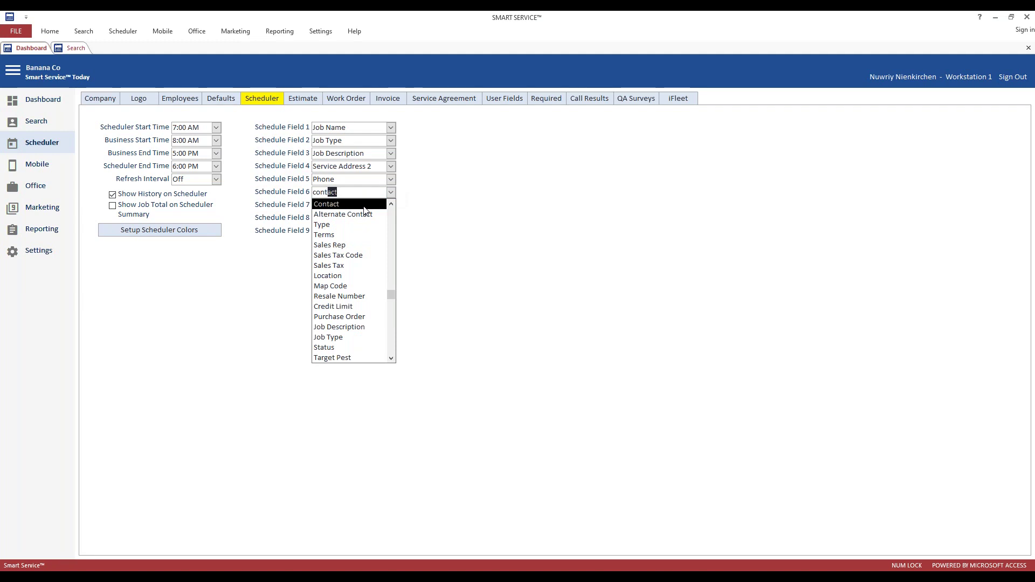
key(Return)
click(339, 163)
click(347, 141)
click(256, 103)
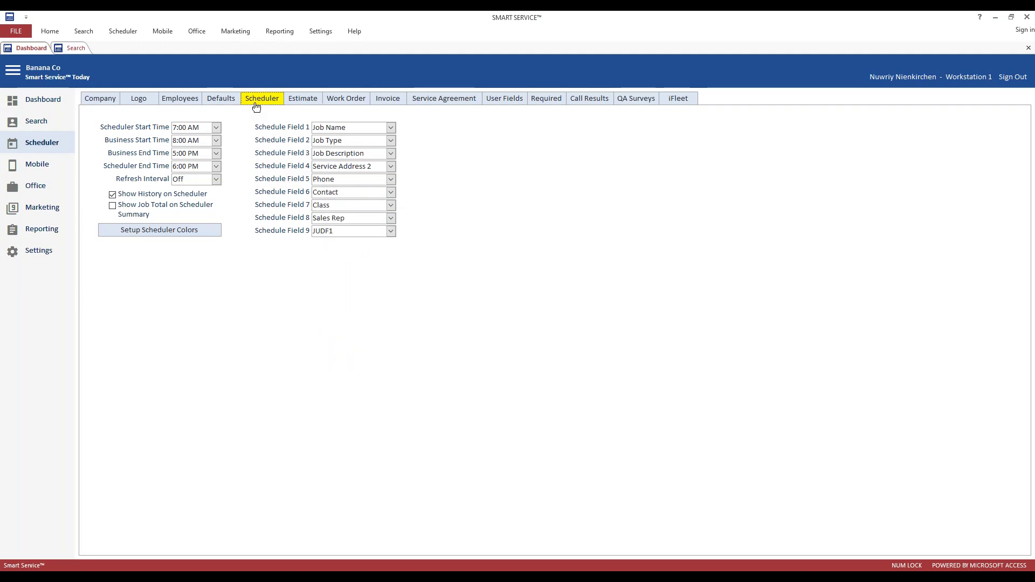
Open the schedule and select the No Heat & filter change job in the last technician's column to check its displayed fields.
click(30, 144)
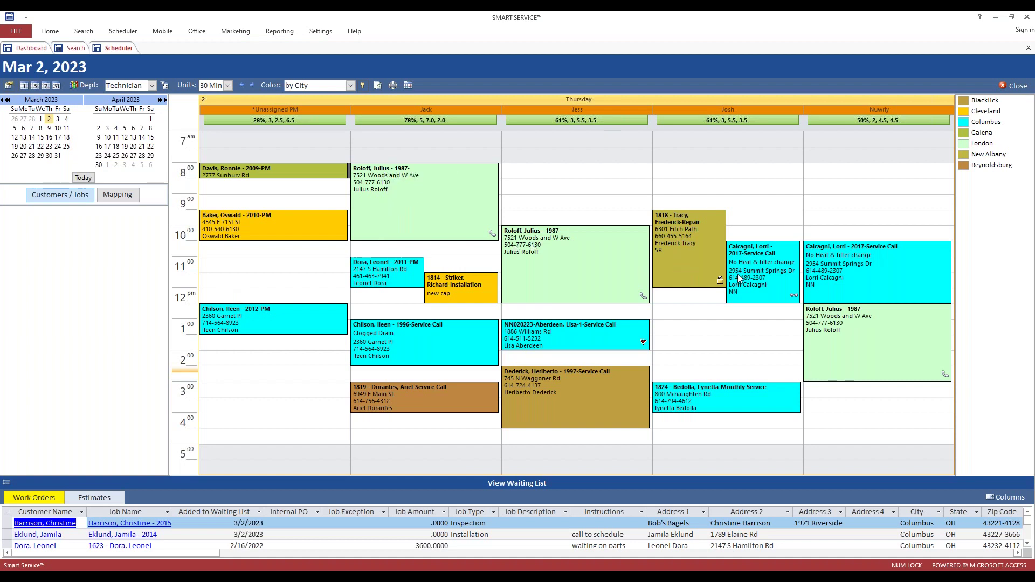
click(866, 271)
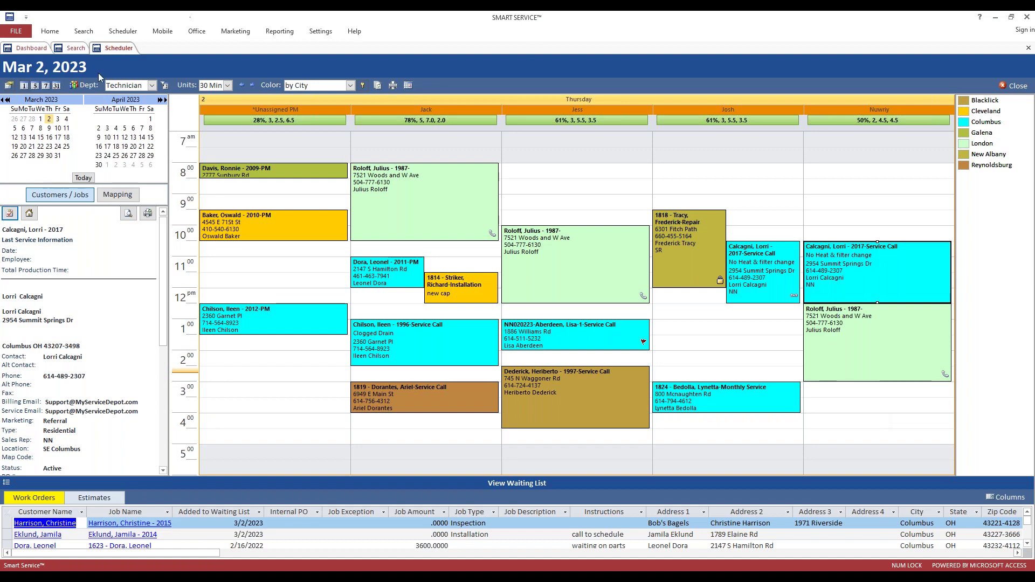
Return to the scheduler settings and review the Scheduler Start Time and Business Start Time options.
click(18, 48)
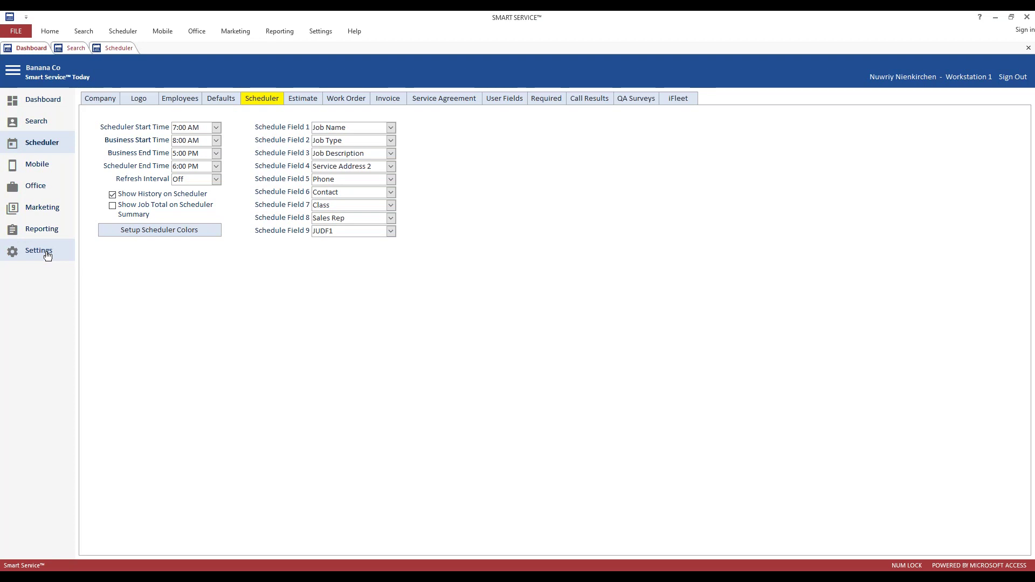
click(216, 130)
click(216, 133)
click(216, 141)
click(216, 146)
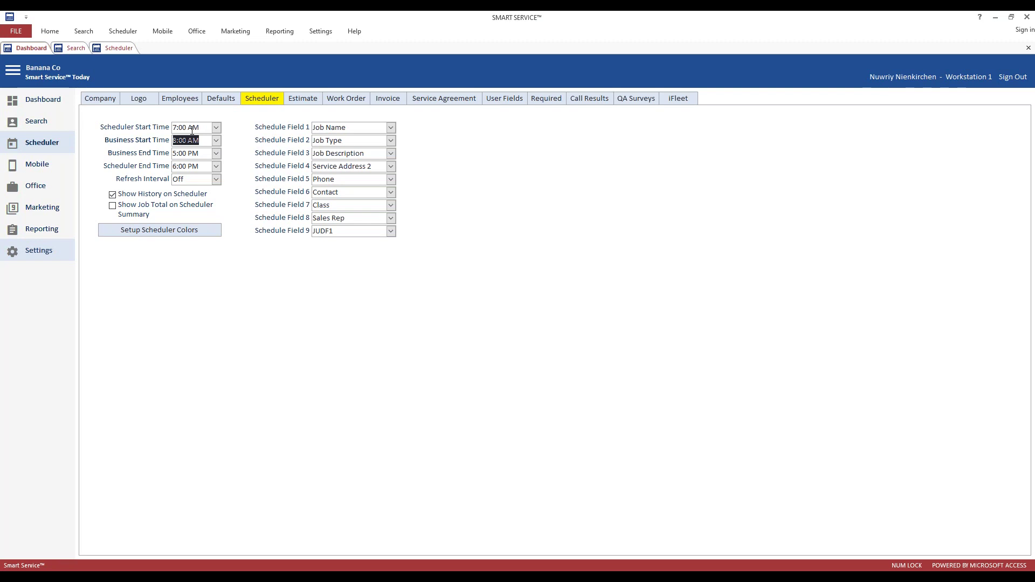
Compare the hours shown on the schedule with the start and end times in the scheduler settings, and return to the schedule.
click(42, 142)
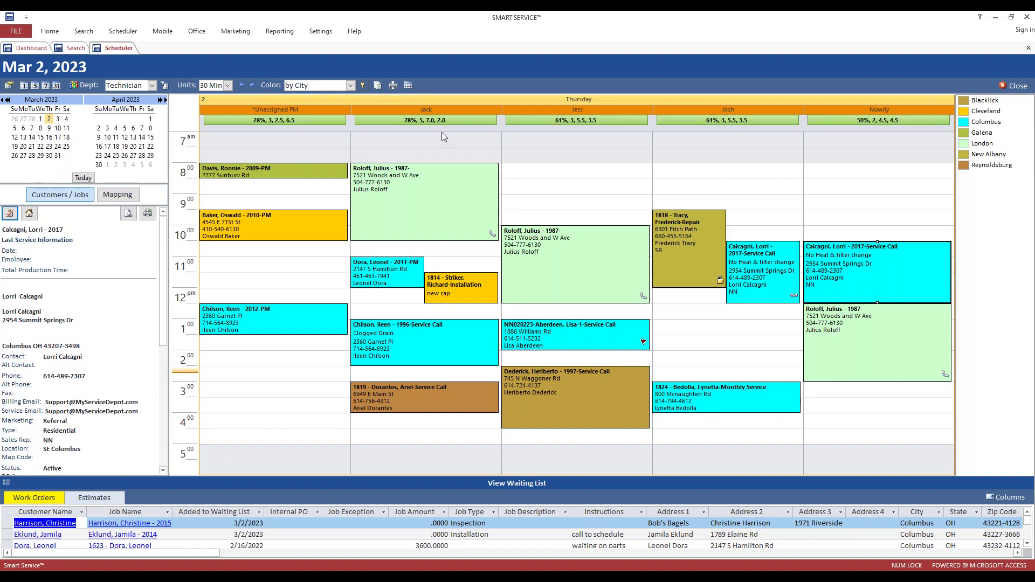
click(31, 48)
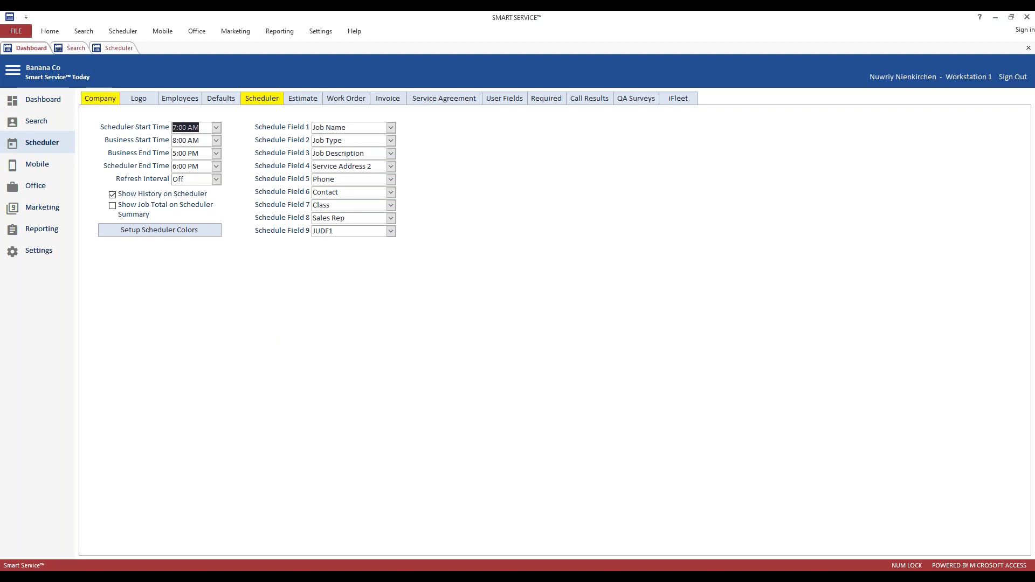
click(114, 48)
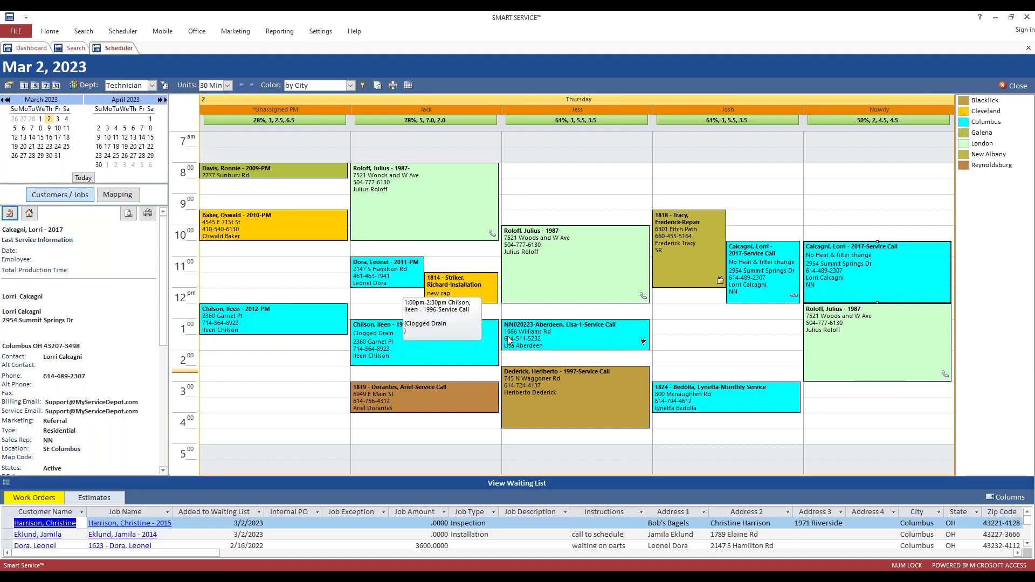
Compare the actions available for the morning job in the second technician's column with those for the empty time slot above it.
right_click(612, 263)
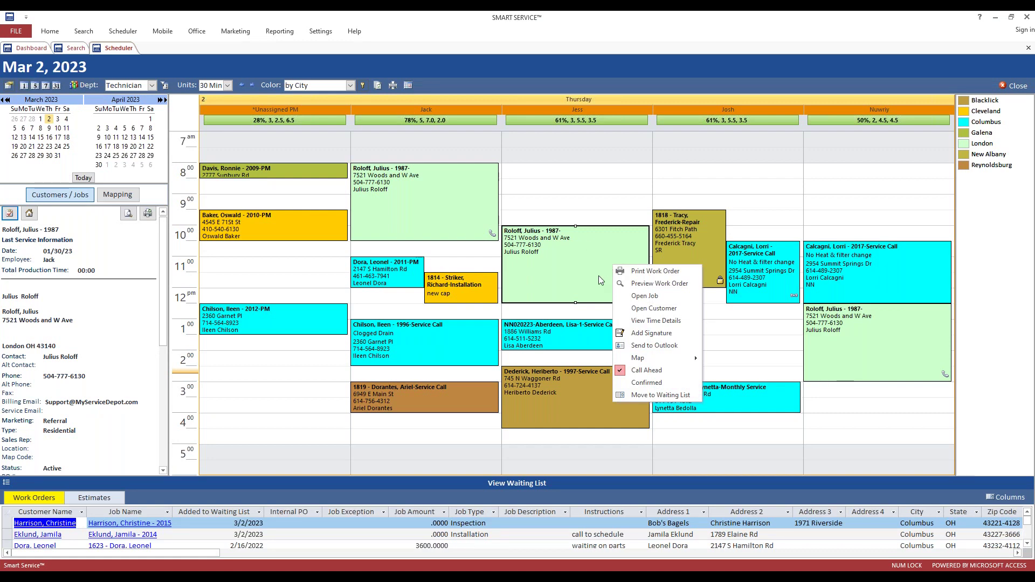
right_click(600, 189)
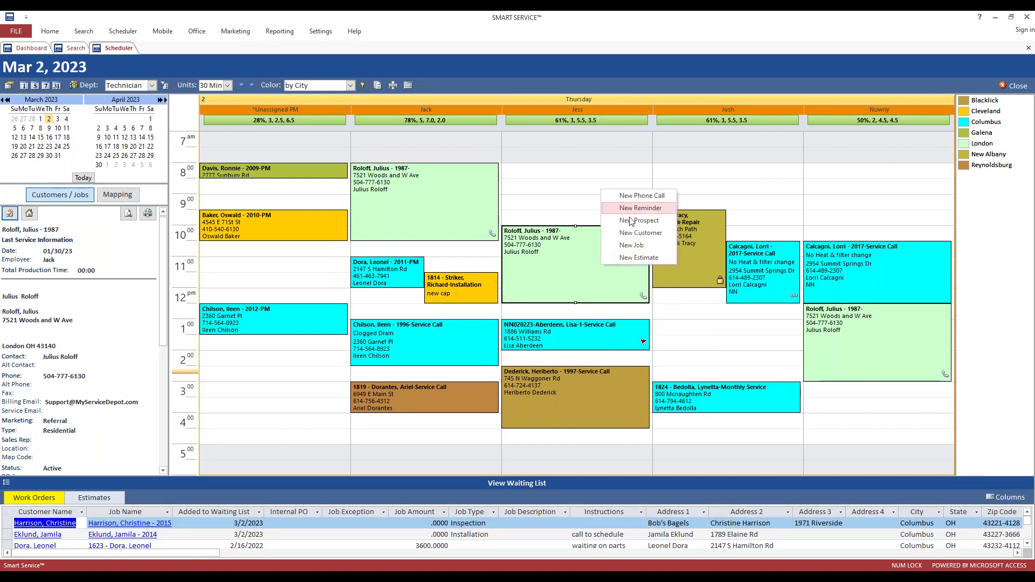
right_click(578, 270)
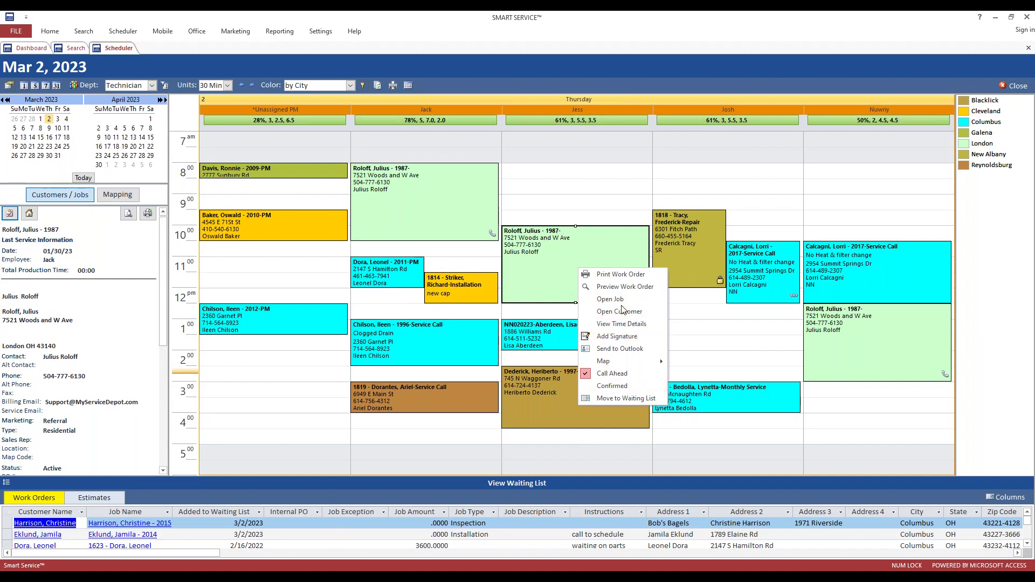
View the time details of the 8:00 AM job in the first technician's column and close the time entries.
click(458, 231)
right_click(458, 230)
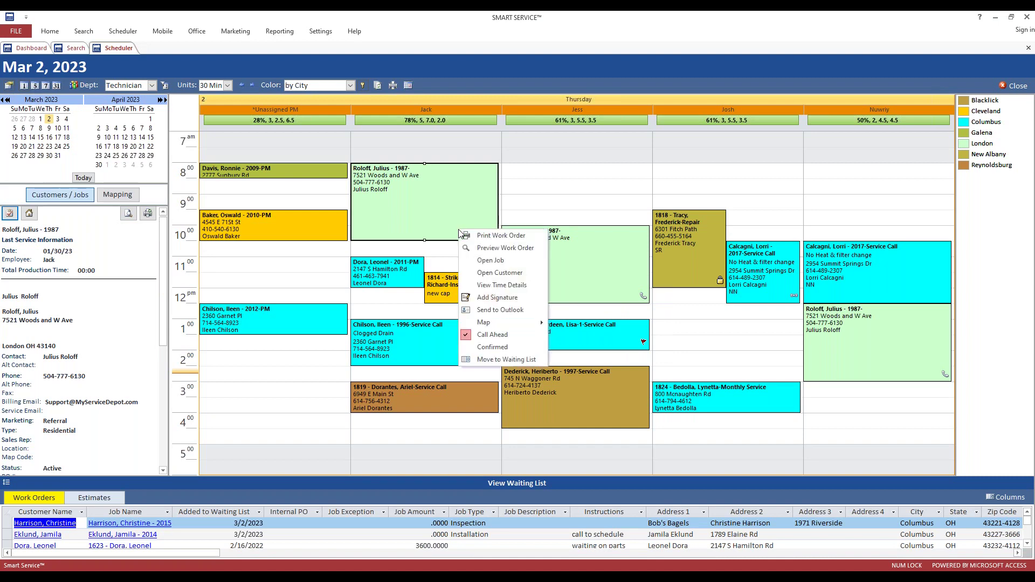
click(502, 285)
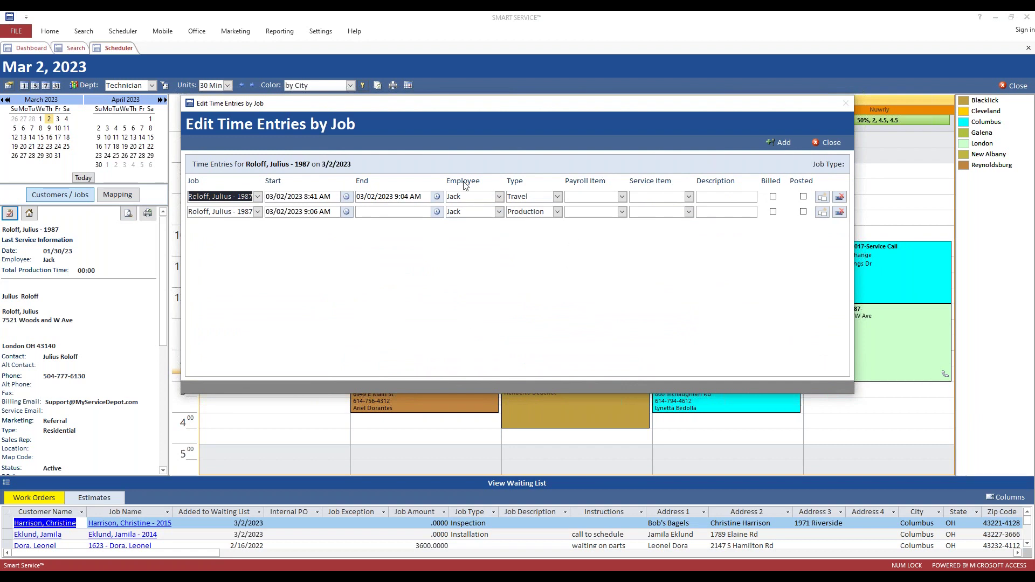
click(827, 142)
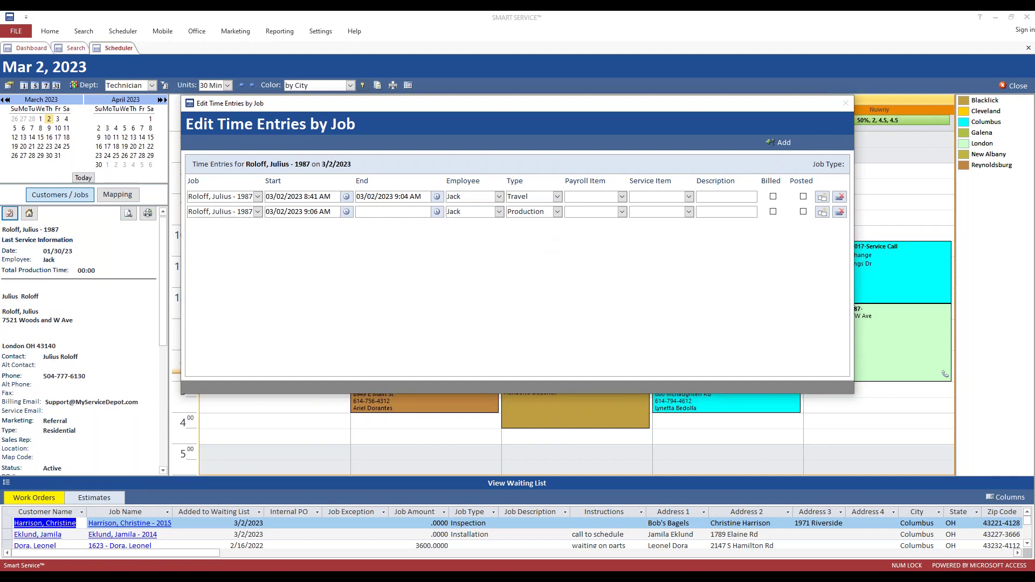
click(484, 229)
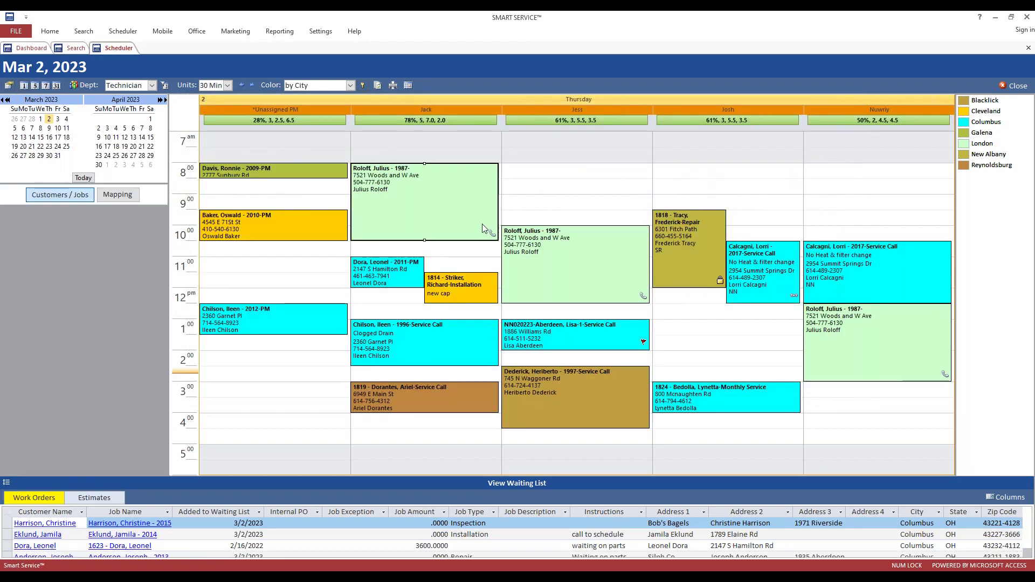
Review the remaining actions for the first technician's 8:00 AM job, including Send to Outlook, Map, Call Ahead and Move to Waiting List.
right_click(483, 229)
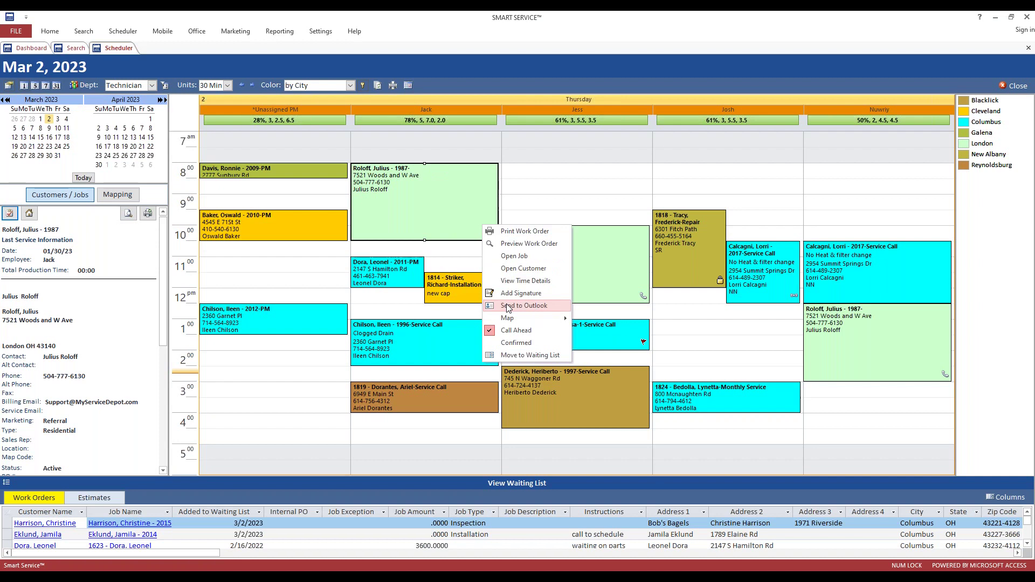
mouse_move(512, 320)
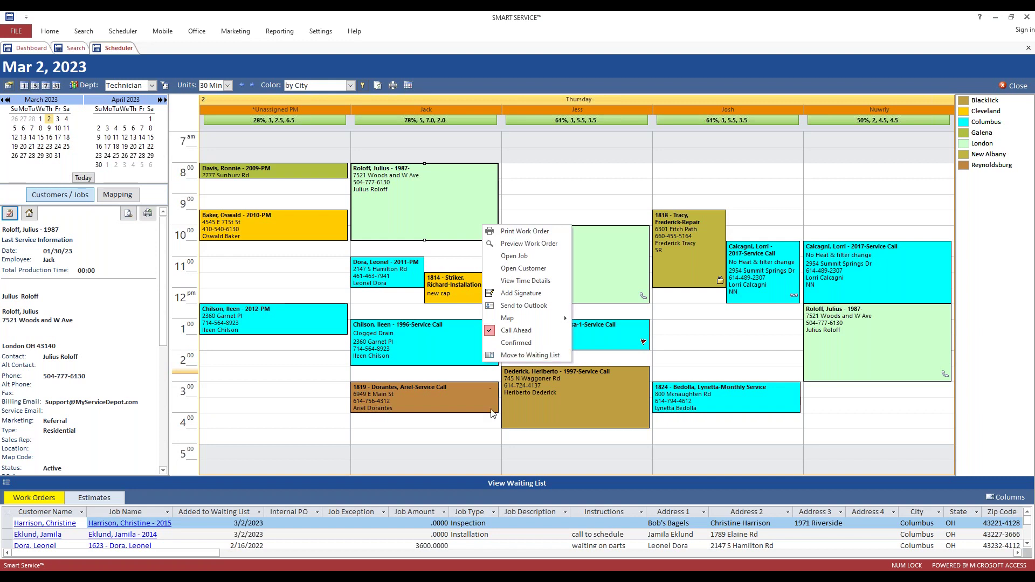
click(512, 357)
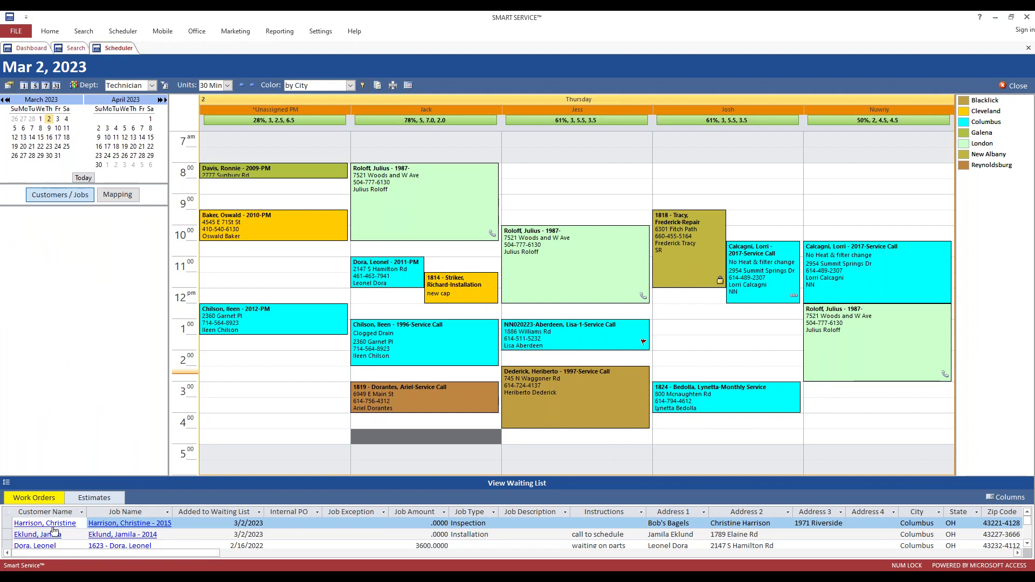
Look through the waiting list's work orders and estimates, and return to the work orders.
click(10, 522)
click(10, 534)
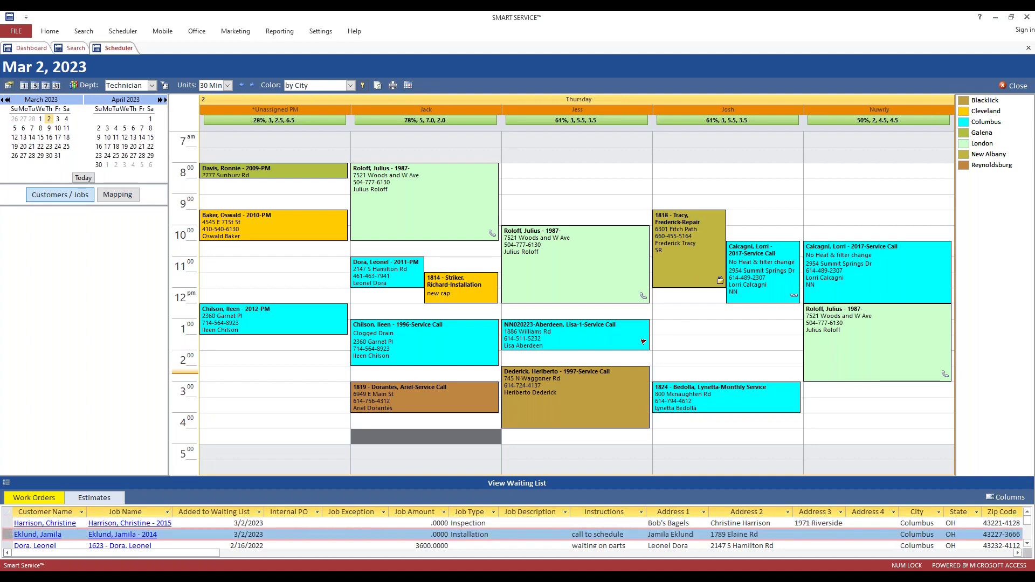
click(9, 544)
click(30, 496)
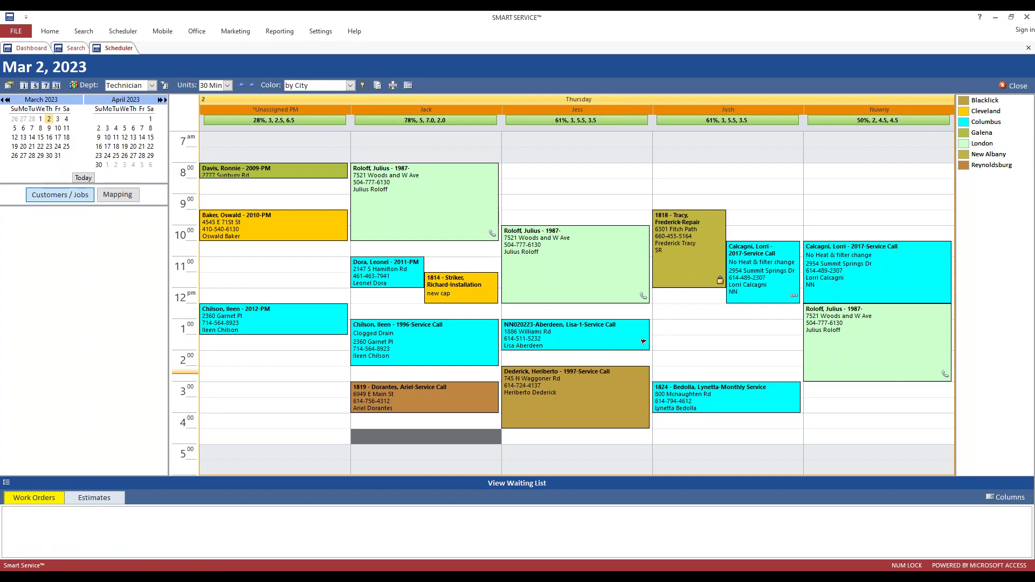
click(85, 498)
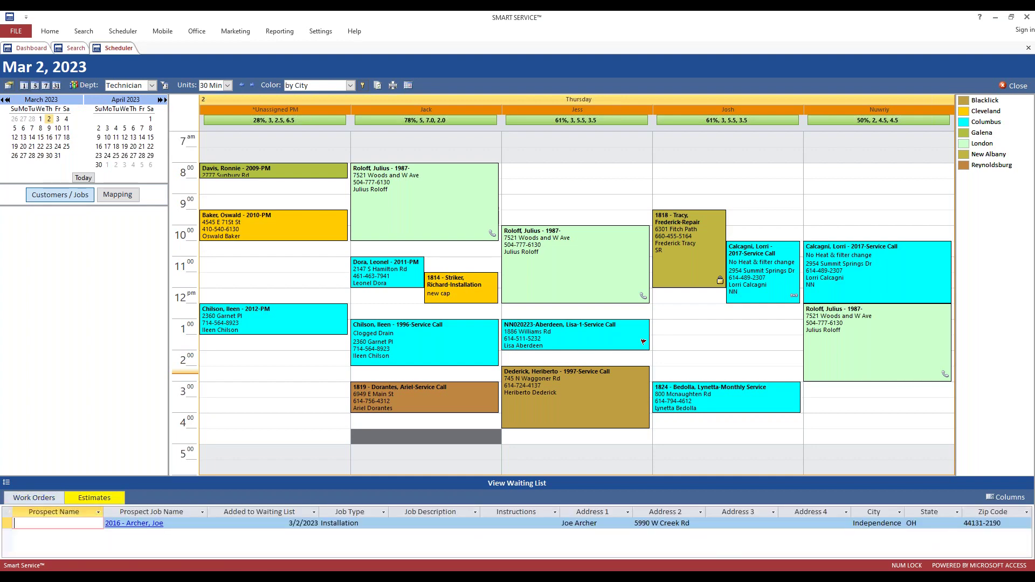
click(34, 497)
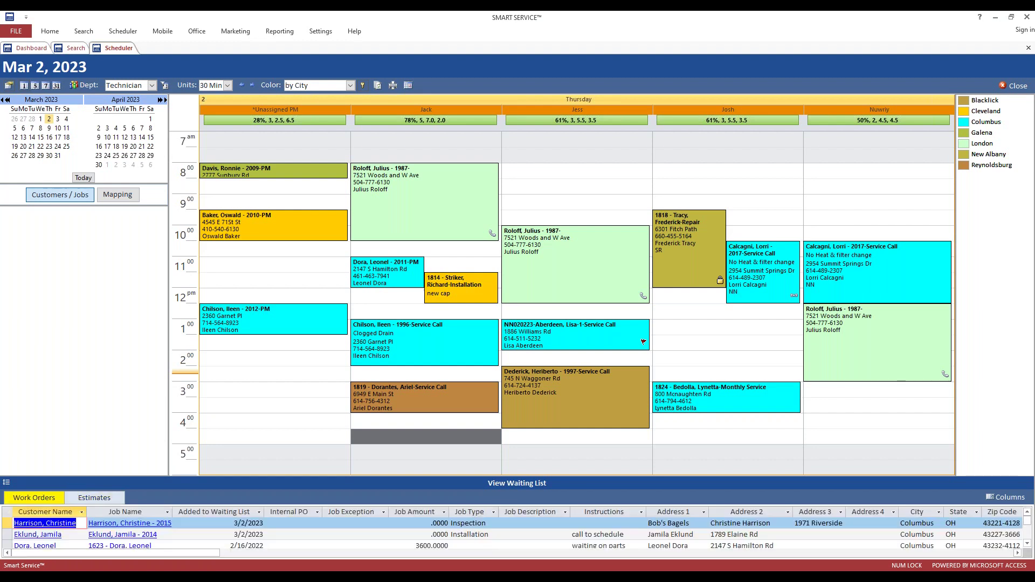
Enlarge the waiting list pane to display more work orders, and collapse and reopen it.
click(8, 484)
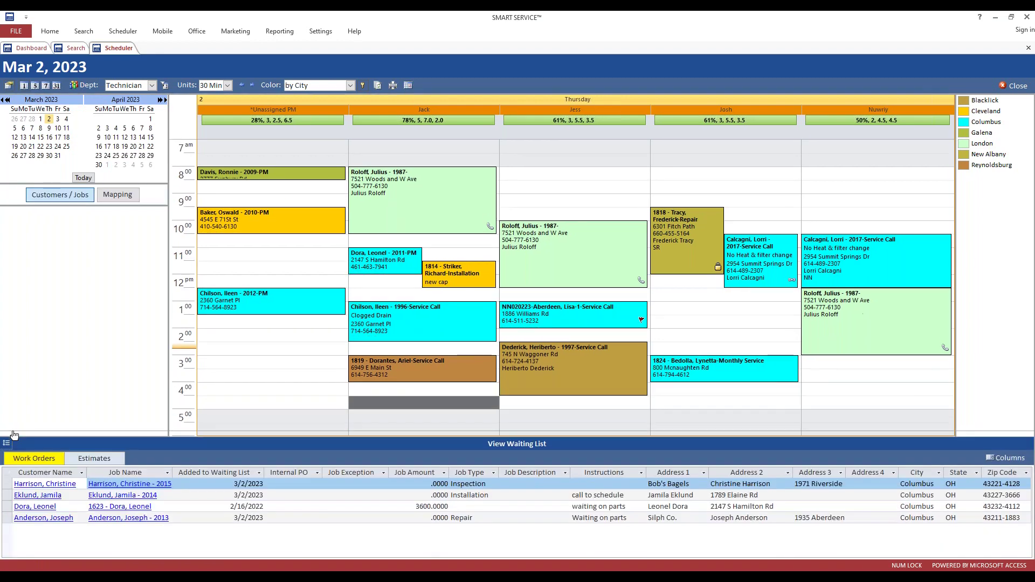
drag(14, 435, 16, 458)
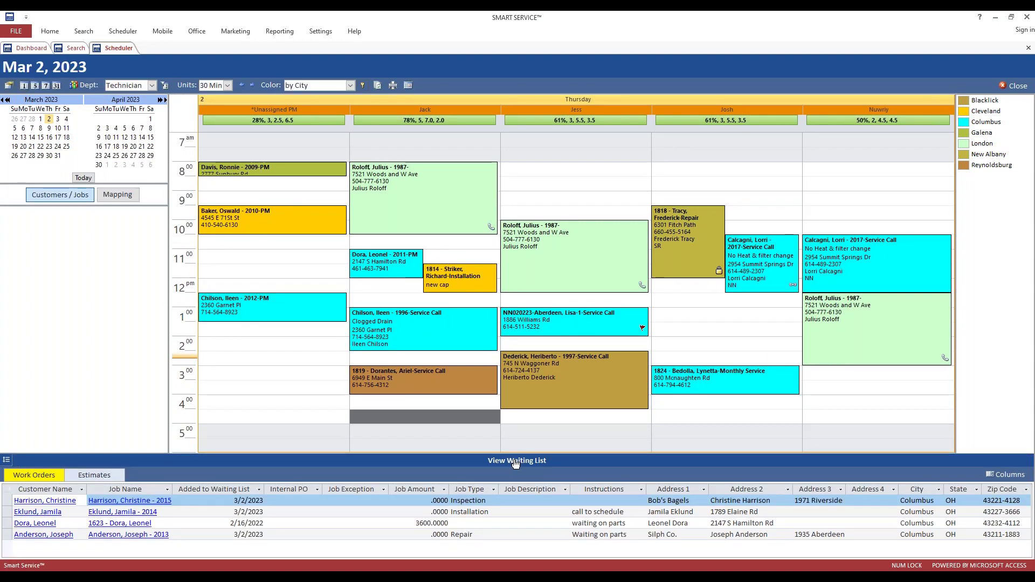
click(506, 465)
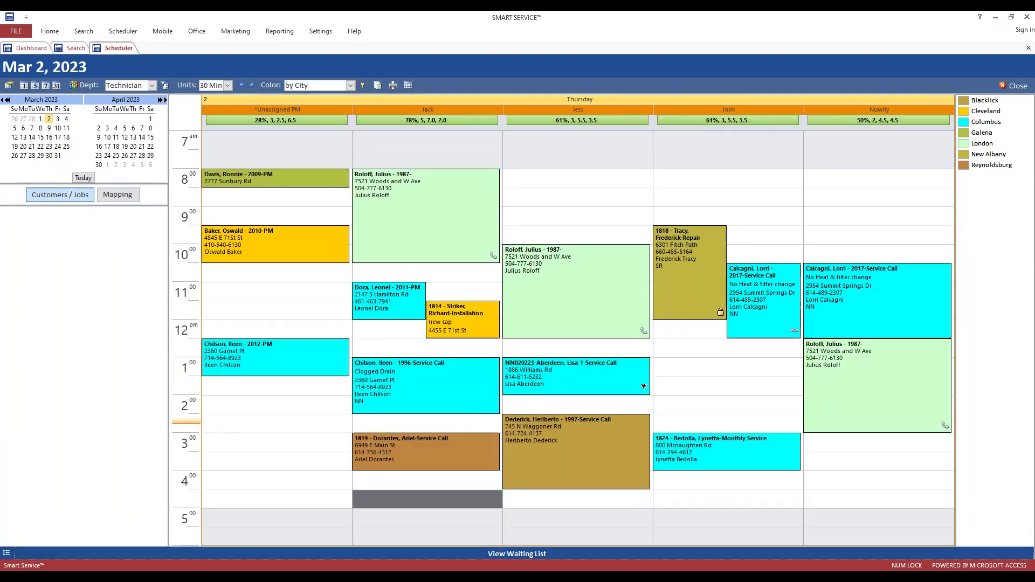
click(503, 556)
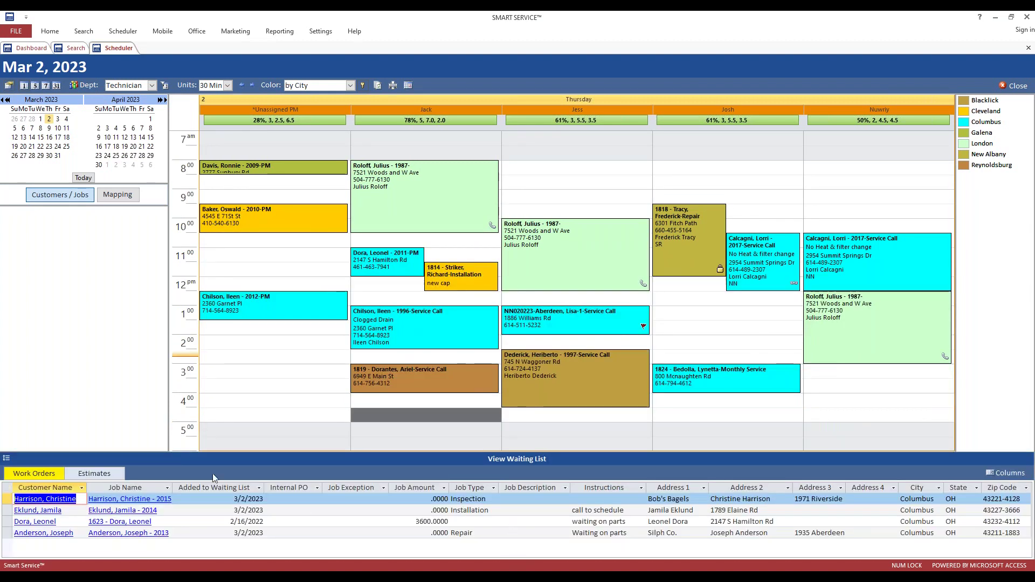
Review the waiting list's columns one by one from Job Name through Instructions.
click(141, 487)
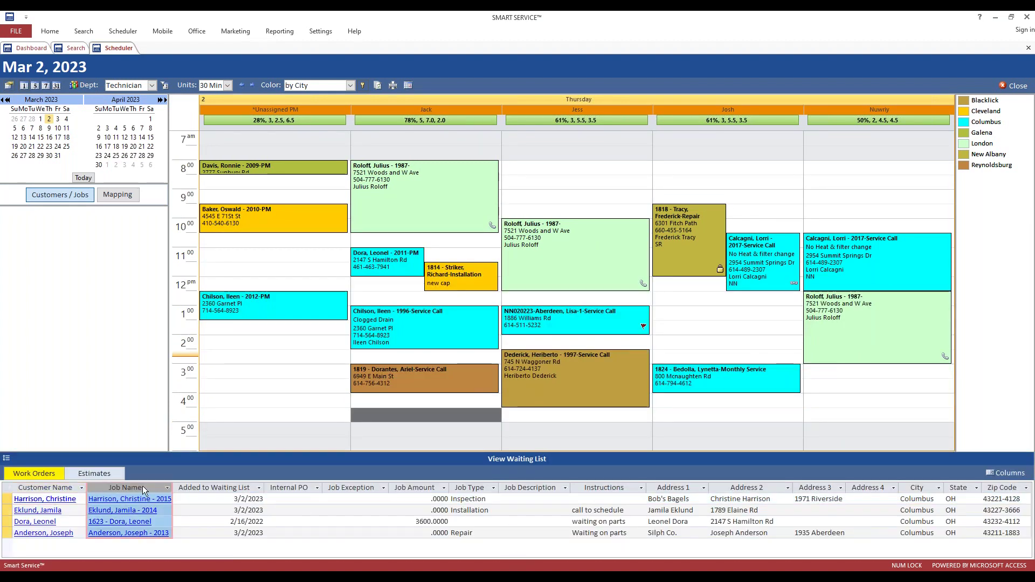
click(210, 487)
click(290, 487)
click(356, 487)
click(408, 488)
click(482, 487)
click(531, 488)
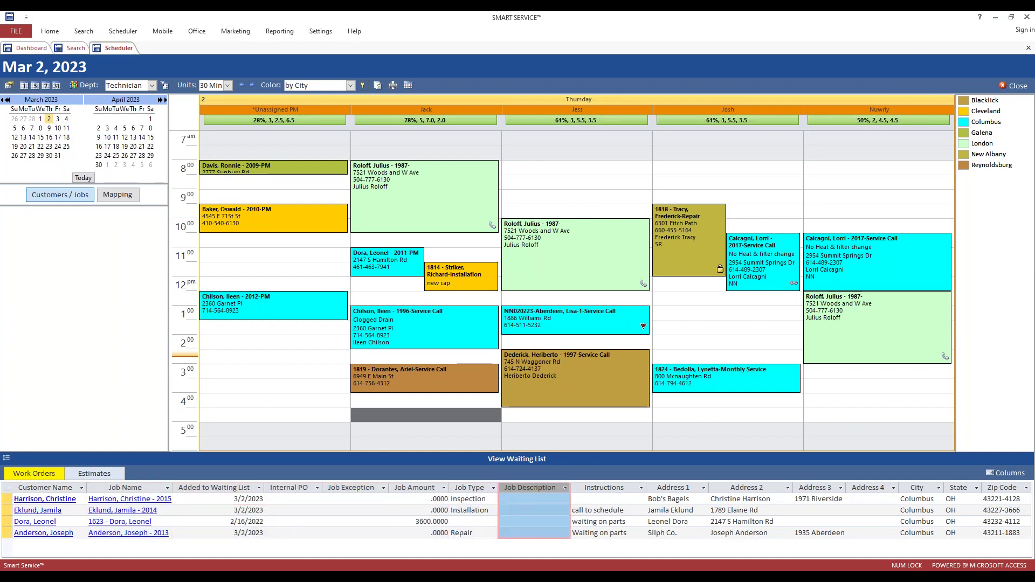
click(603, 488)
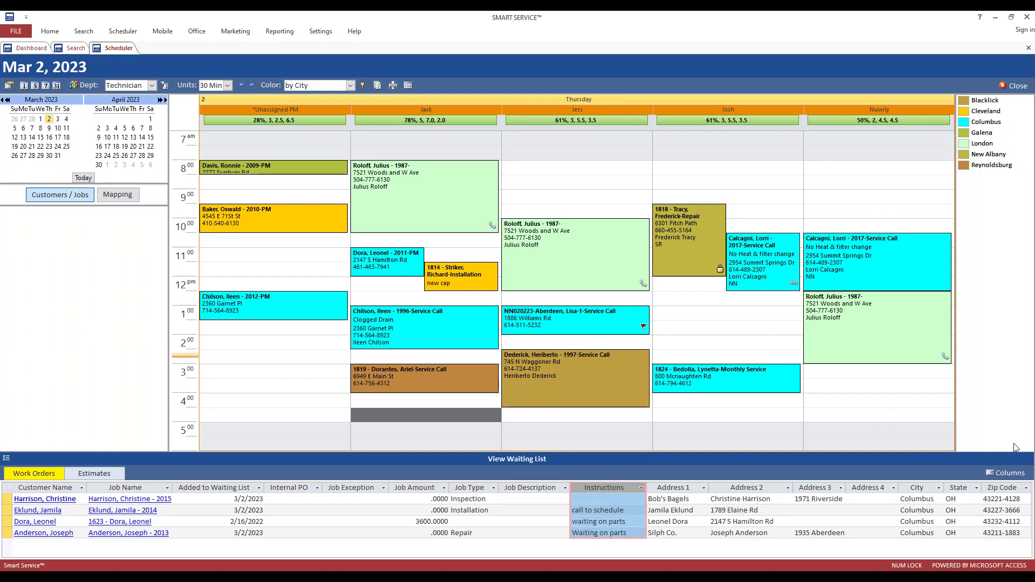
In the job waiting list's column setup, remove Address 4 from the selected columns and add Customer PO.
click(1011, 476)
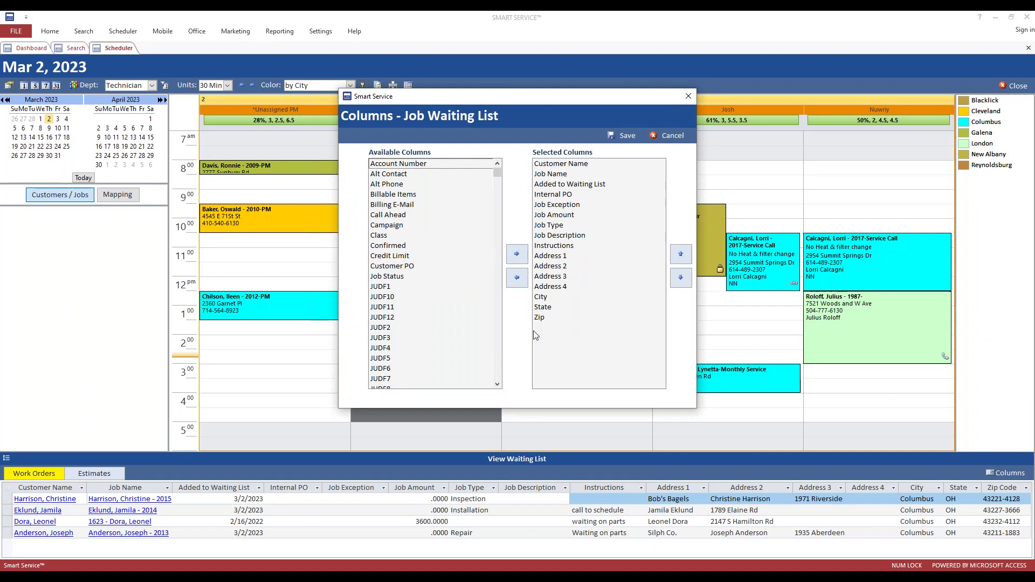
click(554, 288)
click(519, 285)
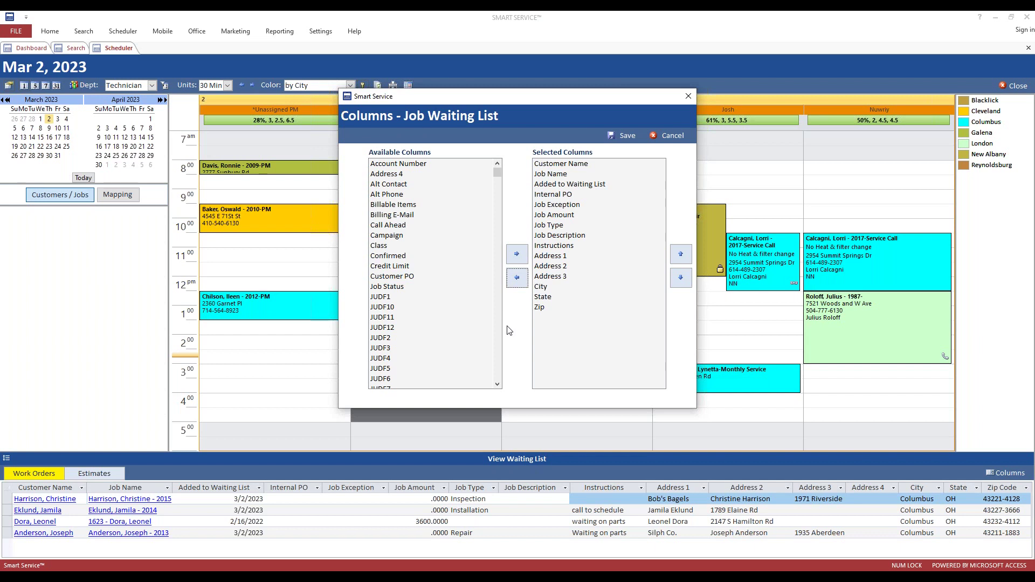
click(394, 277)
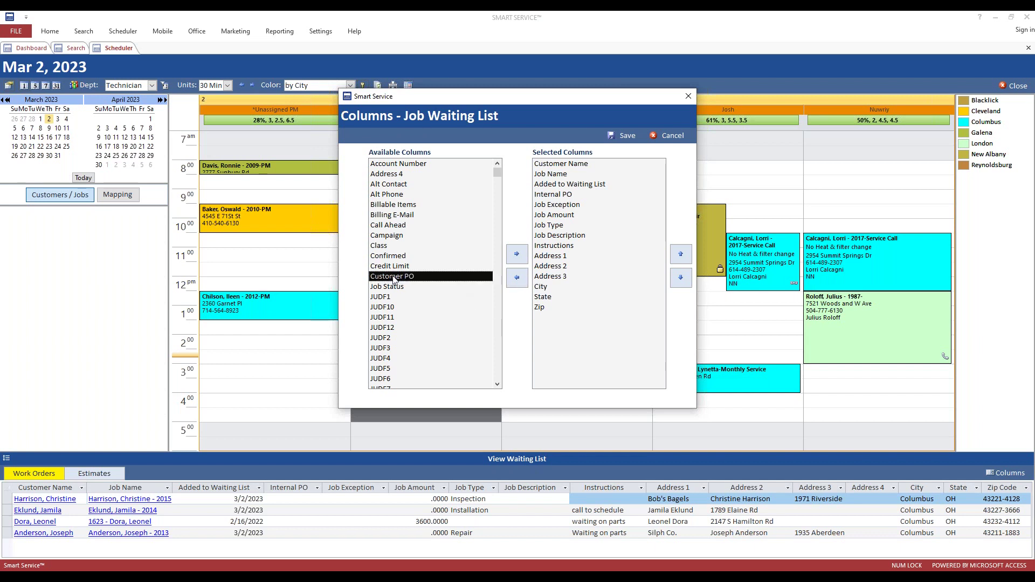
click(518, 257)
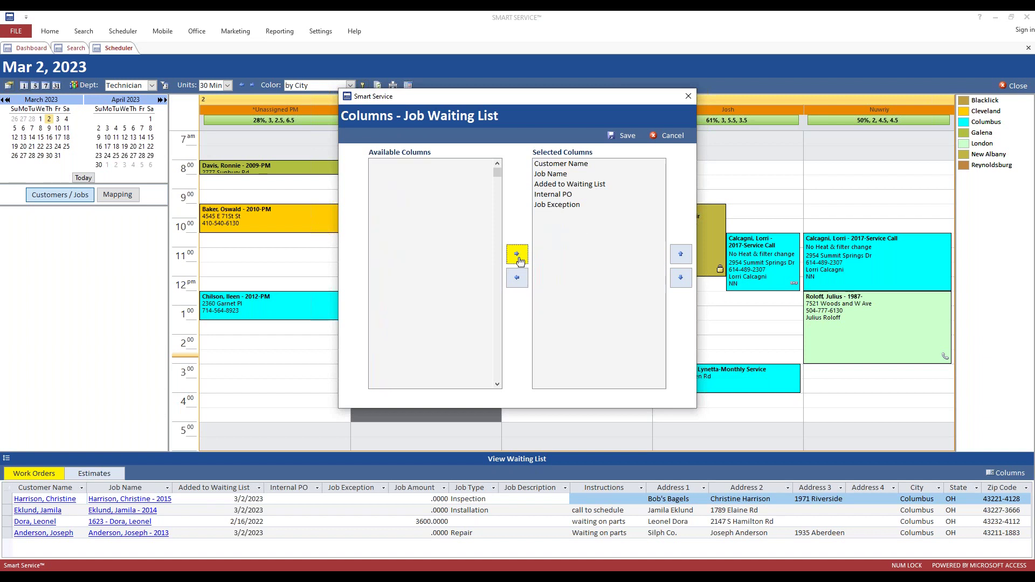
click(548, 318)
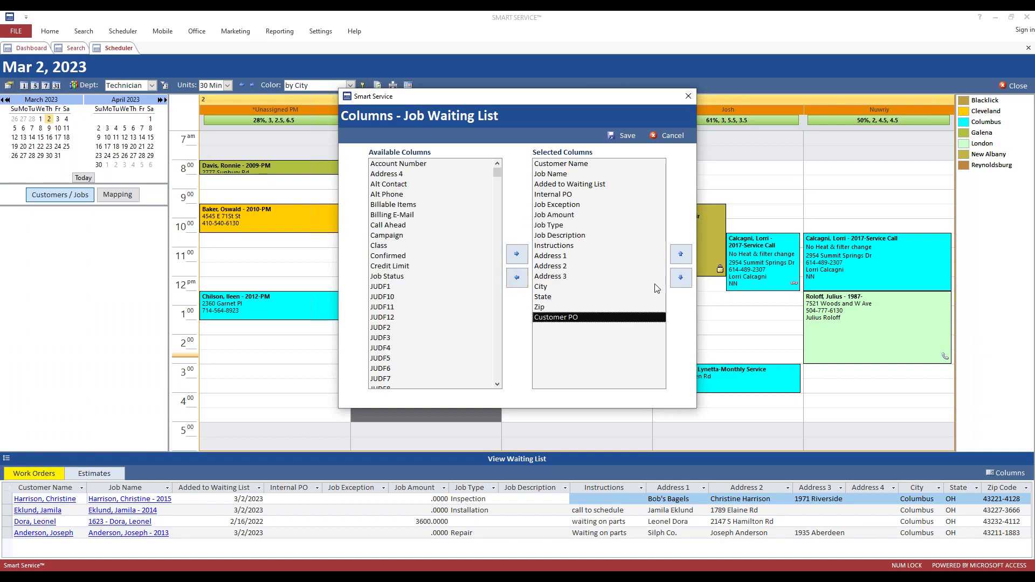
Move the Customer PO column up to directly after Internal PO, save the column setup, and check the column in the waiting list.
click(681, 256)
click(682, 256)
click(683, 259)
click(683, 259)
click(682, 257)
click(682, 257)
click(682, 257)
click(682, 256)
click(682, 257)
click(682, 257)
click(682, 257)
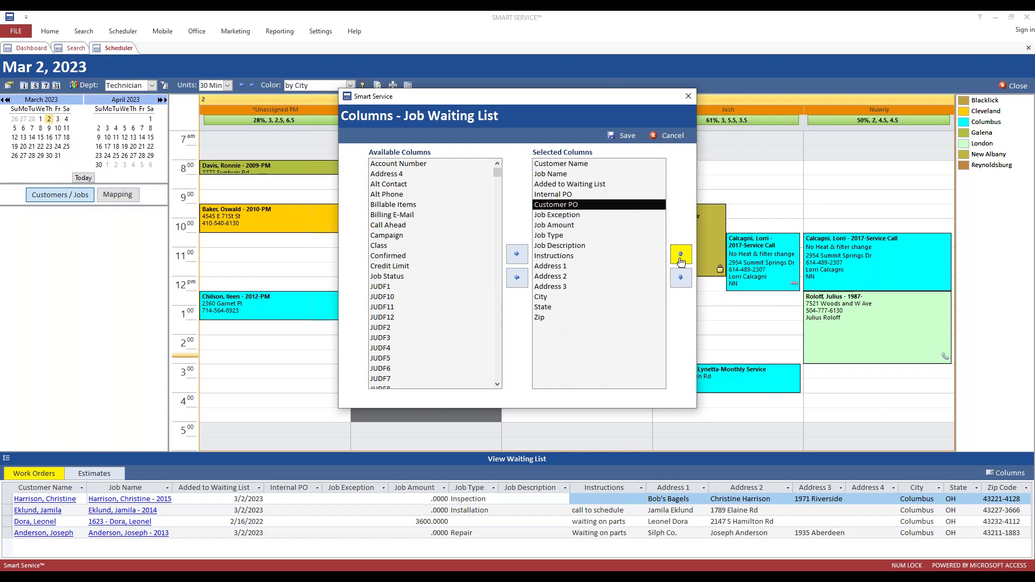
click(627, 136)
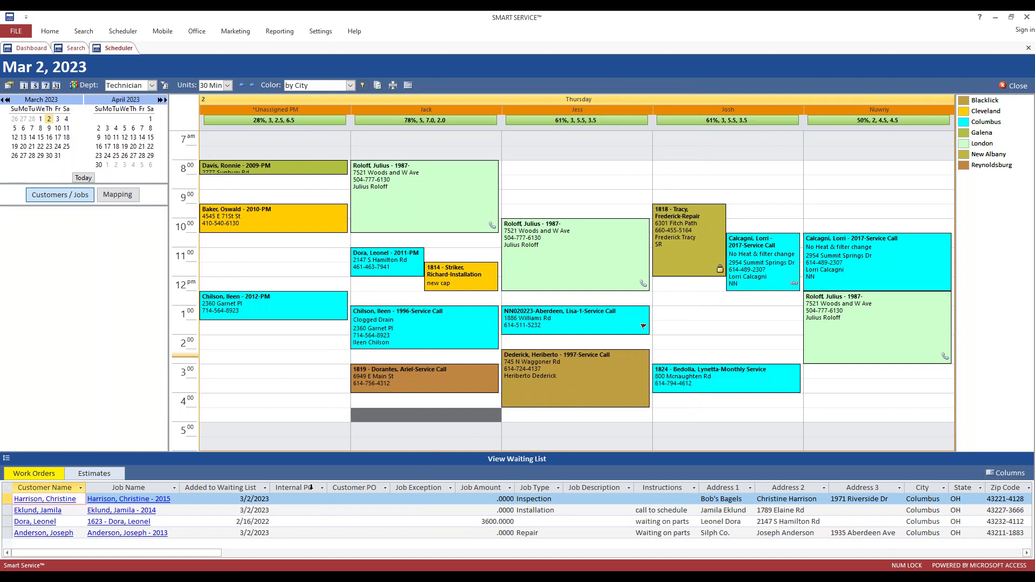
click(352, 488)
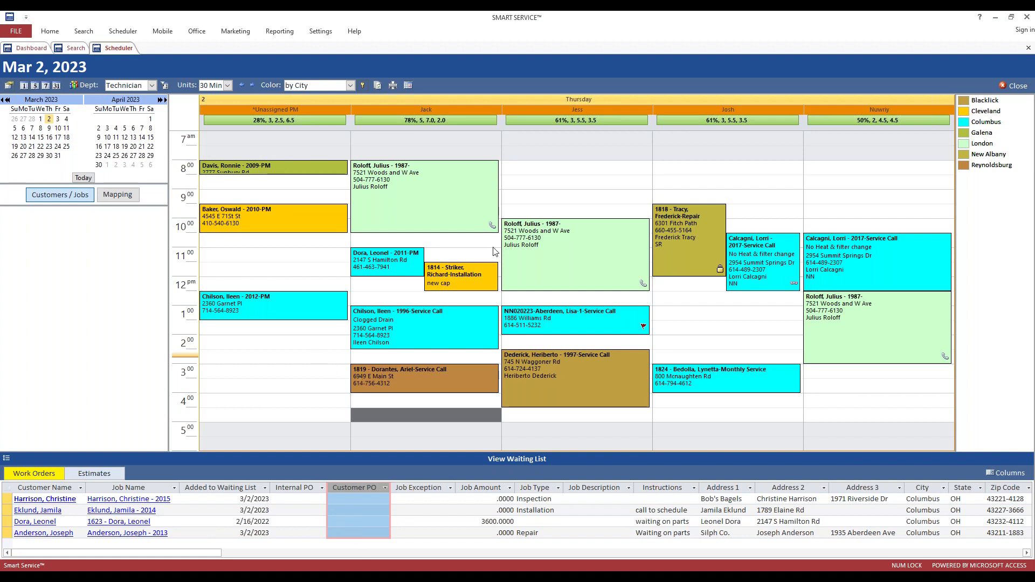
Schedule the waiting-list Inspection job into the third technician column from 8:00 to 10:00 AM on Mar 2, 2023.
drag(554, 173, 557, 210)
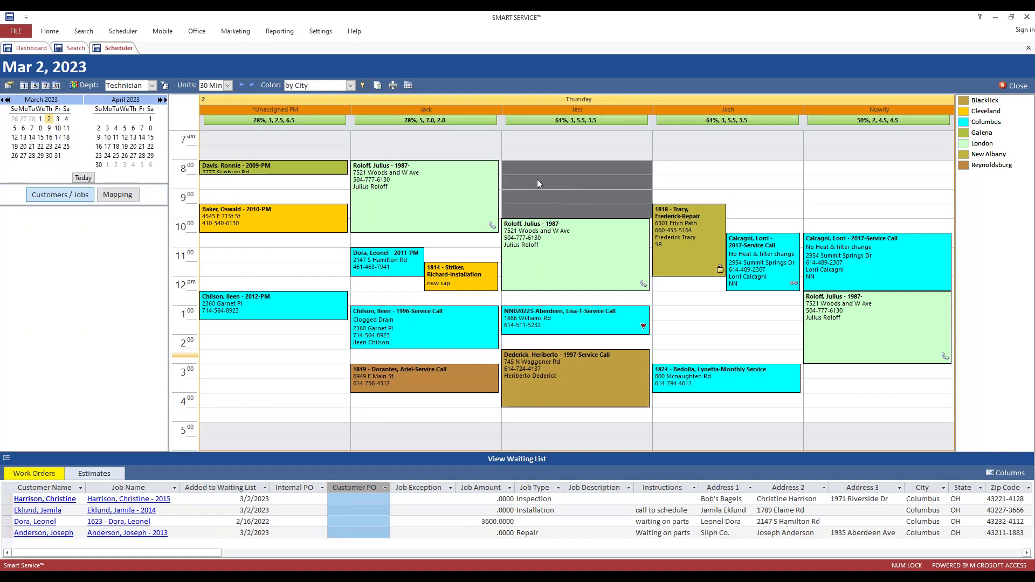
right_click(564, 173)
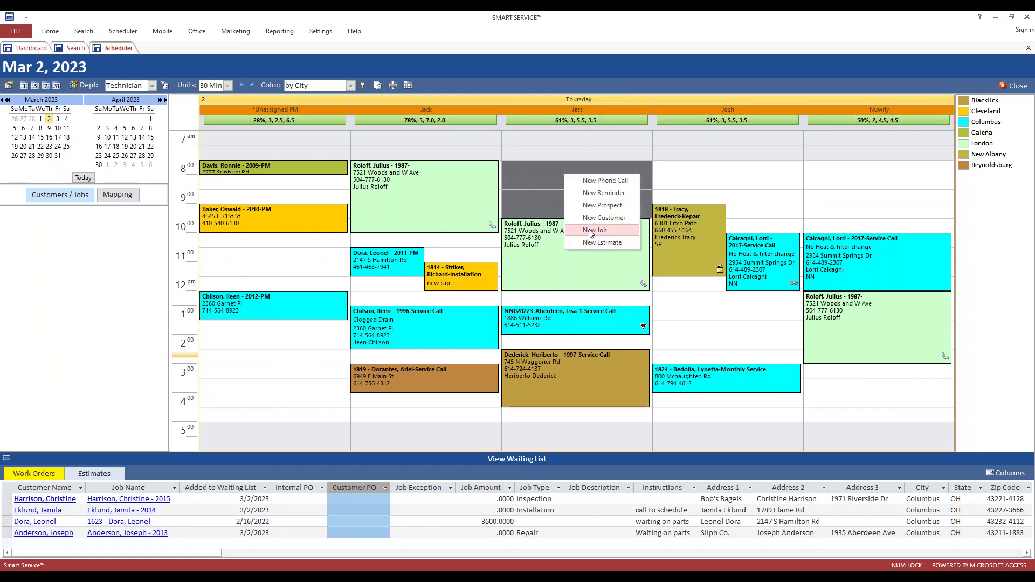
right_click(189, 502)
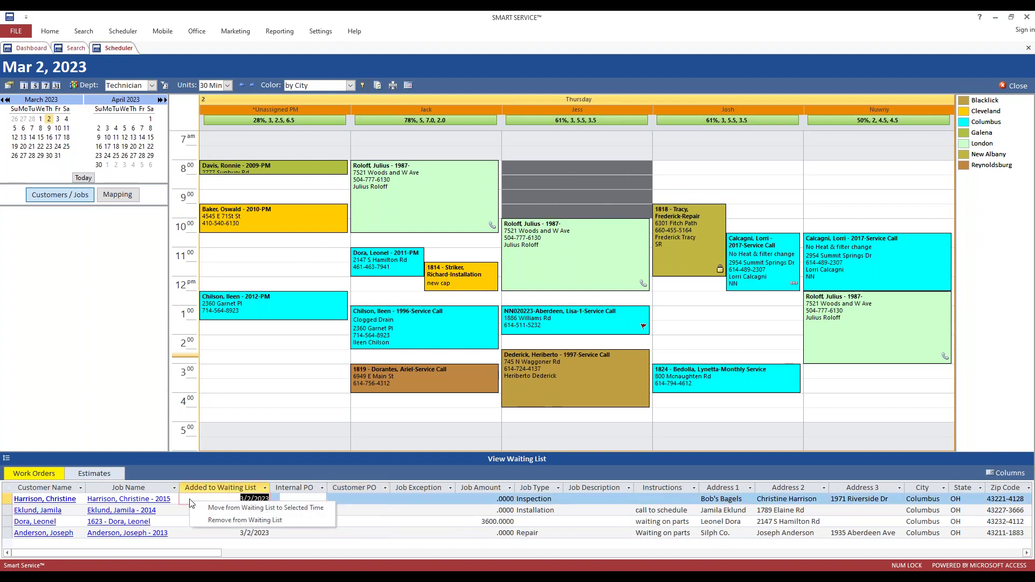
click(225, 509)
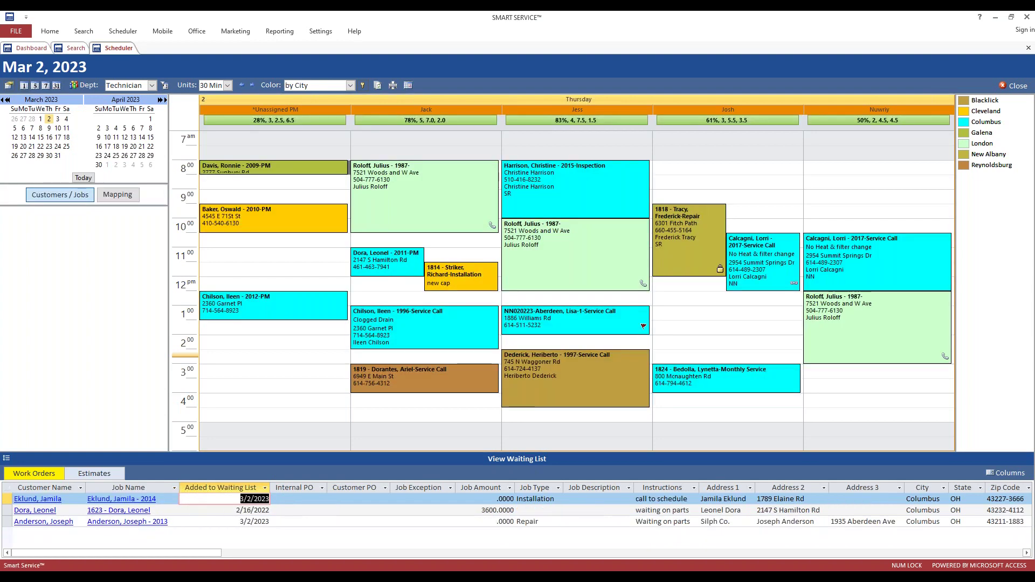
Move the 8:00 AM Inspection job back to the waiting list and remove it from the schedule.
right_click(562, 193)
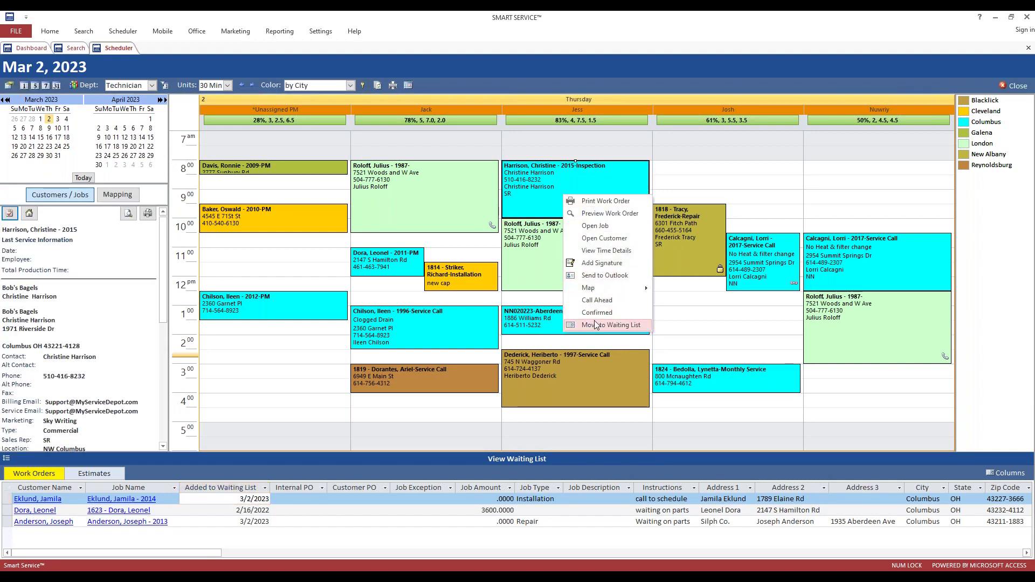
click(595, 325)
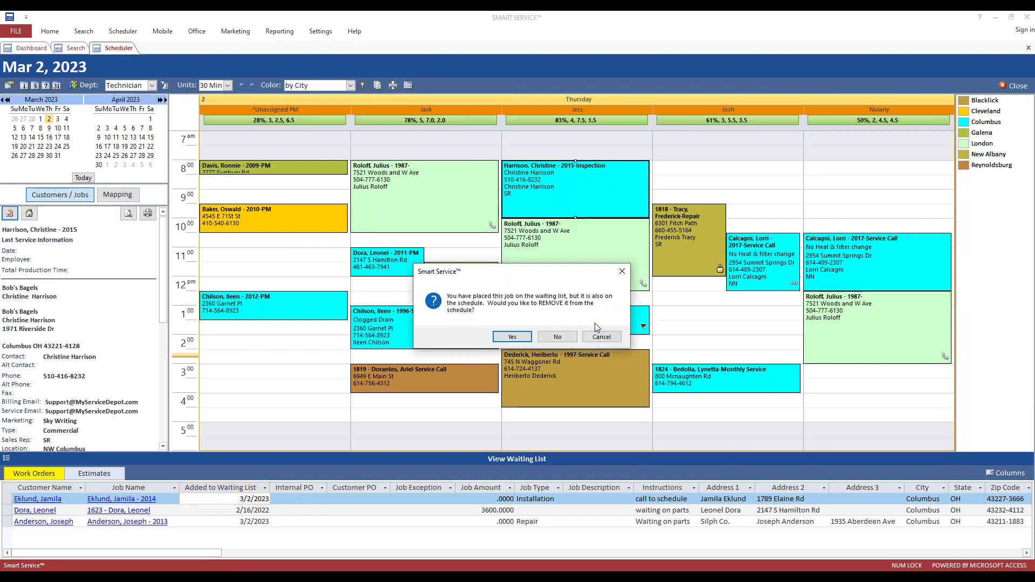
click(514, 337)
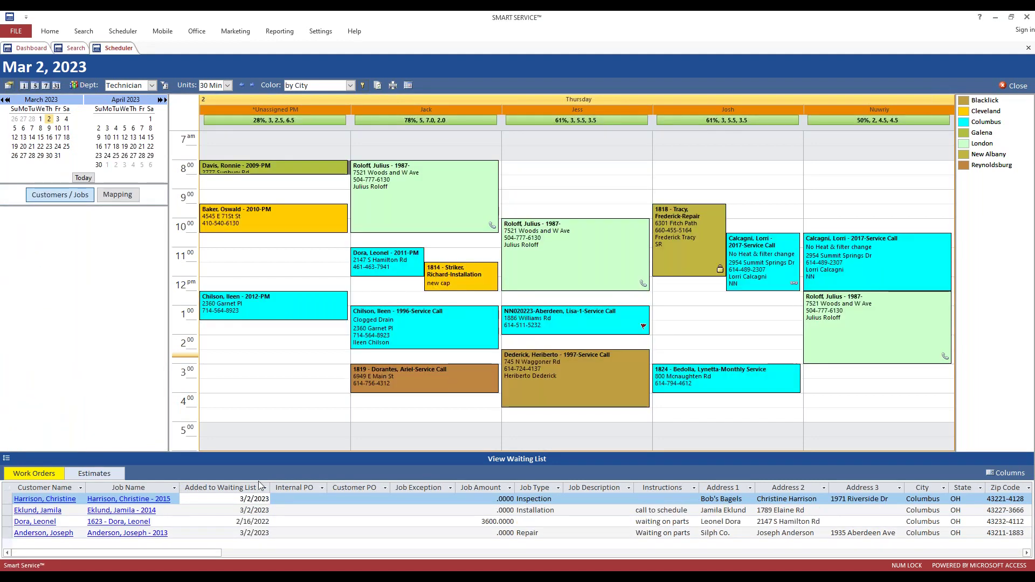
Check the returned Inspection job's row and the Added to Waiting List dates of the waiting jobs.
click(10, 501)
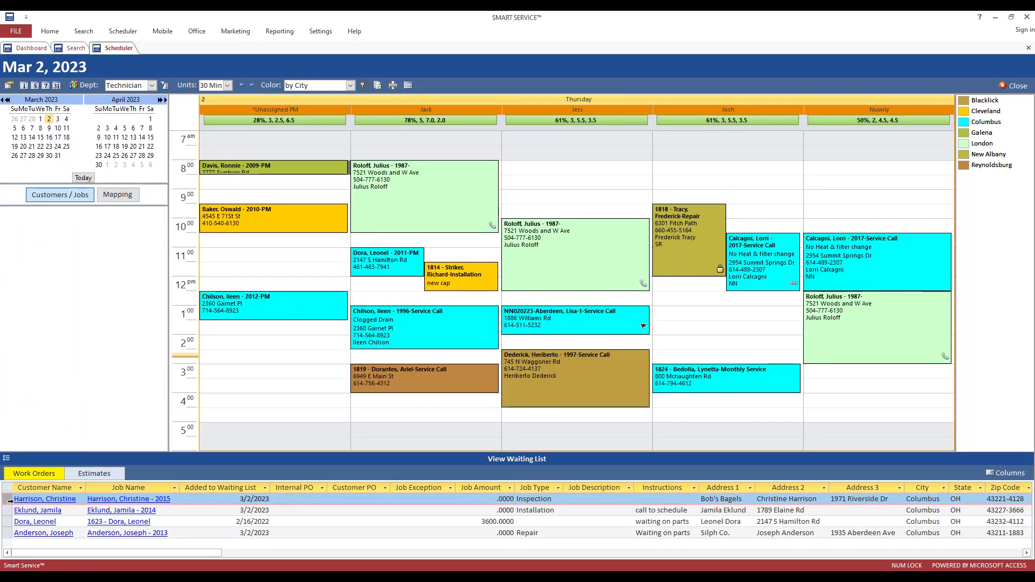
click(241, 487)
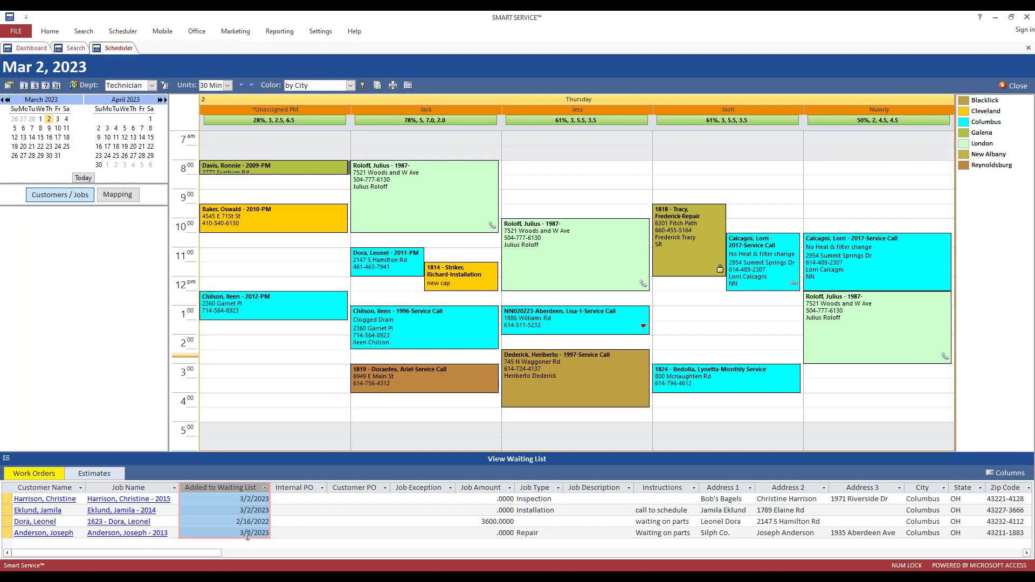
drag(236, 521, 269, 523)
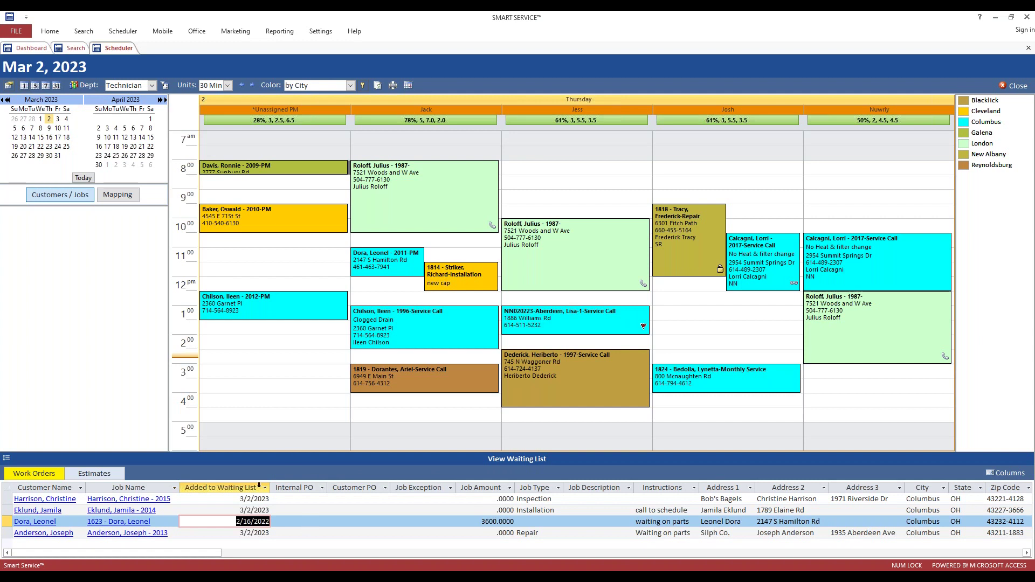
In the 1:00 PM Clogged Drain service call's scheduling settings, put the job on the waiting list and remove it from the schedule.
click(416, 319)
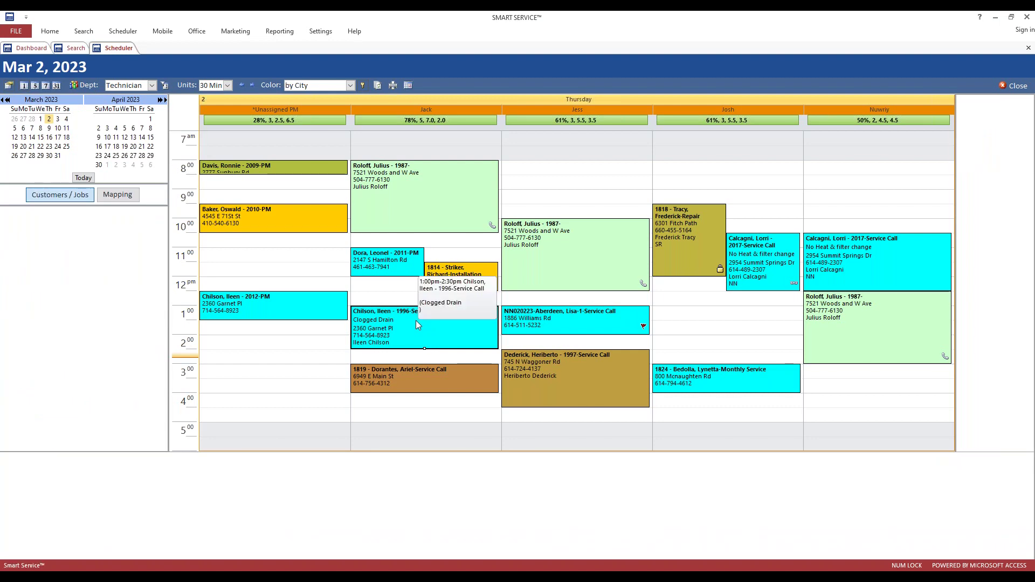
double_click(415, 321)
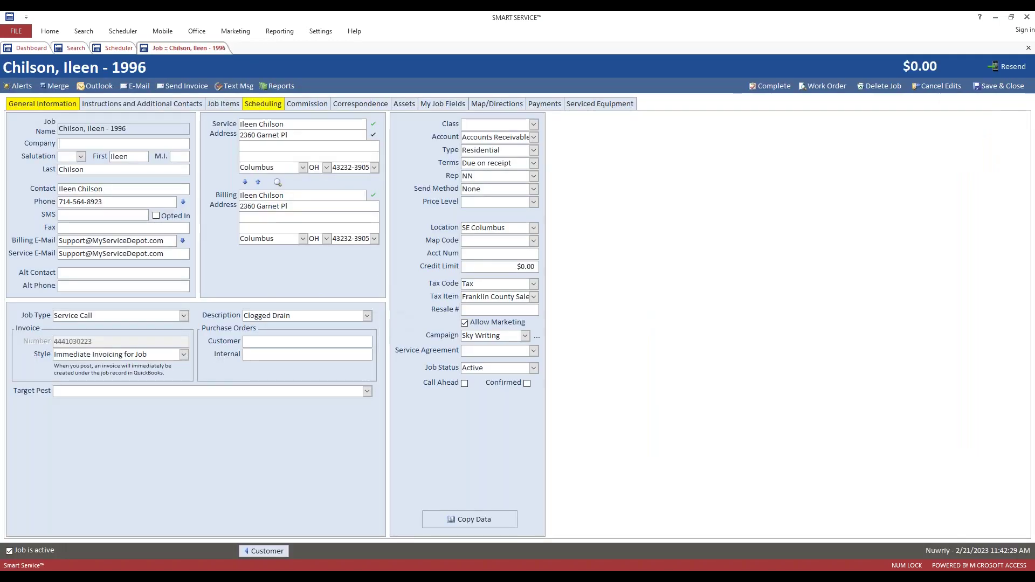
click(262, 104)
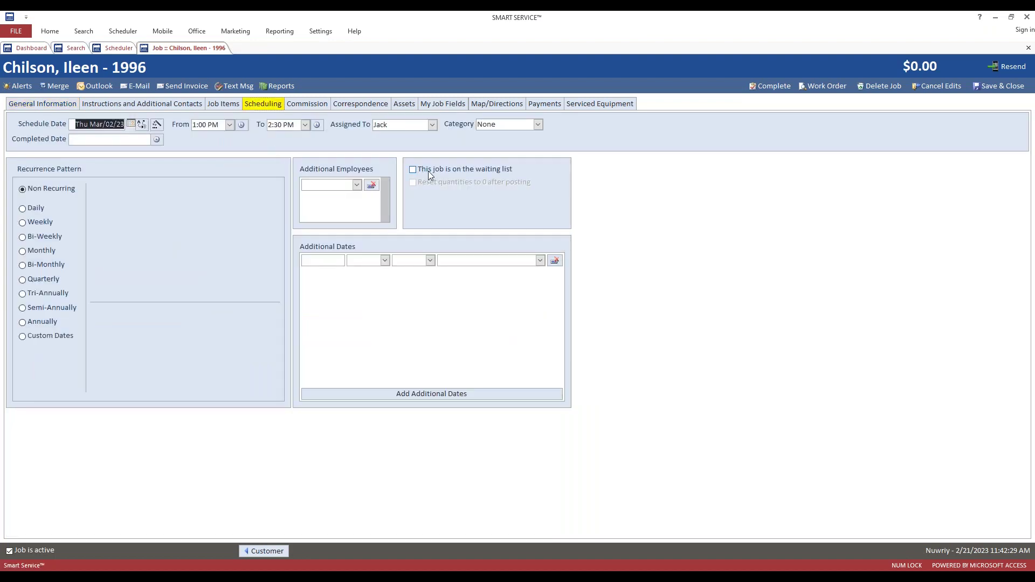
click(427, 170)
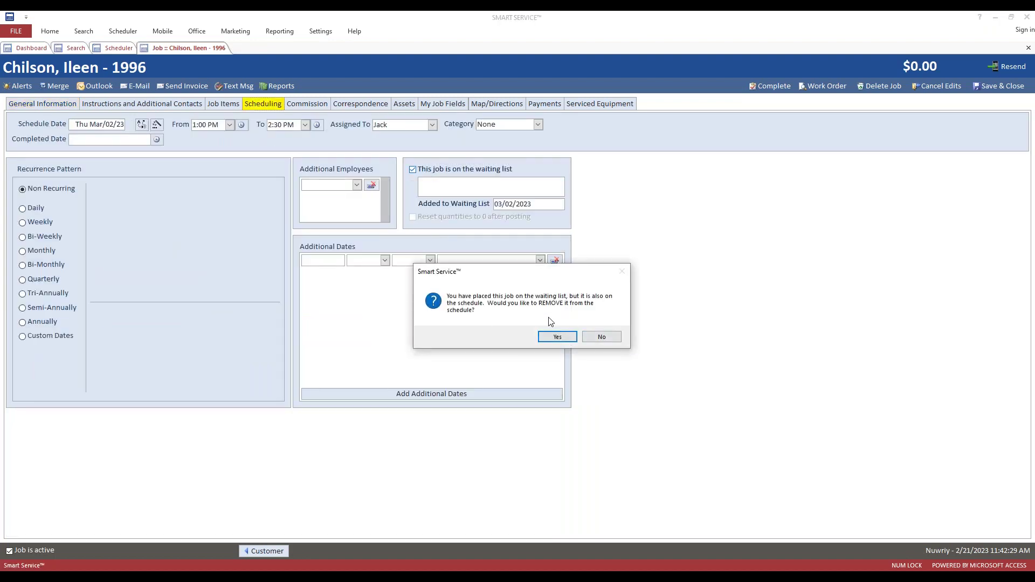
click(547, 338)
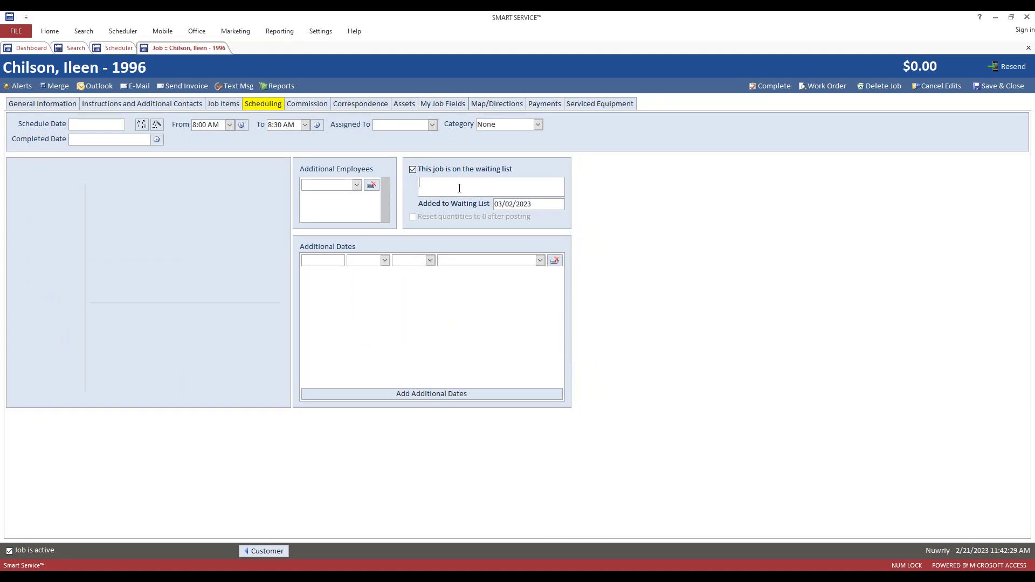
Enter "reason" as the waiting list instructions, then save and close the job.
text(reason)
drag(459, 188, 419, 184)
click(467, 189)
click(996, 86)
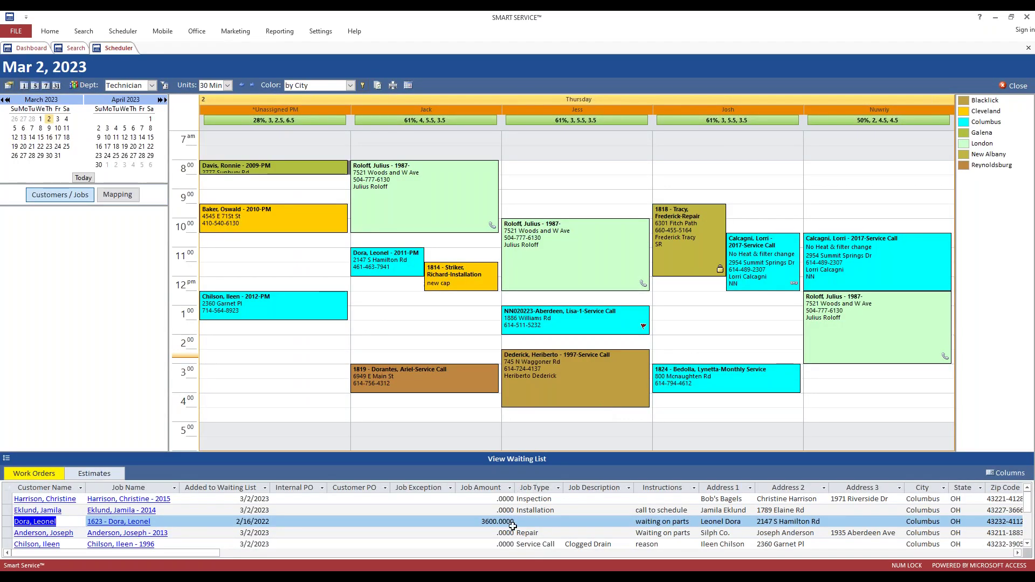
Review the waiting list's Instructions column and the service call's entry, then the Customer Name, Job Name and Internal PO columns.
click(648, 487)
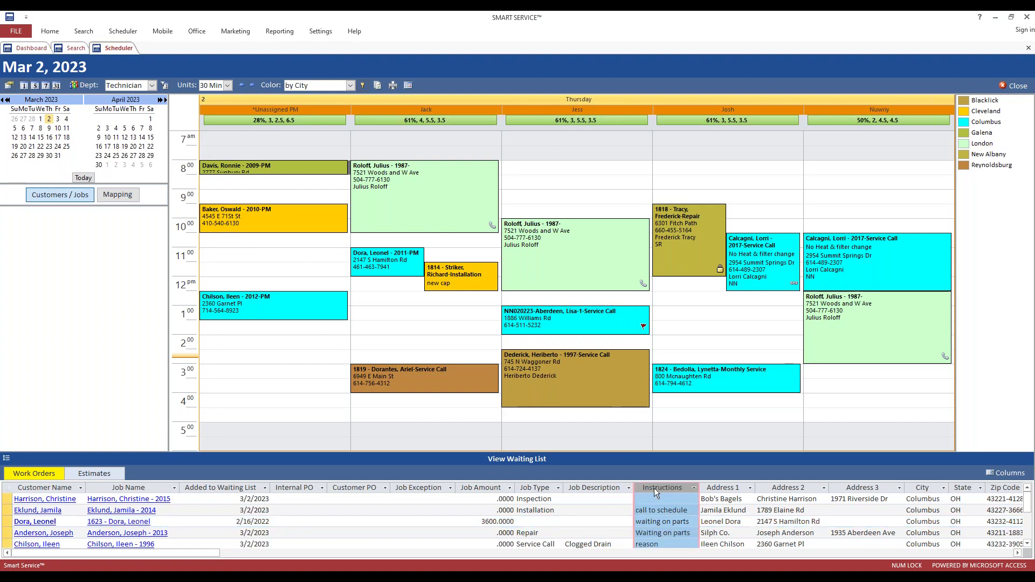
click(660, 543)
double_click(654, 532)
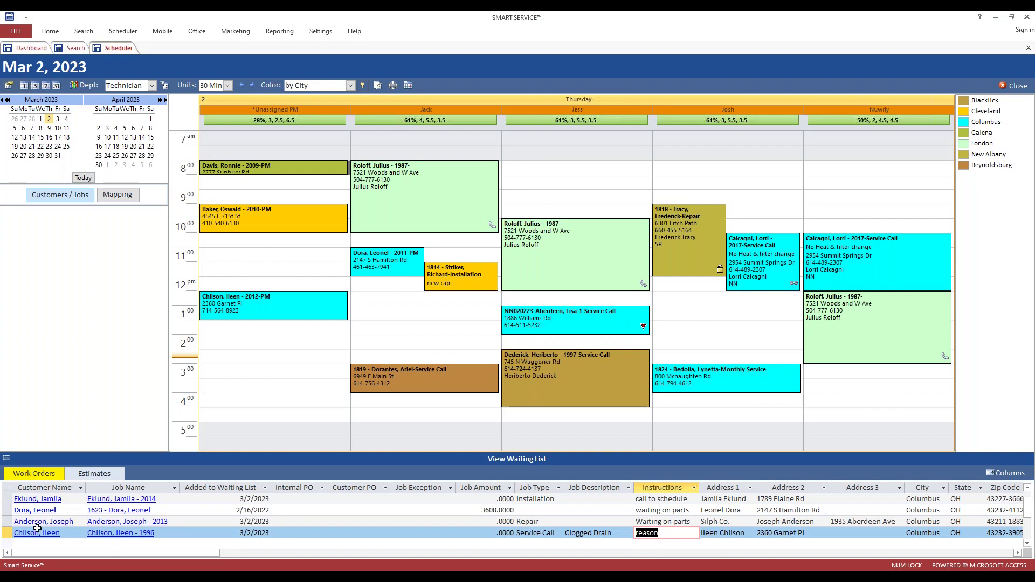
click(53, 487)
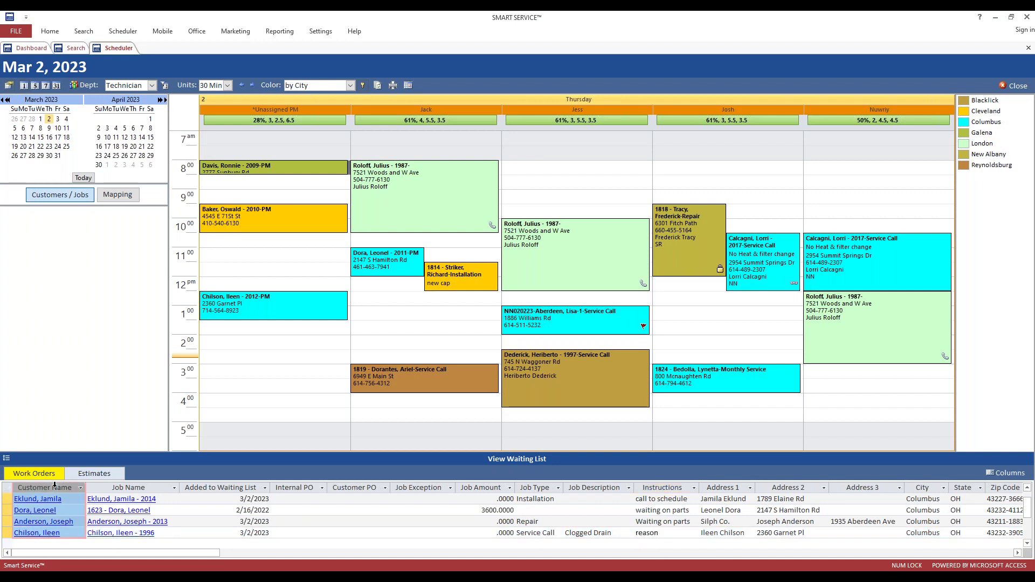
click(131, 487)
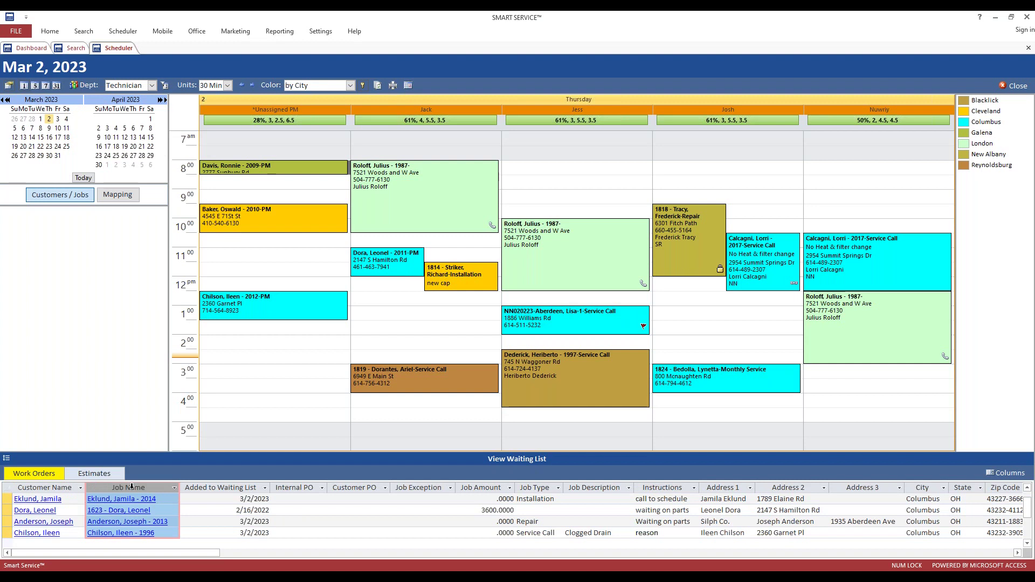
click(641, 521)
click(641, 510)
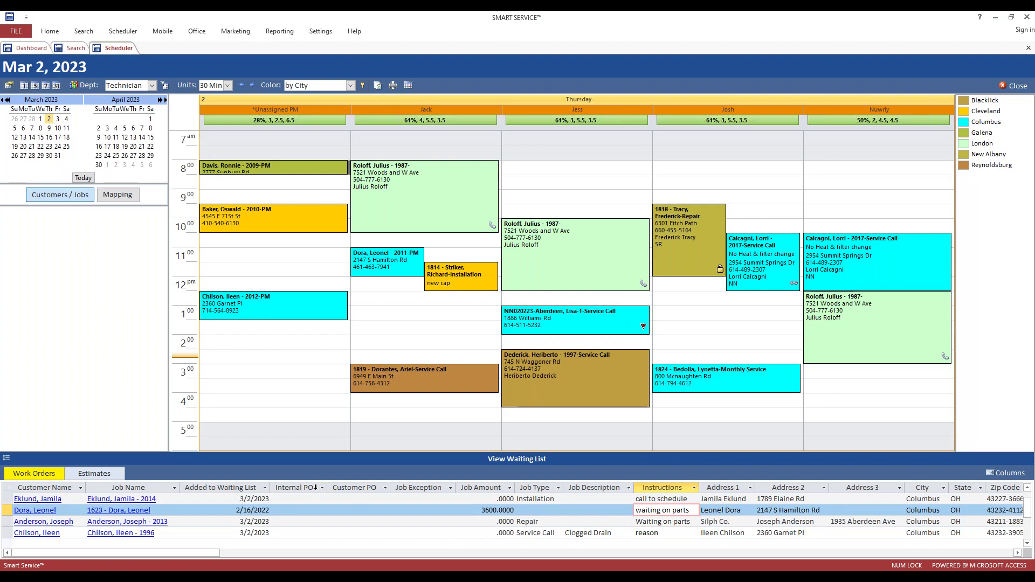
click(316, 487)
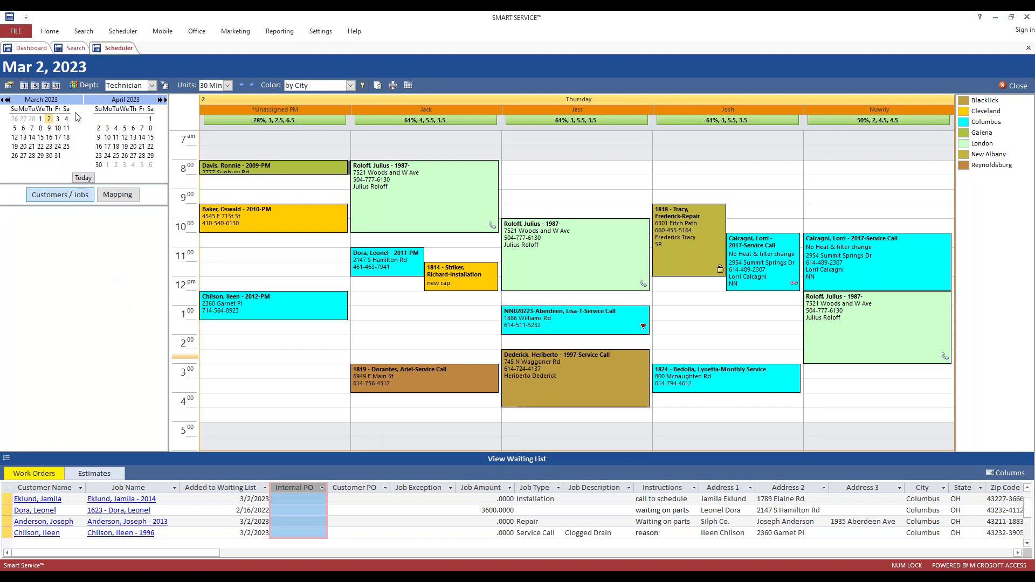
Open the user permissions of the technician from the scheduler's fourth column in the employee settings.
click(35, 48)
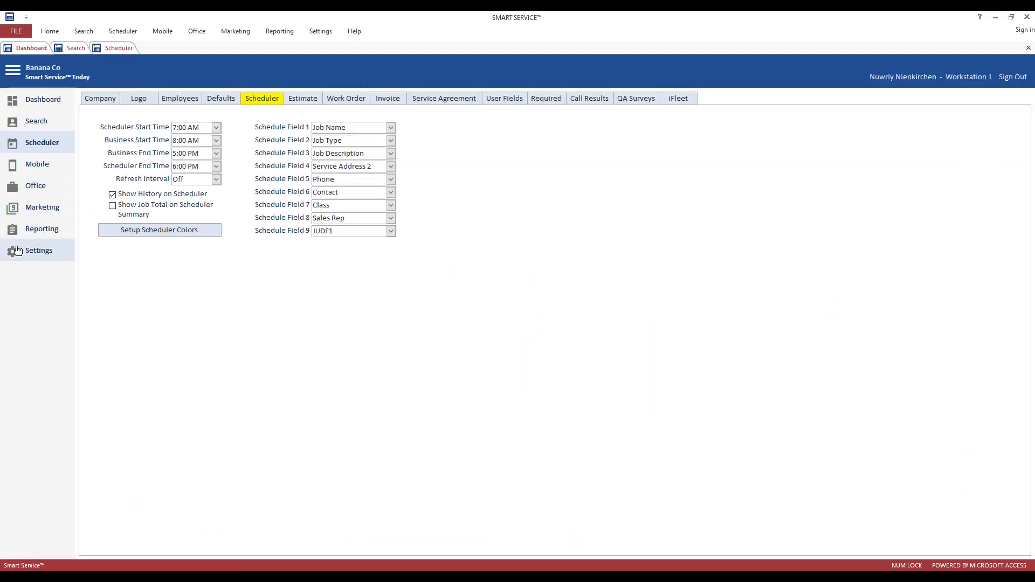
click(184, 99)
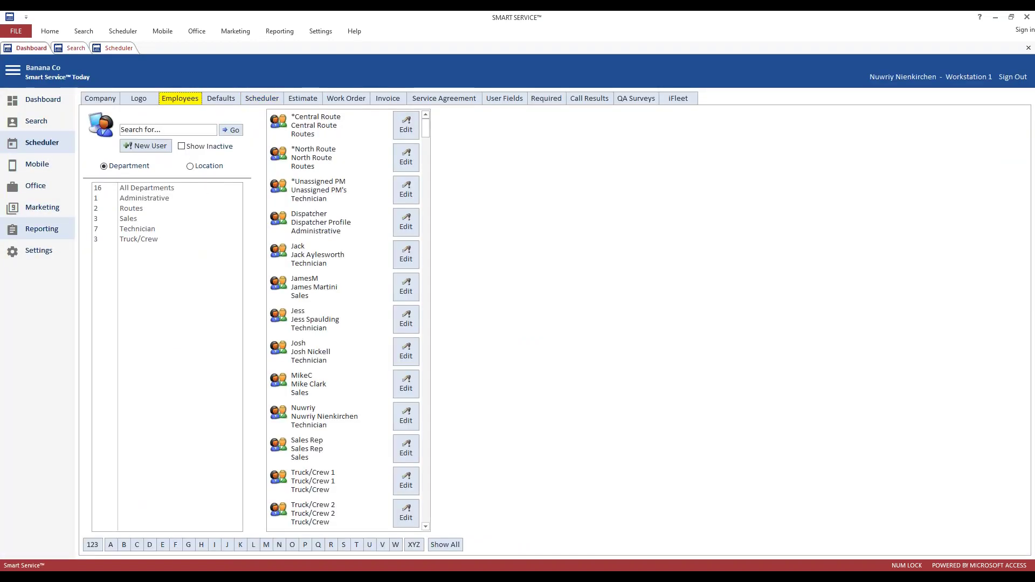
click(406, 351)
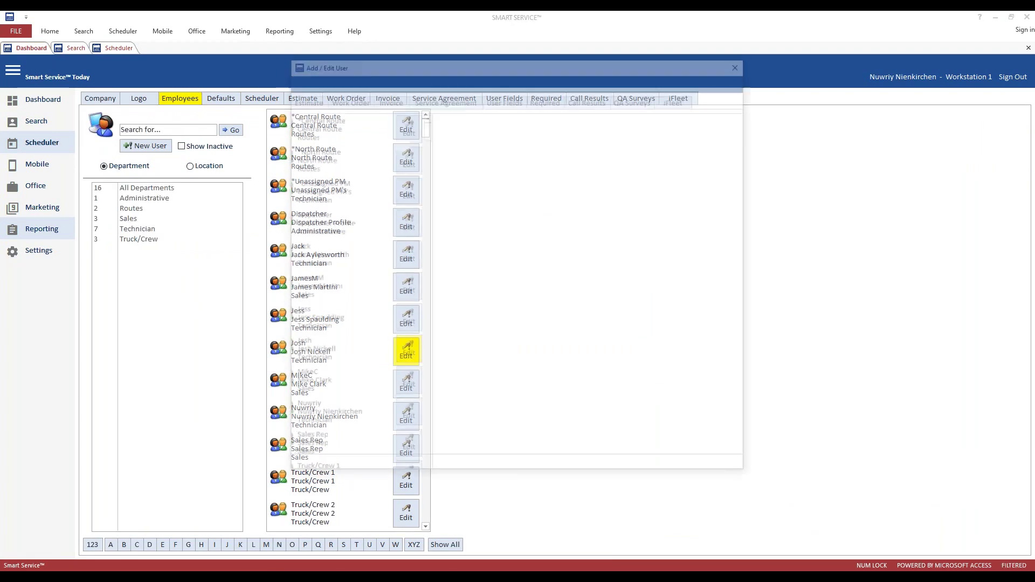
click(373, 120)
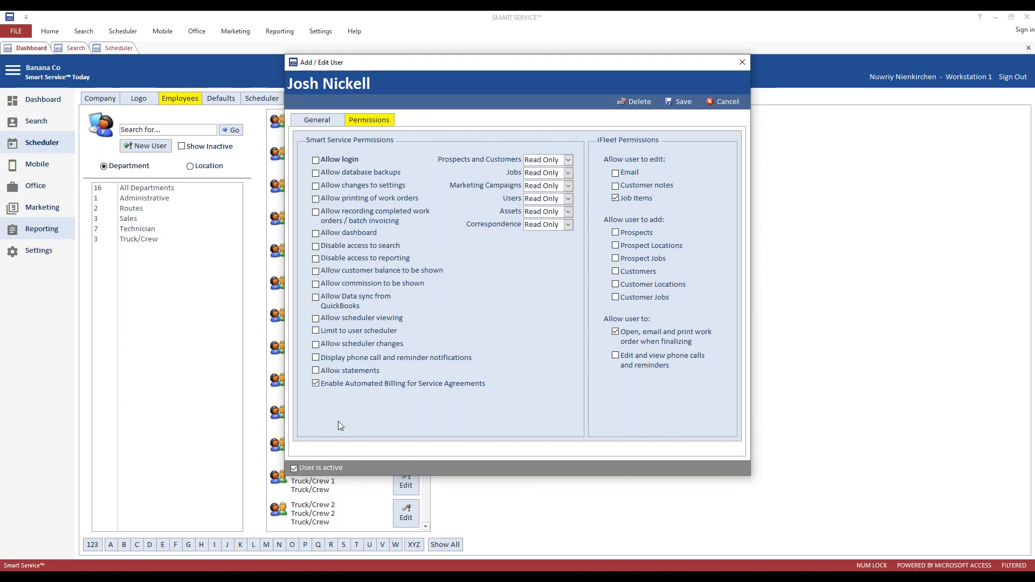
Toggle scheduler viewing, Limit to user scheduler, scheduler changes, and phone call and reminder notifications on and off in turn, then save the user.
click(334, 318)
click(342, 324)
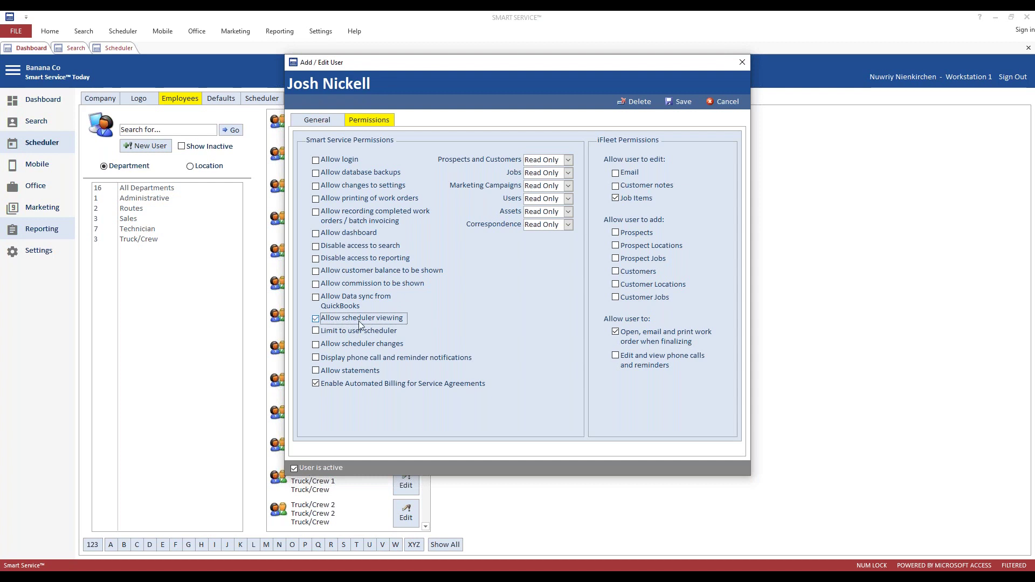
click(356, 323)
click(356, 332)
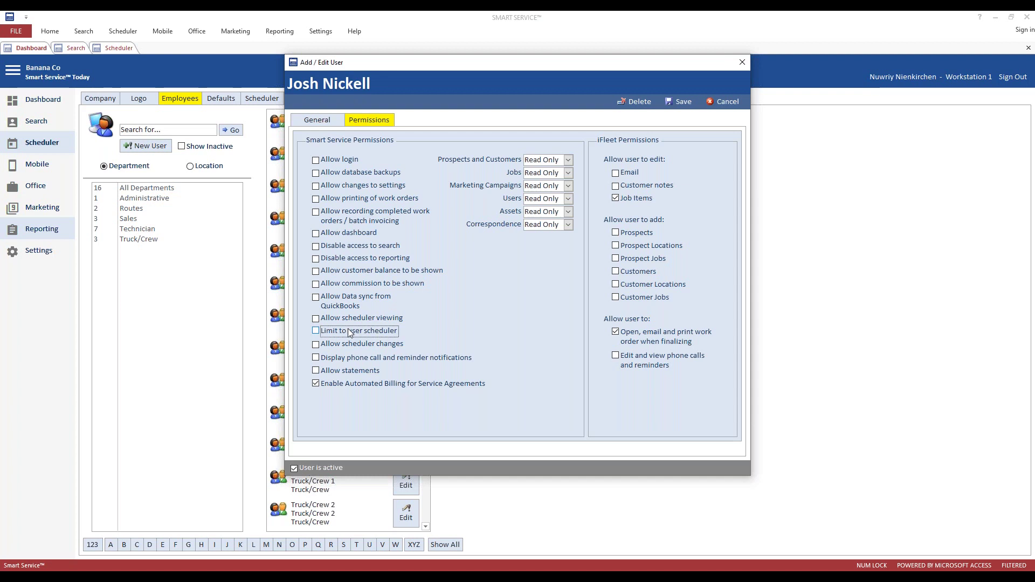
click(340, 335)
click(348, 345)
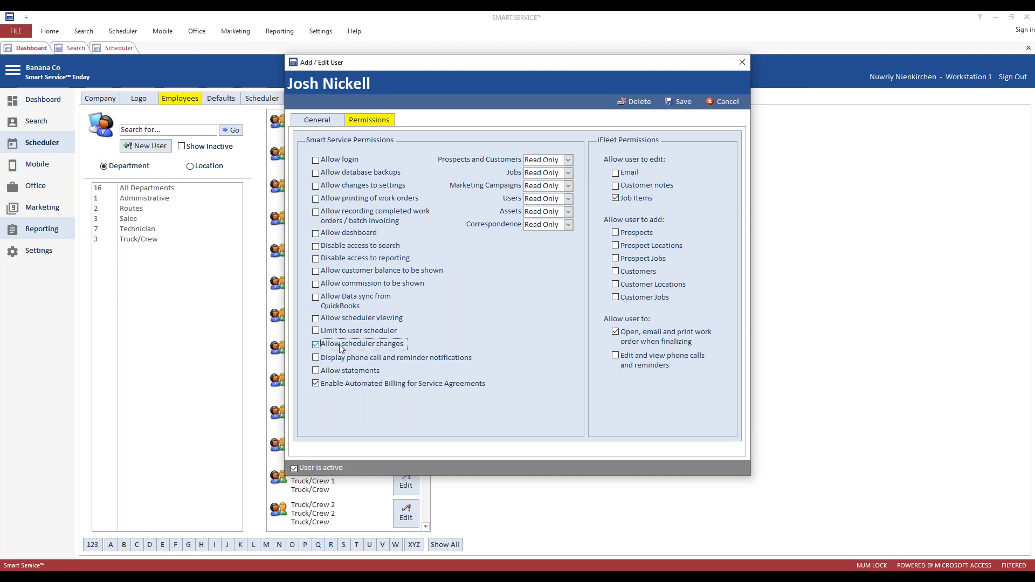
click(342, 347)
click(333, 361)
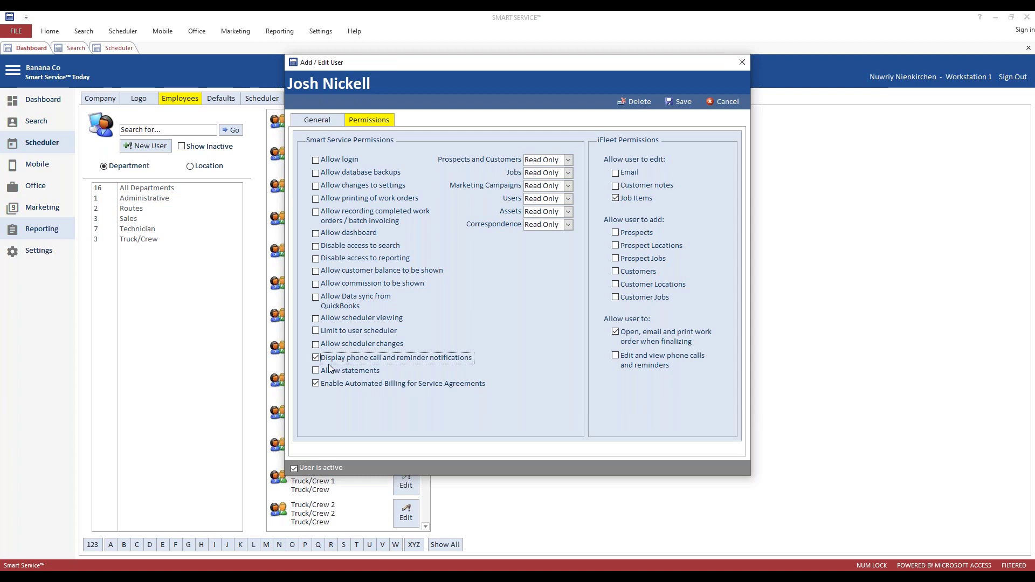
click(336, 360)
click(680, 102)
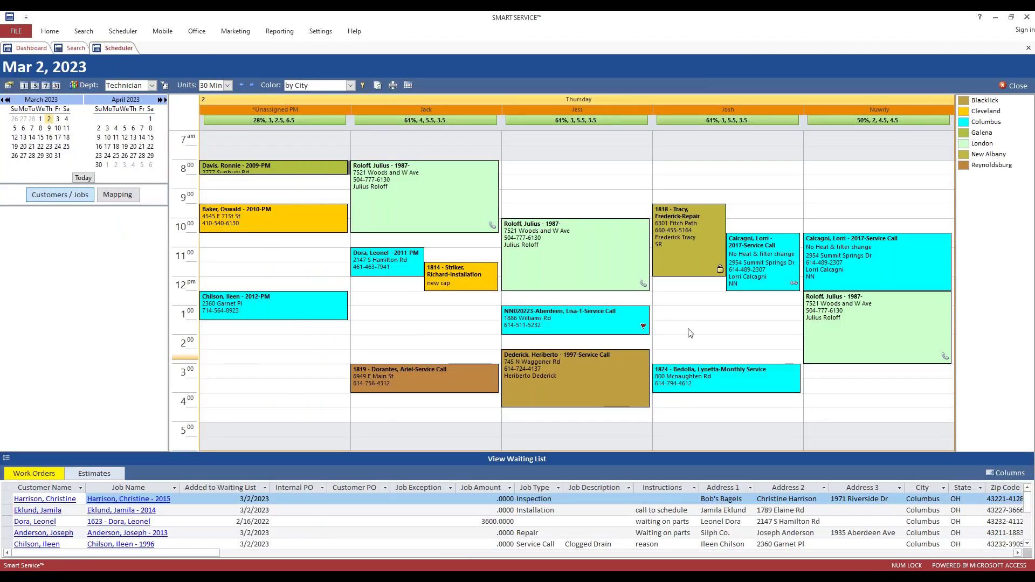
Start a new phone call from 1:00 PM to 2:00 PM on March 2 for the fourth column's technician and attach a customer.
click(698, 323)
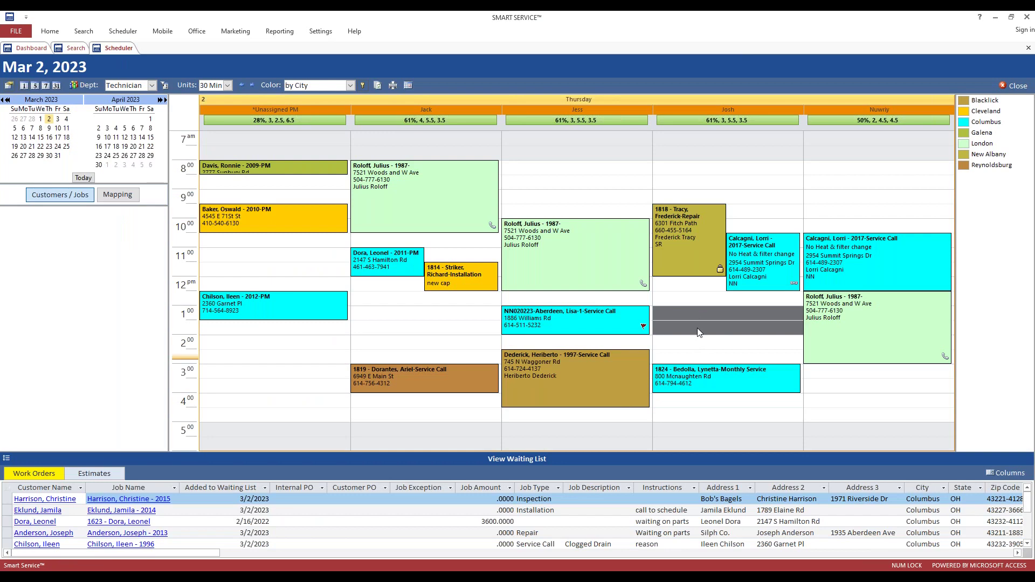
right_click(697, 328)
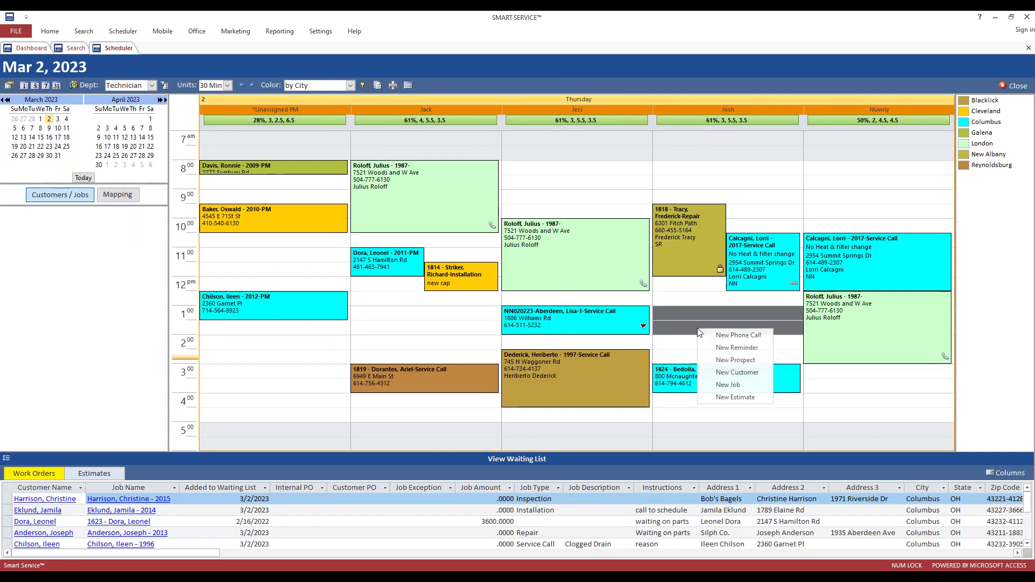
click(730, 335)
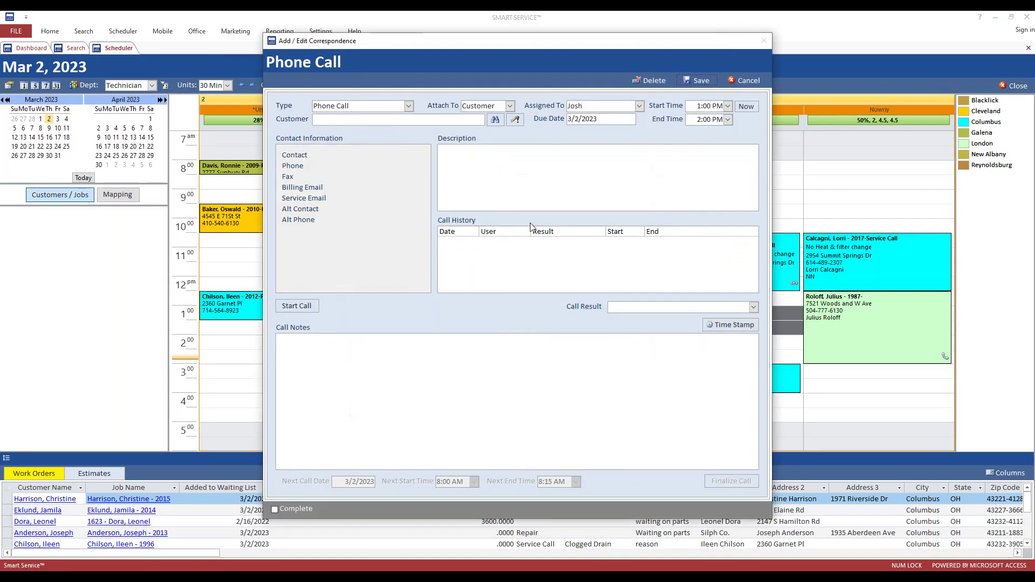
click(495, 119)
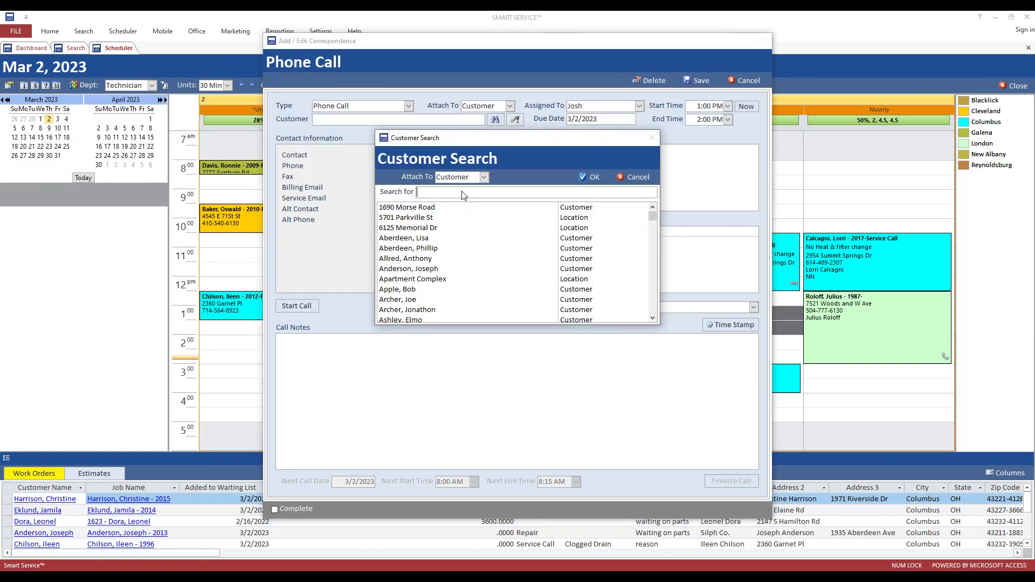
double_click(414, 238)
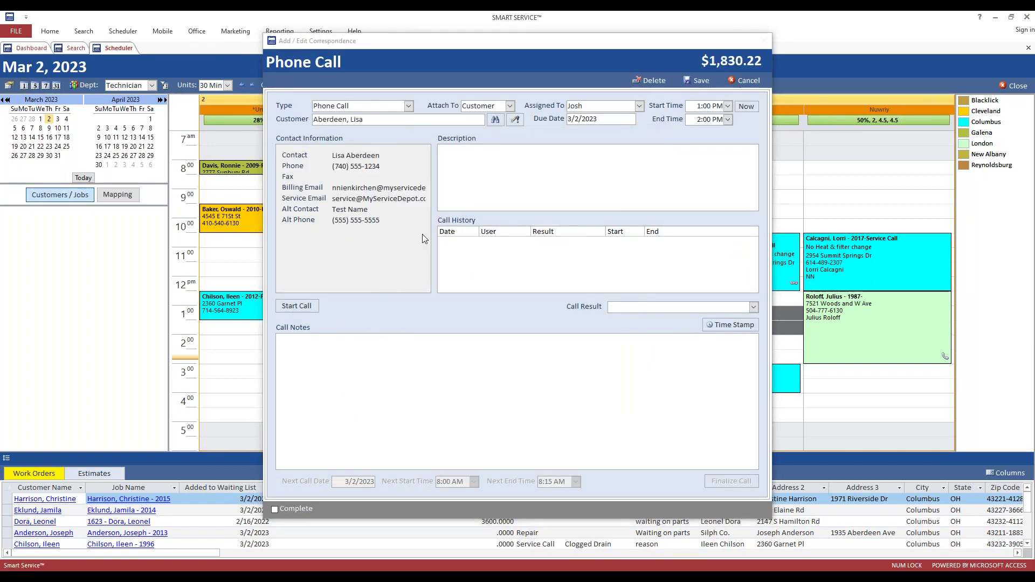
Enter "Call to schedule installation" as the phone call's description and save the call.
click(506, 179)
text(Call )
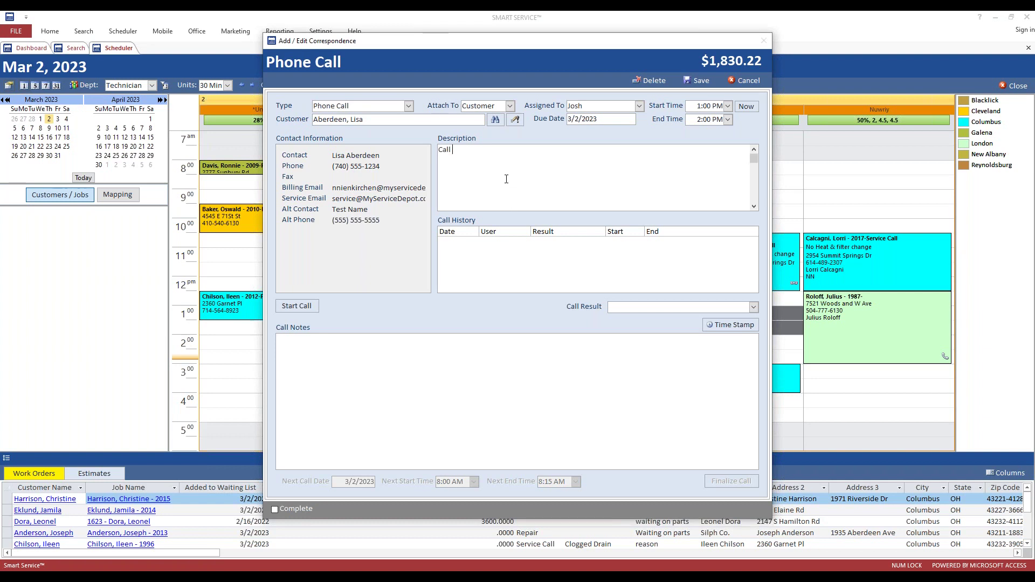
text(to schedule installation)
click(698, 80)
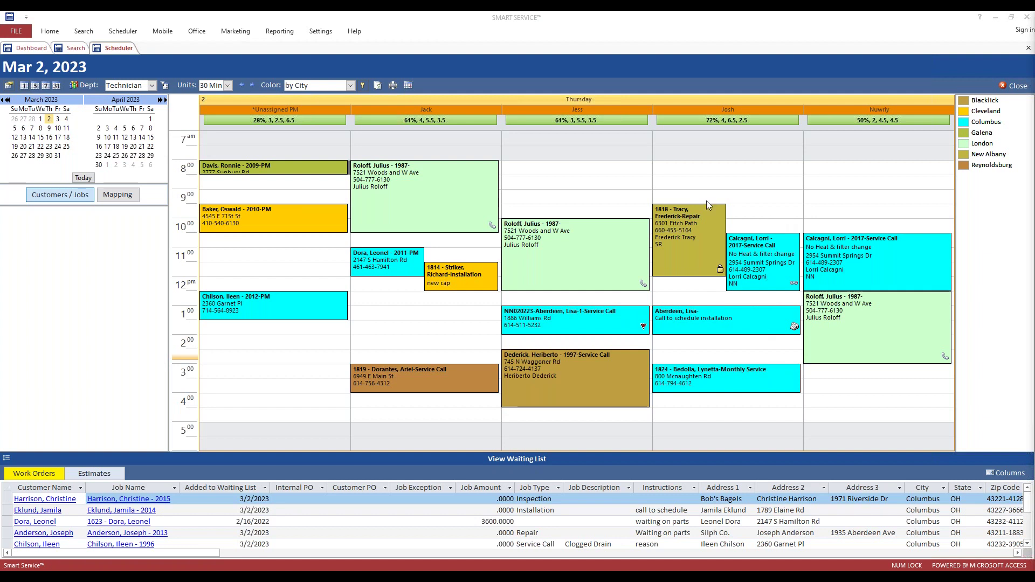
Create and save a "Day off" reminder from 8:00 AM to 5:00 PM on March 3 for the last column's technician.
click(58, 119)
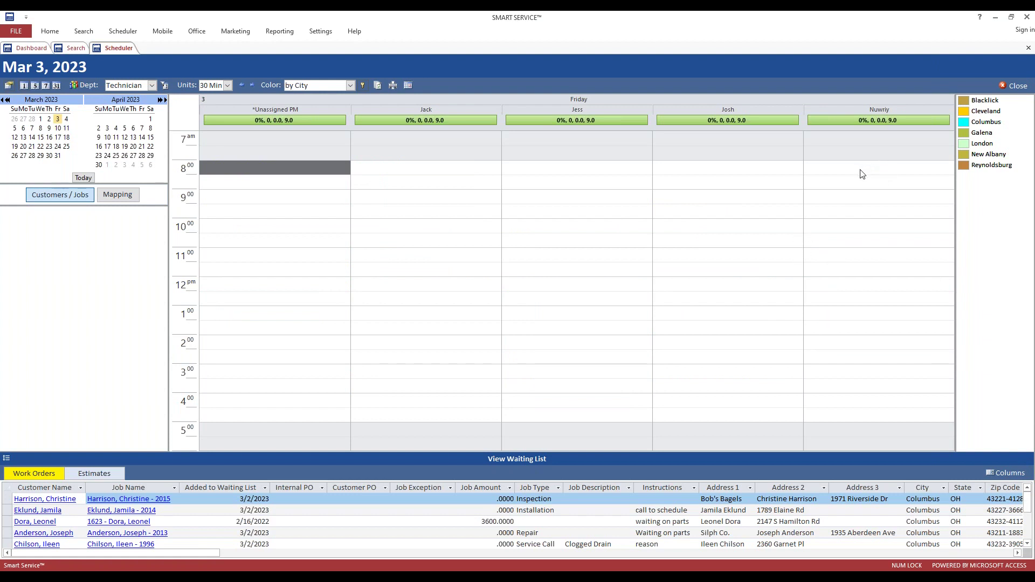
drag(867, 172, 854, 417)
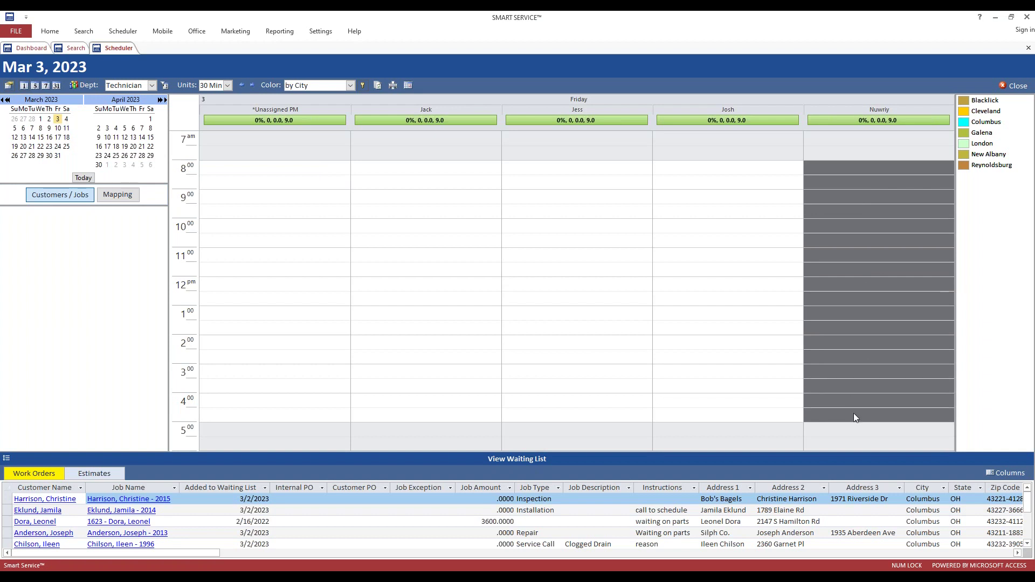
right_click(856, 332)
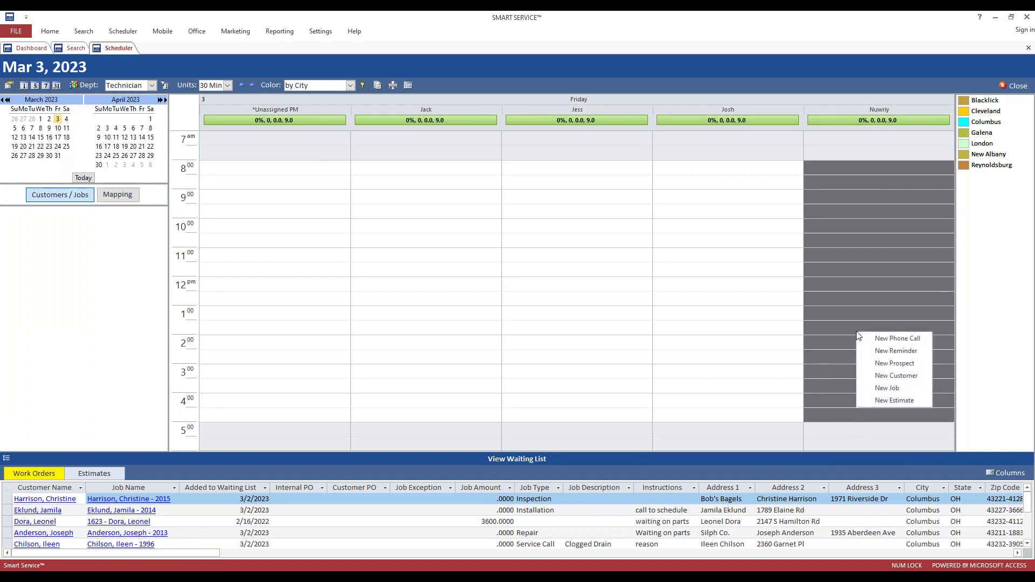
click(892, 351)
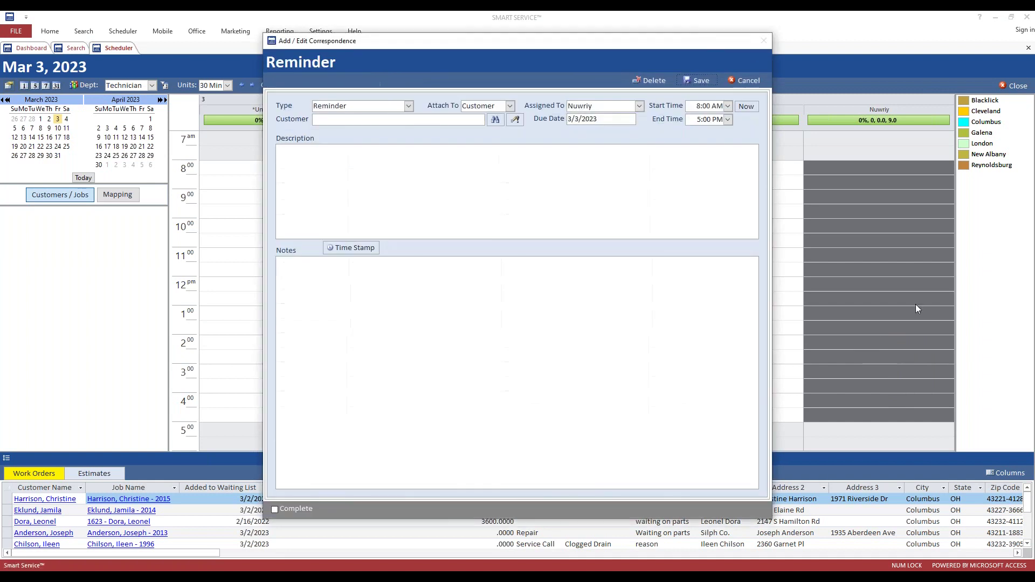
click(618, 201)
text(Day off)
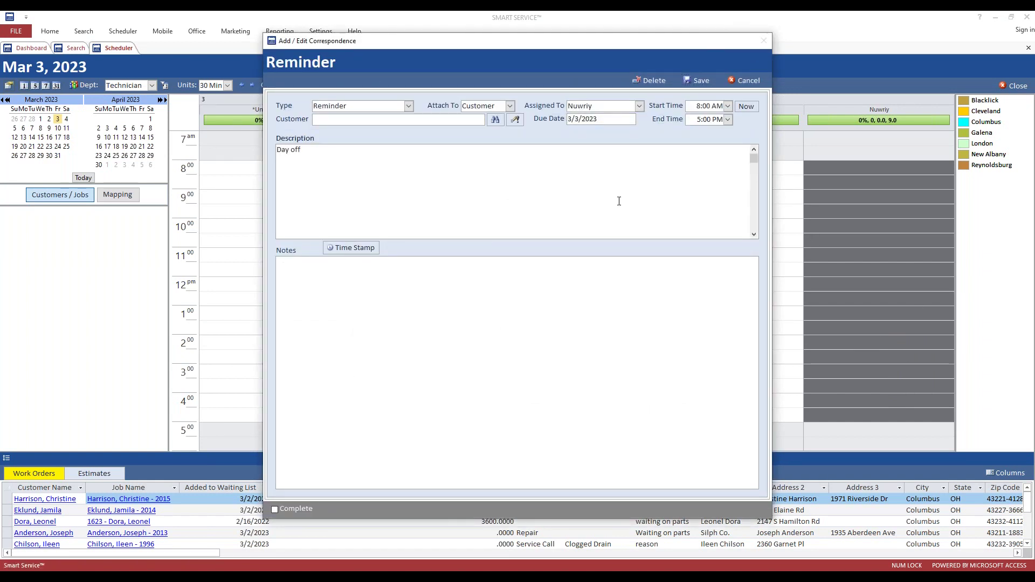
click(700, 80)
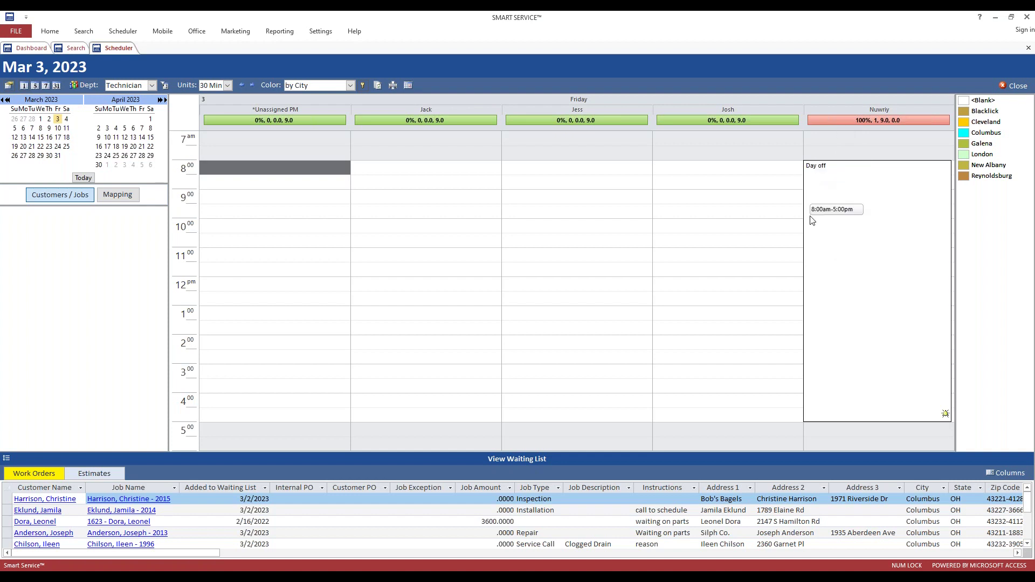
Shorten the "Day off" reminder so it ends at 11:00 AM, and return the scheduler to today's date.
click(844, 221)
drag(877, 421, 869, 242)
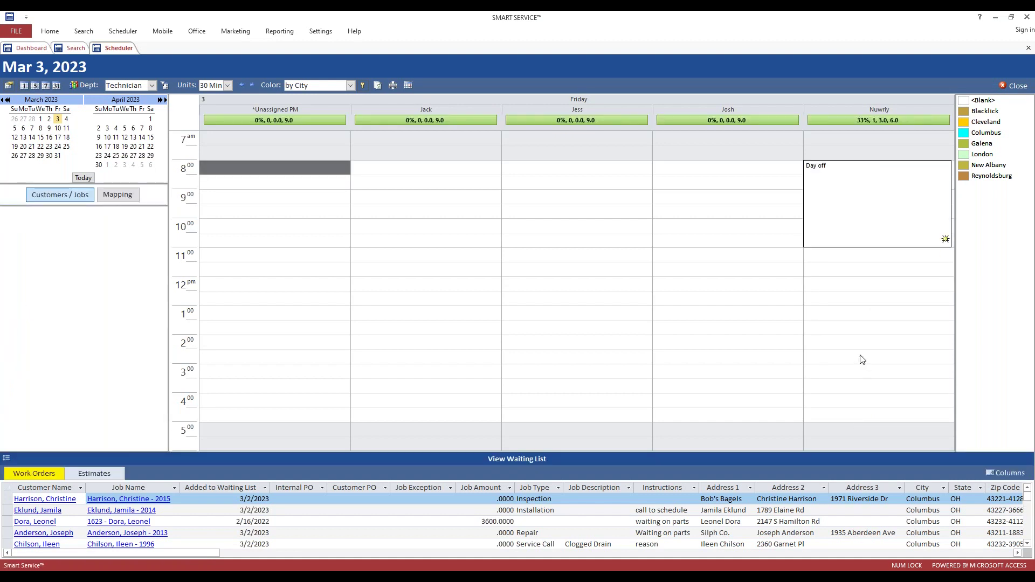
mouse_move(866, 201)
click(499, 186)
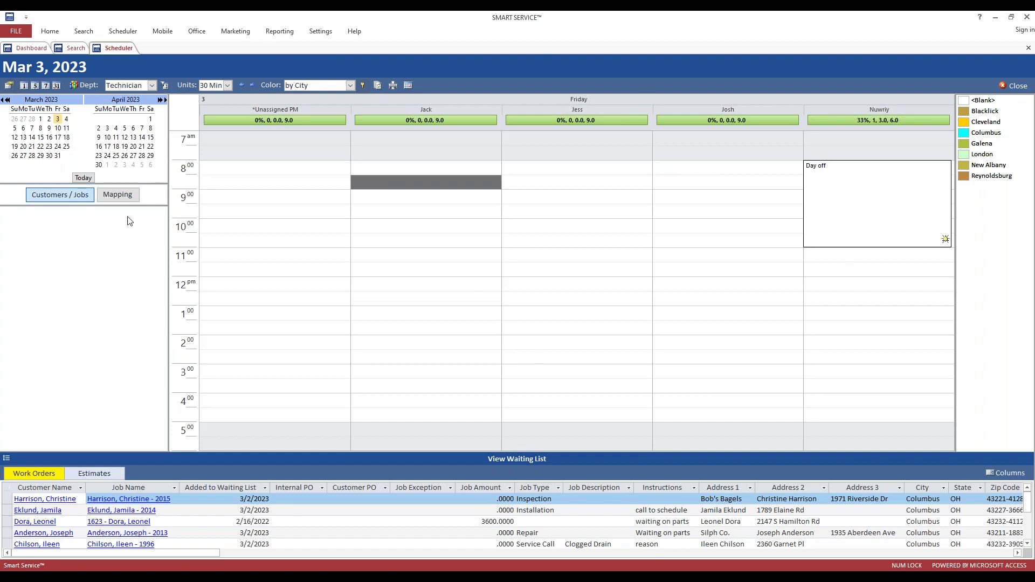
click(83, 179)
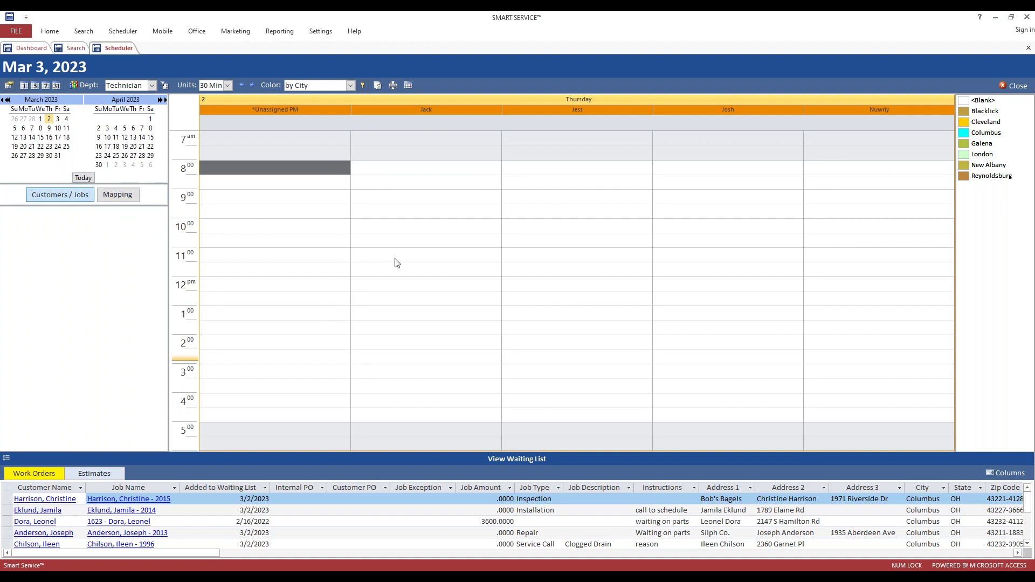
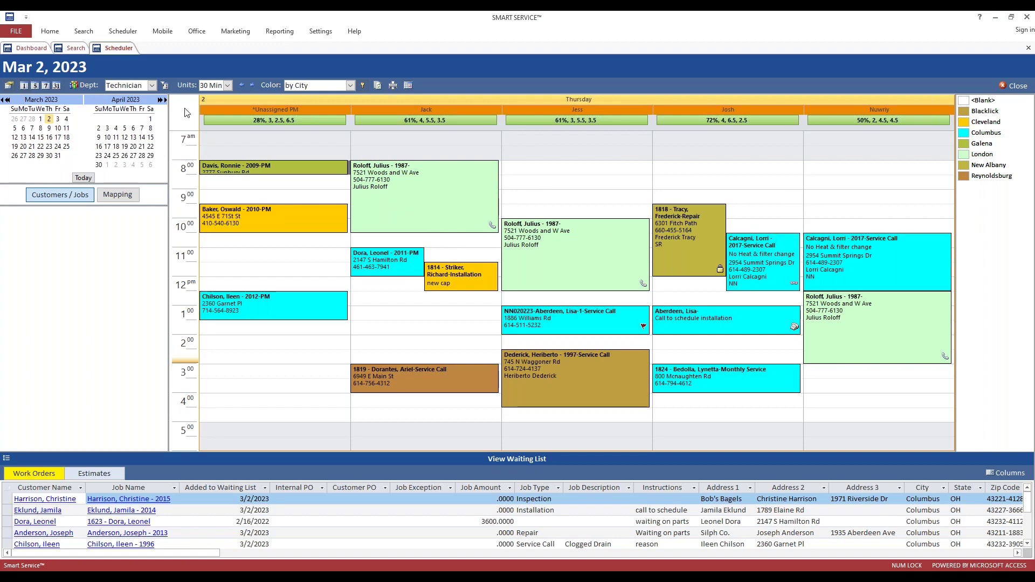
Open a customer record from the search, add a new job for the customer, and show the job's scheduling details.
click(71, 47)
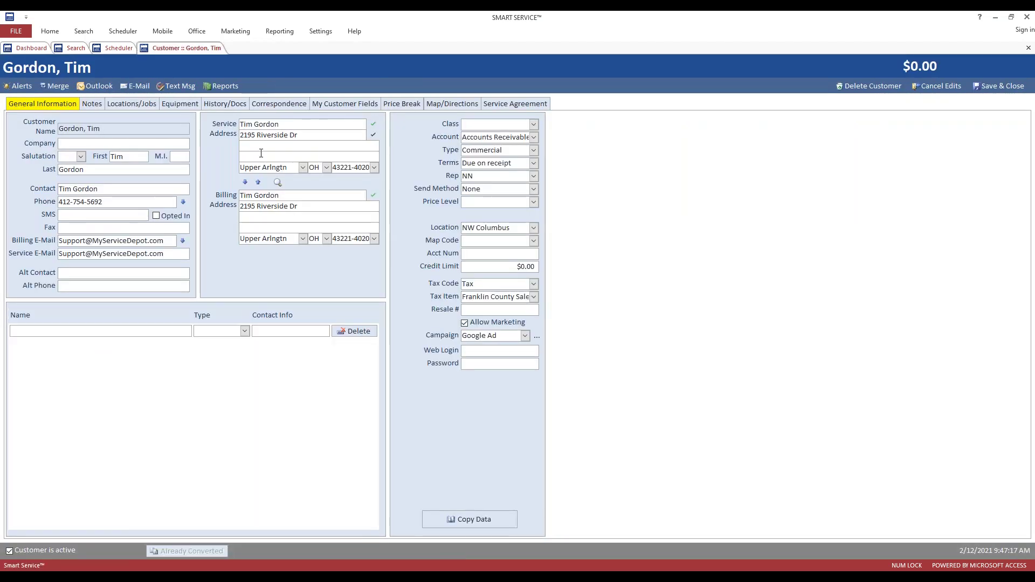
click(138, 104)
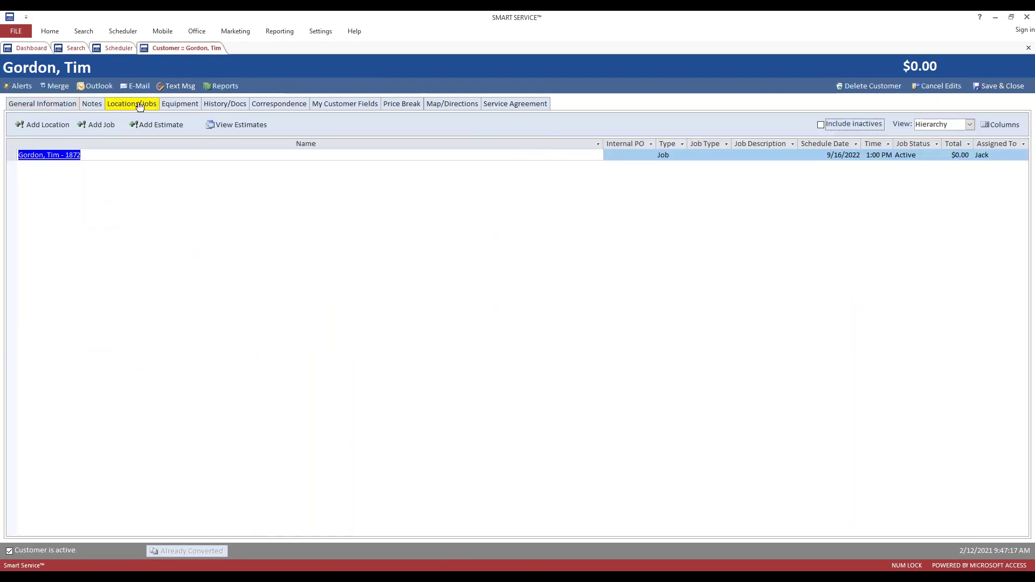
click(111, 127)
click(591, 197)
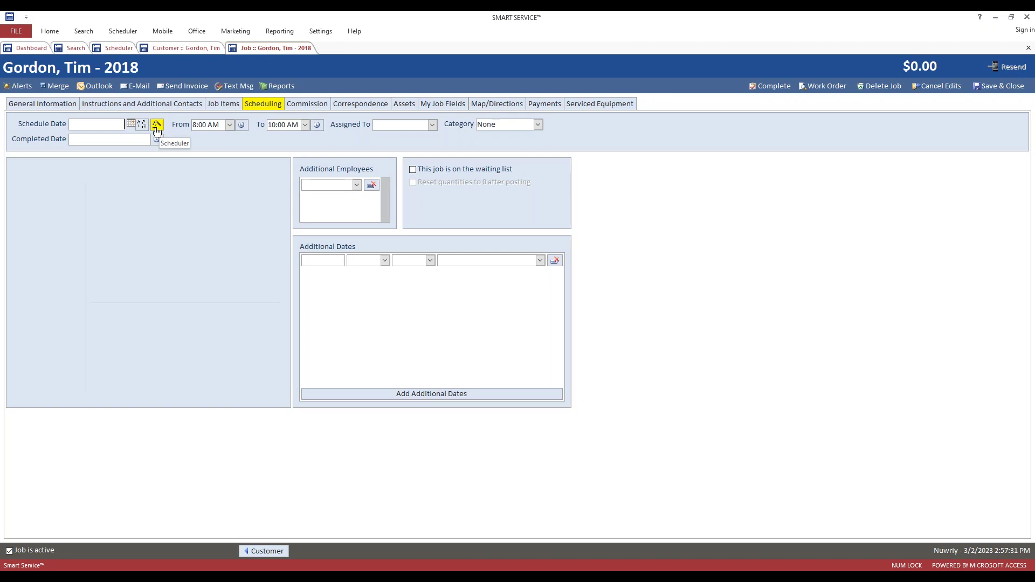
Look at the job's schedule date and From and To time choices, then check the scheduler and return to the job.
click(131, 124)
click(135, 127)
click(230, 125)
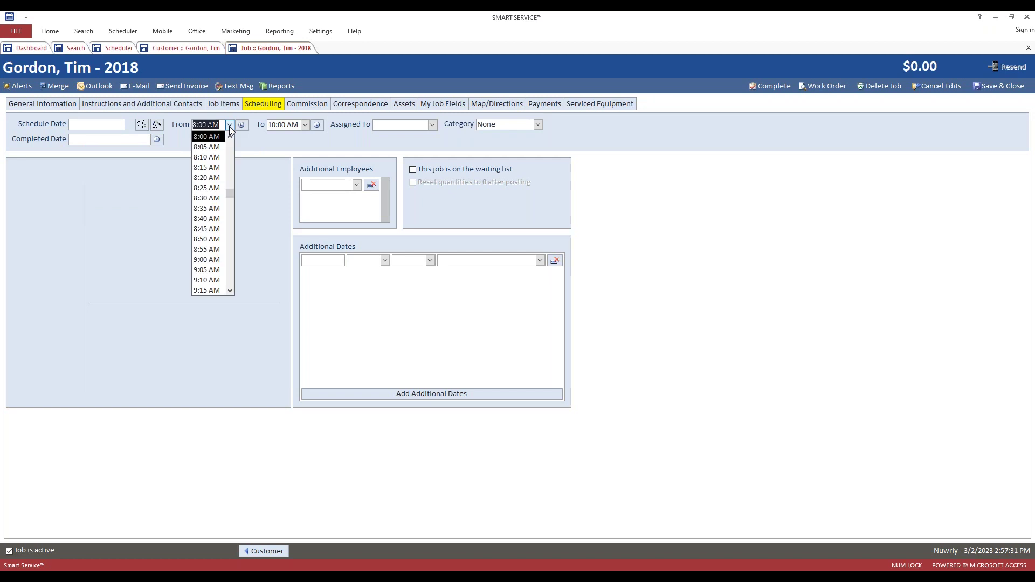
click(305, 125)
click(123, 50)
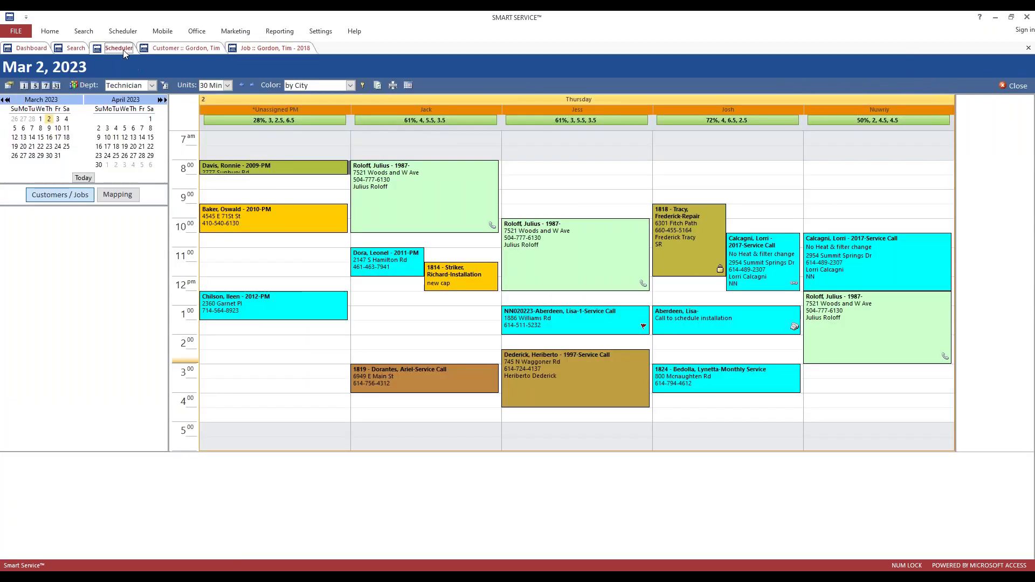
click(291, 48)
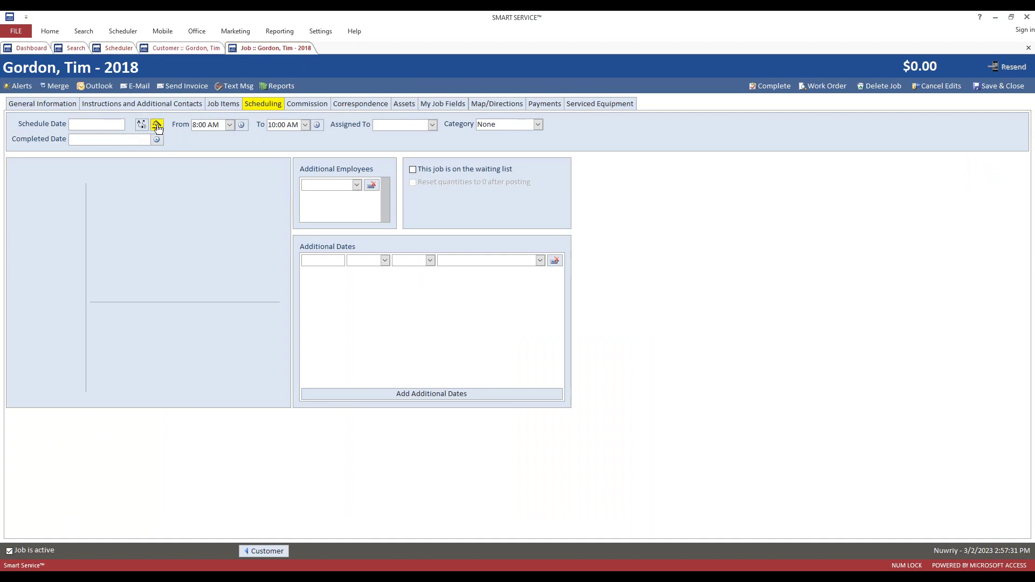
Schedule the job from its own scheduler for Thursday, March 2, 1:00 PM to 2:30 PM, with the technician beside Unassigned PM, and save.
click(157, 125)
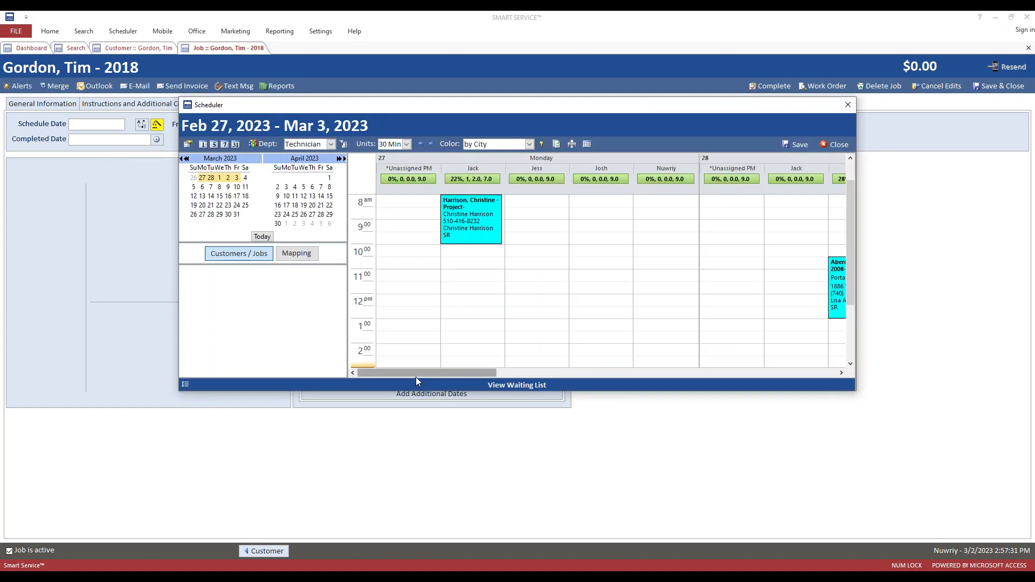
drag(421, 372, 694, 357)
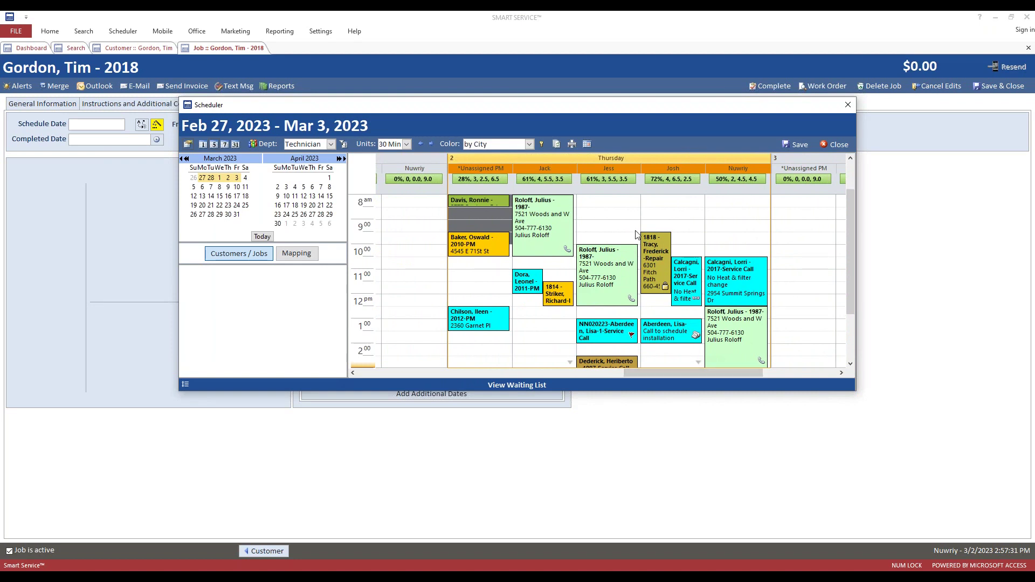
scroll(628, 268, down, 2)
scroll(621, 286, down, 2)
scroll(621, 286, up, 2)
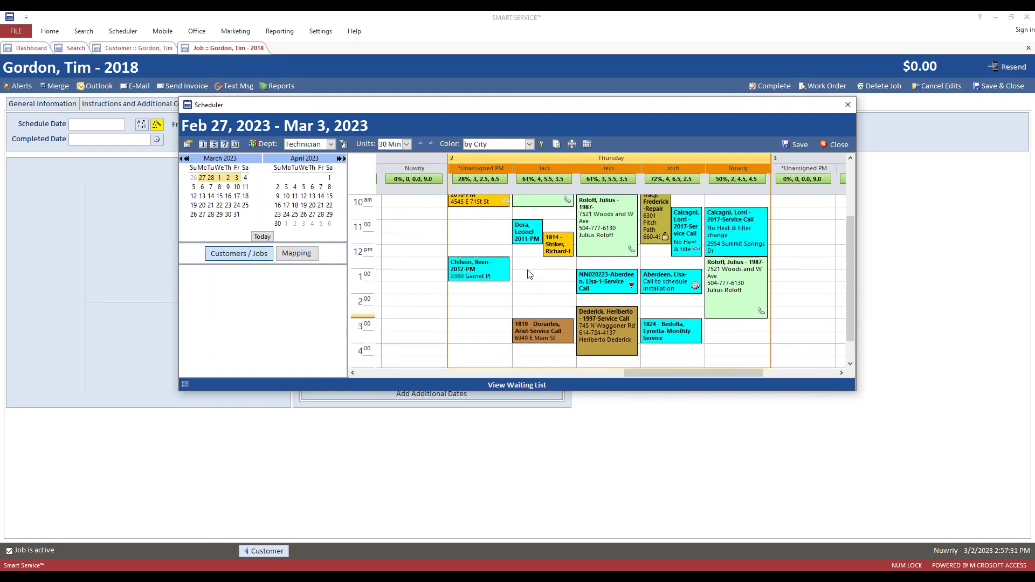
drag(533, 282, 536, 303)
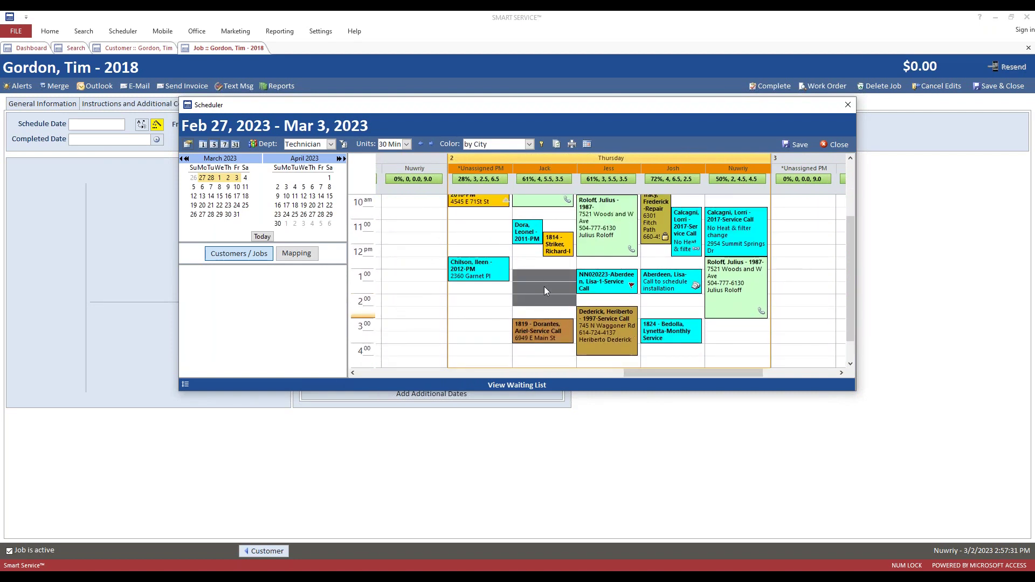
right_click(545, 291)
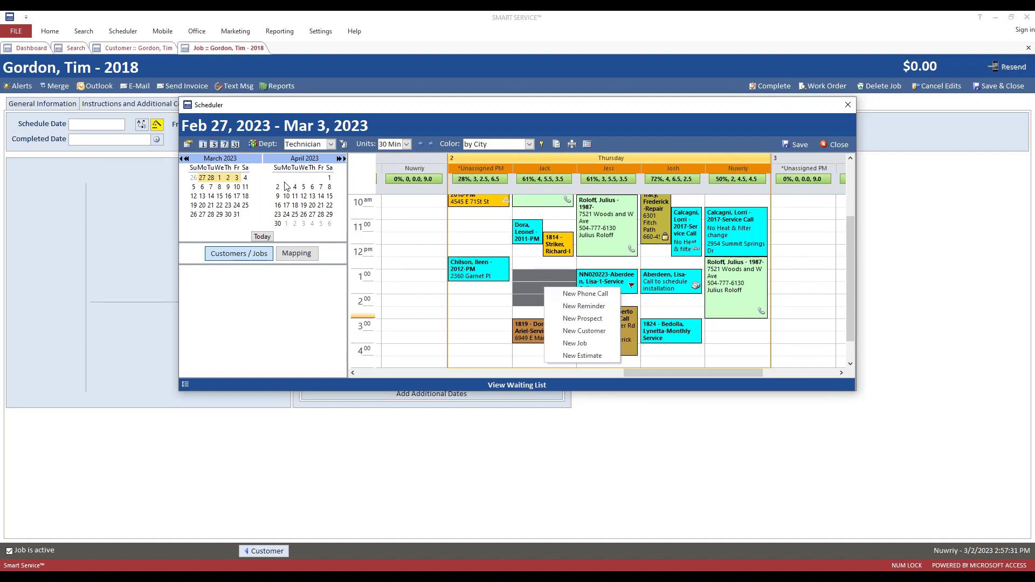
drag(530, 277, 532, 303)
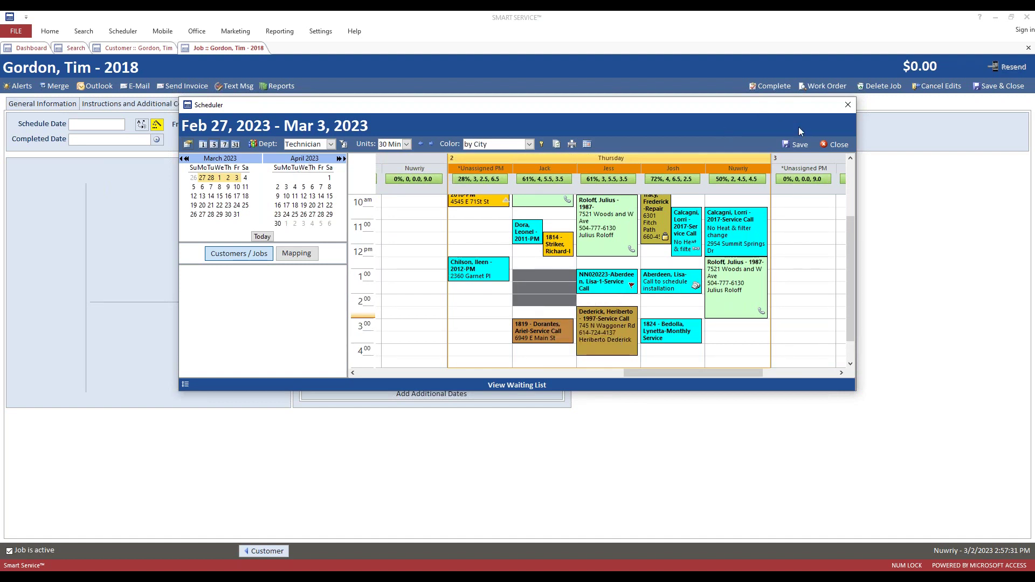
click(797, 145)
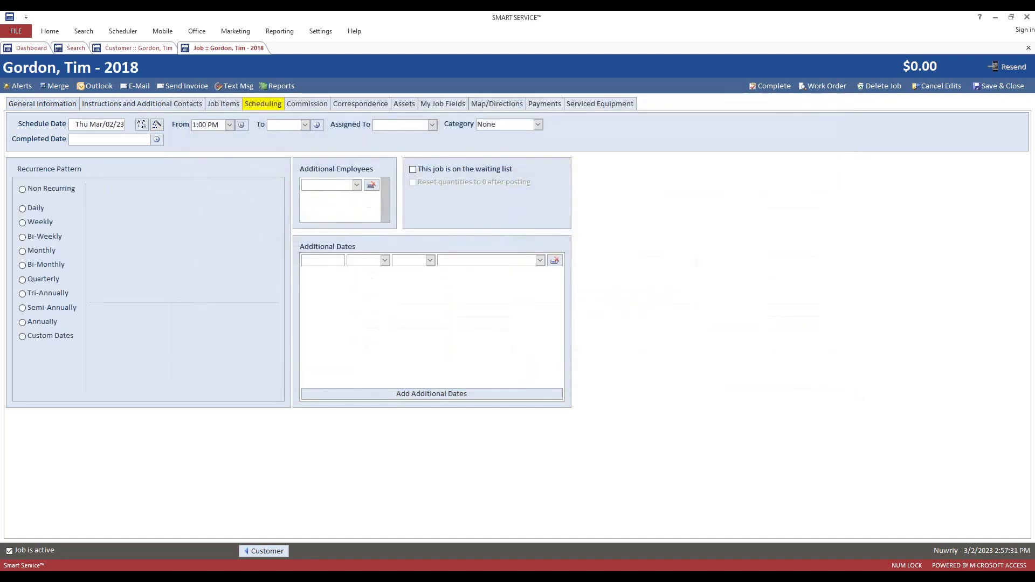
Check the job's schedule date, then view the audit log of its From time and close it.
drag(81, 124, 138, 125)
double_click(186, 125)
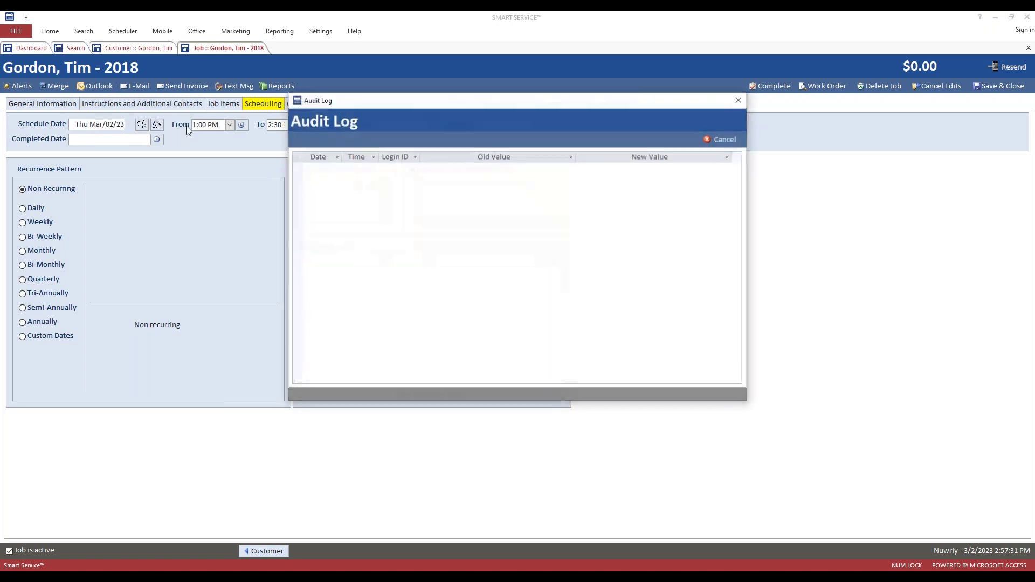
click(718, 140)
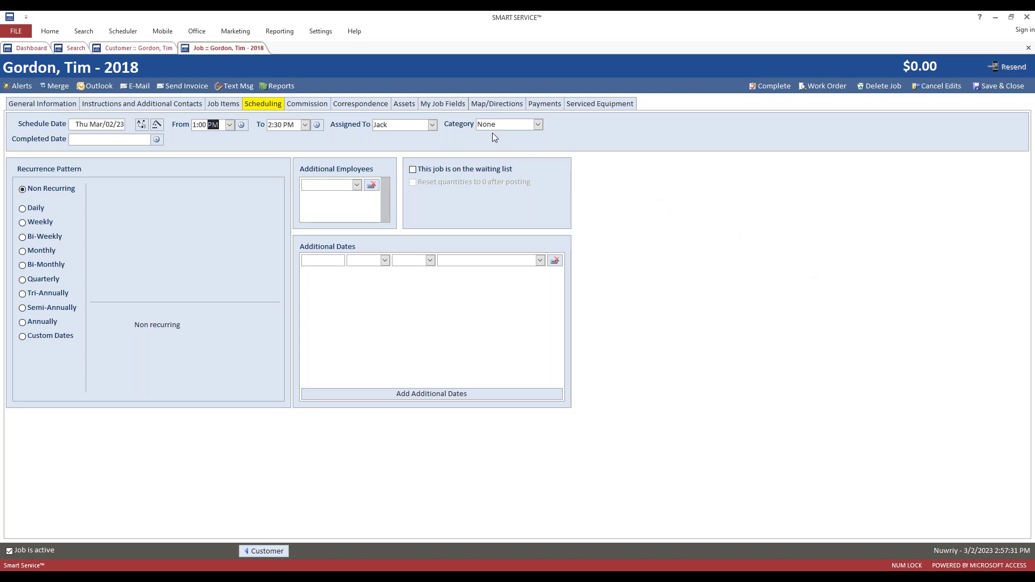
Set the job's category to Pets at location.
click(506, 126)
click(537, 125)
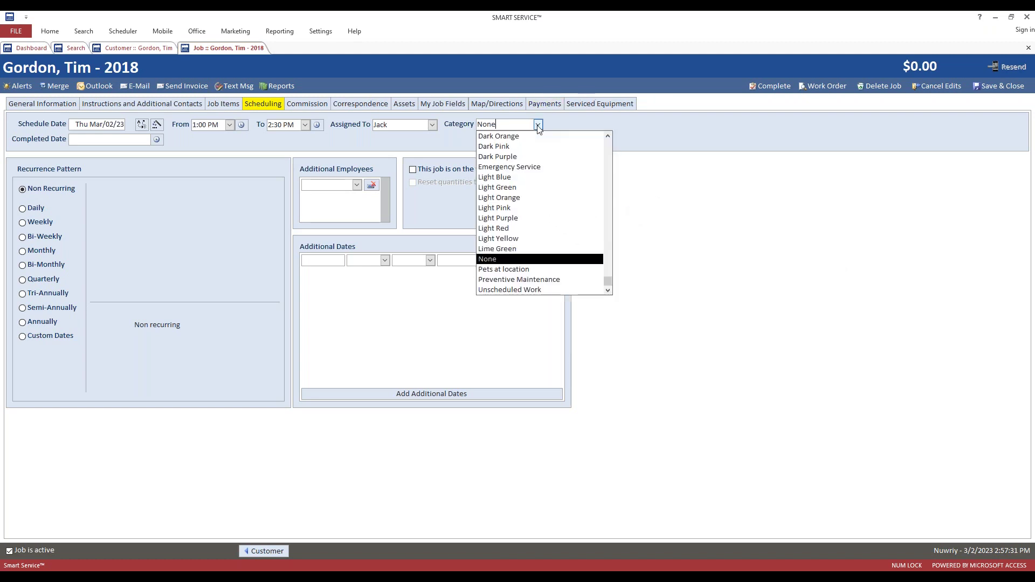
click(522, 270)
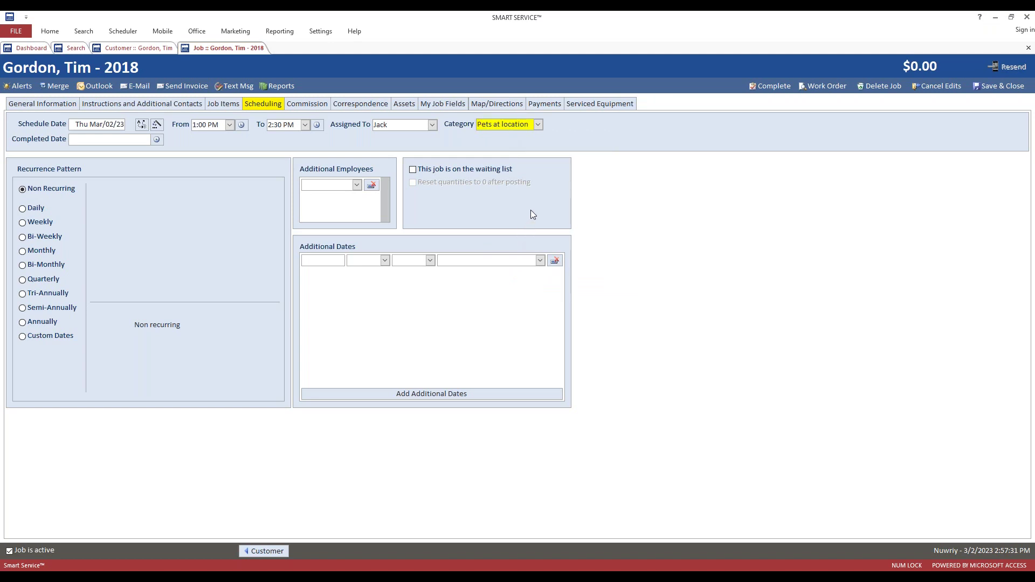
click(507, 127)
Open the scheduler color setup in the company's scheduler settings and list the colors by category.
click(40, 48)
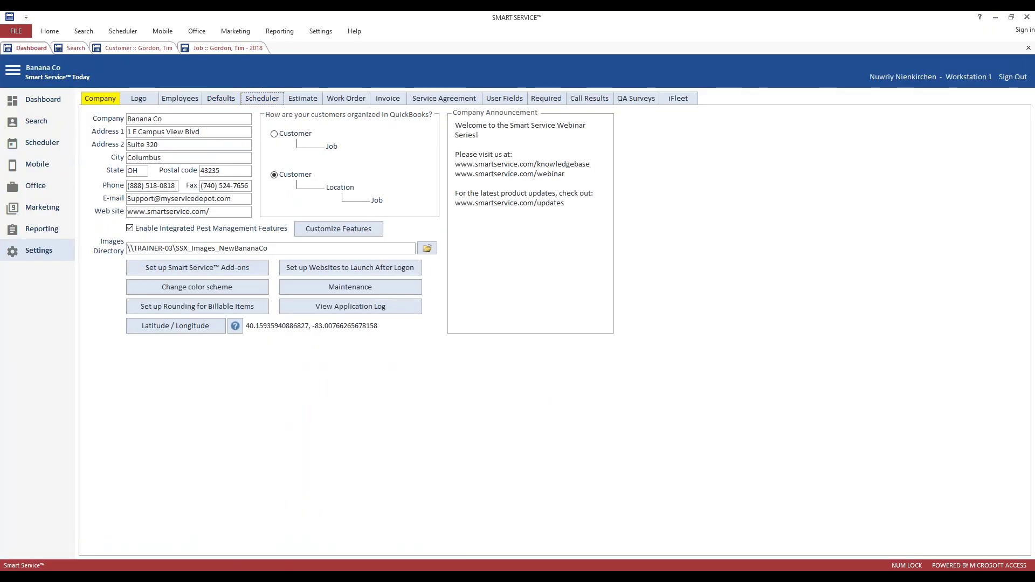
click(261, 98)
click(161, 233)
click(457, 168)
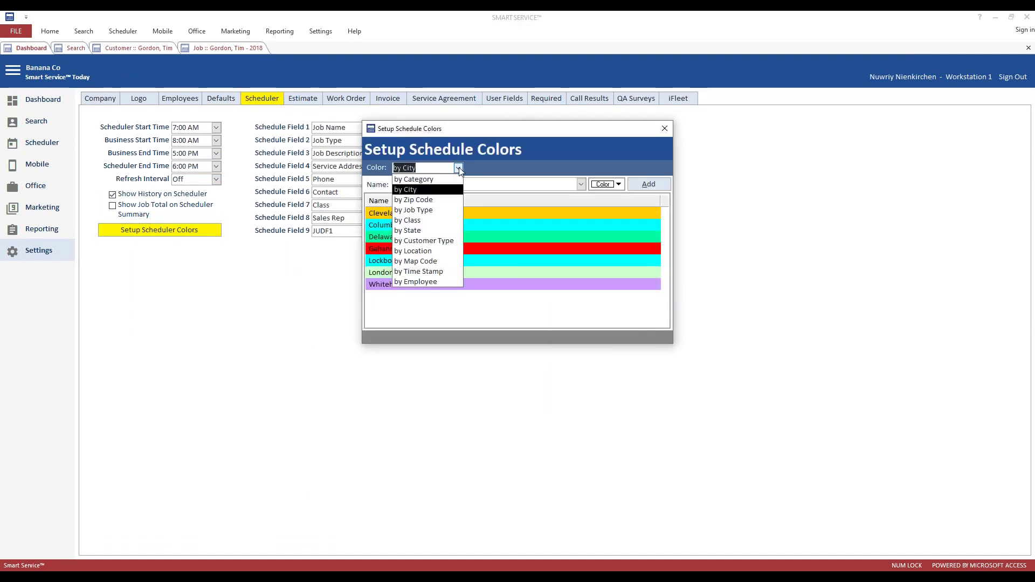
click(443, 180)
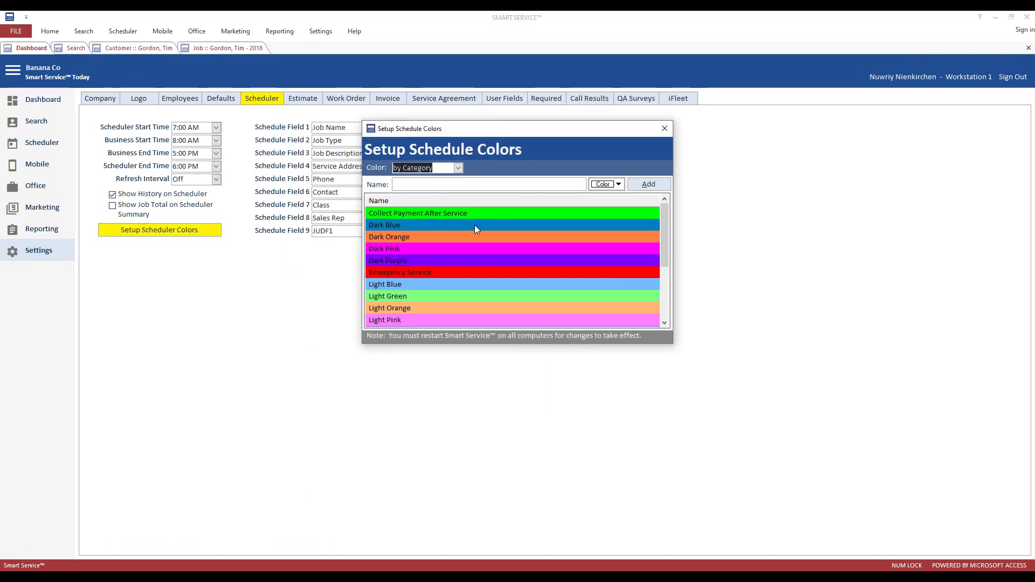
Rename the Light Green category as "Collect a deposit" and update it.
click(407, 296)
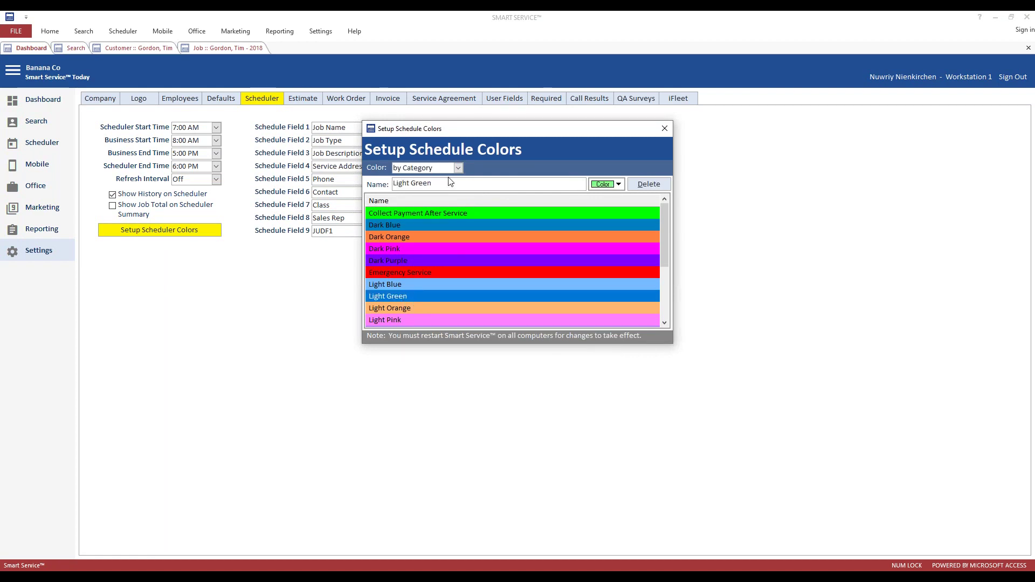
drag(451, 183, 398, 185)
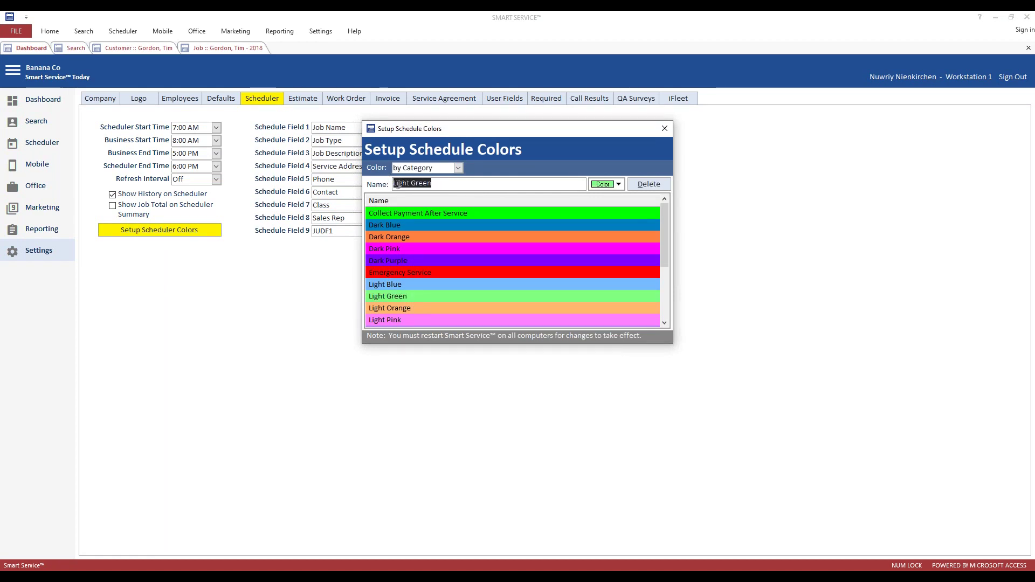
text(Collect a deposit)
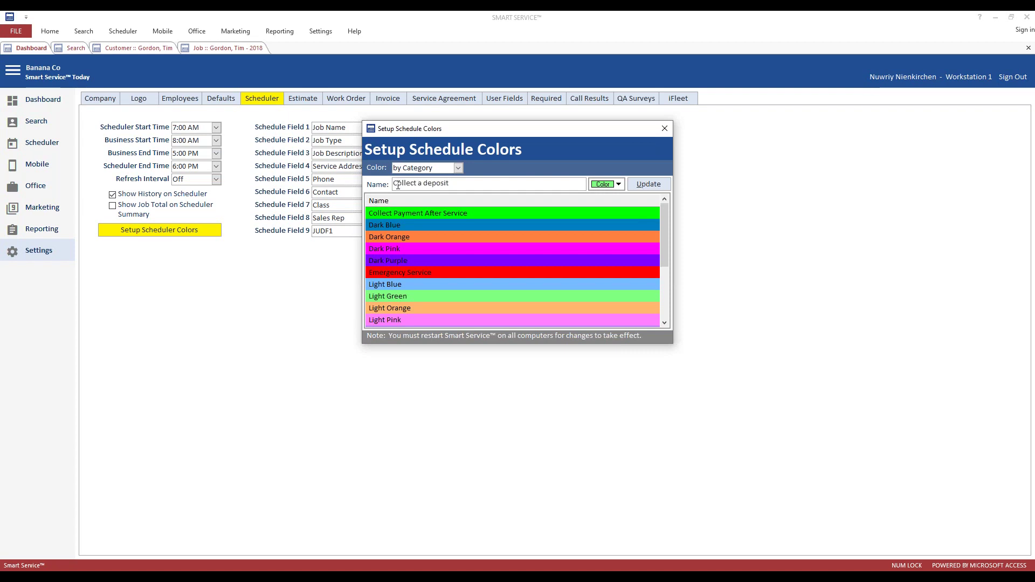
click(649, 183)
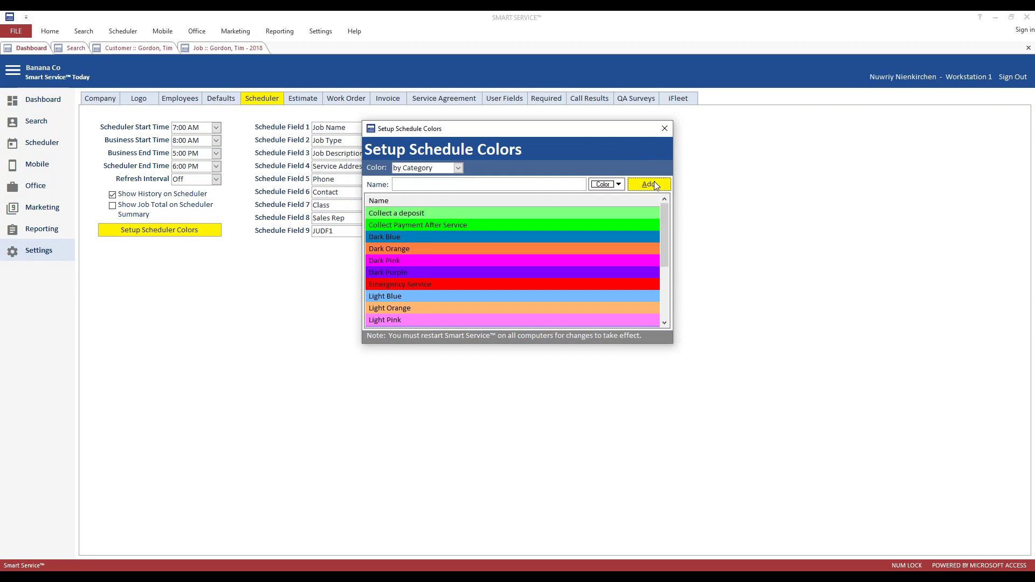
Look through the Collect a deposit, Collect Payment After Service and Dark Orange categories, then close the color setup.
click(479, 214)
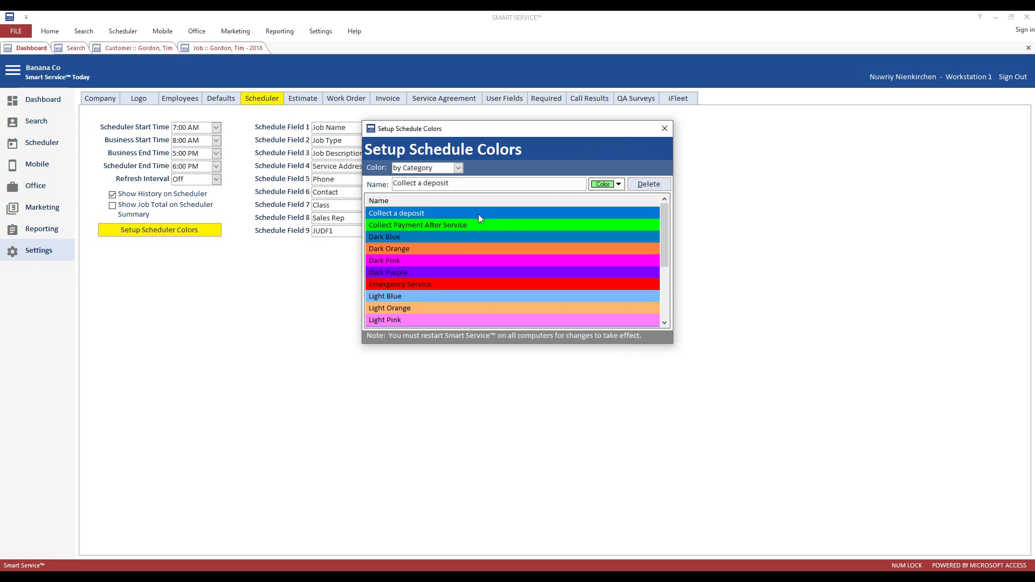
click(475, 225)
click(469, 248)
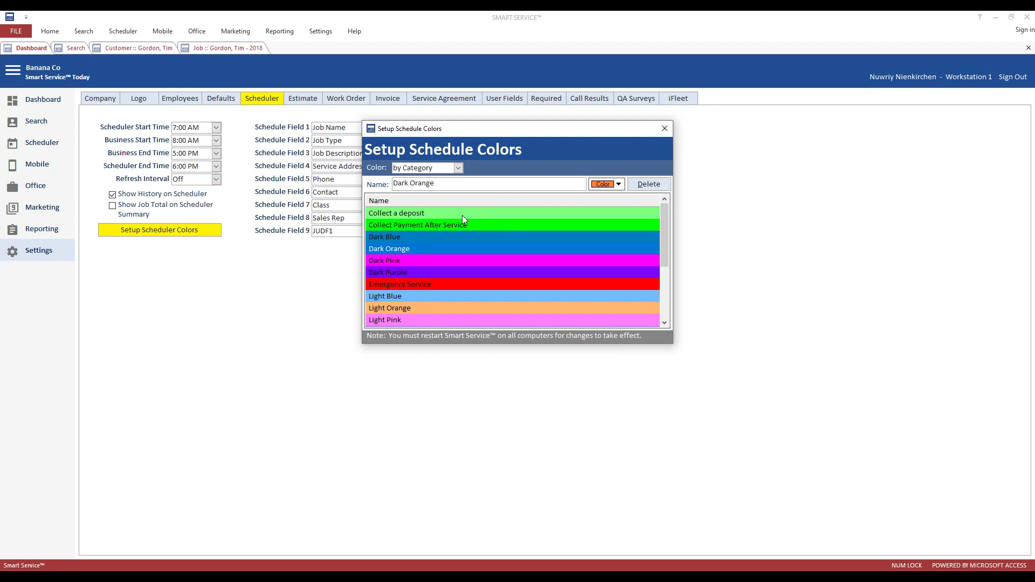
click(664, 127)
Return to the job's scheduling details and set its category to Collect a deposit.
click(263, 52)
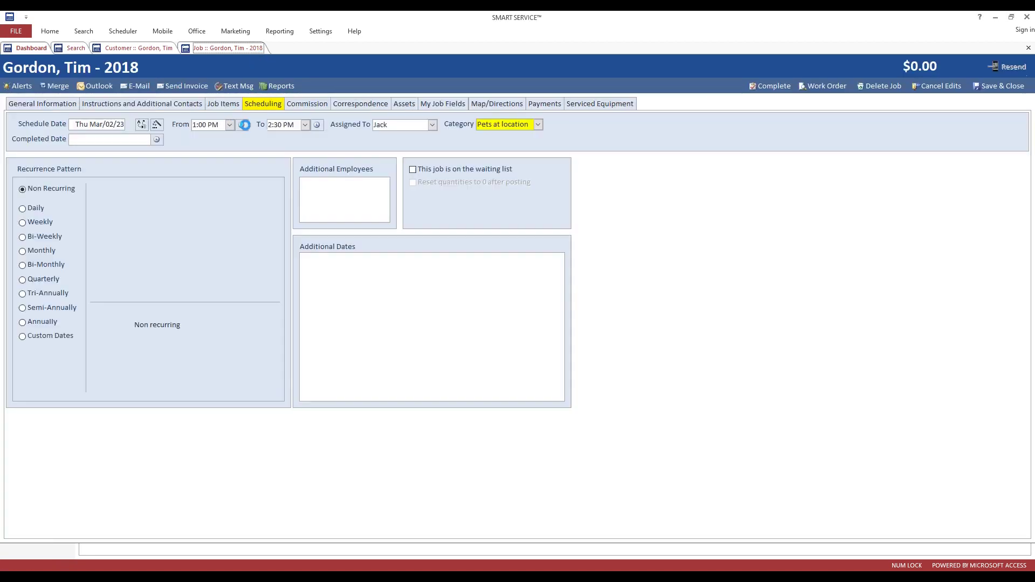
click(271, 107)
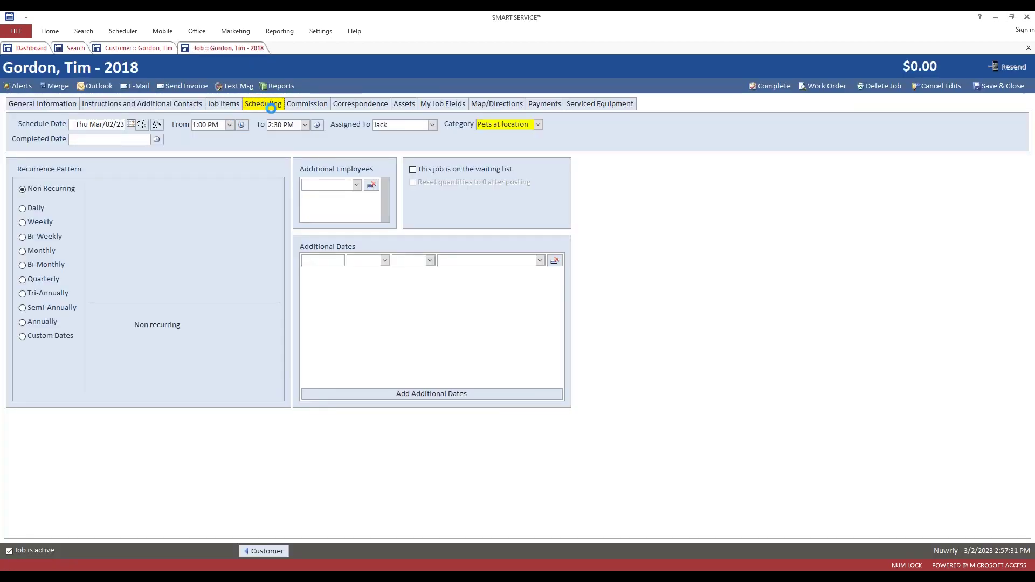
click(538, 125)
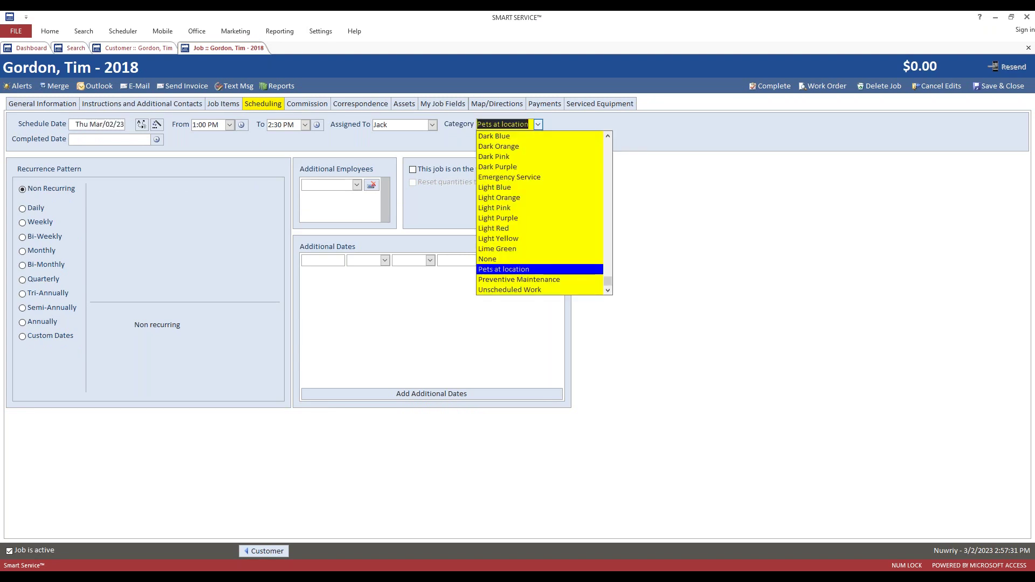
scroll(540, 175, up, 1)
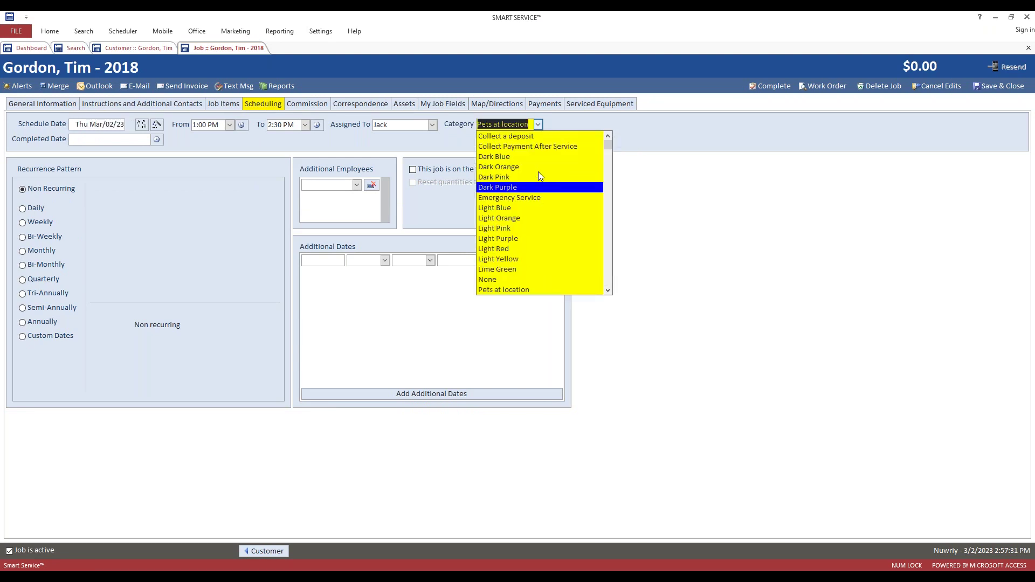
click(513, 136)
click(499, 125)
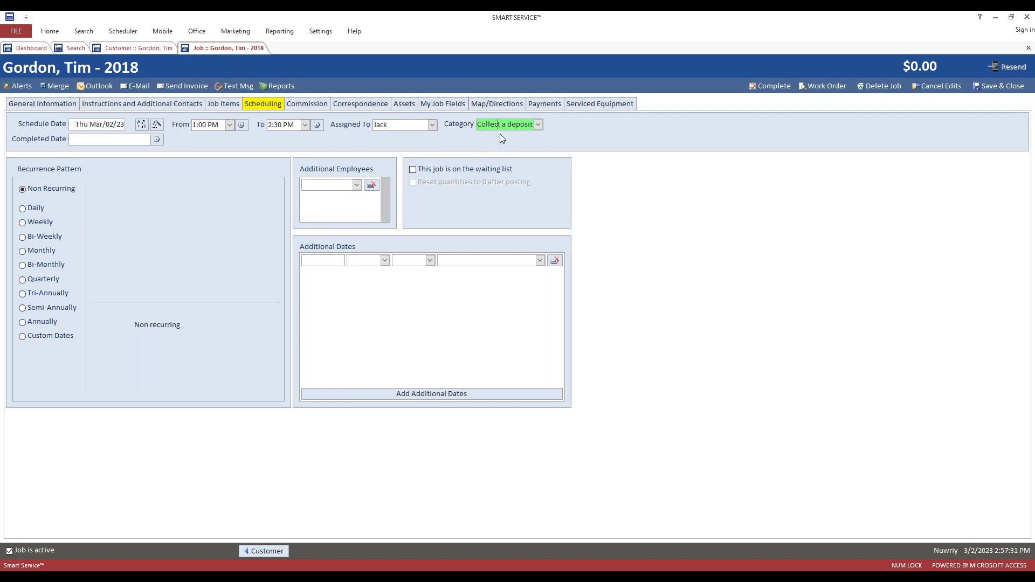
Add an iFleet alert to the job reading "collect a deposit for this!" with an orange alert color, and save it.
click(23, 91)
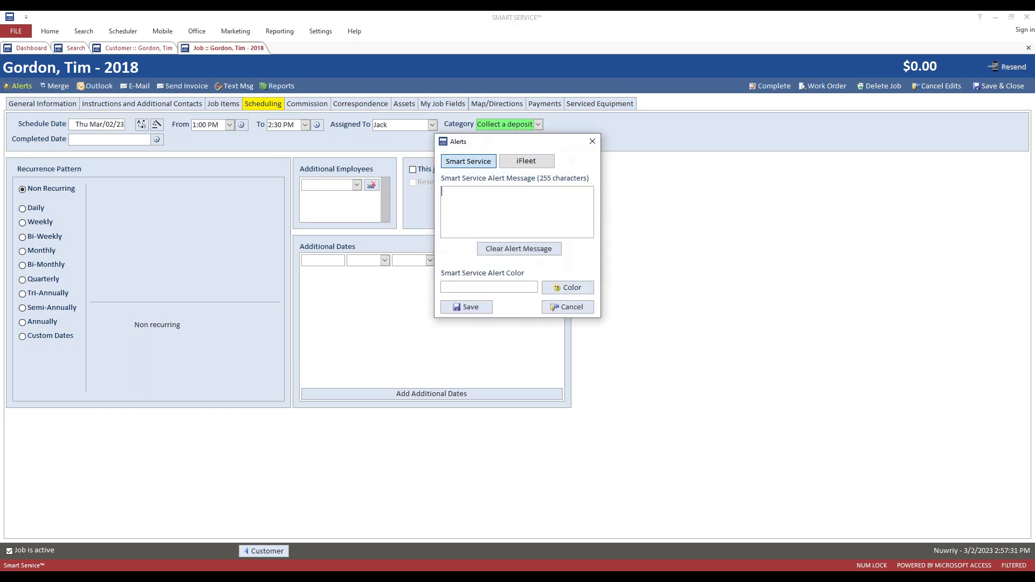
click(526, 161)
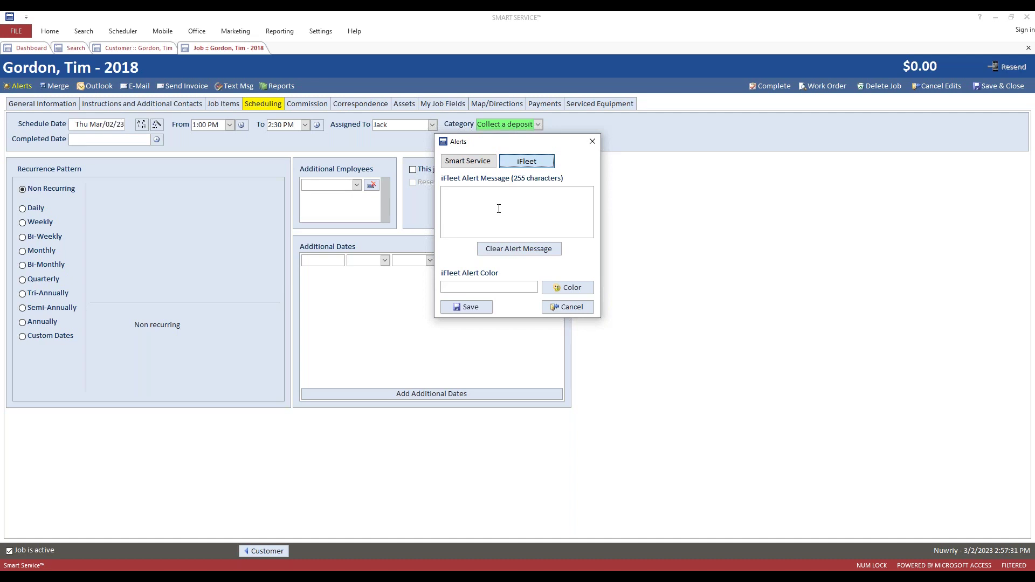
click(499, 209)
text(collect a deposit for this!)
click(568, 287)
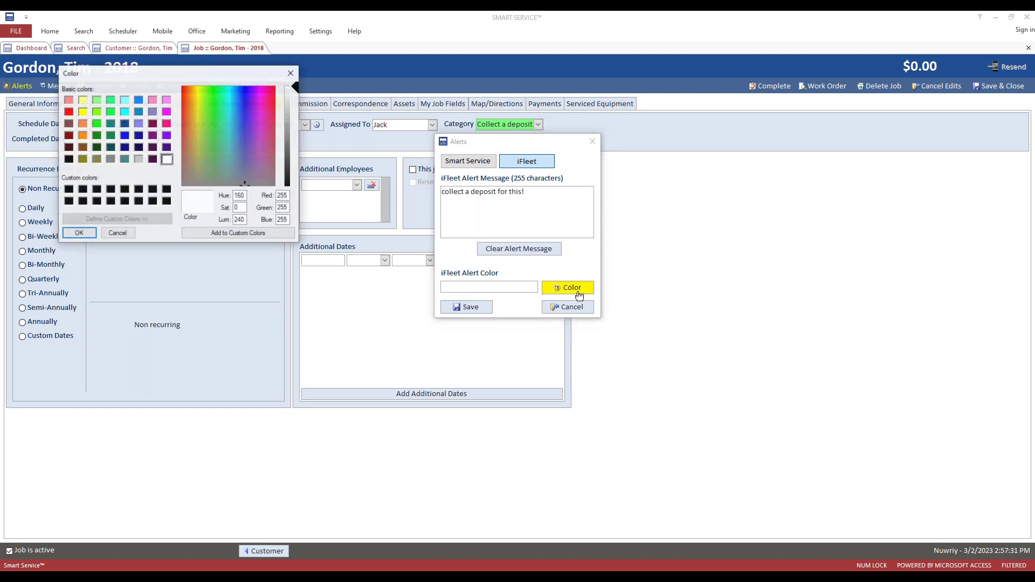
click(83, 125)
click(78, 233)
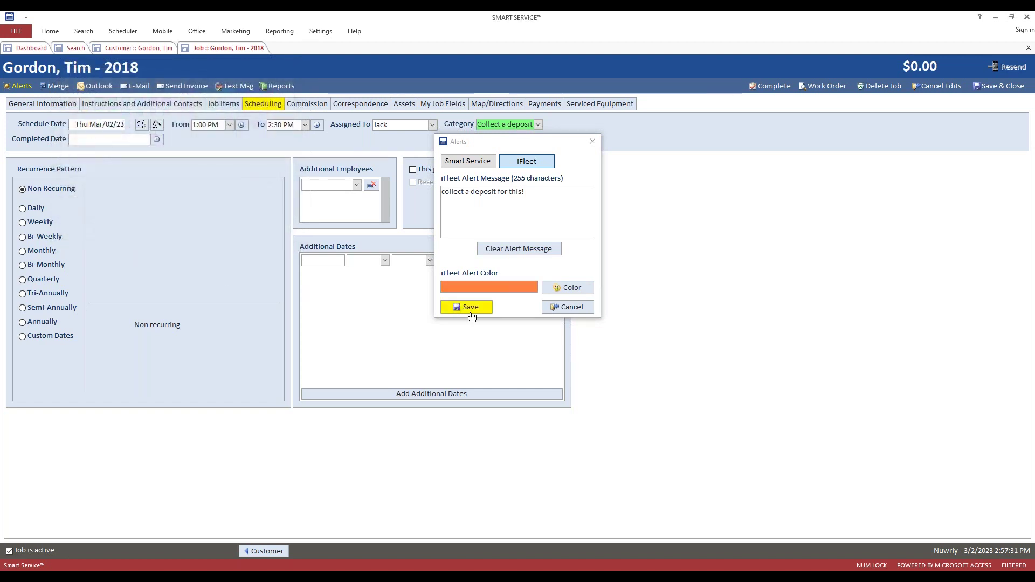
click(469, 308)
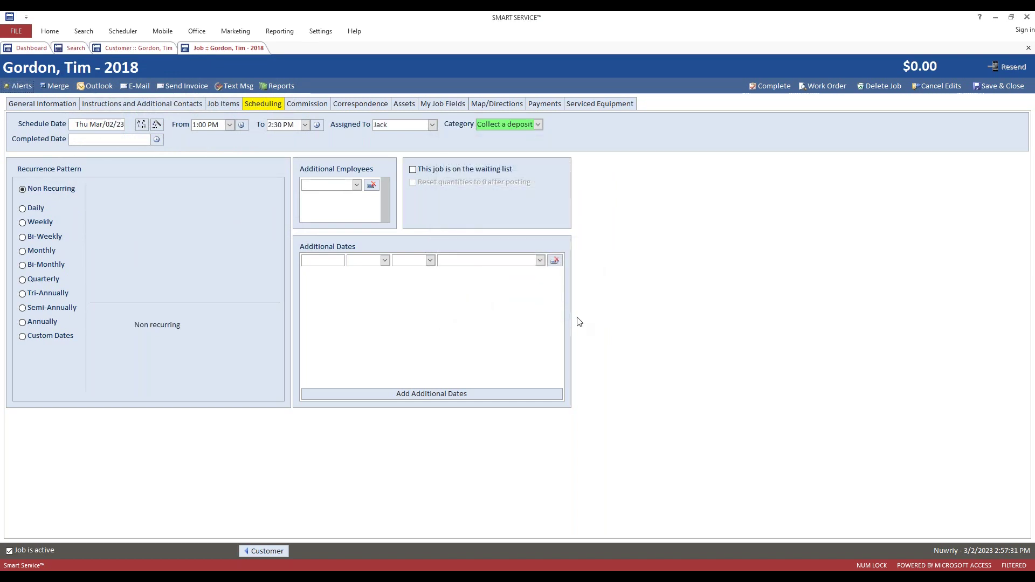
click(495, 125)
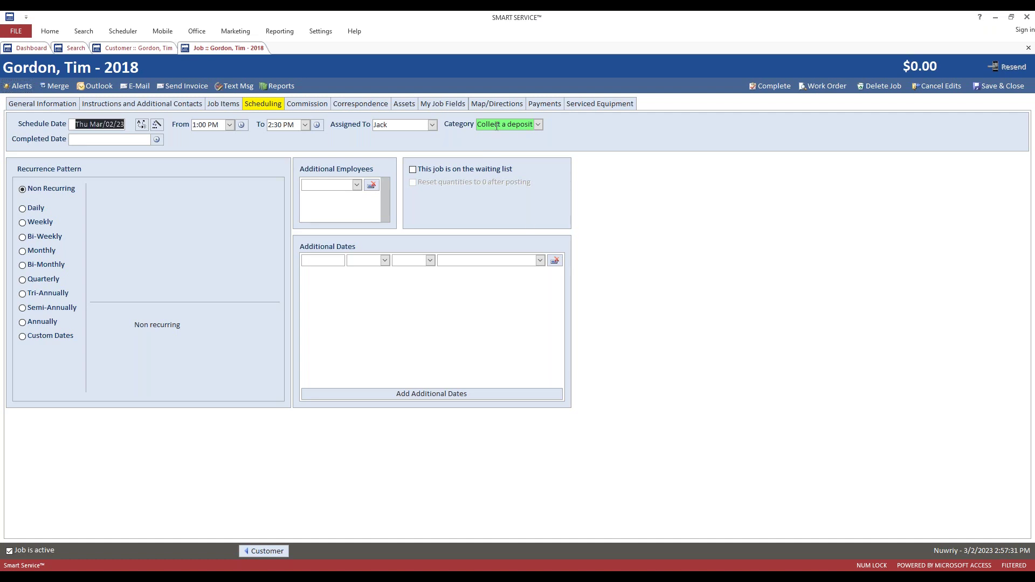